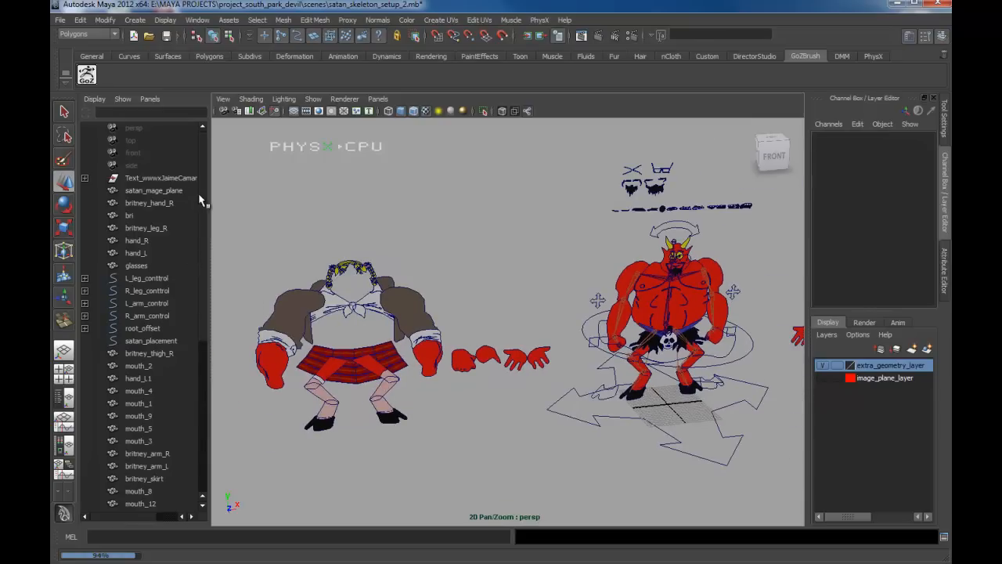
# Step: Examine the devil rig, the Britney body and the spare hand shapes from several angles
pyautogui.moveTo(204, 192)
pyautogui.mouseDown()
pyautogui.moveTo(203, 211)
pyautogui.moveTo(204, 183)
pyautogui.mouseUp()
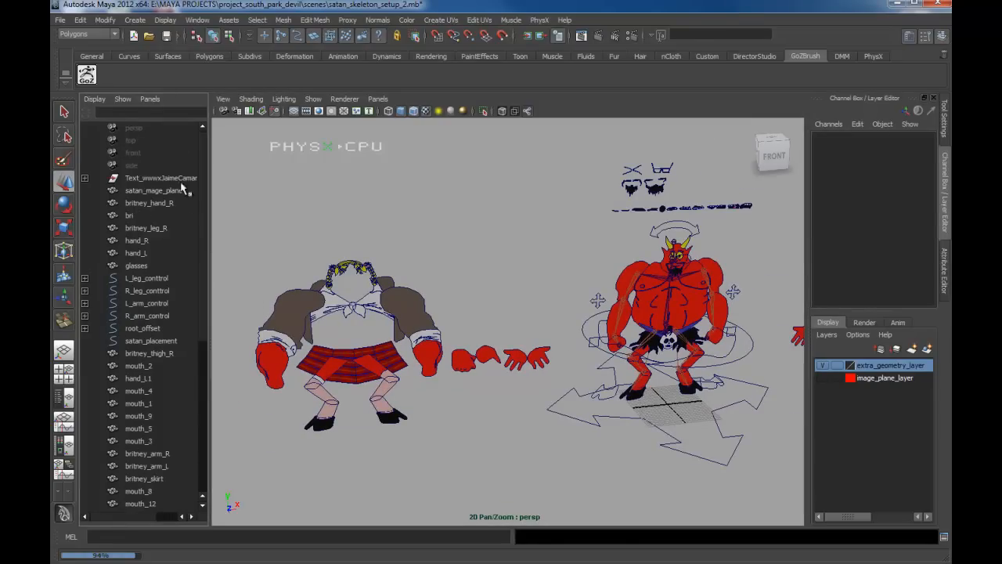
pyautogui.moveTo(202, 188); pyautogui.dragTo(216, 376)
pyautogui.moveTo(222, 337); pyautogui.dragTo(217, 172)
pyautogui.keyDown('alt'); pyautogui.moveTo(371, 353); pyautogui.dragTo(530, 250); pyautogui.keyUp('alt')
pyautogui.keyDown('alt'); pyautogui.moveTo(536, 275); pyautogui.dragTo(553, 344, button='right'); pyautogui.keyUp('alt')
pyautogui.keyDown('alt'); pyautogui.moveTo(579, 403); pyautogui.dragTo(573, 381); pyautogui.keyUp('alt')
pyautogui.keyDown('alt'); pyautogui.moveTo(573, 380); pyautogui.dragTo(503, 364, button='right'); pyautogui.keyUp('alt')
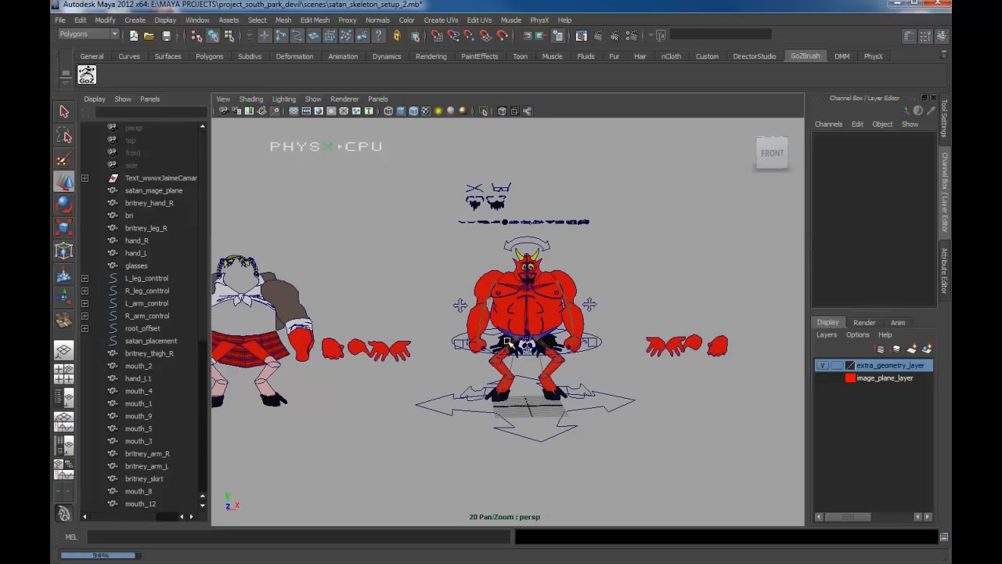
pyautogui.keyDown('alt'); pyautogui.moveTo(549, 340); pyautogui.dragTo(542, 339); pyautogui.keyUp('alt')
pyautogui.keyDown('alt'); pyautogui.moveTo(561, 340); pyautogui.dragTo(543, 335, button='right'); pyautogui.keyUp('alt')
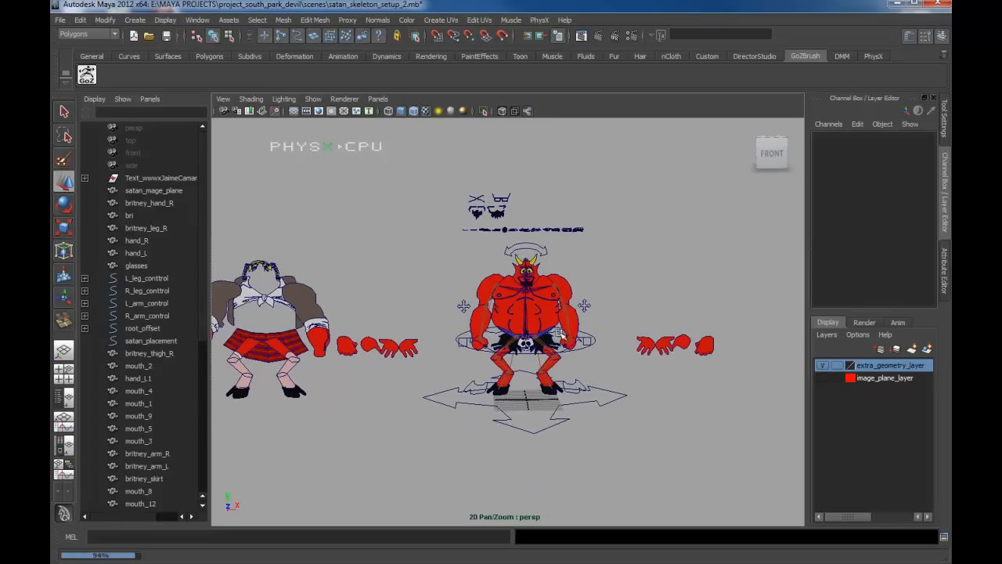
pyautogui.keyDown('alt'); pyautogui.moveTo(543, 335); pyautogui.dragTo(589, 317, button='middle'); pyautogui.keyUp('alt')
pyautogui.keyDown('alt'); pyautogui.moveTo(591, 303); pyautogui.dragTo(603, 417); pyautogui.keyUp('alt')
# Step: Select the spare left hand shapes and line them up at the same depth in the top view, Translate Z about 0.117
pyautogui.moveTo(653, 384); pyautogui.dragTo(428, 284)
pyautogui.moveTo(444, 296)
pyautogui.keyDown('alt'); pyautogui.mouseDown()
pyautogui.moveTo(481, 310)
pyautogui.moveTo(430, 310)
pyautogui.mouseUp(); pyautogui.keyUp('alt')
pyautogui.press('space')
pyautogui.keyDown('alt'); pyautogui.moveTo(583, 336); pyautogui.dragTo(473, 299, button='middle'); pyautogui.keyUp('alt')
pyautogui.keyDown('alt'); pyautogui.moveTo(771, 395); pyautogui.dragTo(524, 359, button='middle'); pyautogui.keyUp('alt')
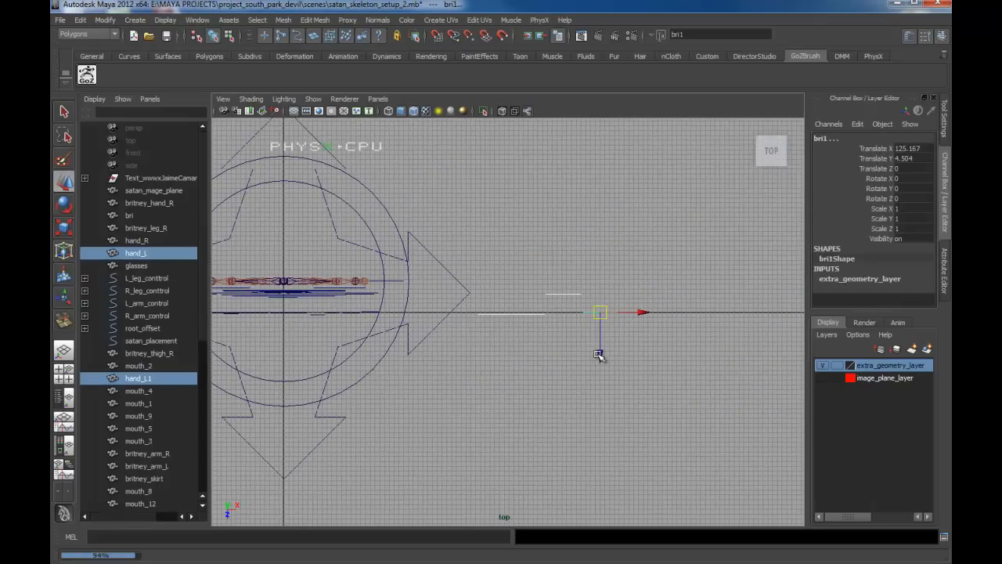
pyautogui.moveTo(601, 354); pyautogui.dragTo(599, 320)
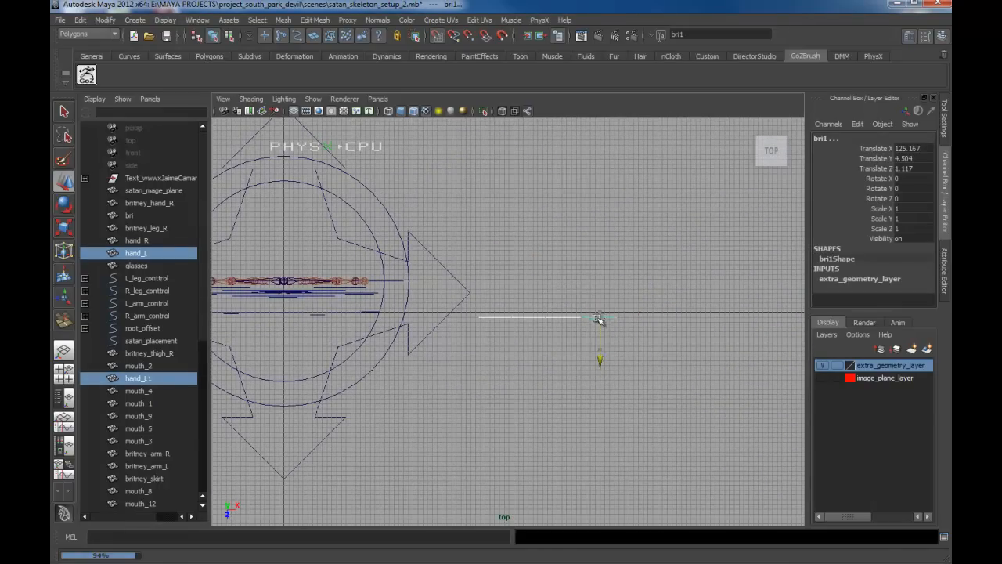
# Step: Select the spare right hand shapes between Britney and the devil and align them in the top view at Translate Z about 0.117
pyautogui.keyDown('alt'); pyautogui.moveTo(417, 313); pyautogui.dragTo(637, 325, button='middle'); pyautogui.keyUp('alt')
pyautogui.moveTo(391, 324)
pyautogui.keyDown('alt'); pyautogui.mouseDown(button='middle')
pyautogui.moveTo(537, 324)
pyautogui.moveTo(671, 376)
pyautogui.mouseUp(button='middle'); pyautogui.keyUp('alt')
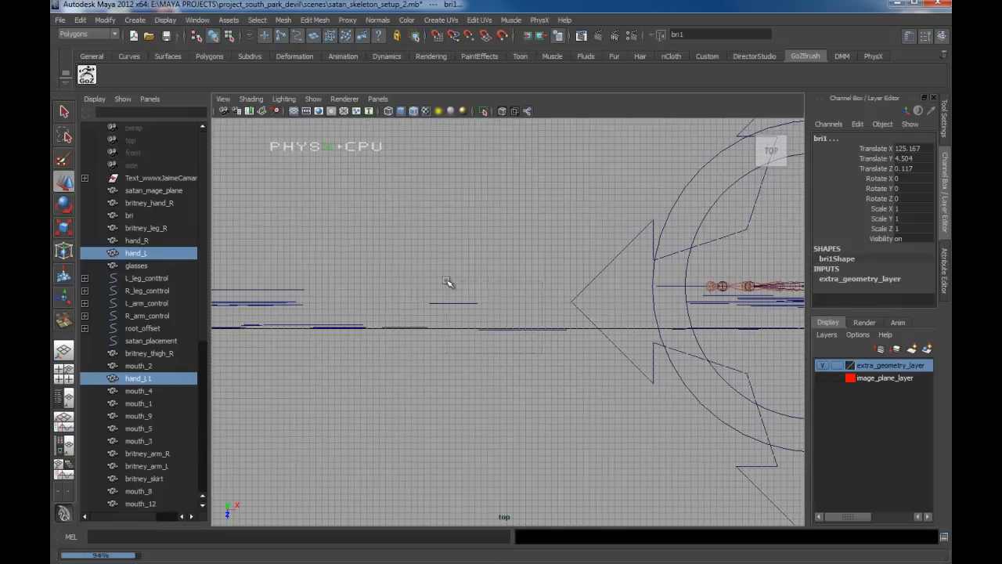
pyautogui.moveTo(447, 280); pyautogui.dragTo(396, 272)
pyautogui.press('space')
pyautogui.moveTo(444, 326); pyautogui.dragTo(443, 274)
pyautogui.moveTo(443, 280)
pyautogui.keyDown('alt'); pyautogui.mouseDown()
pyautogui.moveTo(483, 304)
pyautogui.moveTo(480, 292)
pyautogui.mouseUp(); pyautogui.keyUp('alt')
pyautogui.keyDown('alt'); pyautogui.moveTo(450, 339); pyautogui.dragTo(823, 325, button='middle'); pyautogui.keyUp('alt')
pyautogui.keyDown('alt'); pyautogui.moveTo(513, 319); pyautogui.dragTo(541, 324, button='middle'); pyautogui.keyUp('alt')
pyautogui.keyDown('alt'); pyautogui.moveTo(388, 320); pyautogui.dragTo(391, 347); pyautogui.keyUp('alt')
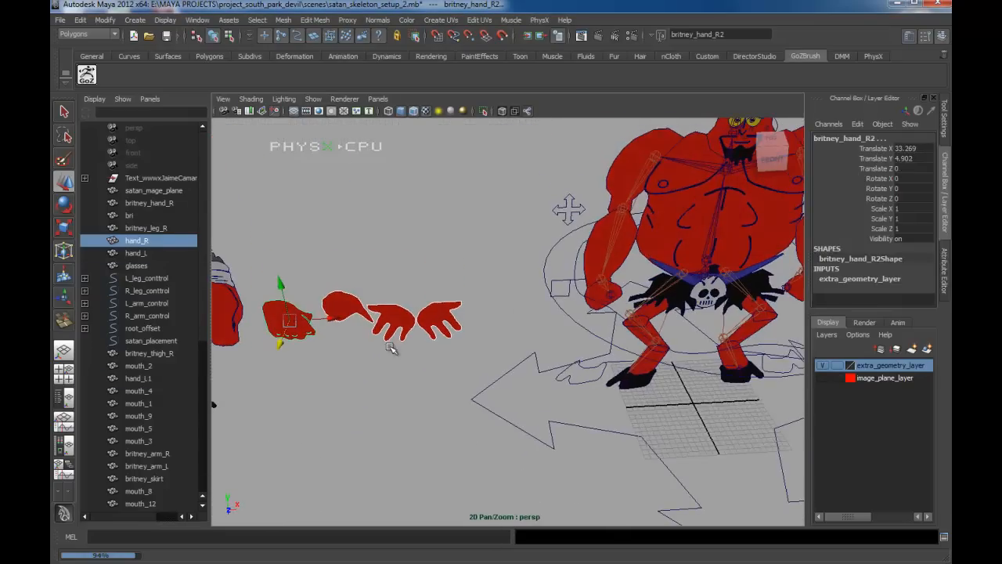
pyautogui.keyDown('alt'); pyautogui.moveTo(418, 329); pyautogui.dragTo(510, 307, button='middle'); pyautogui.keyUp('alt')
pyautogui.press('space')
pyautogui.moveTo(498, 307); pyautogui.dragTo(496, 276)
pyautogui.keyDown('alt'); pyautogui.moveTo(471, 320); pyautogui.dragTo(484, 301, button='right'); pyautogui.keyUp('alt')
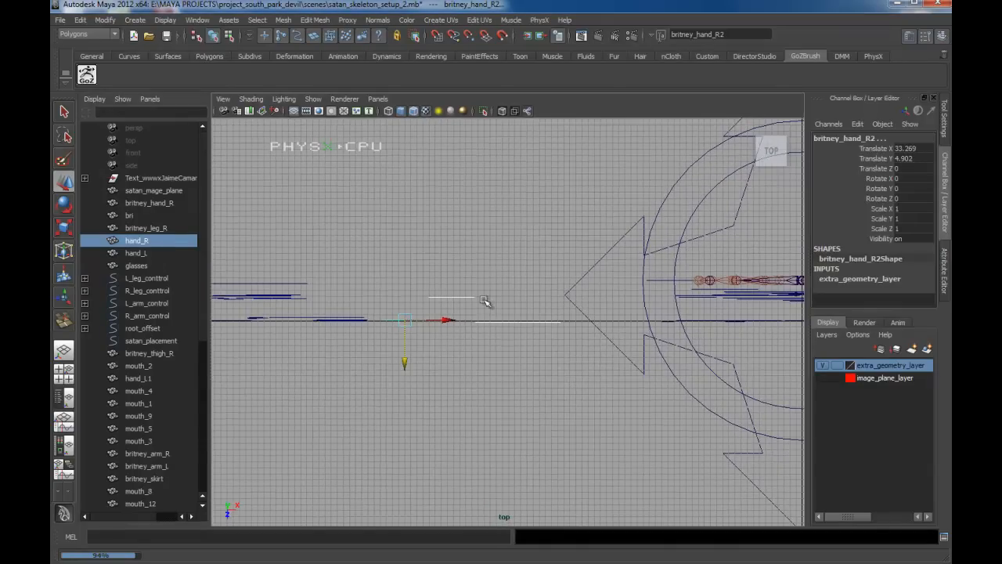
pyautogui.moveTo(403, 363); pyautogui.dragTo(403, 364)
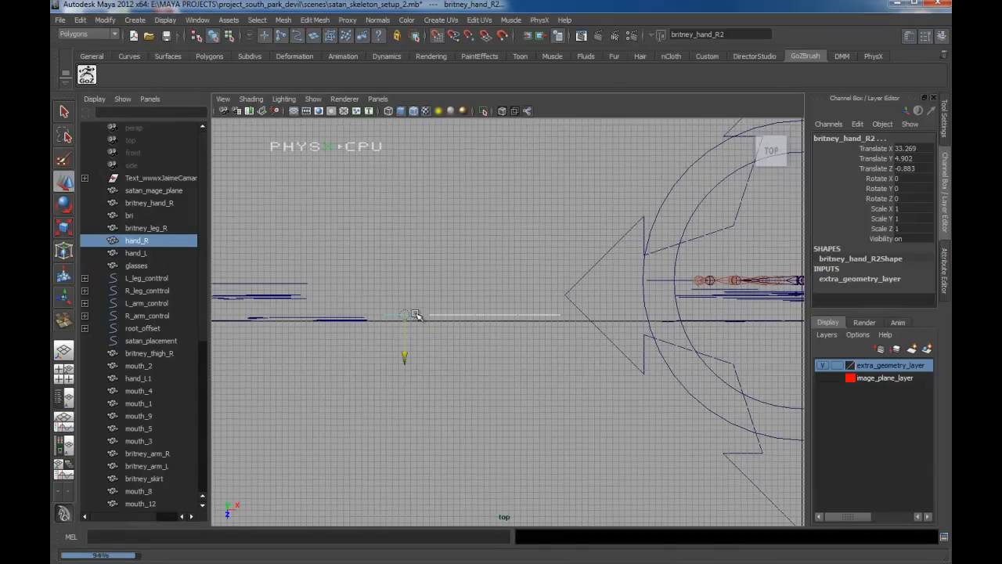
pyautogui.press('space')
pyautogui.moveTo(416, 327); pyautogui.dragTo(415, 282)
pyautogui.keyDown('alt'); pyautogui.moveTo(414, 307); pyautogui.dragTo(416, 325); pyautogui.keyUp('alt')
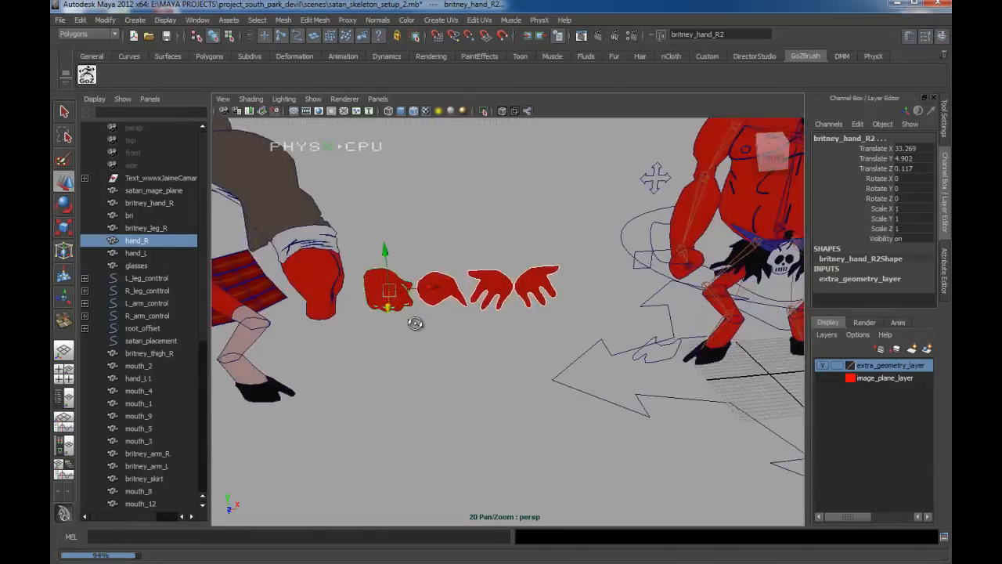
# Step: Inspect the Britney body, her left arm, the spare hands and the devil rig in the perspective view
pyautogui.keyDown('alt'); pyautogui.moveTo(416, 324); pyautogui.dragTo(376, 316, button='right'); pyautogui.keyUp('alt')
pyautogui.keyDown('alt'); pyautogui.moveTo(376, 317); pyautogui.dragTo(566, 369, button='middle'); pyautogui.keyUp('alt')
pyautogui.keyDown('alt'); pyautogui.moveTo(566, 368); pyautogui.dragTo(519, 330); pyautogui.keyUp('alt')
pyautogui.click(541, 375)
pyautogui.keyDown('alt'); pyautogui.moveTo(520, 330); pyautogui.dragTo(504, 369, button='right'); pyautogui.keyUp('alt')
pyautogui.keyDown('alt'); pyautogui.moveTo(504, 368); pyautogui.dragTo(557, 357); pyautogui.keyUp('alt')
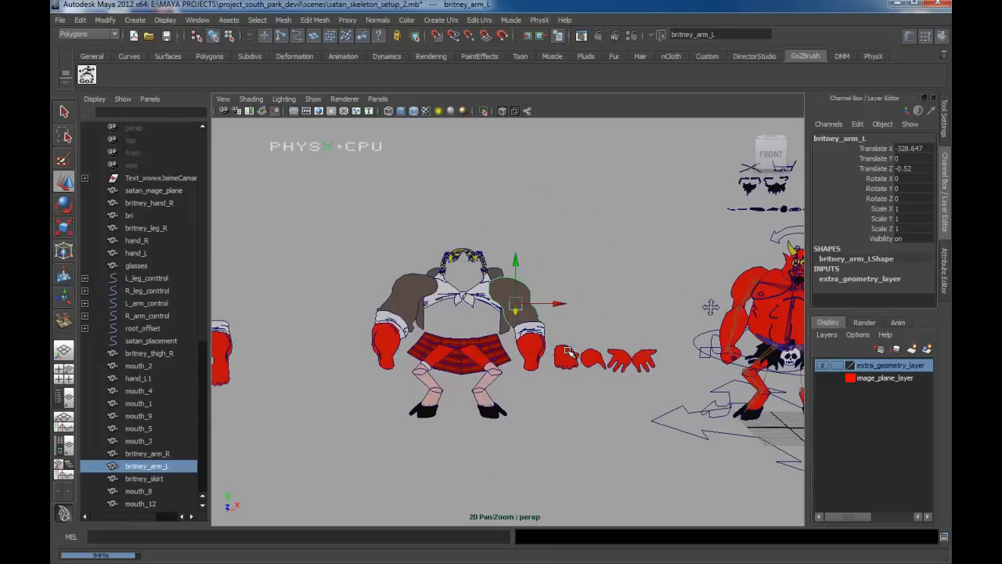
pyautogui.keyDown('alt'); pyautogui.moveTo(557, 357); pyautogui.dragTo(559, 345, button='right'); pyautogui.keyUp('alt')
pyautogui.keyDown('alt'); pyautogui.moveTo(559, 345); pyautogui.dragTo(470, 344, button='middle'); pyautogui.keyUp('alt')
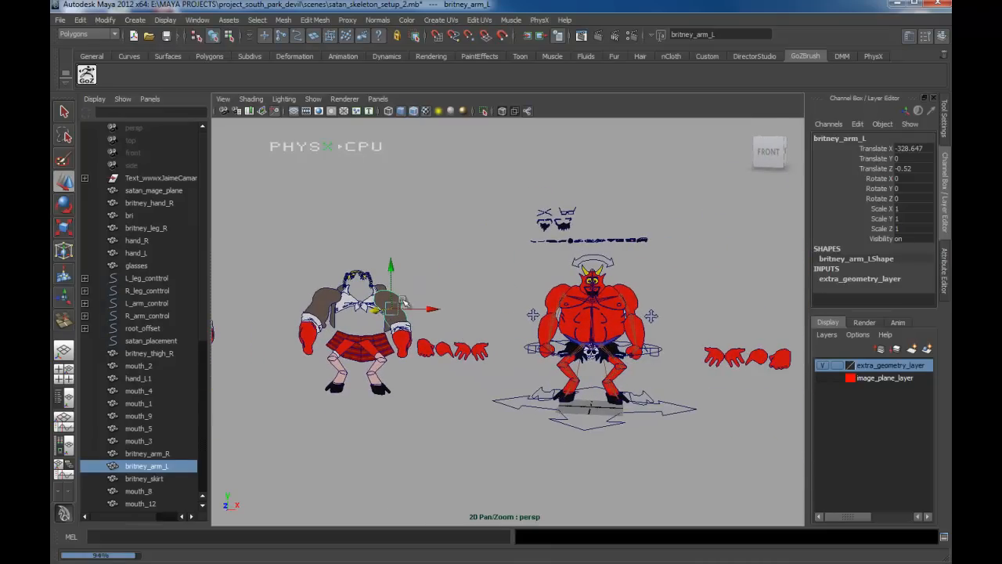
pyautogui.keyDown('alt'); pyautogui.moveTo(607, 317); pyautogui.dragTo(587, 327); pyautogui.keyUp('alt')
pyautogui.keyDown('alt'); pyautogui.moveTo(587, 326); pyautogui.dragTo(537, 349, button='middle'); pyautogui.keyUp('alt')
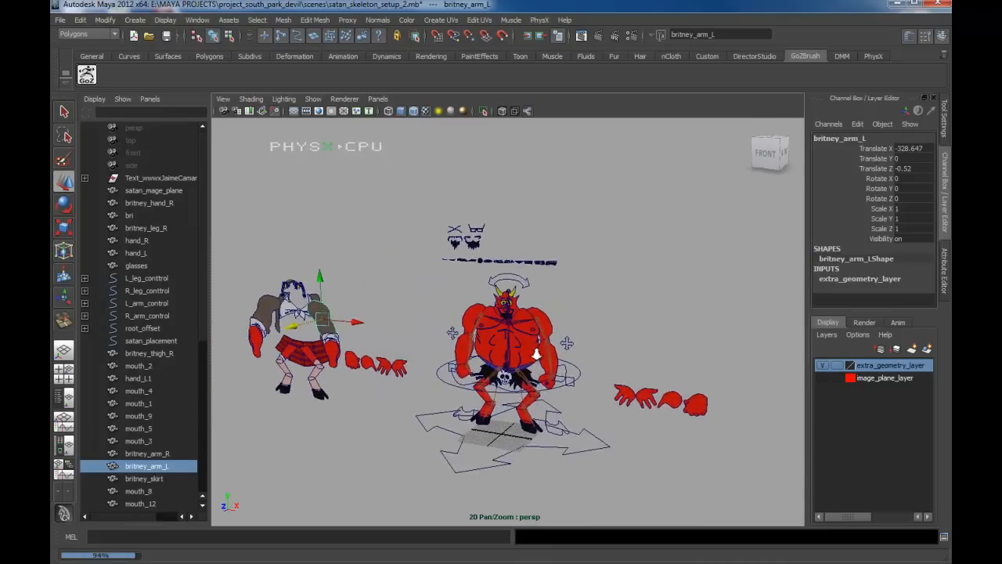
pyautogui.keyDown('alt'); pyautogui.moveTo(537, 350); pyautogui.dragTo(561, 333, button='right'); pyautogui.keyUp('alt')
pyautogui.keyDown('alt'); pyautogui.moveTo(591, 310); pyautogui.dragTo(600, 316); pyautogui.keyUp('alt')
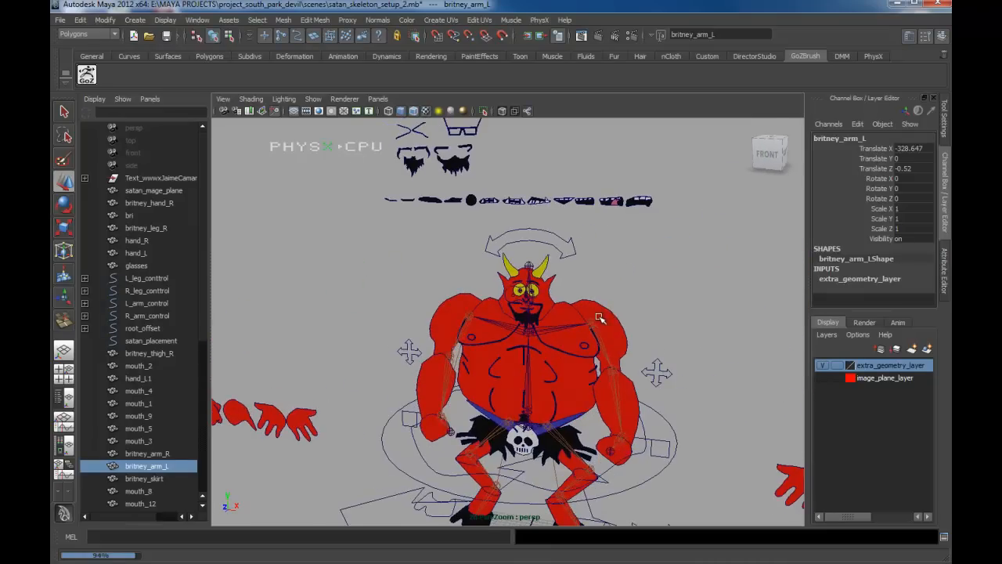
pyautogui.keyDown('alt'); pyautogui.moveTo(600, 315); pyautogui.dragTo(595, 298, button='middle'); pyautogui.keyUp('alt')
pyautogui.keyDown('alt'); pyautogui.moveTo(594, 297); pyautogui.dragTo(459, 317, button='right'); pyautogui.keyUp('alt')
pyautogui.keyDown('alt'); pyautogui.moveTo(459, 318); pyautogui.dragTo(456, 329, button='middle'); pyautogui.keyUp('alt')
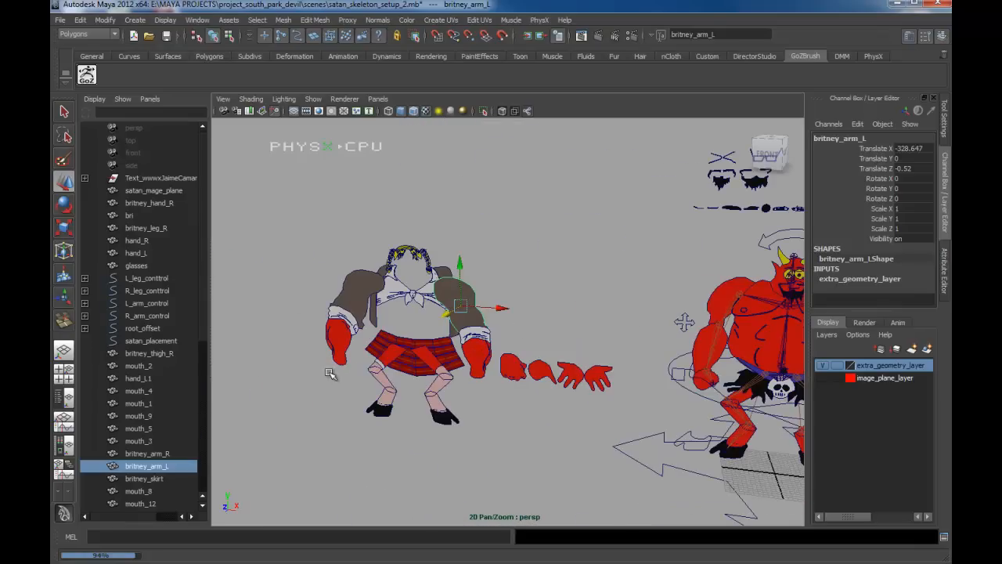
pyautogui.keyDown('alt'); pyautogui.moveTo(634, 320); pyautogui.dragTo(548, 332); pyautogui.keyUp('alt')
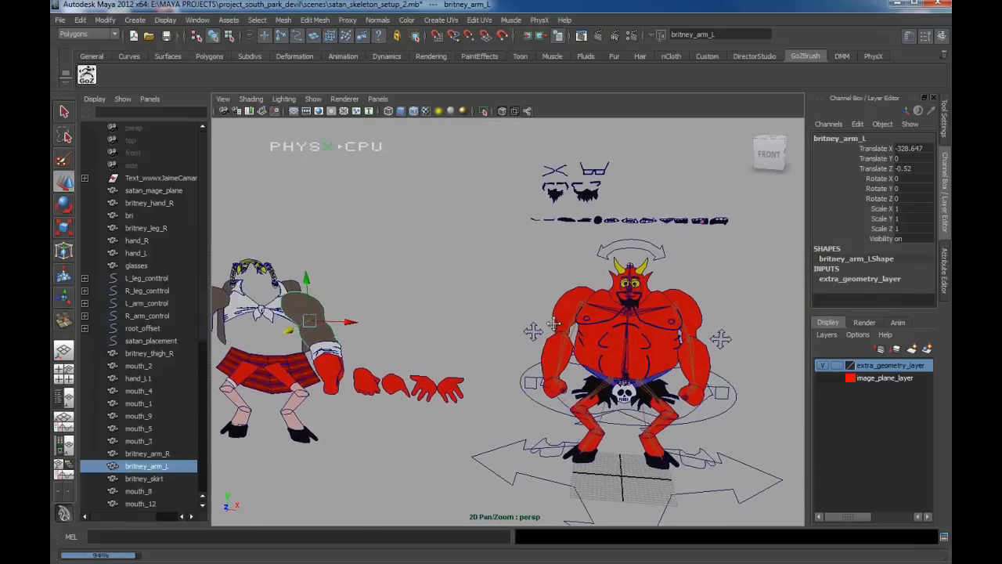
pyautogui.keyDown('alt'); pyautogui.moveTo(548, 333); pyautogui.dragTo(523, 338, button='middle'); pyautogui.keyUp('alt')
pyautogui.keyDown('alt'); pyautogui.moveTo(523, 338); pyautogui.dragTo(548, 341, button='right'); pyautogui.keyUp('alt')
pyautogui.keyDown('alt'); pyautogui.moveTo(548, 341); pyautogui.dragTo(541, 329); pyautogui.keyUp('alt')
pyautogui.keyDown('alt'); pyautogui.moveTo(540, 329); pyautogui.dragTo(513, 368, button='middle'); pyautogui.keyUp('alt')
pyautogui.keyDown('alt'); pyautogui.moveTo(513, 368); pyautogui.dragTo(575, 381, button='right'); pyautogui.keyUp('alt')
# Step: Select the row of mouth shapes above the devil's head and align them in the top view at Translate Z about 0.009
pyautogui.keyDown('alt'); pyautogui.moveTo(576, 381); pyautogui.dragTo(653, 320); pyautogui.keyUp('alt')
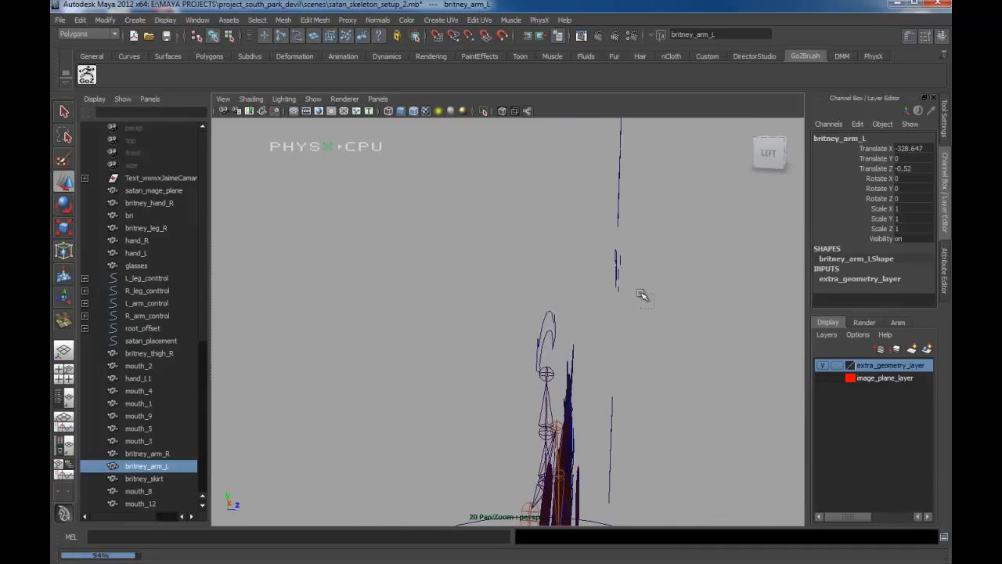
pyautogui.moveTo(604, 246); pyautogui.dragTo(615, 267)
pyautogui.press('space')
pyautogui.press('f')
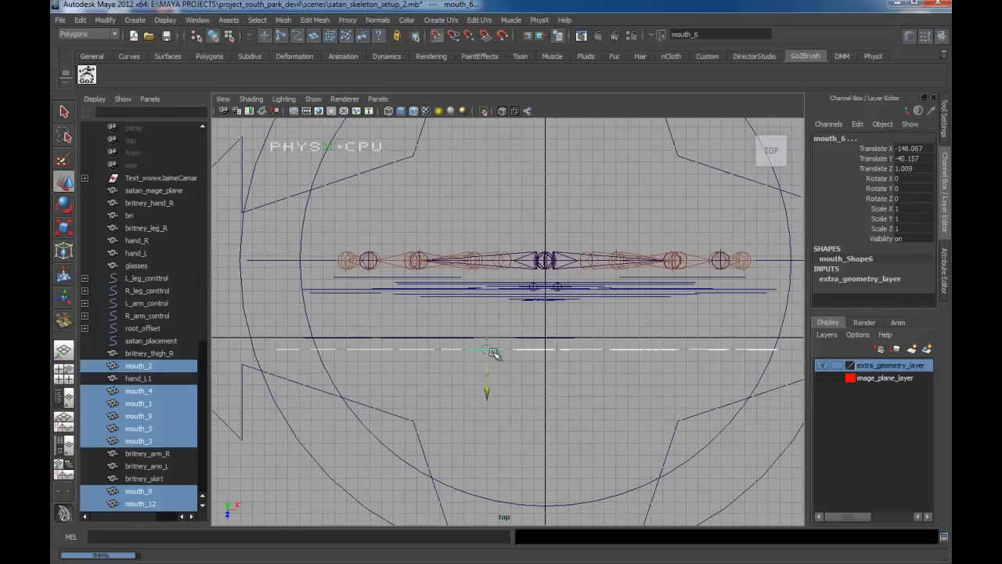
pyautogui.press('space')
pyautogui.moveTo(500, 358); pyautogui.dragTo(550, 318)
pyautogui.keyDown('alt'); pyautogui.moveTo(549, 318); pyautogui.dragTo(586, 376, button='middle'); pyautogui.keyUp('alt')
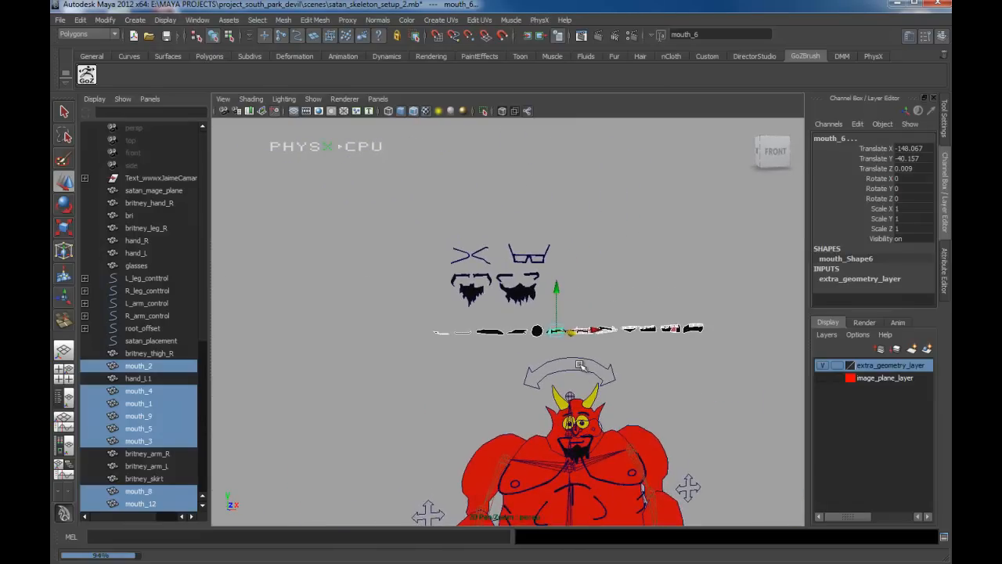
# Step: Examine the glasses, closed eyes, beards and individual mouth shapes above the devil's head
pyautogui.keyDown('alt'); pyautogui.moveTo(585, 376); pyautogui.dragTo(554, 370); pyautogui.keyUp('alt')
pyautogui.keyDown('alt'); pyautogui.moveTo(513, 319); pyautogui.dragTo(540, 347, button='middle'); pyautogui.keyUp('alt')
pyautogui.keyDown('alt'); pyautogui.moveTo(541, 347); pyautogui.dragTo(581, 404, button='right'); pyautogui.keyUp('alt')
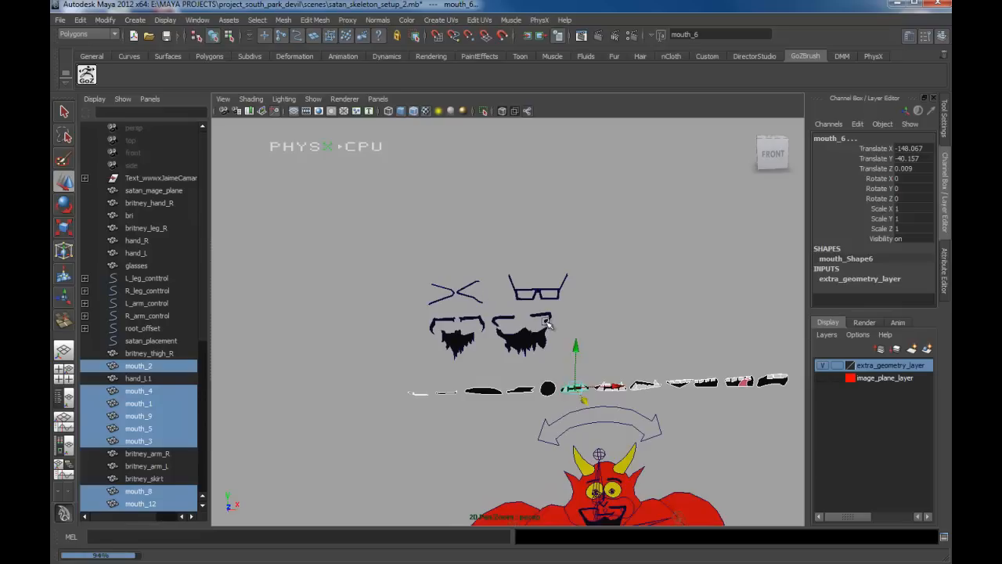
pyautogui.keyDown('alt'); pyautogui.moveTo(545, 322); pyautogui.dragTo(539, 258, button='middle'); pyautogui.keyUp('alt')
pyautogui.click(529, 239)
pyautogui.click(436, 247)
pyautogui.keyDown('alt'); pyautogui.moveTo(521, 451); pyautogui.dragTo(425, 366, button='middle'); pyautogui.keyUp('alt')
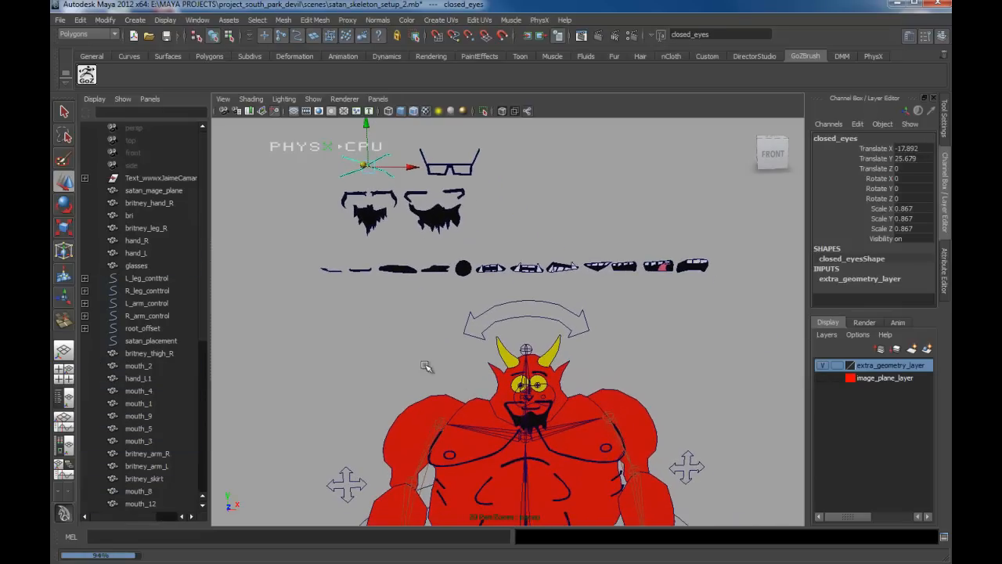
pyautogui.click(335, 270)
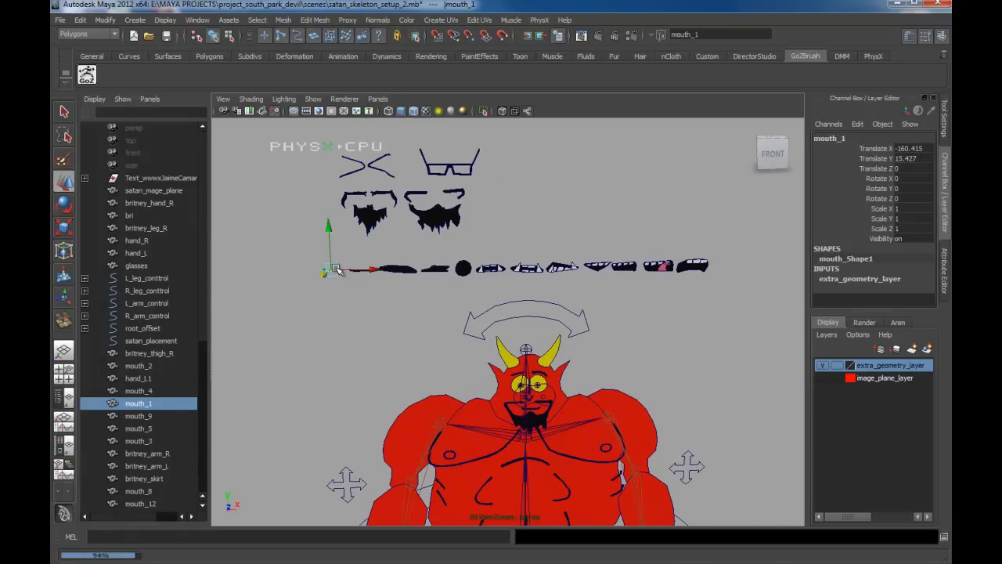
pyautogui.keyDown('alt'); pyautogui.moveTo(583, 322); pyautogui.dragTo(558, 328, button='middle'); pyautogui.keyUp('alt')
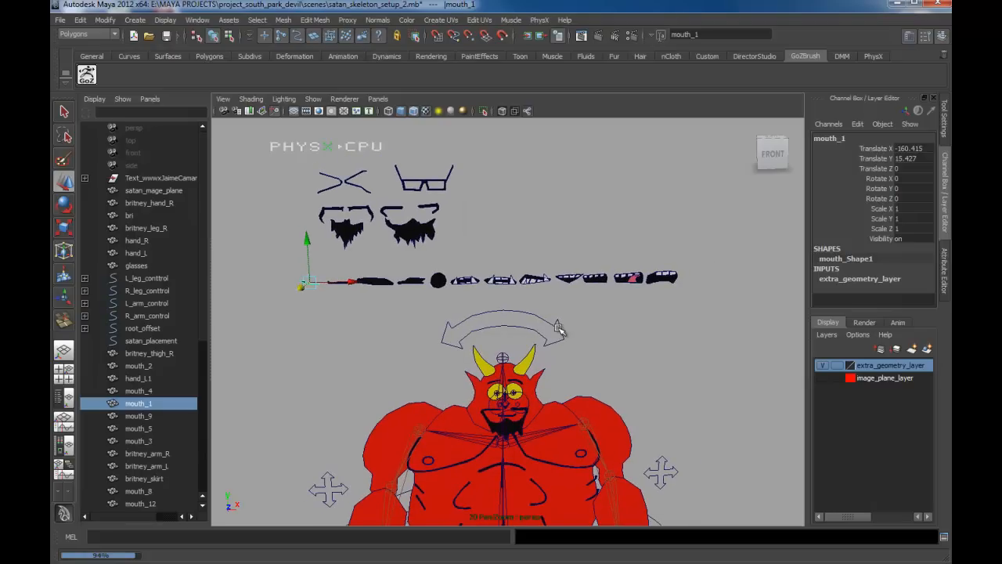
pyautogui.click(701, 254)
pyautogui.keyDown('alt'); pyautogui.moveTo(687, 279); pyautogui.dragTo(709, 294, button='right'); pyautogui.keyUp('alt')
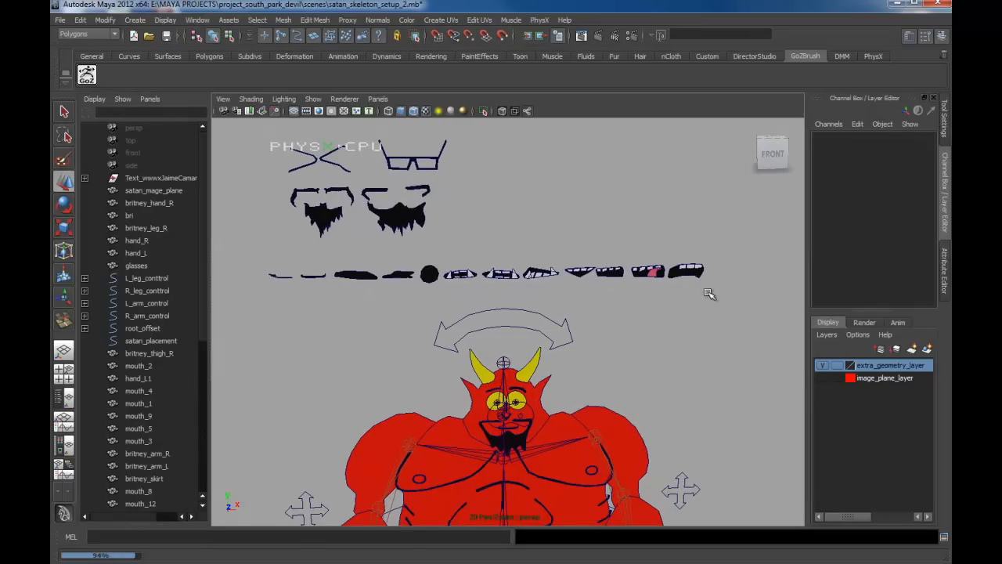
pyautogui.keyDown('alt'); pyautogui.moveTo(615, 274); pyautogui.dragTo(633, 293); pyautogui.keyUp('alt')
pyautogui.keyDown('alt'); pyautogui.moveTo(629, 313); pyautogui.dragTo(663, 353, button='right'); pyautogui.keyUp('alt')
pyautogui.keyDown('alt'); pyautogui.moveTo(635, 304); pyautogui.dragTo(617, 313, button='middle'); pyautogui.keyUp('alt')
pyautogui.keyDown('alt'); pyautogui.moveTo(618, 321); pyautogui.dragTo(681, 371, button='right'); pyautogui.keyUp('alt')
pyautogui.keyDown('alt'); pyautogui.moveTo(618, 256); pyautogui.dragTo(483, 287); pyautogui.keyUp('alt')
pyautogui.keyDown('alt'); pyautogui.moveTo(694, 291); pyautogui.dragTo(631, 285); pyautogui.keyUp('alt')
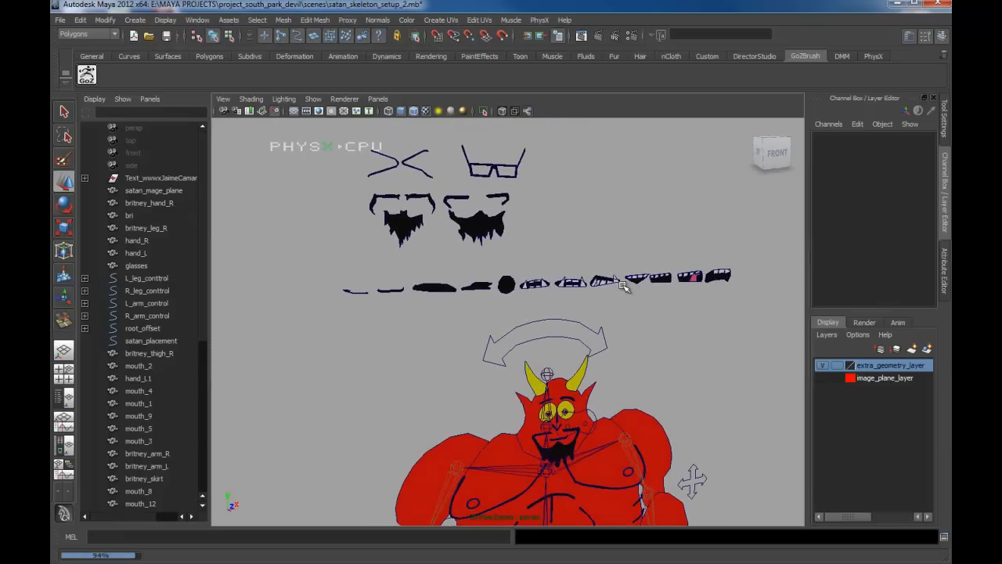
pyautogui.keyDown('alt'); pyautogui.moveTo(619, 329); pyautogui.dragTo(608, 310); pyautogui.keyUp('alt')
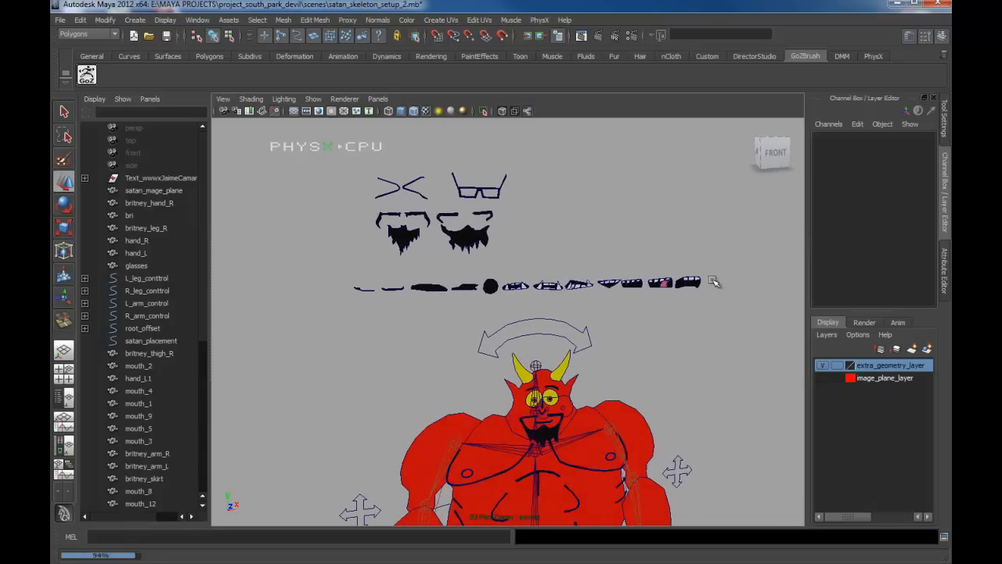
pyautogui.keyDown('alt'); pyautogui.moveTo(633, 301); pyautogui.dragTo(543, 306); pyautogui.keyUp('alt')
# Step: Switch to the front view and open the EP Curve tool with its settings
pyautogui.press('space')
pyautogui.keyDown('alt'); pyautogui.moveTo(624, 312); pyautogui.dragTo(596, 289, button='right'); pyautogui.keyUp('alt')
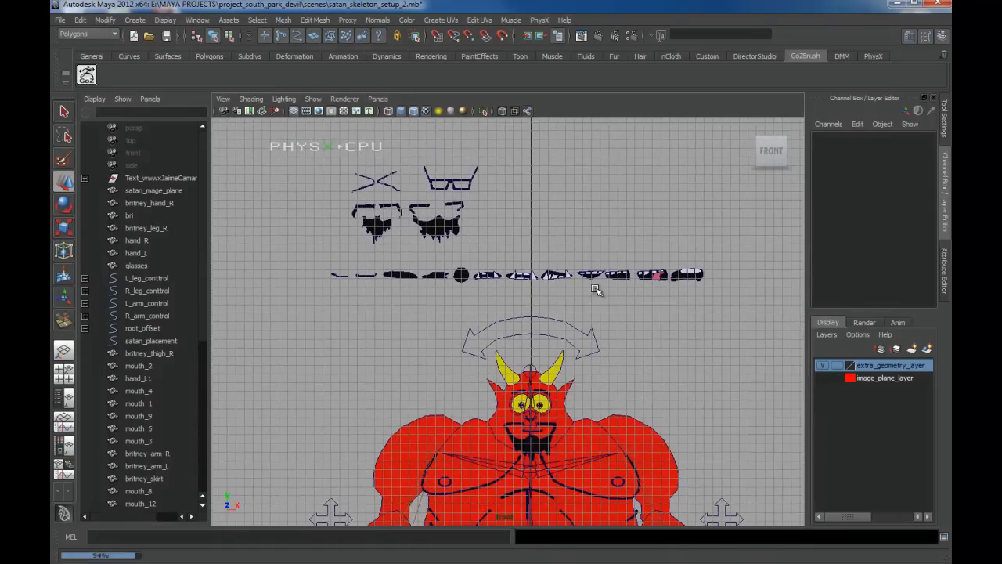
pyautogui.click(129, 57)
pyautogui.doubleClick(131, 75)
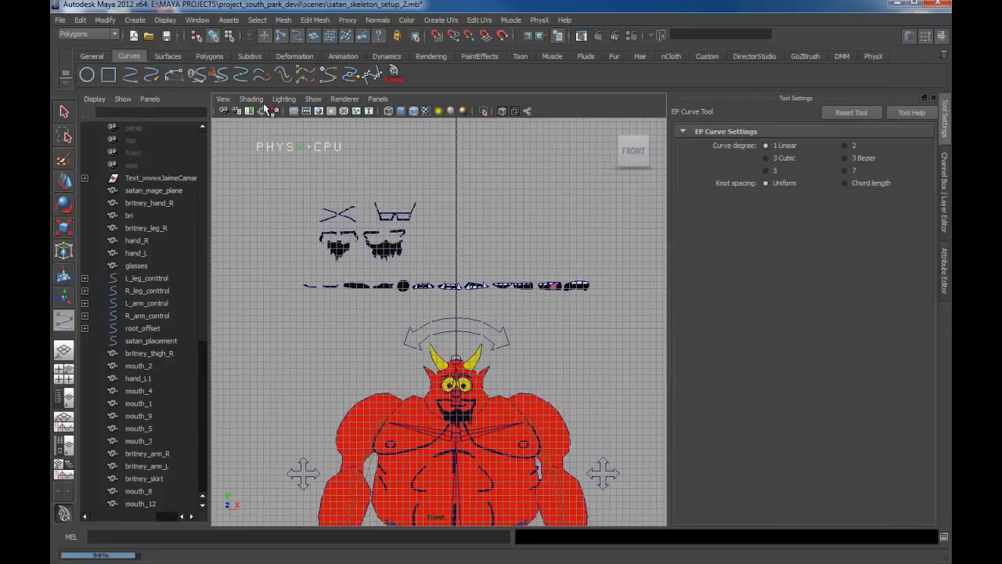
# Step: Optimize the scene size to remove unused items from the scene
pyautogui.click(60, 21)
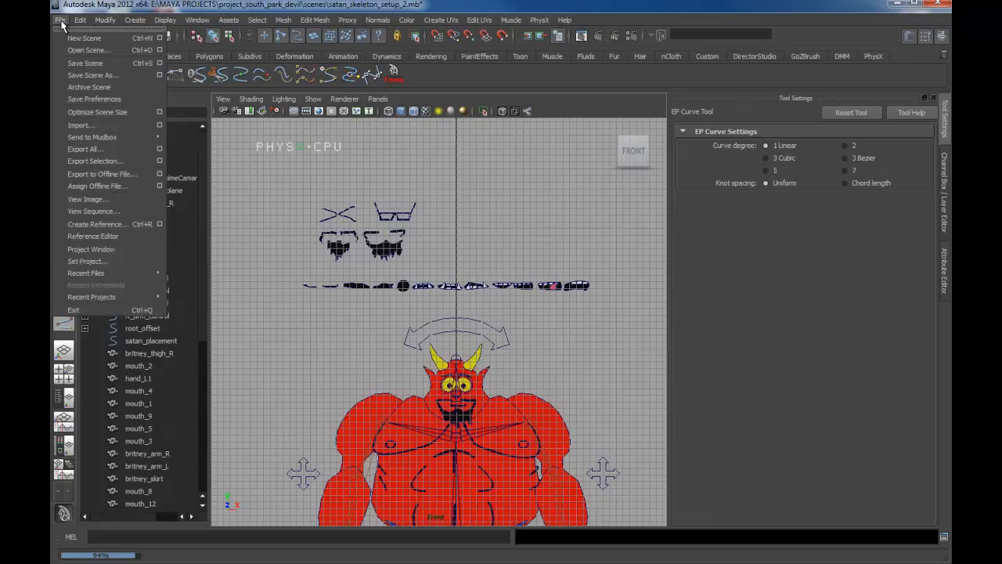
pyautogui.click(107, 115)
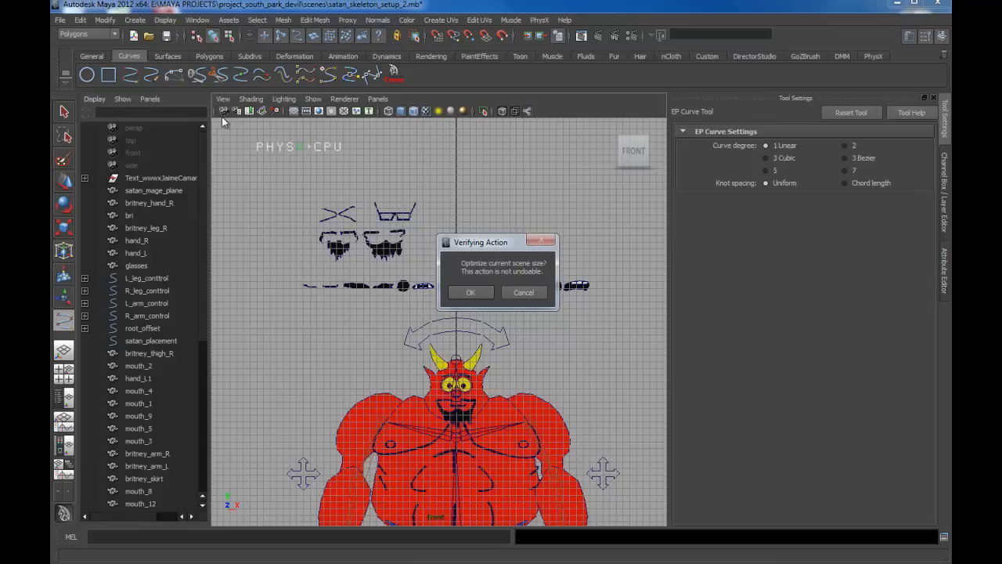
pyautogui.moveTo(486, 251); pyautogui.dragTo(553, 225)
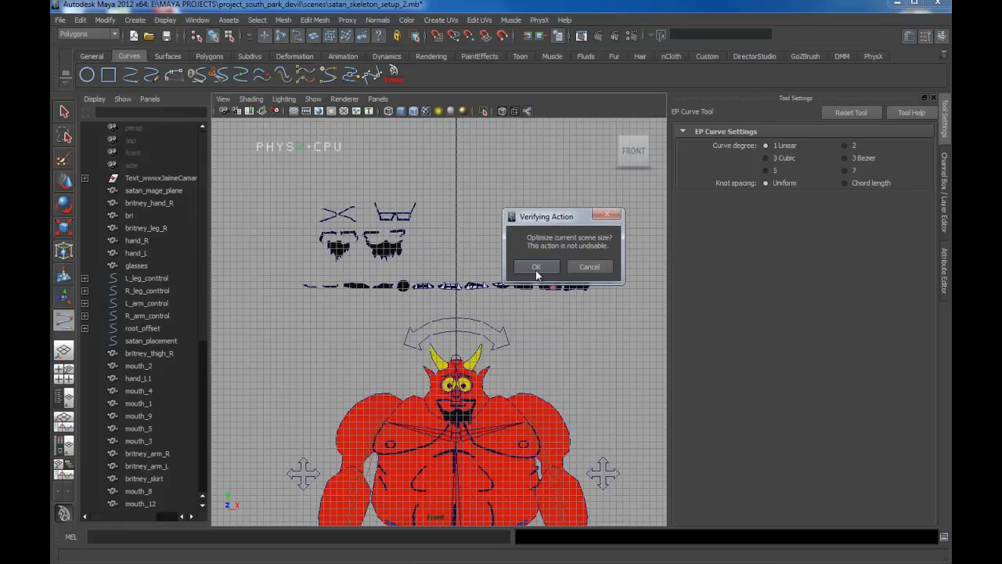
pyautogui.click(535, 268)
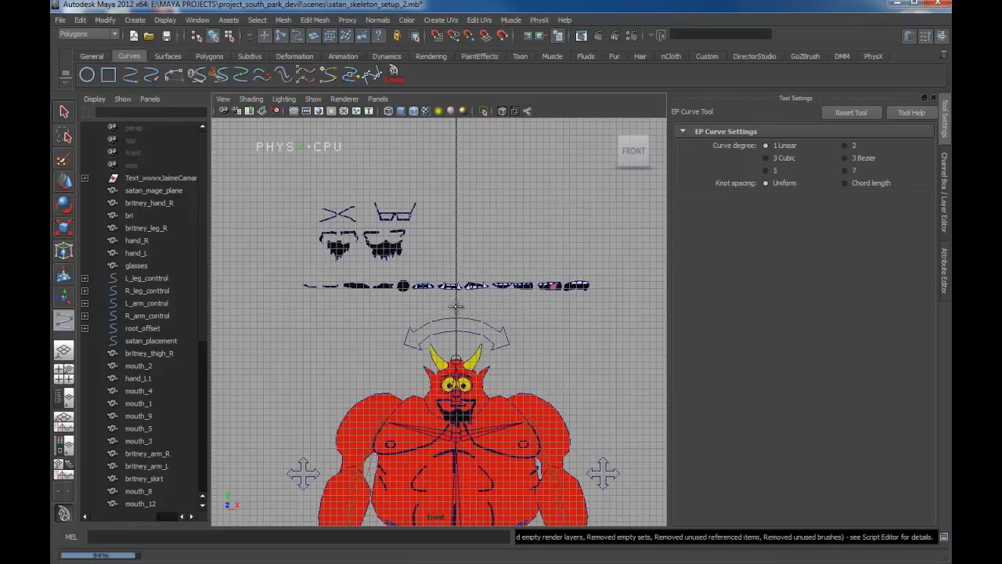
# Step: Narrow the EP Curve settings area to give the front view more room, and frame the face shapes and head
pyautogui.keyDown('alt'); pyautogui.moveTo(456, 307); pyautogui.dragTo(483, 325, button='right'); pyautogui.keyUp('alt')
pyautogui.keyDown('alt'); pyautogui.moveTo(483, 324); pyautogui.dragTo(470, 312, button='middle'); pyautogui.keyUp('alt')
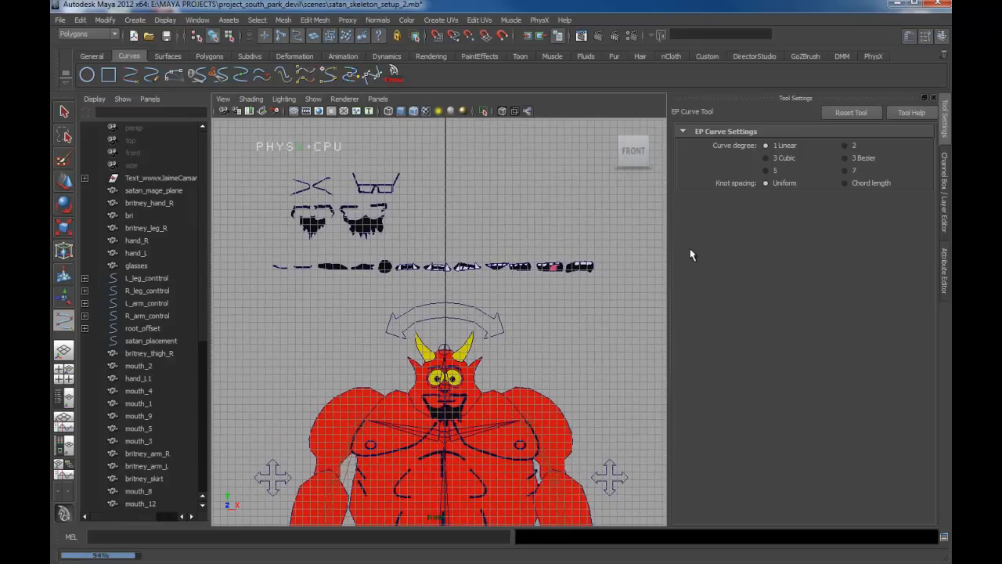
pyautogui.moveTo(669, 261); pyautogui.dragTo(717, 252)
pyautogui.keyDown('alt'); pyautogui.moveTo(687, 255); pyautogui.dragTo(661, 269, button='middle'); pyautogui.keyUp('alt')
pyautogui.keyDown('alt'); pyautogui.moveTo(661, 269); pyautogui.dragTo(672, 275, button='right'); pyautogui.keyUp('alt')
pyautogui.keyDown('alt'); pyautogui.moveTo(495, 253); pyautogui.dragTo(577, 239, button='middle'); pyautogui.keyUp('alt')
pyautogui.keyDown('alt'); pyautogui.moveTo(577, 239); pyautogui.dragTo(588, 246, button='right'); pyautogui.keyUp('alt')
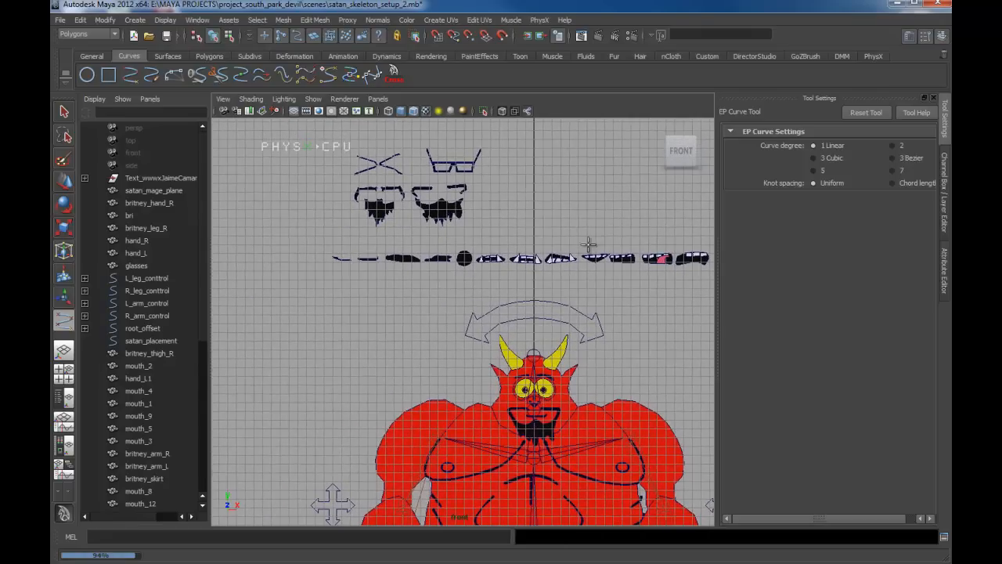
pyautogui.keyDown('alt'); pyautogui.moveTo(591, 222); pyautogui.dragTo(541, 227, button='middle'); pyautogui.keyUp('alt')
pyautogui.keyDown('alt'); pyautogui.moveTo(541, 226); pyautogui.dragTo(496, 210, button='right'); pyautogui.keyUp('alt')
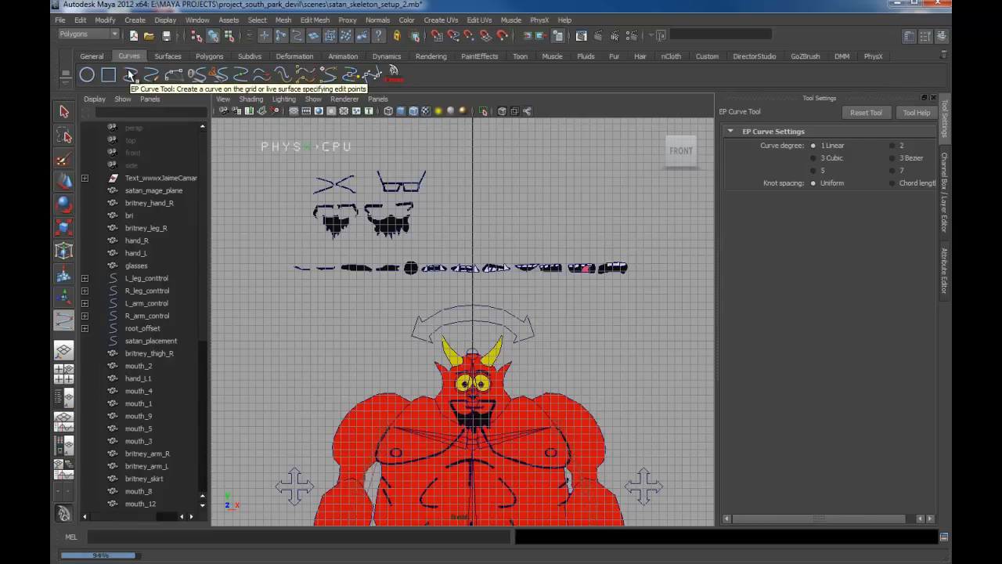
# Step: Create a NURBS square beside the devil's head and stretch it horizontally into a wide rectangle
pyautogui.click(108, 75)
pyautogui.keyDown('alt'); pyautogui.moveTo(520, 317); pyautogui.dragTo(428, 292, button='middle'); pyautogui.keyUp('alt')
pyautogui.keyDown('alt'); pyautogui.moveTo(428, 292); pyautogui.dragTo(340, 250, button='right'); pyautogui.keyUp('alt')
pyautogui.moveTo(562, 304); pyautogui.dragTo(591, 333)
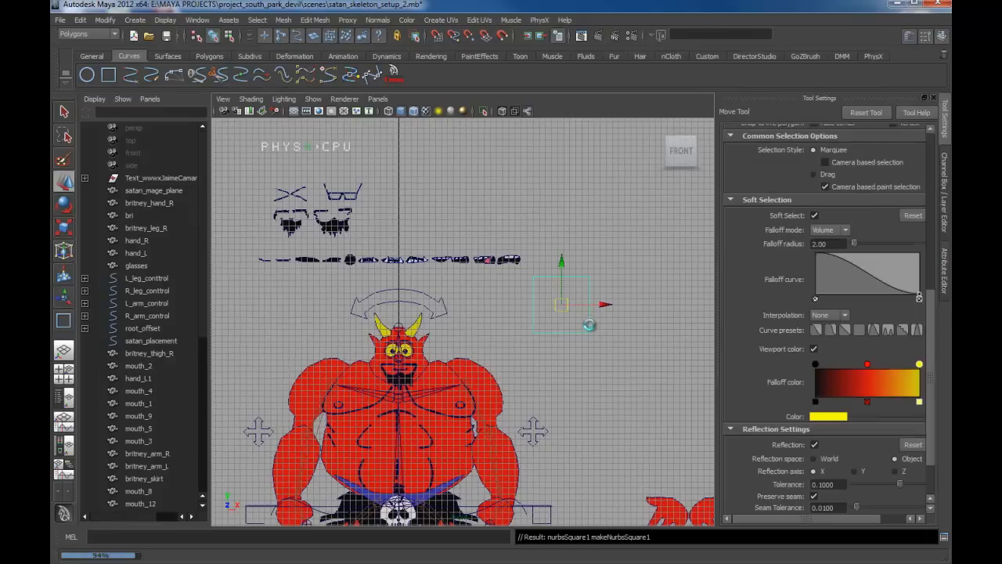
pyautogui.keyDown('alt'); pyautogui.moveTo(590, 303); pyautogui.dragTo(529, 297, button='middle'); pyautogui.keyUp('alt')
pyautogui.scroll(-1, 529, 297)
pyautogui.press('r')
pyautogui.moveTo(555, 302); pyautogui.dragTo(667, 302)
pyautogui.keyDown('alt'); pyautogui.moveTo(513, 298); pyautogui.dragTo(595, 319, button='right'); pyautogui.keyUp('alt')
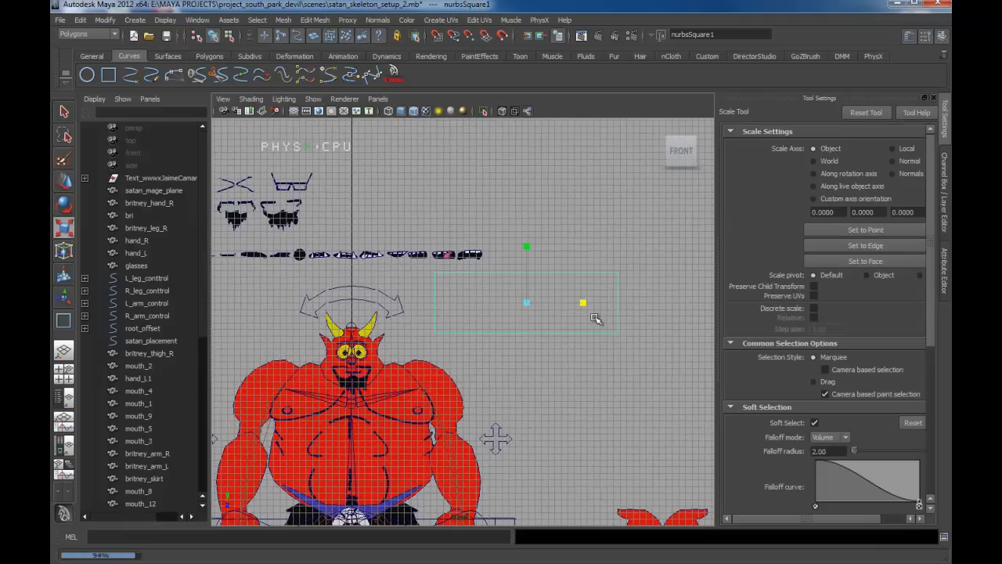
# Step: Try to reposition the wide rectangle by moving its individual edge curves beside the head
pyautogui.click(591, 253)
pyautogui.keyDown('alt'); pyautogui.moveTo(578, 259); pyautogui.dragTo(594, 291, button='middle'); pyautogui.keyUp('alt')
pyautogui.moveTo(600, 316); pyautogui.dragTo(558, 221)
pyautogui.press('w')
pyautogui.click(635, 341)
pyautogui.moveTo(546, 332); pyautogui.dragTo(608, 310)
pyautogui.click(569, 366)
pyautogui.click(540, 353)
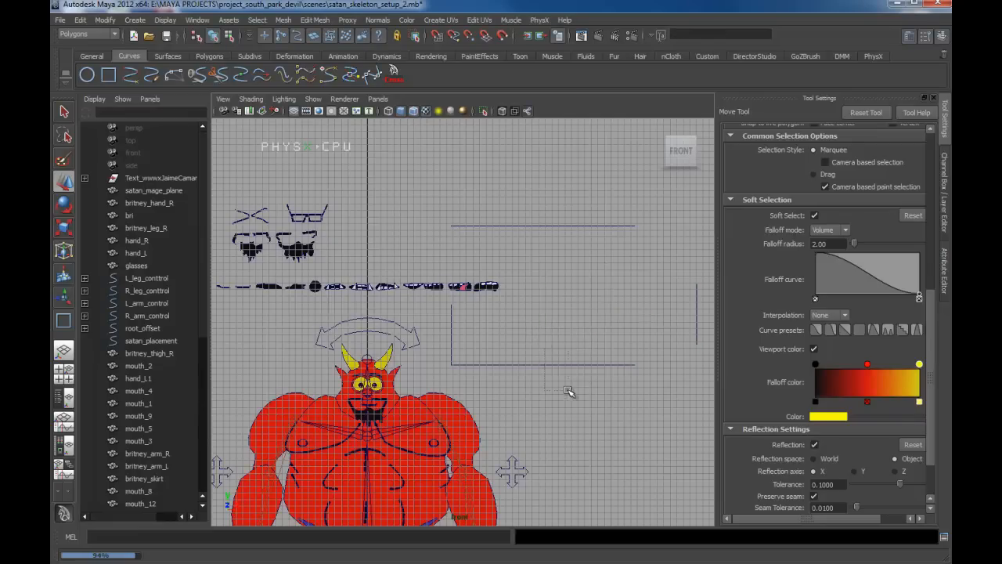
pyautogui.click(551, 364)
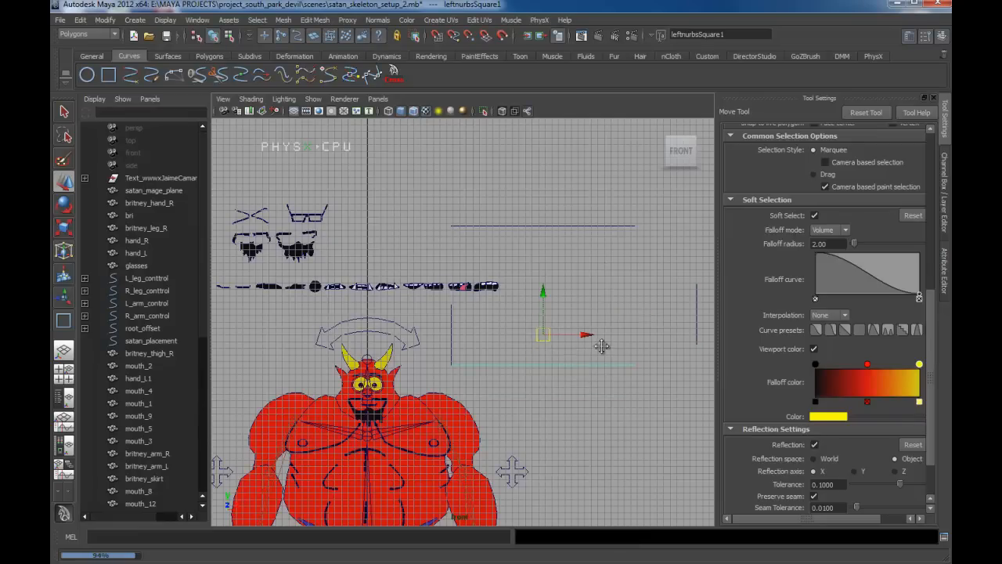
pyautogui.keyDown('alt'); pyautogui.moveTo(601, 346); pyautogui.dragTo(520, 359, button='middle'); pyautogui.keyUp('alt')
pyautogui.keyDown('alt'); pyautogui.moveTo(520, 359); pyautogui.dragTo(467, 344, button='right'); pyautogui.keyUp('alt')
pyautogui.keyDown('alt'); pyautogui.moveTo(496, 337); pyautogui.dragTo(541, 326, button='middle'); pyautogui.keyUp('alt')
# Step: Undo the edge moves and delete the NURBS rectangle from the scene
pyautogui.hotkey('ctrl', 'z')
pyautogui.hotkey('ctrl', 'z')
pyautogui.hotkey('ctrl', 'z')
pyautogui.hotkey('ctrl', 'z')
pyautogui.hotkey('ctrl', 'z')
pyautogui.hotkey('ctrl', 'z')
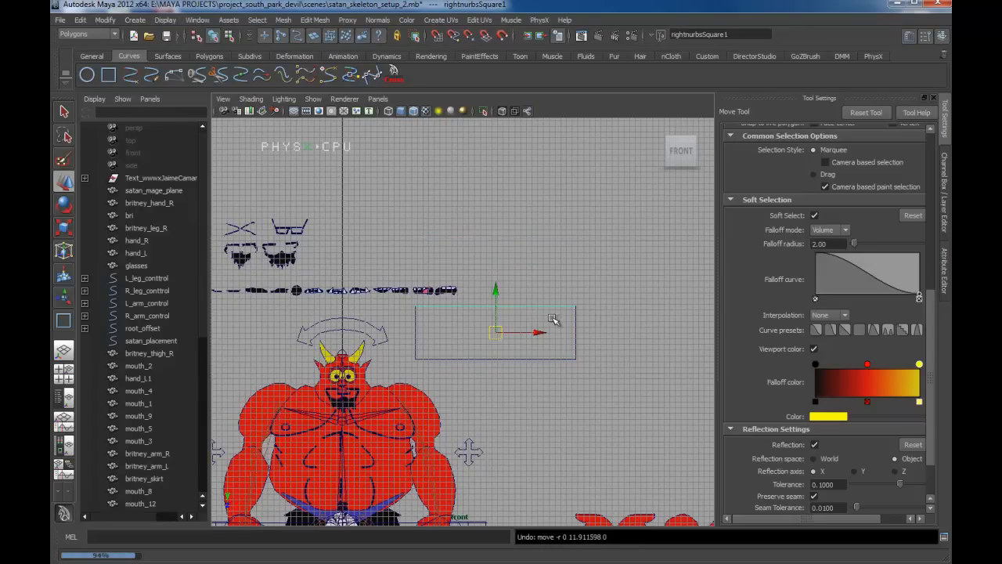
pyautogui.keyDown('alt'); pyautogui.moveTo(553, 320); pyautogui.dragTo(576, 289, button='middle'); pyautogui.keyUp('alt')
pyautogui.keyDown('alt'); pyautogui.moveTo(576, 289); pyautogui.dragTo(598, 315, button='right'); pyautogui.keyUp('alt')
pyautogui.press('Up')
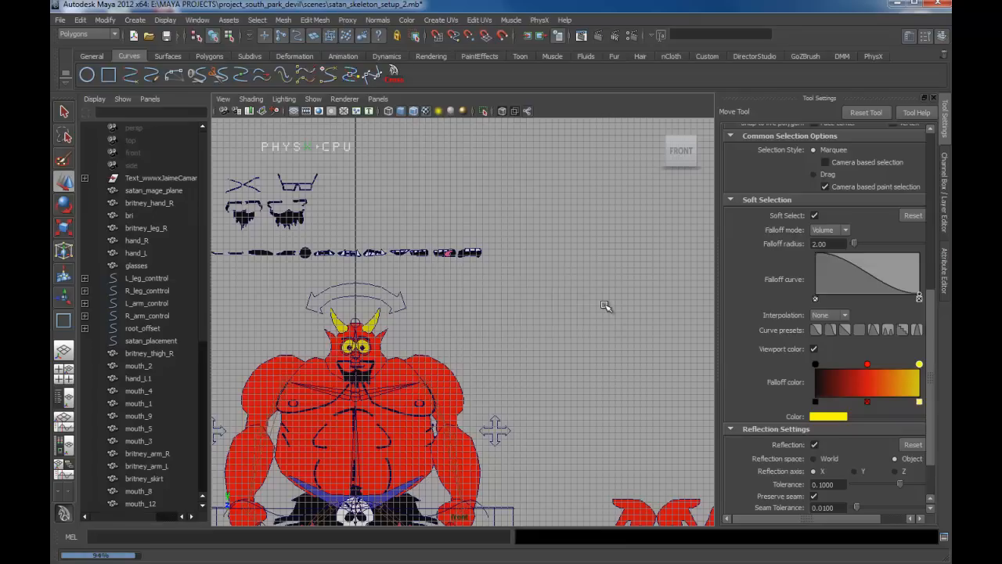
# Step: Draw a closed rectangular frame around the row of mouth shapes with a linear, grid-snapped EP curve
pyautogui.keyDown('alt'); pyautogui.moveTo(489, 263); pyautogui.dragTo(578, 290, button='middle'); pyautogui.keyUp('alt')
pyautogui.scroll(1, 577, 290)
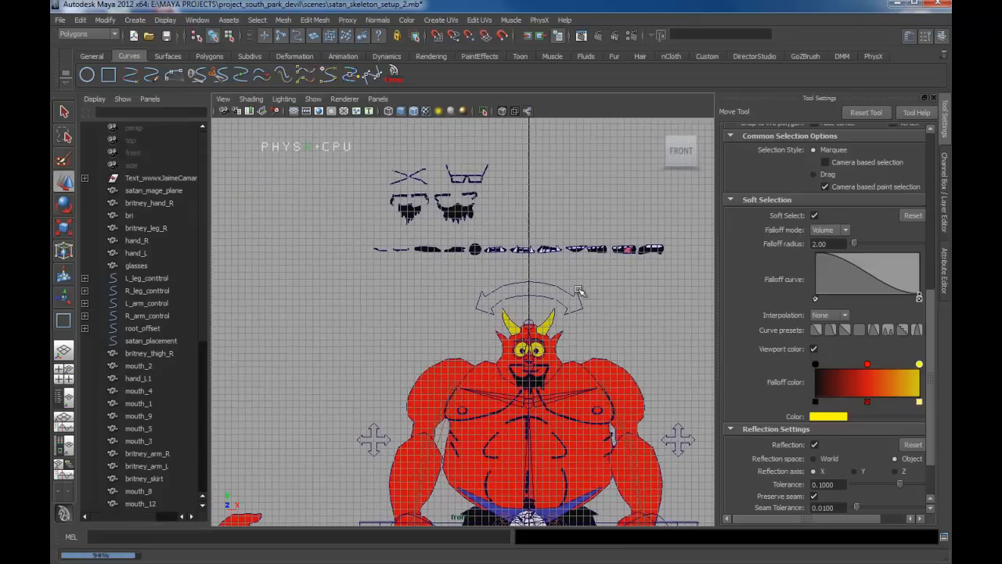
pyautogui.click(175, 76)
pyautogui.keyDown('alt'); pyautogui.moveTo(460, 241); pyautogui.dragTo(471, 259, button='middle'); pyautogui.keyUp('alt')
pyautogui.scroll(1, 471, 259)
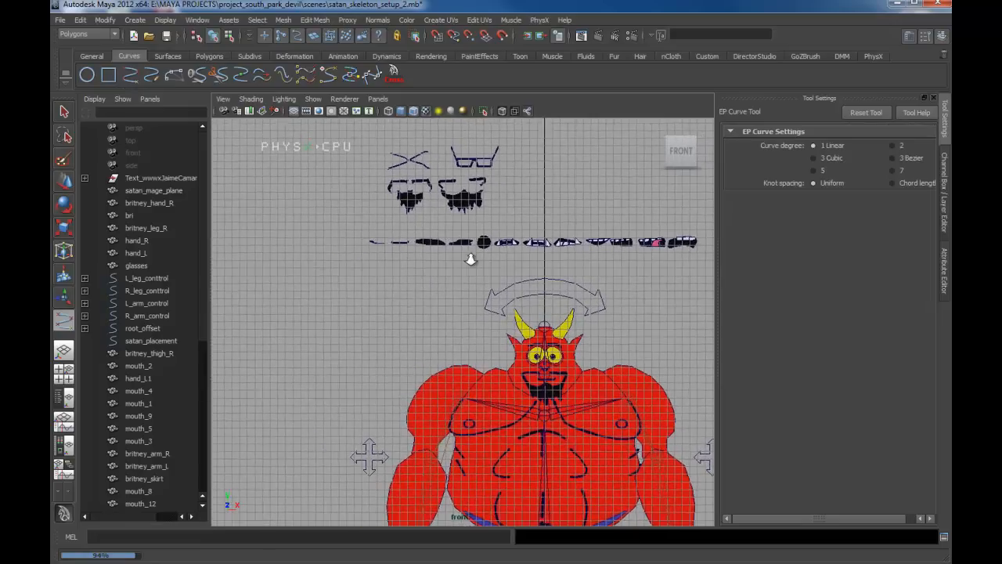
pyautogui.scroll(2, 449, 268)
pyautogui.scroll(1, 361, 260)
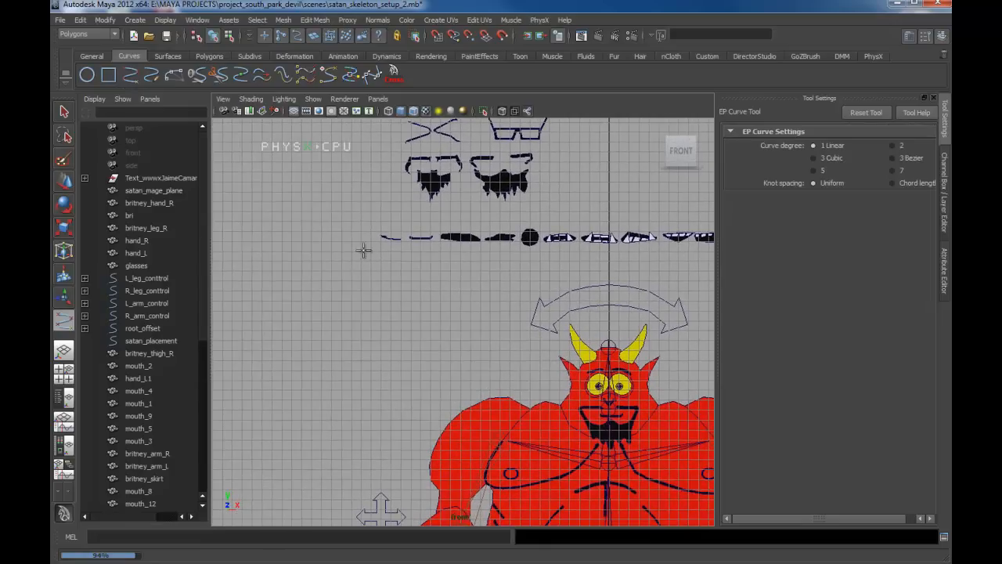
pyautogui.press('x')
pyautogui.click(370, 210)
pyautogui.click(370, 262)
pyautogui.keyDown('alt'); pyautogui.moveTo(485, 271); pyautogui.dragTo(357, 288, button='middle'); pyautogui.keyUp('alt')
pyautogui.keyDown('alt'); pyautogui.moveTo(493, 293); pyautogui.dragTo(467, 292, button='right'); pyautogui.keyUp('alt')
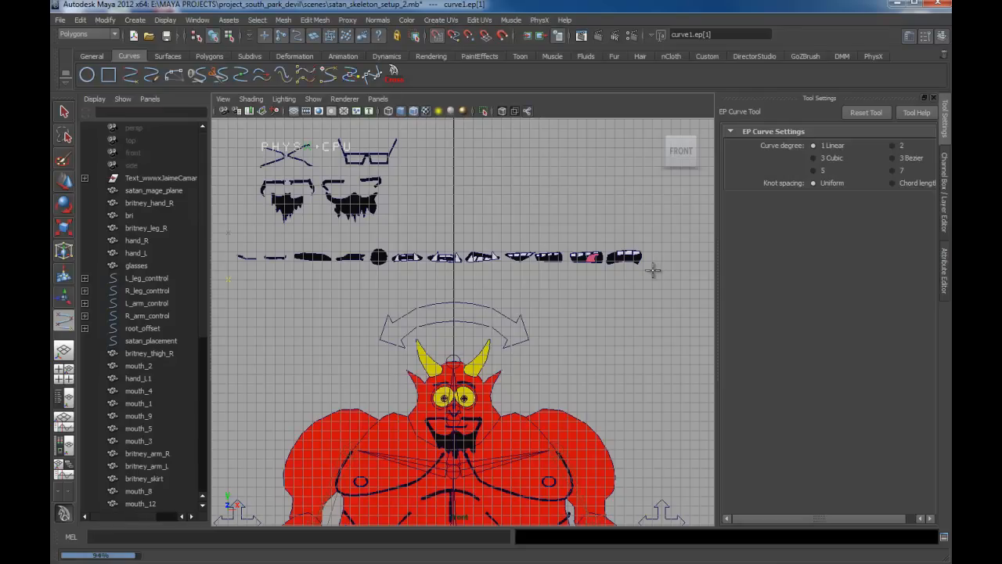
pyautogui.click(654, 277)
pyautogui.press('w')
# Step: Move the glasses, closed eyes and beards together higher above the row of mouth shapes
pyautogui.scroll(-2, 490, 287)
pyautogui.keyDown('alt'); pyautogui.moveTo(490, 286); pyautogui.dragTo(515, 283, button='middle'); pyautogui.keyUp('alt')
pyautogui.moveTo(445, 235); pyautogui.dragTo(318, 179)
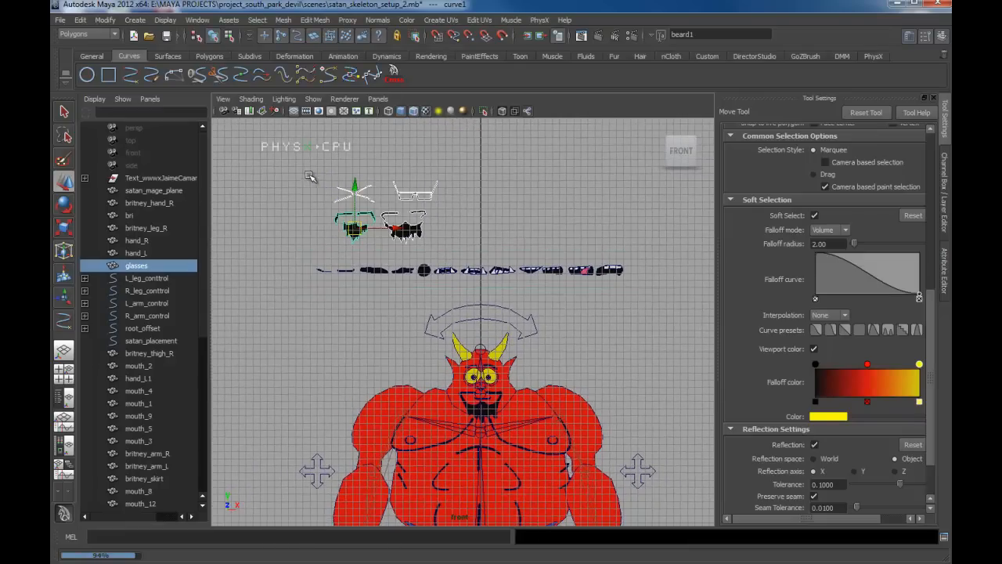
pyautogui.keyDown('alt'); pyautogui.moveTo(389, 209); pyautogui.dragTo(398, 233, button='middle'); pyautogui.keyUp('alt')
pyautogui.moveTo(365, 217); pyautogui.dragTo(348, 131)
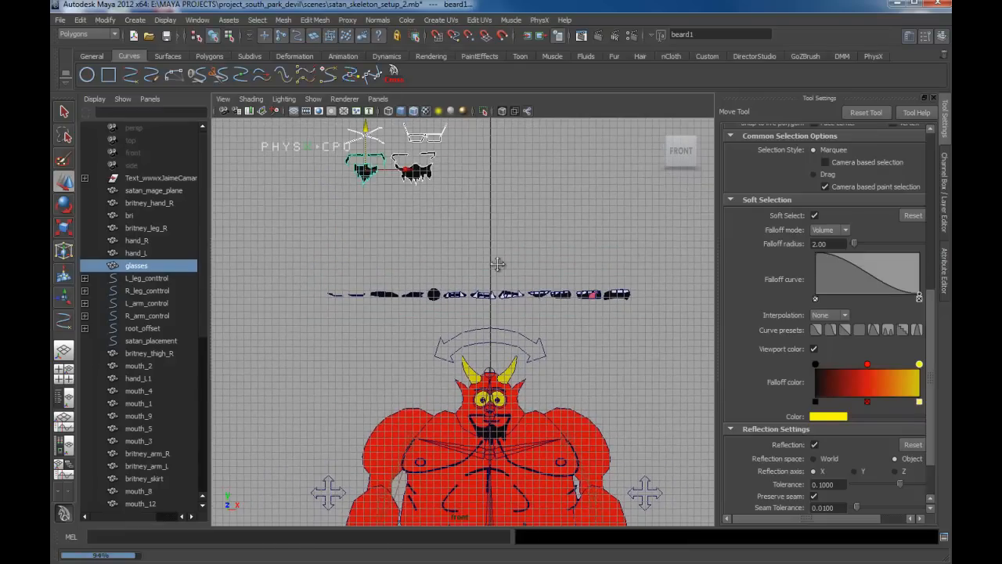
# Step: Switch to the perspective view and show the transform channels of the last mouth shape, mouth_12
pyautogui.scroll(1, 577, 323)
pyautogui.press('space')
pyautogui.moveTo(501, 286); pyautogui.dragTo(520, 342)
pyautogui.scroll(4, 591, 354)
pyautogui.keyDown('alt'); pyautogui.moveTo(602, 323); pyautogui.dragTo(587, 302); pyautogui.keyUp('alt')
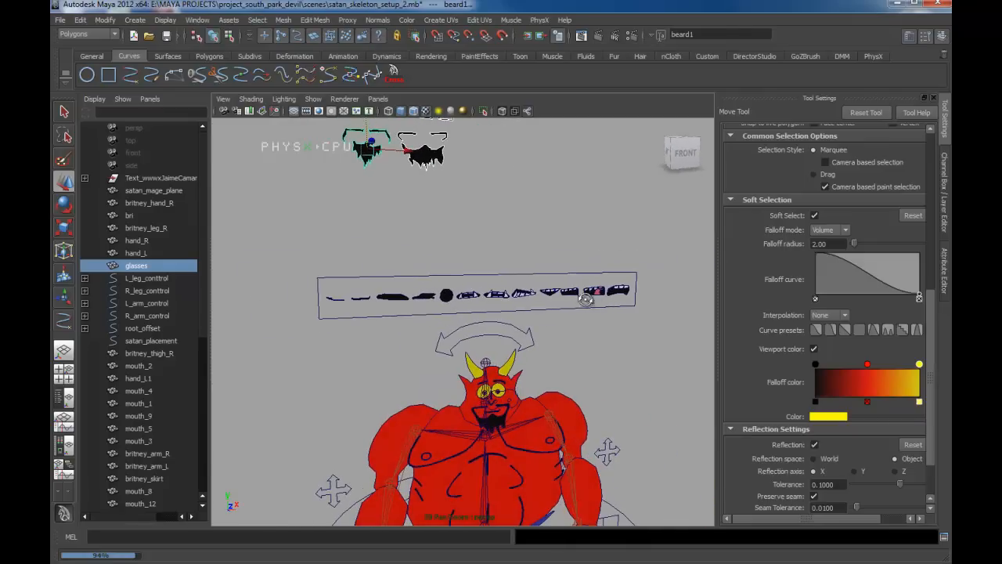
pyautogui.click(619, 291)
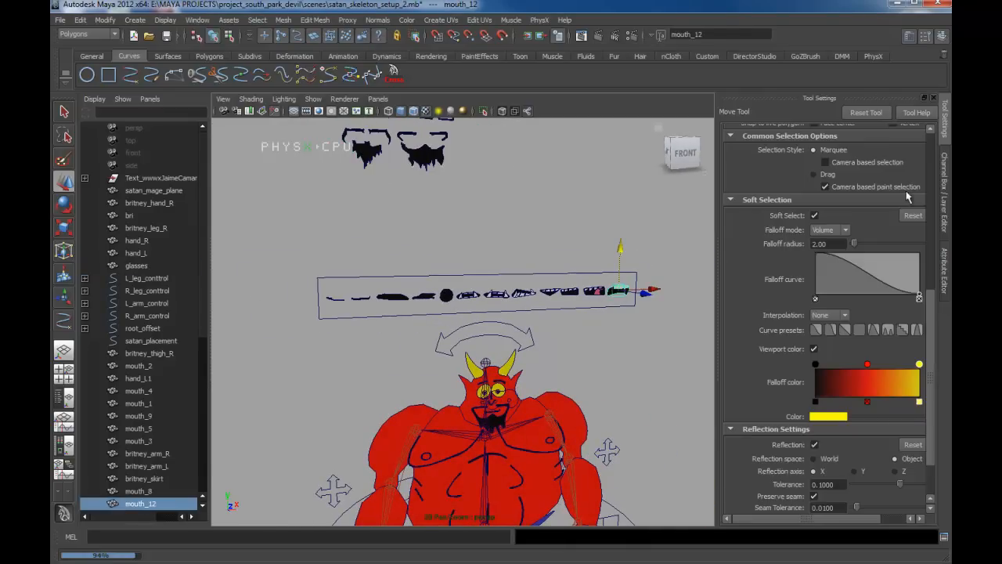
pyautogui.click(945, 178)
pyautogui.click(775, 152)
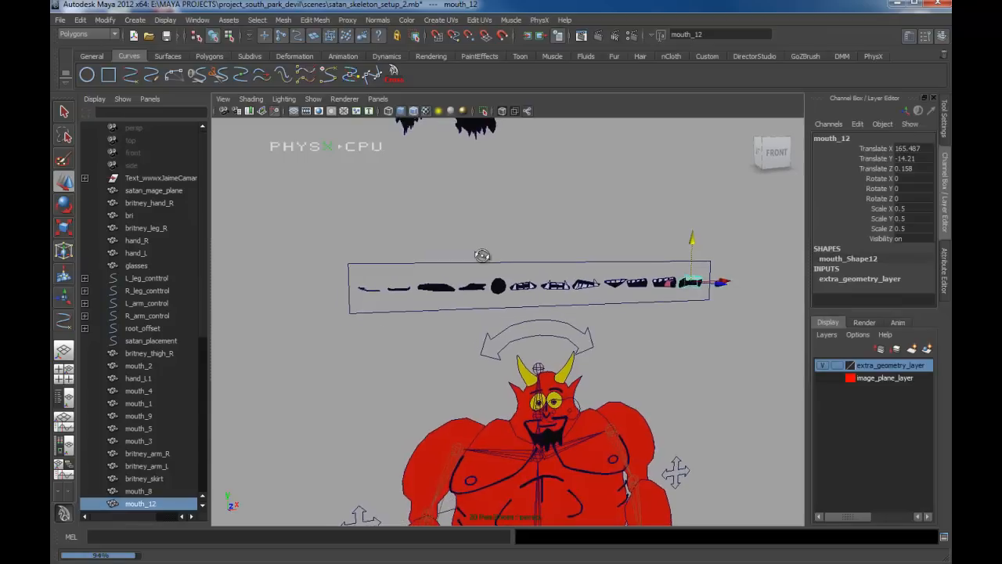
# Step: Duplicate all the mouth shapes inside the frame and move the copies straight up above it
pyautogui.moveTo(343, 280); pyautogui.dragTo(685, 296)
pyautogui.scroll(-2, 673, 294)
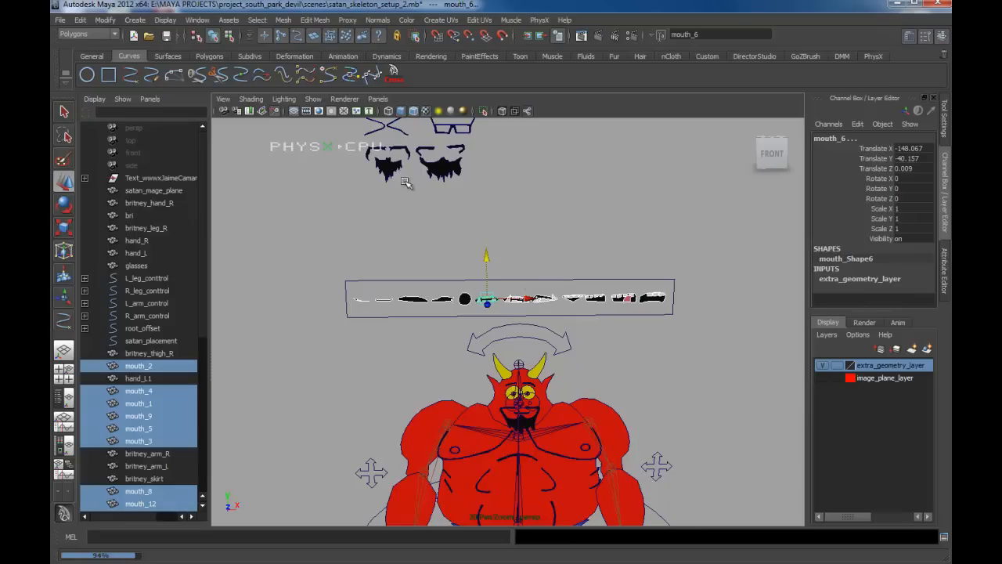
pyautogui.click(80, 20)
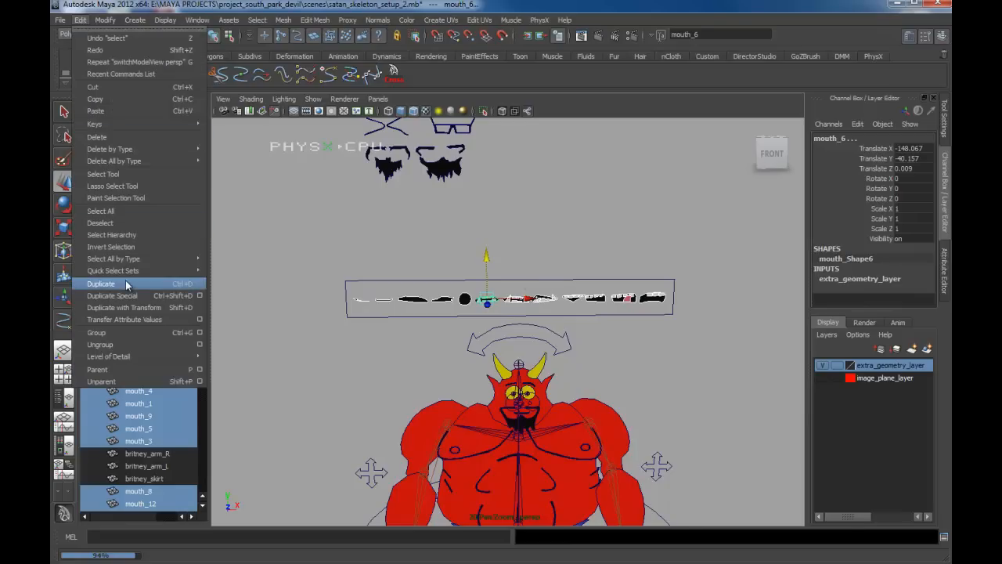
pyautogui.click(109, 282)
pyautogui.moveTo(487, 256); pyautogui.dragTo(489, 183)
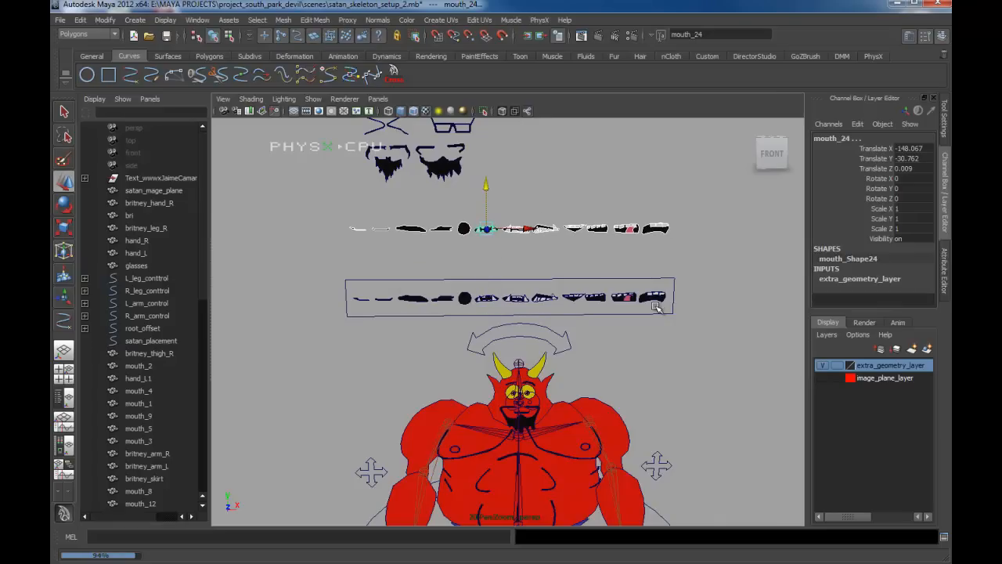
# Step: Move the original mouth row up just above the frame and lower the duplicated row into the frame, snapping to the grid
pyautogui.moveTo(357, 288); pyautogui.dragTo(357, 286)
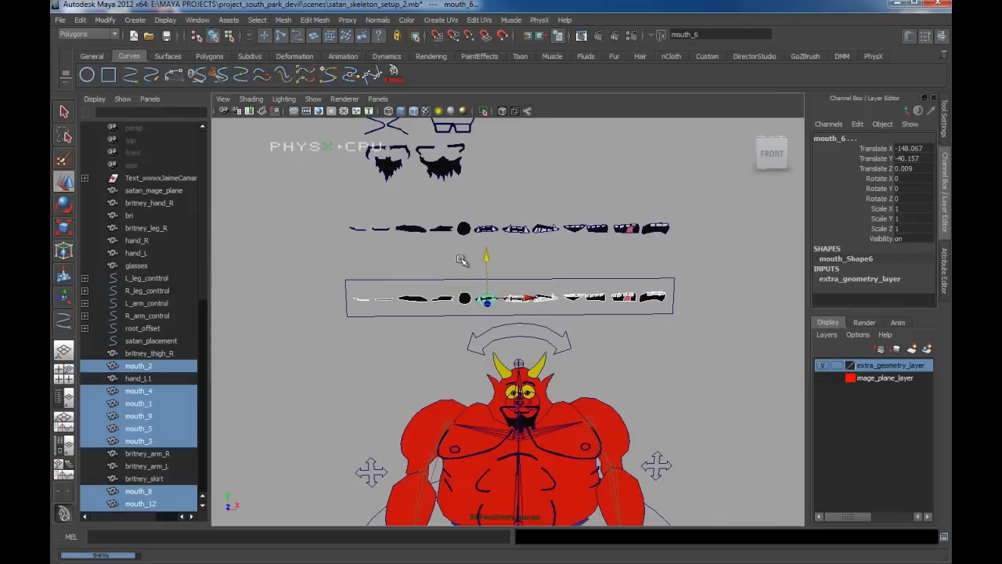
pyautogui.moveTo(487, 255); pyautogui.dragTo(486, 220)
pyautogui.moveTo(334, 203); pyautogui.dragTo(672, 239)
pyautogui.press('x')
pyautogui.moveTo(486, 186); pyautogui.dragTo(493, 295)
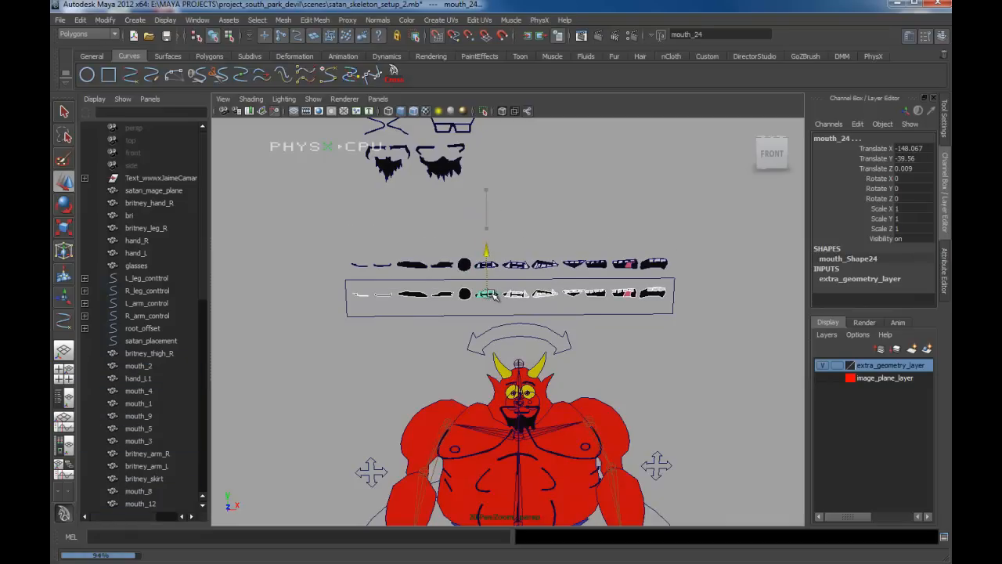
# Step: Examine individual mouth shapes in the original and duplicated rows, comparing their names and transform channels
pyautogui.scroll(4, 493, 295)
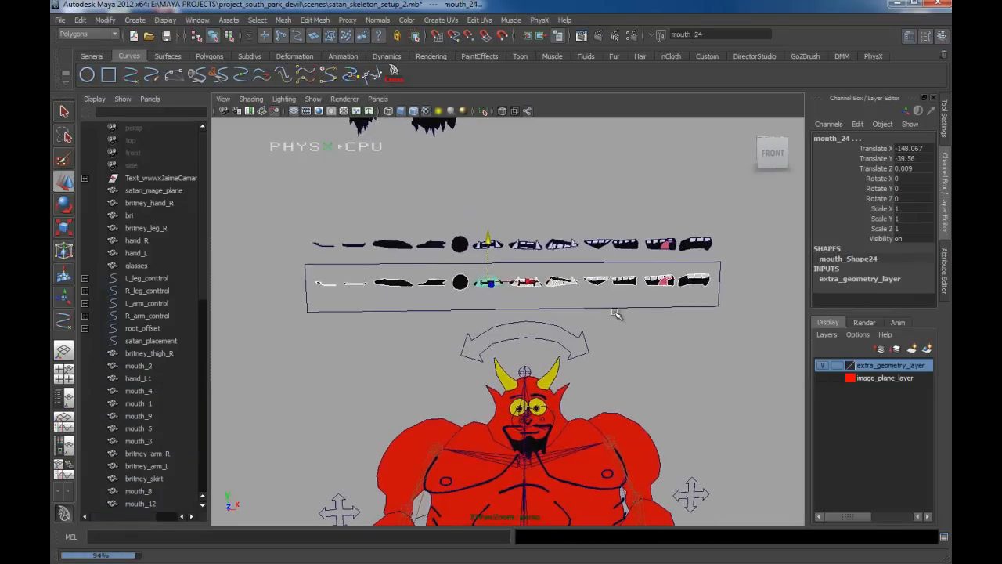
pyautogui.click(326, 246)
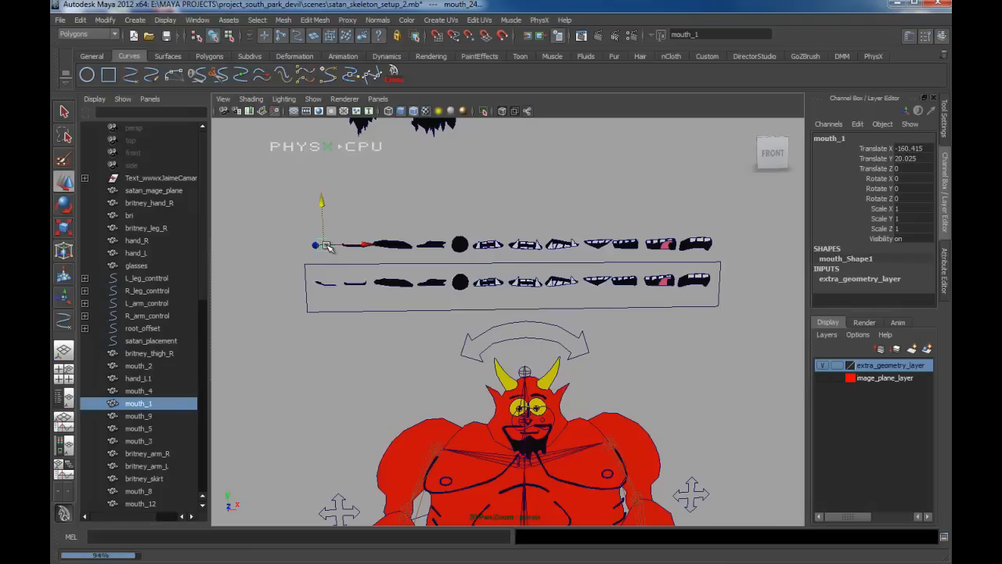
pyautogui.scroll(-2, 357, 236)
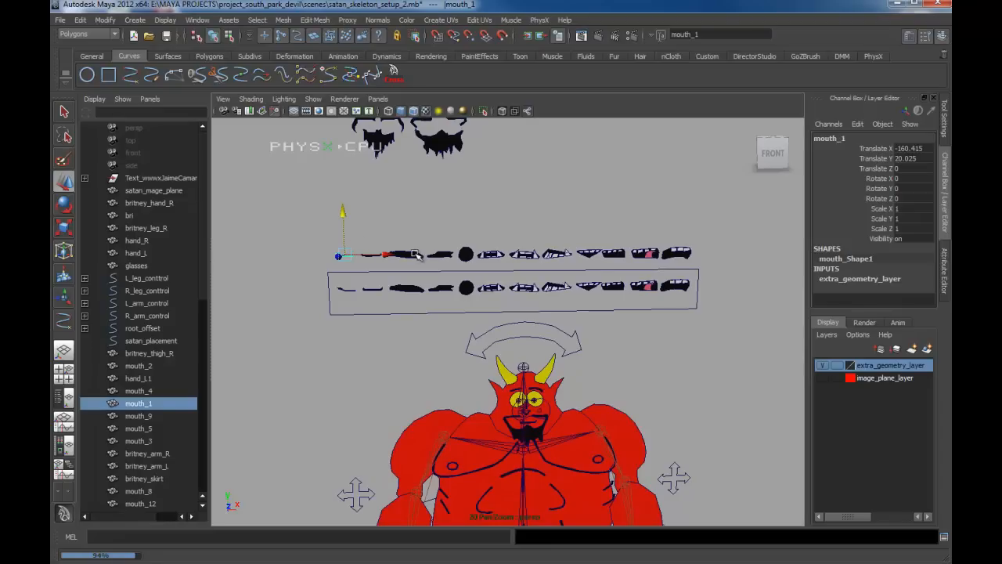
pyautogui.click(374, 258)
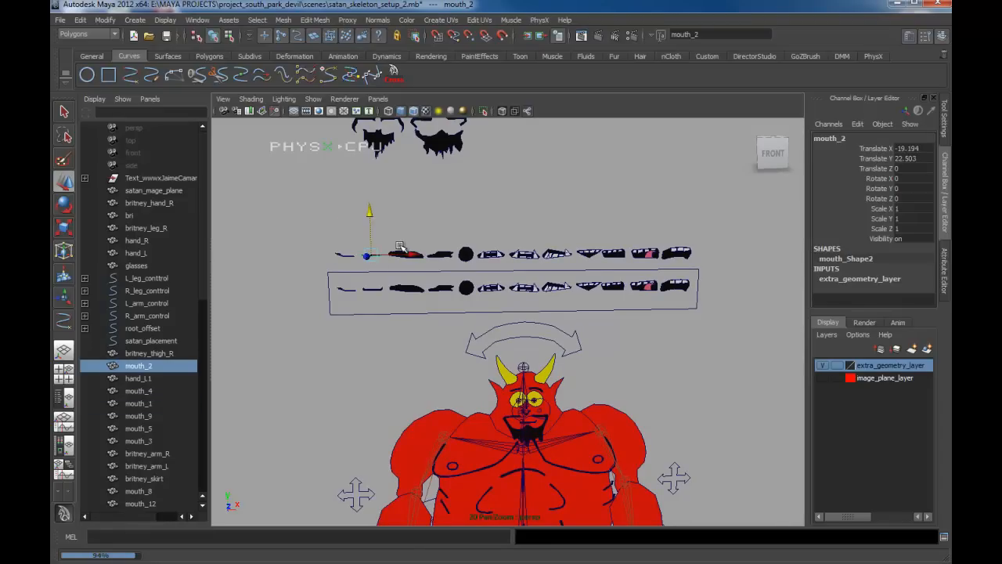
pyautogui.click(435, 258)
pyautogui.click(441, 238)
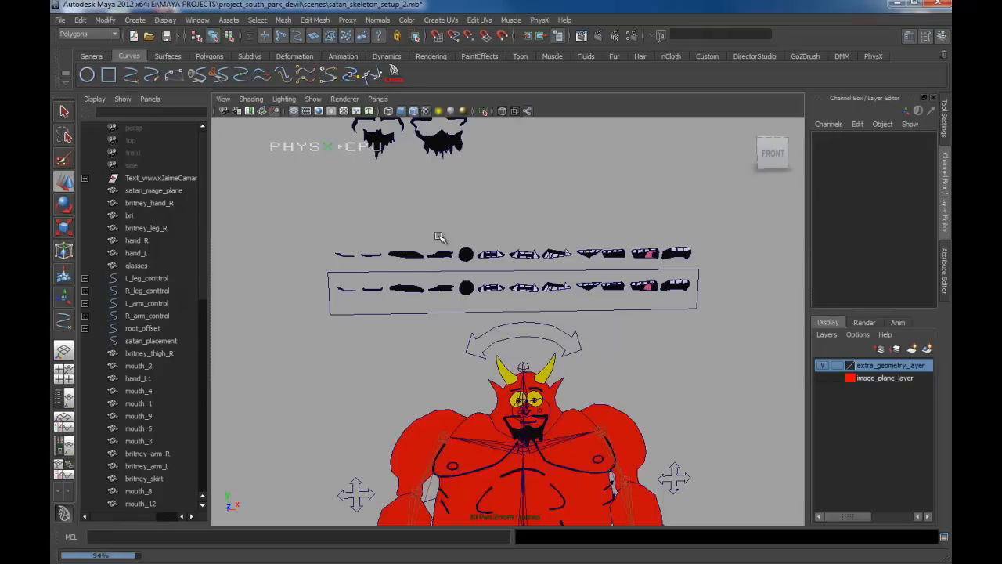
pyautogui.click(348, 291)
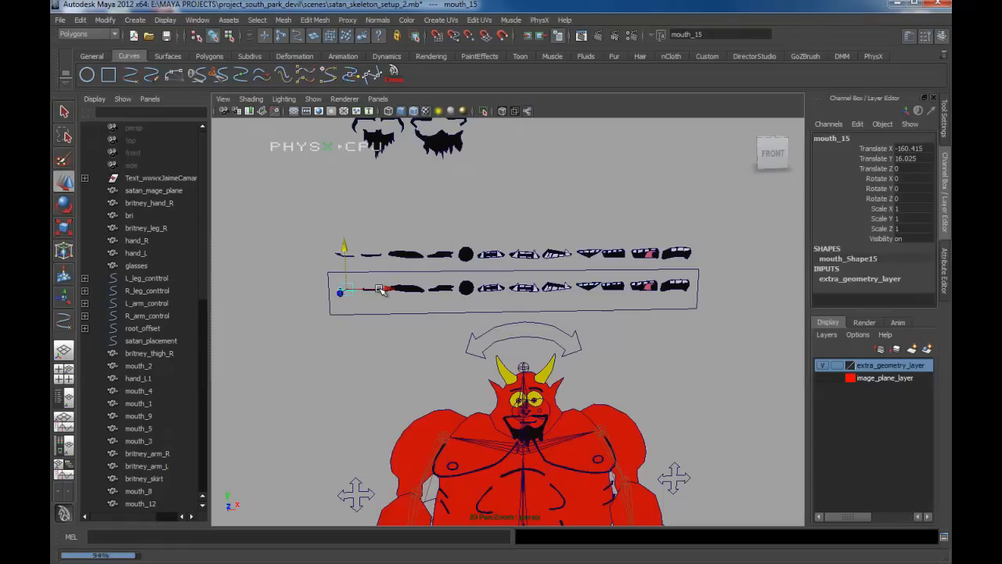
pyautogui.moveTo(359, 281); pyautogui.dragTo(377, 303)
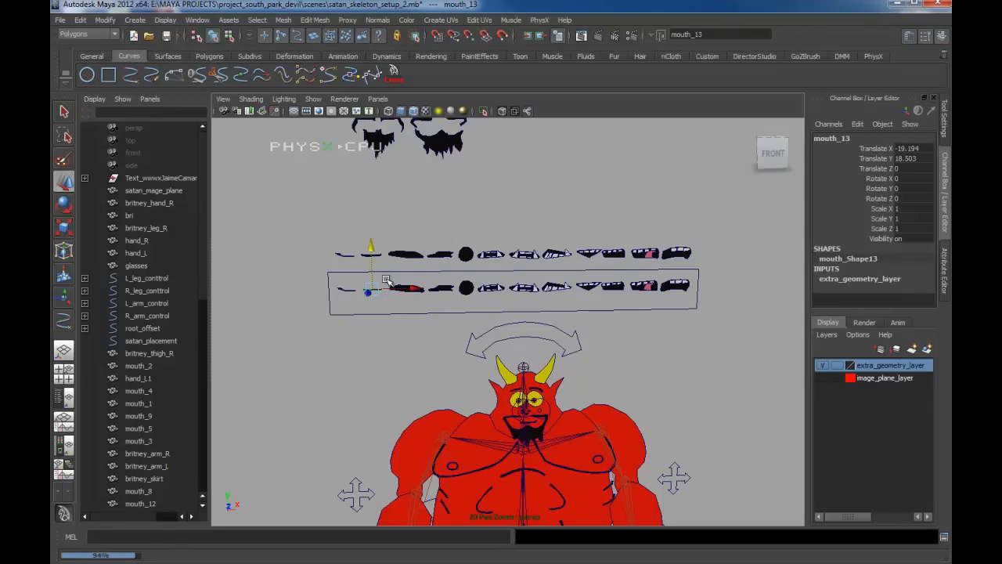
pyautogui.moveTo(421, 279); pyautogui.dragTo(464, 299)
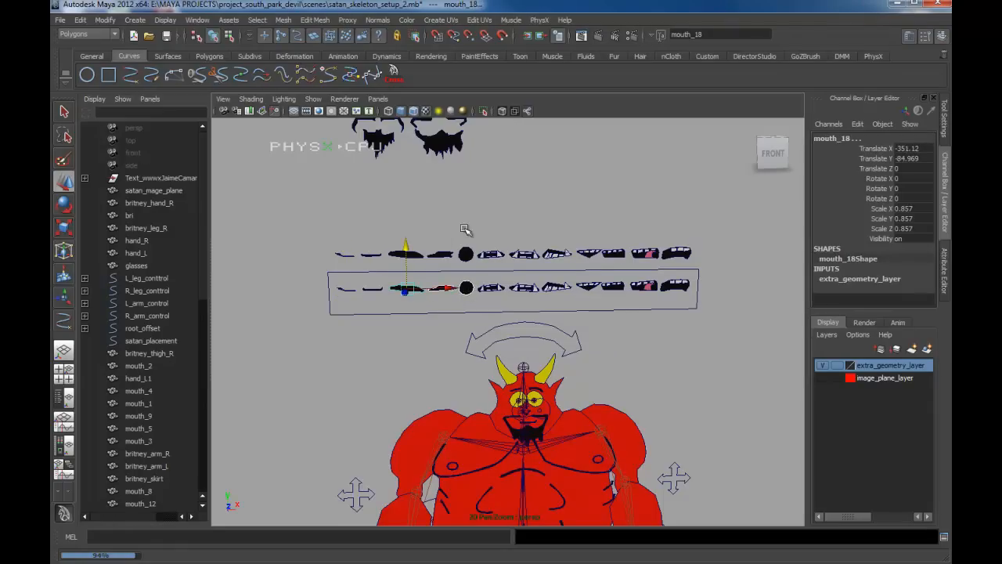
pyautogui.keyDown('alt'); pyautogui.moveTo(464, 230); pyautogui.dragTo(379, 228); pyautogui.keyUp('alt')
pyautogui.keyDown('alt'); pyautogui.moveTo(576, 264); pyautogui.dragTo(591, 299); pyautogui.keyUp('alt')
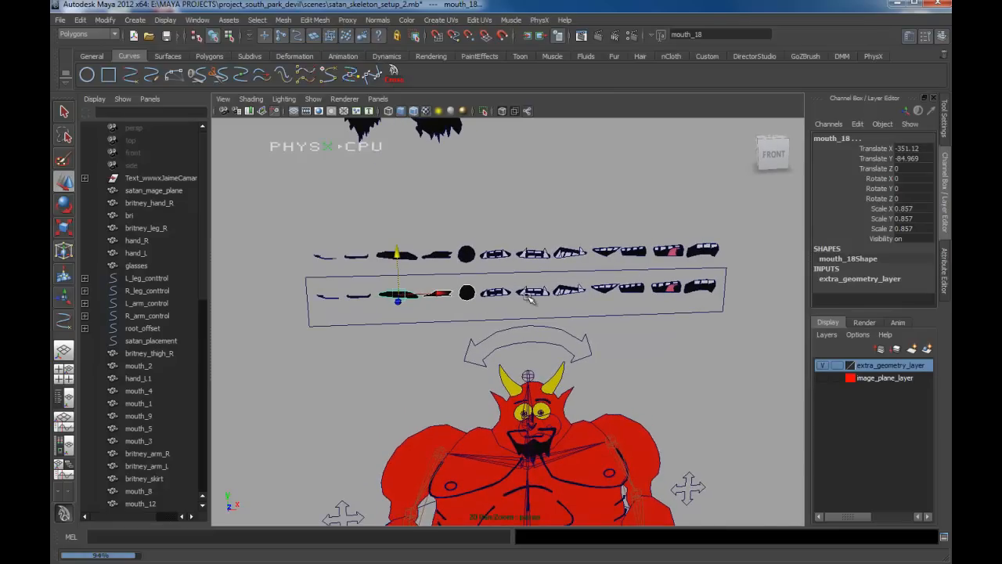
# Step: Select the duplicated mouth row inside the frame and switch to the front view
pyautogui.moveTo(710, 305); pyautogui.dragTo(325, 289)
pyautogui.keyDown('alt'); pyautogui.moveTo(509, 306); pyautogui.dragTo(523, 329); pyautogui.keyUp('alt')
pyautogui.press('space')
pyautogui.keyDown('alt'); pyautogui.moveTo(593, 307); pyautogui.dragTo(571, 305, button='middle'); pyautogui.keyUp('alt')
pyautogui.keyDown('alt'); pyautogui.moveTo(571, 305); pyautogui.dragTo(477, 266, button='right'); pyautogui.keyUp('alt')
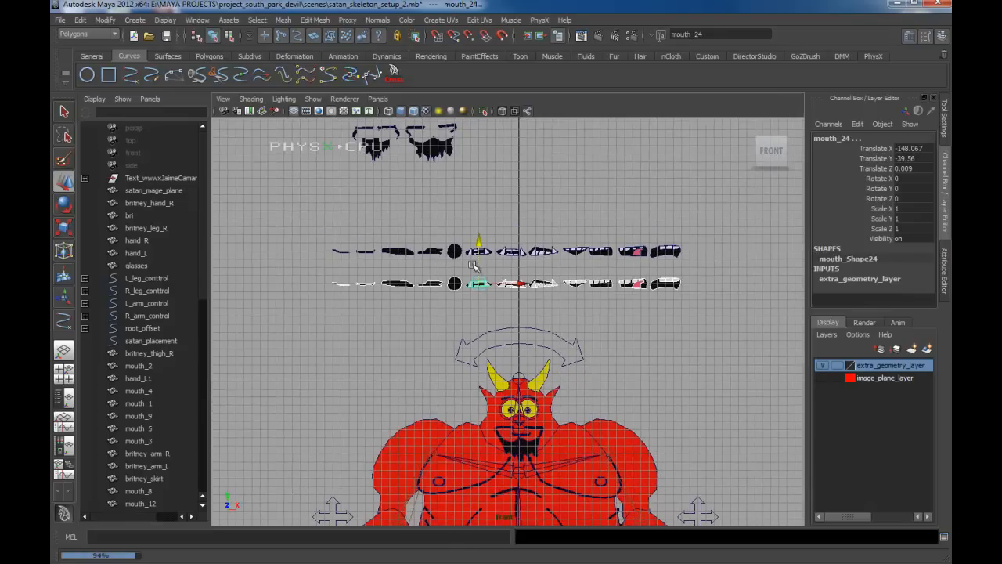
# Step: Start a linear EP curve on grid points below the mouth rows, outlining the left arrowhead of a horizontal double arrow
pyautogui.doubleClick(137, 78)
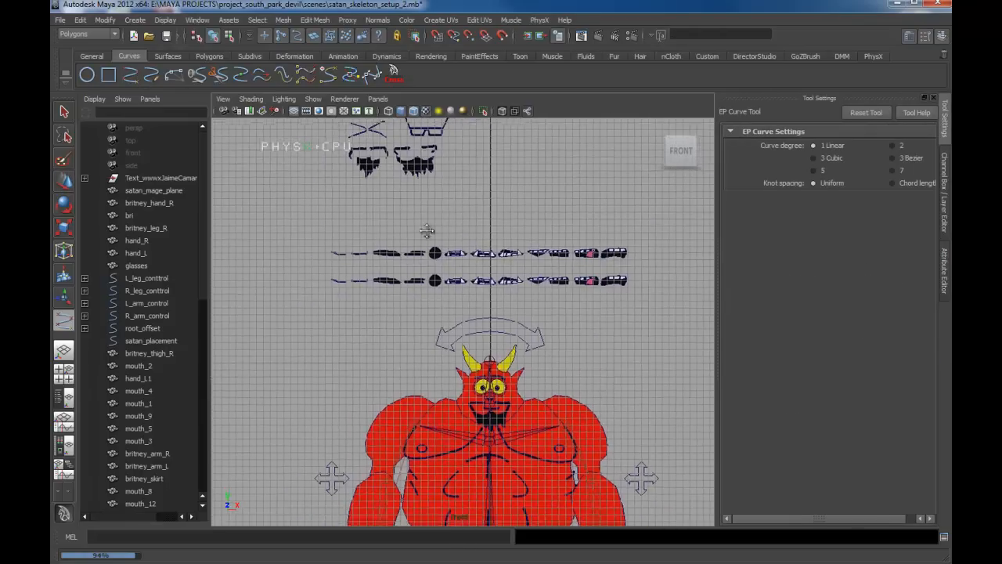
pyautogui.keyDown('alt'); pyautogui.moveTo(395, 250); pyautogui.dragTo(553, 329, button='right'); pyautogui.keyUp('alt')
pyautogui.keyDown('alt'); pyautogui.moveTo(368, 247); pyautogui.dragTo(422, 266, button='middle'); pyautogui.keyUp('alt')
pyautogui.keyDown('alt'); pyautogui.moveTo(422, 266); pyautogui.dragTo(467, 264, button='right'); pyautogui.keyUp('alt')
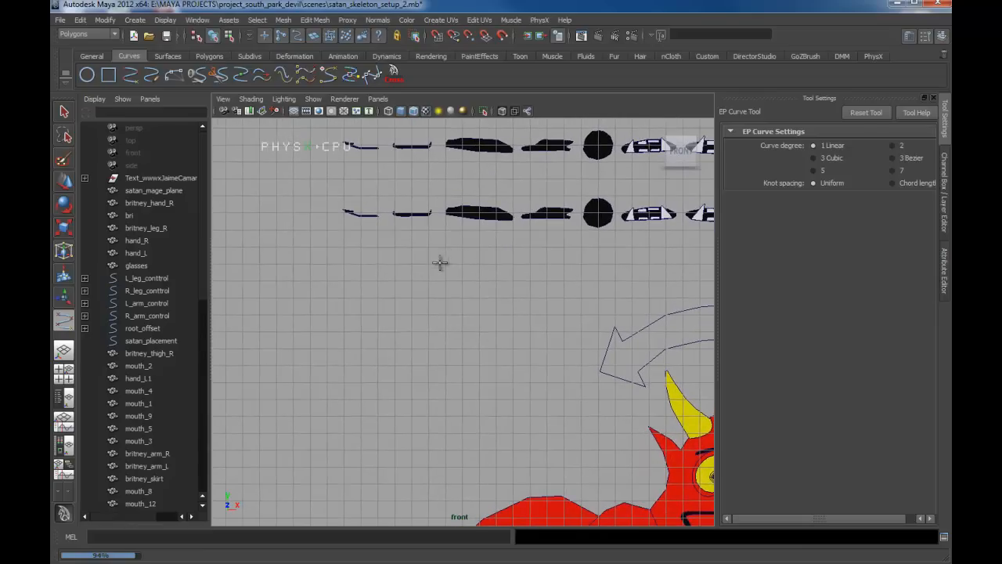
pyautogui.keyDown('alt'); pyautogui.moveTo(592, 333); pyautogui.dragTo(634, 317, button='middle'); pyautogui.keyUp('alt')
pyautogui.scroll(1, 455, 251)
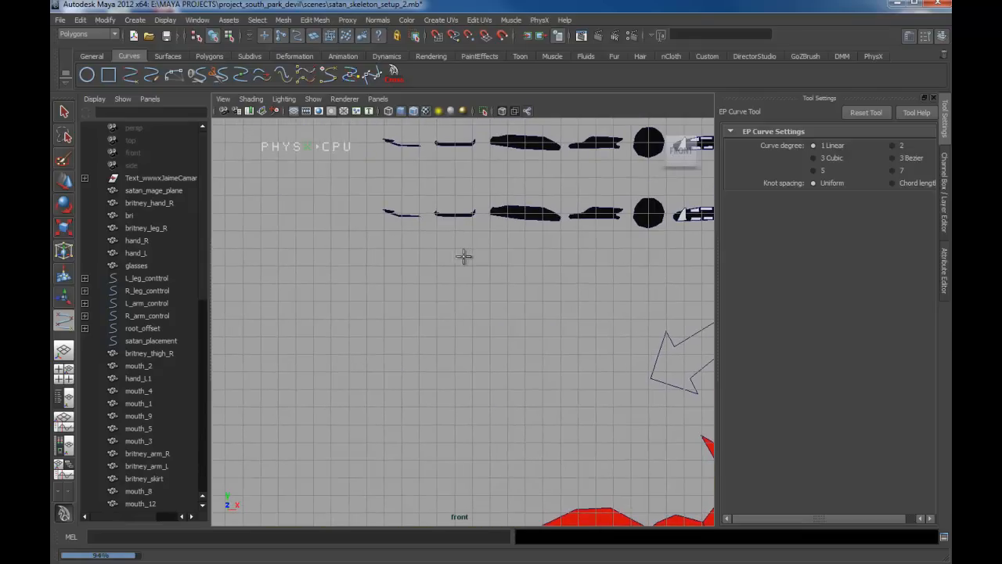
pyautogui.click(437, 249)
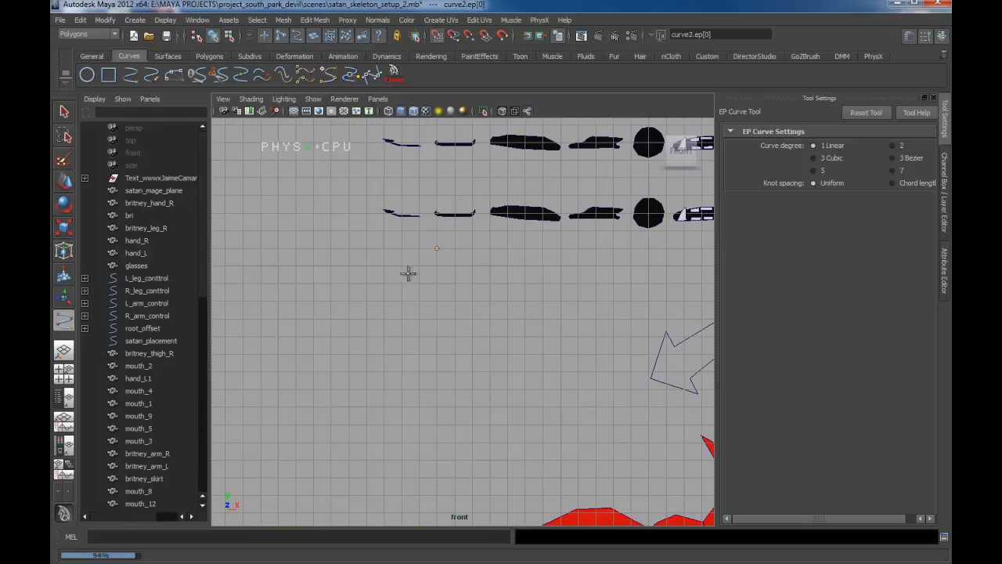
pyautogui.moveTo(406, 284); pyautogui.dragTo(401, 283)
pyautogui.click(438, 300)
# Step: Draw the right arrowhead on grid points and close the curve into a double-headed arrow outline
pyautogui.keyDown('alt'); pyautogui.moveTo(541, 316); pyautogui.dragTo(439, 311, button='middle'); pyautogui.keyUp('alt')
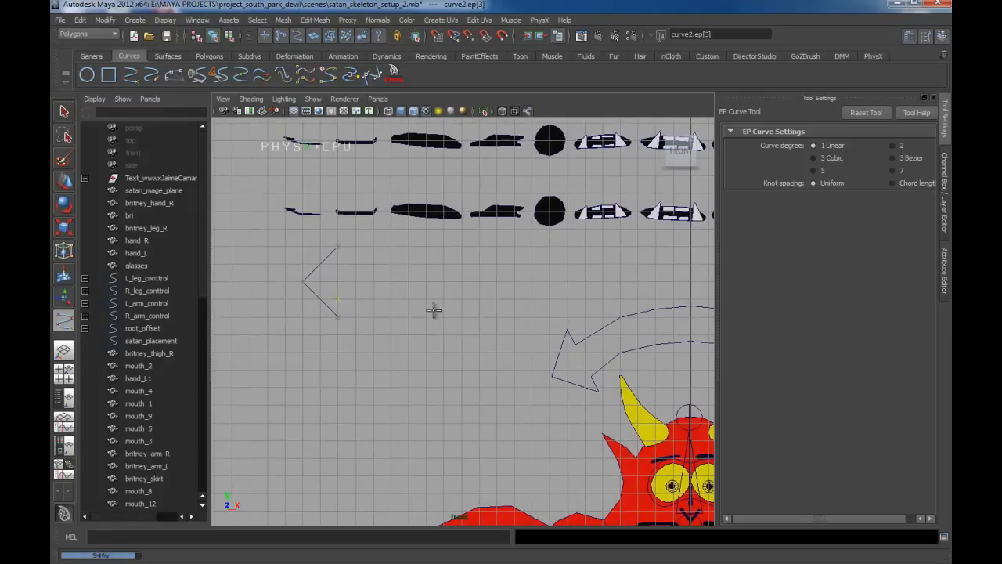
pyautogui.click(426, 316)
pyautogui.click(460, 283)
pyautogui.click(426, 248)
pyautogui.click(426, 265)
pyautogui.click(338, 265)
pyautogui.press('w')
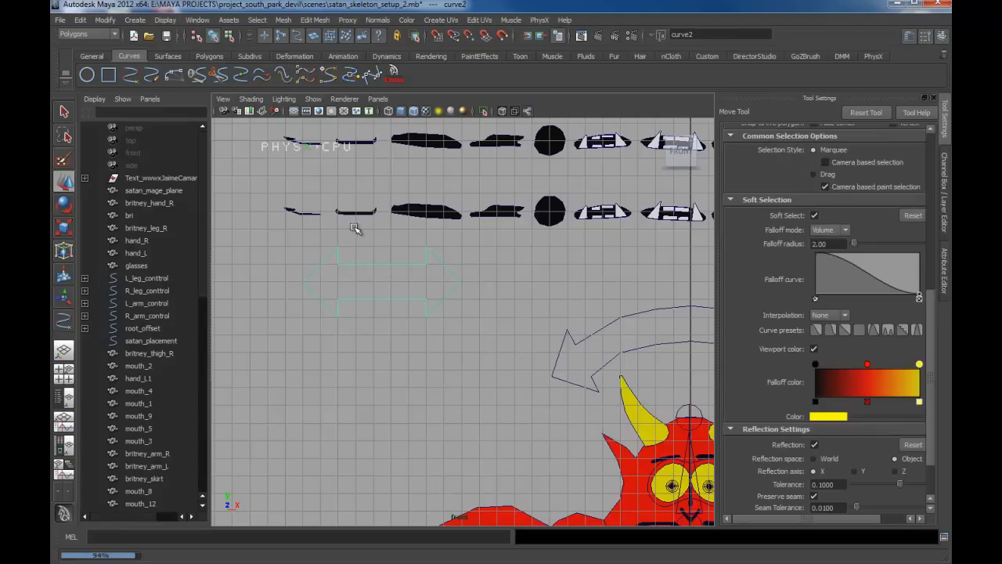
# Step: Center the arrow curve's pivot and hide the grid in the front view
pyautogui.keyDown('alt'); pyautogui.moveTo(545, 309); pyautogui.dragTo(452, 279, button='right'); pyautogui.keyUp('alt')
pyautogui.press('space')
pyautogui.moveTo(452, 280); pyautogui.dragTo(440, 307)
pyautogui.press('space')
pyautogui.moveTo(440, 307); pyautogui.dragTo(436, 338)
pyautogui.keyDown('alt'); pyautogui.moveTo(436, 338); pyautogui.dragTo(455, 360, button='right'); pyautogui.keyUp('alt')
pyautogui.keyDown('alt'); pyautogui.moveTo(454, 360); pyautogui.dragTo(512, 385, button='middle'); pyautogui.keyUp('alt')
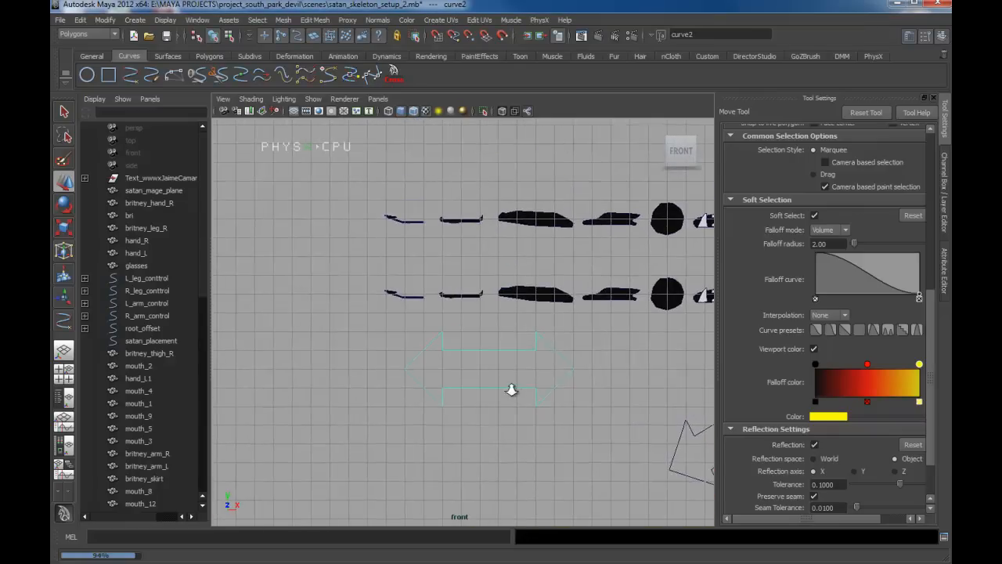
pyautogui.keyDown('alt'); pyautogui.moveTo(512, 385); pyautogui.dragTo(483, 382, button='right'); pyautogui.keyUp('alt')
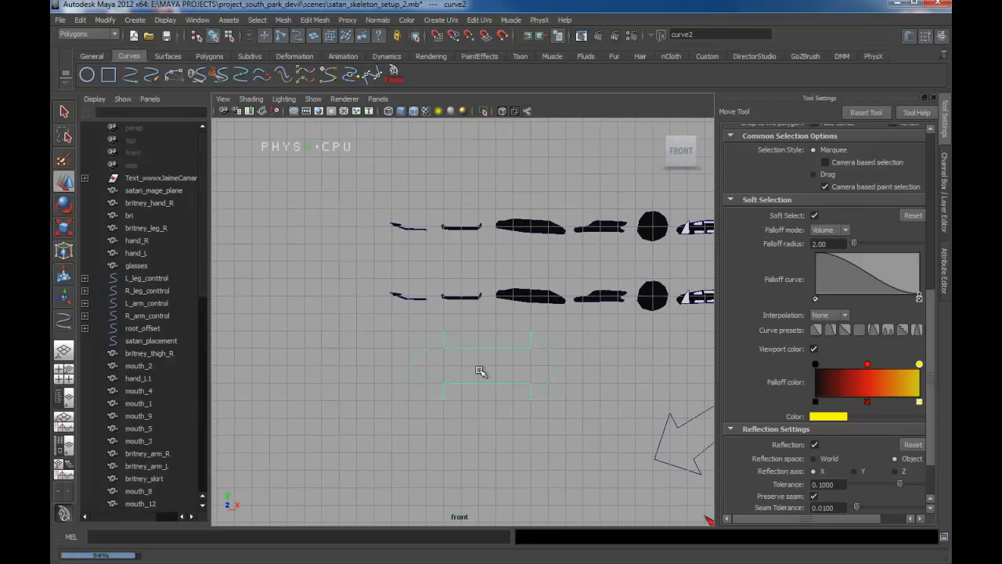
pyautogui.click(284, 99)
pyautogui.click(329, 107)
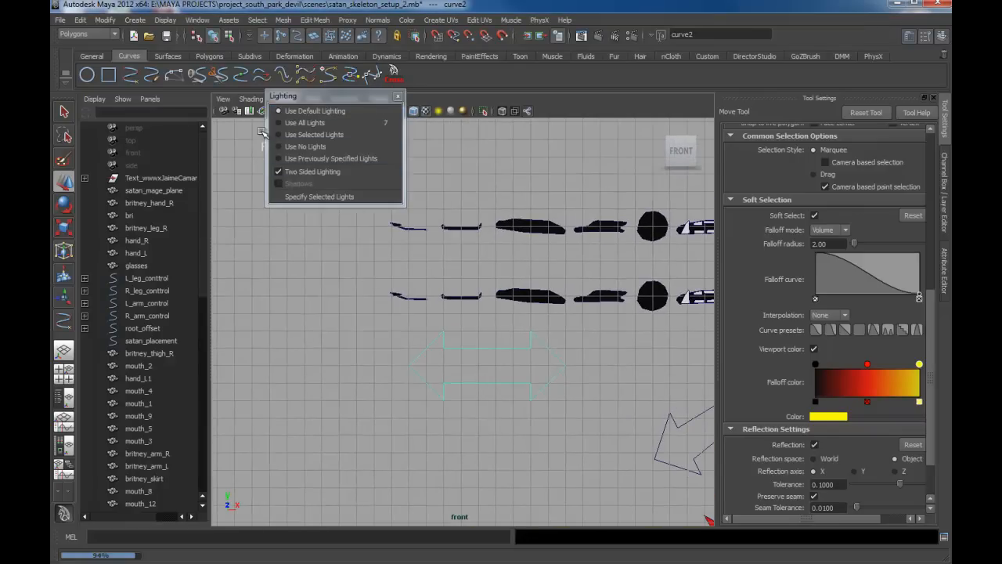
pyautogui.click(397, 96)
pyautogui.keyDown('alt'); pyautogui.moveTo(484, 319); pyautogui.dragTo(444, 298, button='middle'); pyautogui.keyUp('alt')
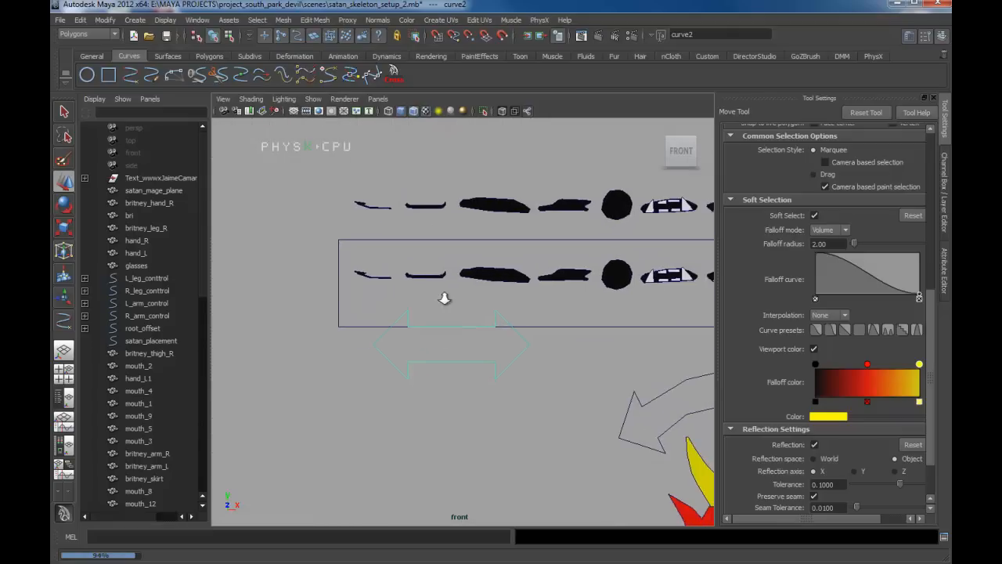
pyautogui.keyDown('alt'); pyautogui.moveTo(444, 298); pyautogui.dragTo(470, 339, button='right'); pyautogui.keyUp('alt')
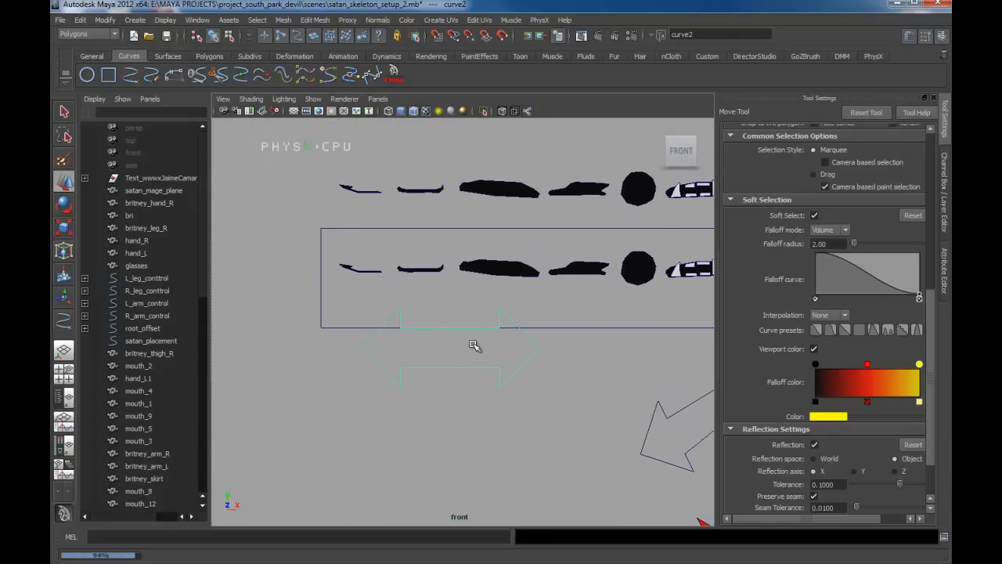
pyautogui.keyDown('alt'); pyautogui.moveTo(470, 347); pyautogui.dragTo(466, 333, button='middle'); pyautogui.keyUp('alt')
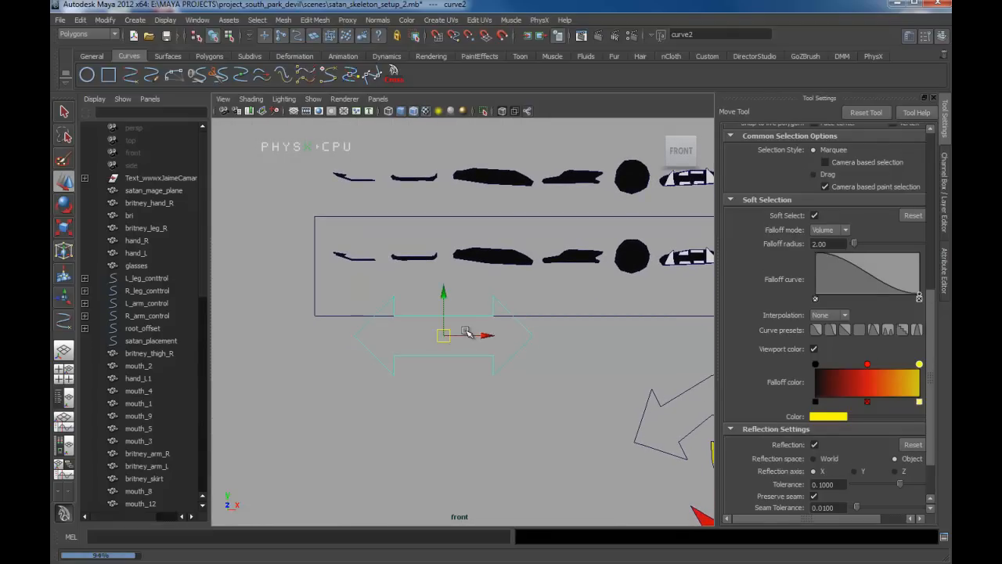
# Step: Move the arrow curve into the frame, scale it down, and align it beneath the first mouth shape
pyautogui.moveTo(445, 334); pyautogui.dragTo(319, 272)
pyautogui.press('r')
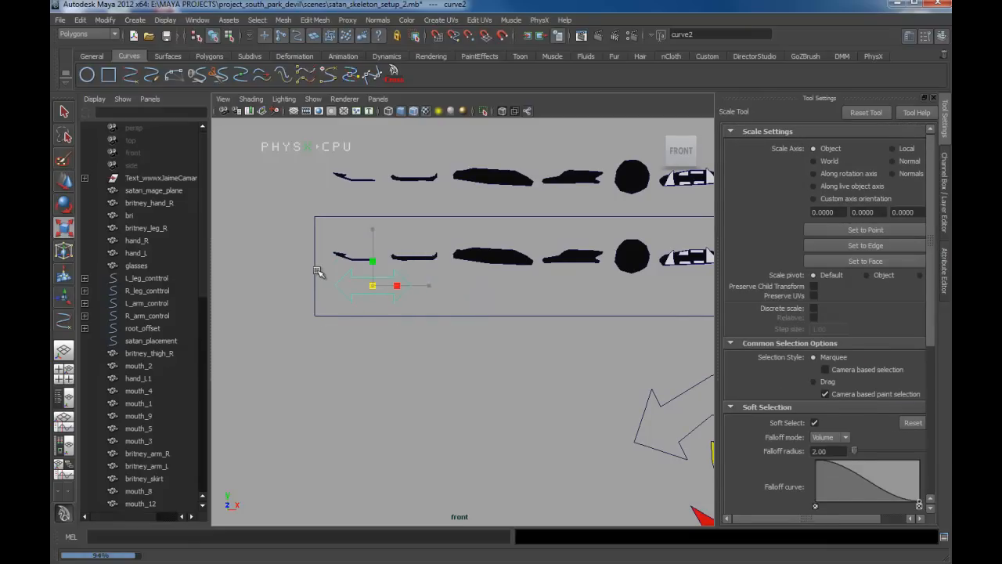
pyautogui.keyDown('alt'); pyautogui.moveTo(379, 282); pyautogui.dragTo(424, 292, button='middle'); pyautogui.keyUp('alt')
pyautogui.keyDown('alt'); pyautogui.moveTo(423, 292); pyautogui.dragTo(456, 327, button='right'); pyautogui.keyUp('alt')
pyautogui.press('w')
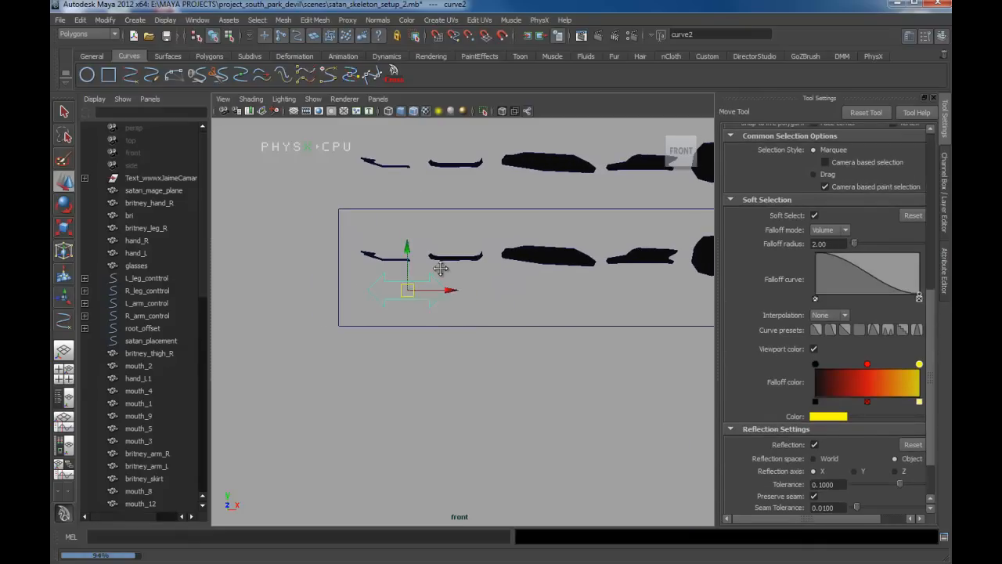
pyautogui.keyDown('alt'); pyautogui.moveTo(436, 271); pyautogui.dragTo(501, 282, button='middle'); pyautogui.keyUp('alt')
pyautogui.keyDown('alt'); pyautogui.moveTo(501, 282); pyautogui.dragTo(539, 335, button='right'); pyautogui.keyUp('alt')
pyautogui.moveTo(516, 295); pyautogui.dragTo(441, 294)
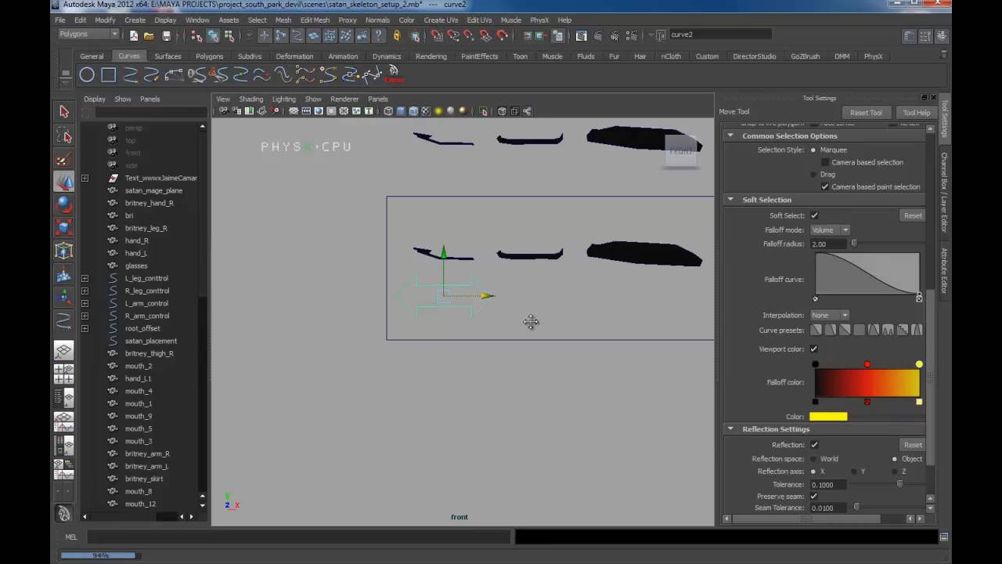
# Step: Slide the arrow along the frame, lower it near the frame's bottom edge, and bring it back beneath the first mouth
pyautogui.keyDown('alt'); pyautogui.moveTo(541, 320); pyautogui.dragTo(437, 292, button='right'); pyautogui.keyUp('alt')
pyautogui.keyDown('alt'); pyautogui.moveTo(521, 331); pyautogui.dragTo(378, 305, button='right'); pyautogui.keyUp('alt')
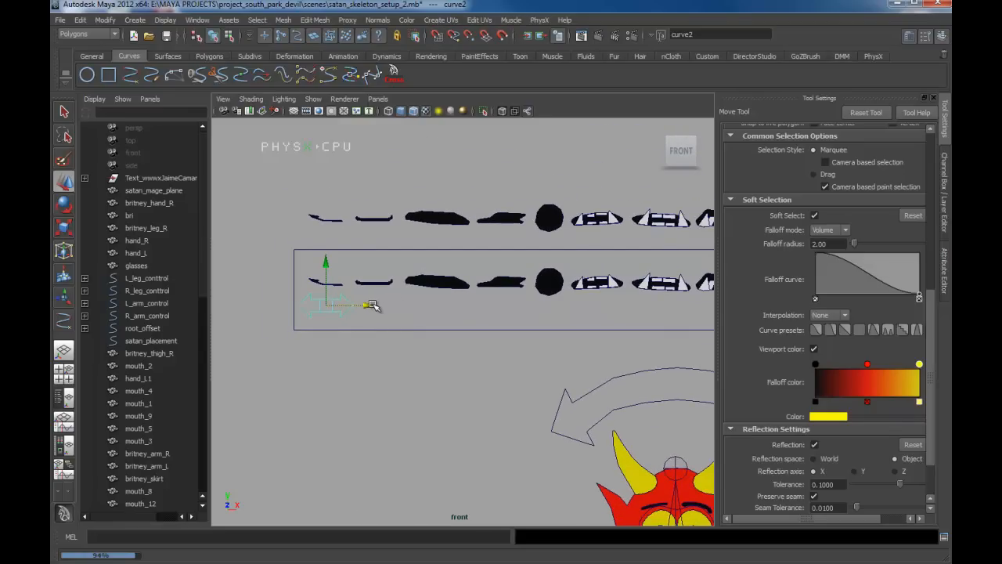
pyautogui.press('x')
pyautogui.moveTo(368, 305); pyautogui.dragTo(553, 327)
pyautogui.keyDown('alt'); pyautogui.moveTo(654, 331); pyautogui.dragTo(482, 342, button='middle'); pyautogui.keyUp('alt')
pyautogui.keyDown('alt'); pyautogui.moveTo(482, 341); pyautogui.dragTo(356, 288, button='right'); pyautogui.keyUp('alt')
pyautogui.keyDown('alt'); pyautogui.moveTo(436, 317); pyautogui.dragTo(526, 298, button='middle'); pyautogui.keyUp('alt')
pyautogui.keyDown('alt'); pyautogui.moveTo(527, 298); pyautogui.dragTo(591, 395, button='right'); pyautogui.keyUp('alt')
pyautogui.press('x')
pyautogui.moveTo(506, 247); pyautogui.dragTo(509, 293)
pyautogui.keyDown('alt'); pyautogui.moveTo(532, 297); pyautogui.dragTo(622, 280, button='middle'); pyautogui.keyUp('alt')
pyautogui.moveTo(639, 277); pyautogui.dragTo(340, 282)
pyautogui.keyDown('alt'); pyautogui.moveTo(439, 299); pyautogui.dragTo(432, 305, button='middle'); pyautogui.keyUp('alt')
pyautogui.keyDown('alt'); pyautogui.moveTo(432, 306); pyautogui.dragTo(395, 273, button='right'); pyautogui.keyUp('alt')
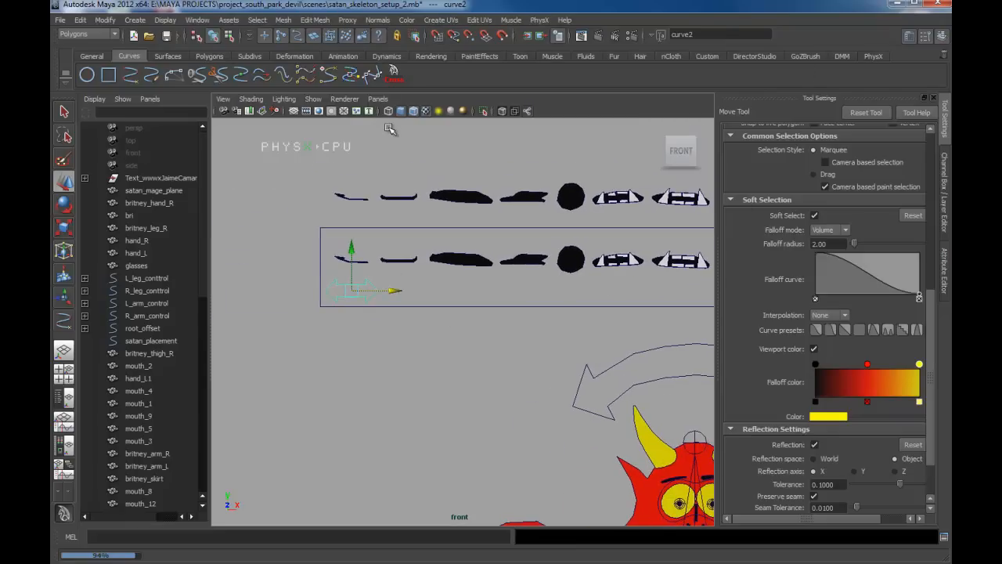
# Step: Freeze the arrow curve's transformations, delete its history, and display its transform channels
pyautogui.click(213, 56)
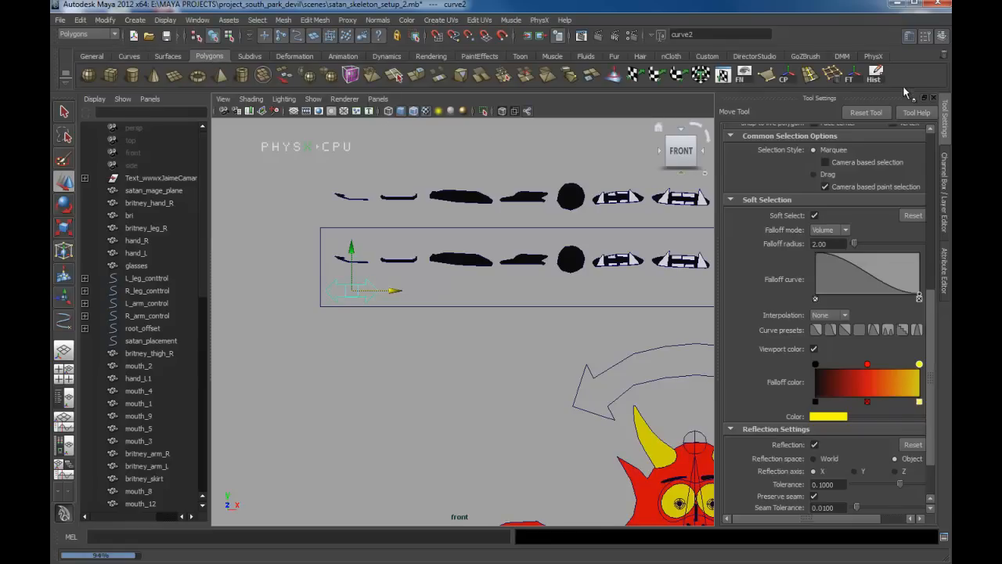
pyautogui.click(852, 76)
pyautogui.click(874, 76)
pyautogui.keyDown('alt'); pyautogui.moveTo(559, 260); pyautogui.dragTo(440, 243, button='middle'); pyautogui.keyUp('alt')
pyautogui.keyDown('alt'); pyautogui.moveTo(441, 243); pyautogui.dragTo(376, 220, button='right'); pyautogui.keyUp('alt')
pyautogui.keyDown('alt'); pyautogui.moveTo(569, 296); pyautogui.dragTo(525, 300, button='middle'); pyautogui.keyUp('alt')
pyautogui.keyDown('alt'); pyautogui.moveTo(526, 300); pyautogui.dragTo(436, 253, button='right'); pyautogui.keyUp('alt')
pyautogui.keyDown('alt'); pyautogui.moveTo(534, 262); pyautogui.dragTo(508, 251, button='middle'); pyautogui.keyUp('alt')
pyautogui.keyDown('alt'); pyautogui.moveTo(508, 251); pyautogui.dragTo(423, 179, button='right'); pyautogui.keyUp('alt')
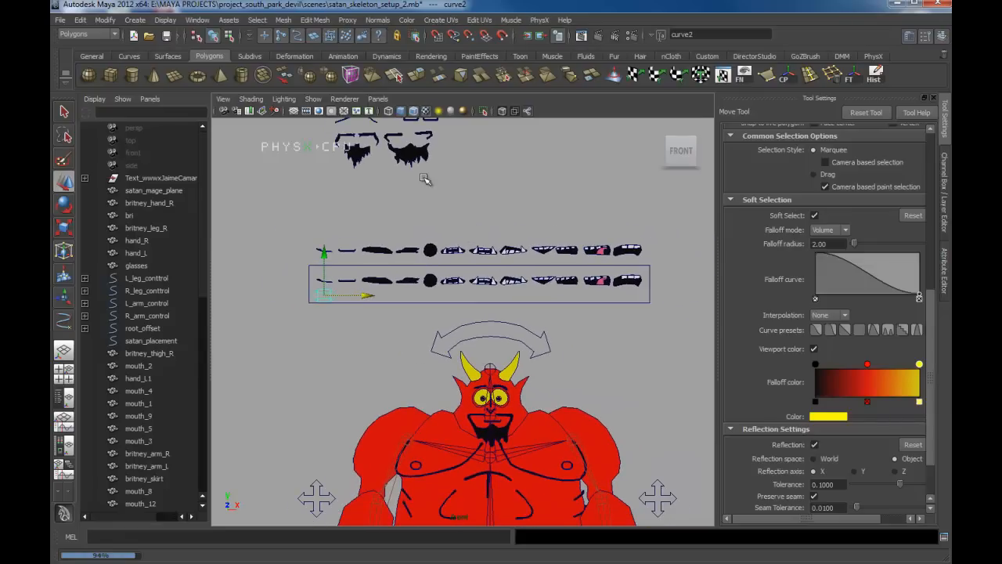
pyautogui.click(945, 193)
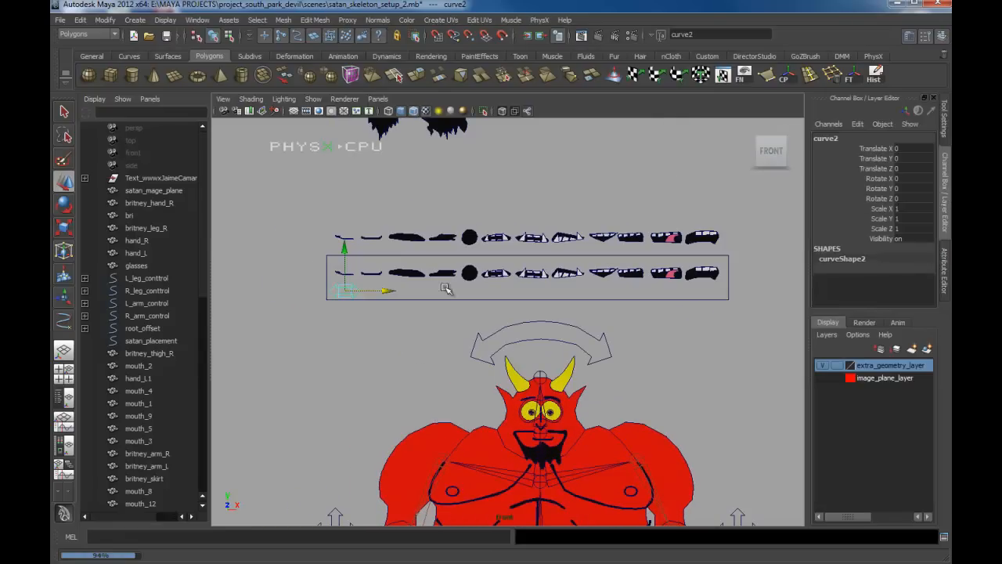
# Step: Hide the Outliner so the front view fills the workspace, with the whole devil rig in view
pyautogui.press('space')
pyautogui.keyDown('alt'); pyautogui.moveTo(598, 317); pyautogui.dragTo(415, 270, button='right'); pyautogui.keyUp('alt')
pyautogui.keyDown('alt'); pyautogui.moveTo(551, 329); pyautogui.dragTo(593, 241, button='middle'); pyautogui.keyUp('alt')
pyautogui.keyDown('alt'); pyautogui.moveTo(593, 241); pyautogui.dragTo(536, 226, button='right'); pyautogui.keyUp('alt')
pyautogui.keyDown('alt'); pyautogui.moveTo(561, 287); pyautogui.dragTo(563, 259, button='middle'); pyautogui.keyUp('alt')
pyautogui.keyDown('alt'); pyautogui.moveTo(563, 259); pyautogui.dragTo(448, 198, button='right'); pyautogui.keyUp('alt')
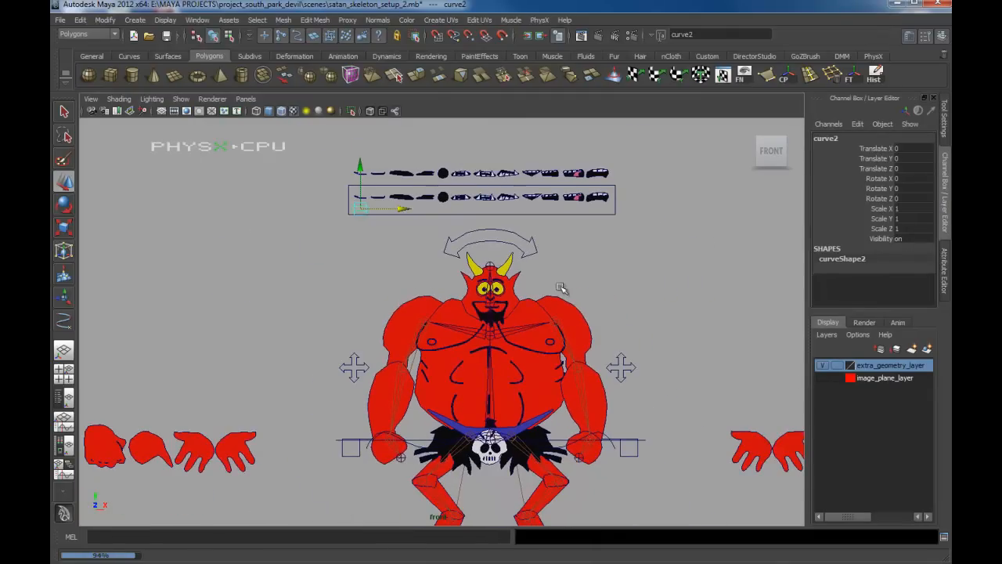
pyautogui.keyDown('alt'); pyautogui.moveTo(559, 289); pyautogui.dragTo(545, 272, button='right'); pyautogui.keyUp('alt')
pyautogui.keyDown('alt'); pyautogui.moveTo(551, 329); pyautogui.dragTo(465, 224, button='right'); pyautogui.keyUp('alt')
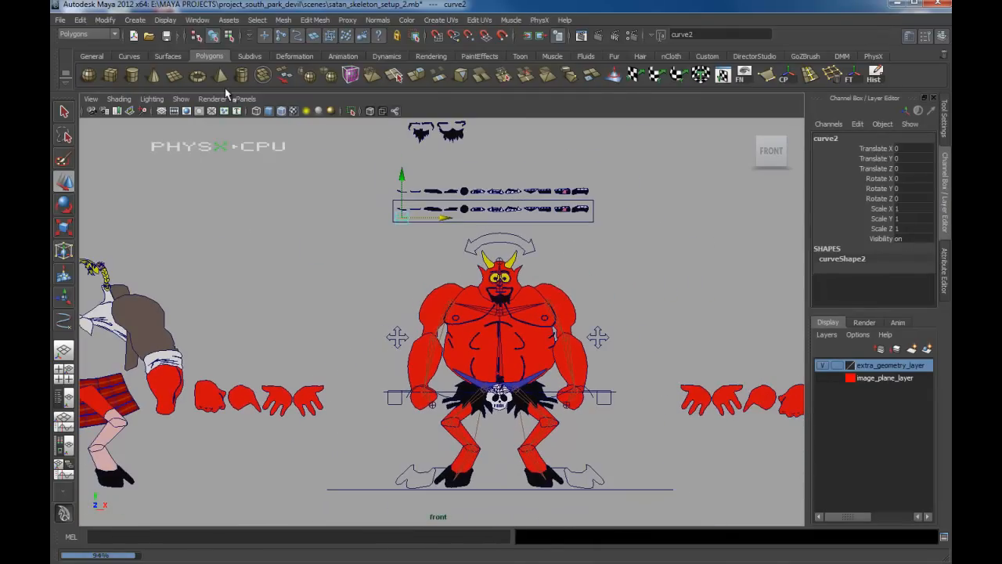
# Step: Switch to the Animation toolset and open the Set Driven Key window with the arrow curve selected
pyautogui.click(107, 36)
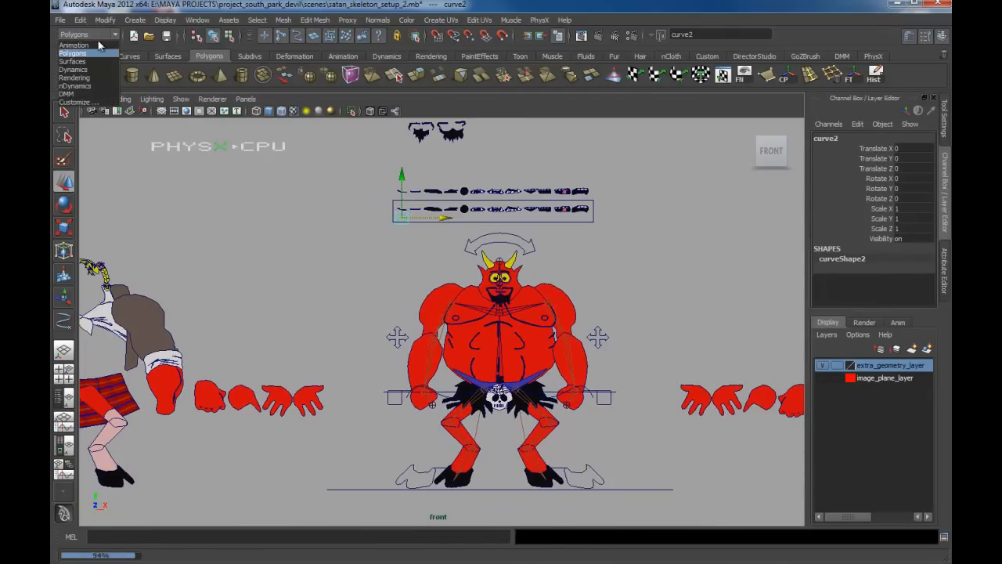
pyautogui.click(94, 44)
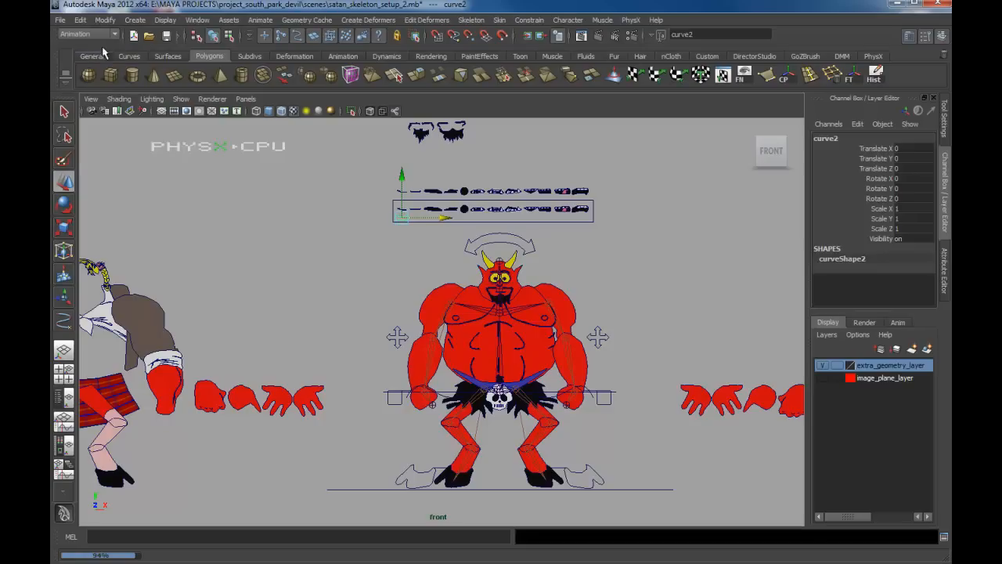
pyautogui.click(259, 20)
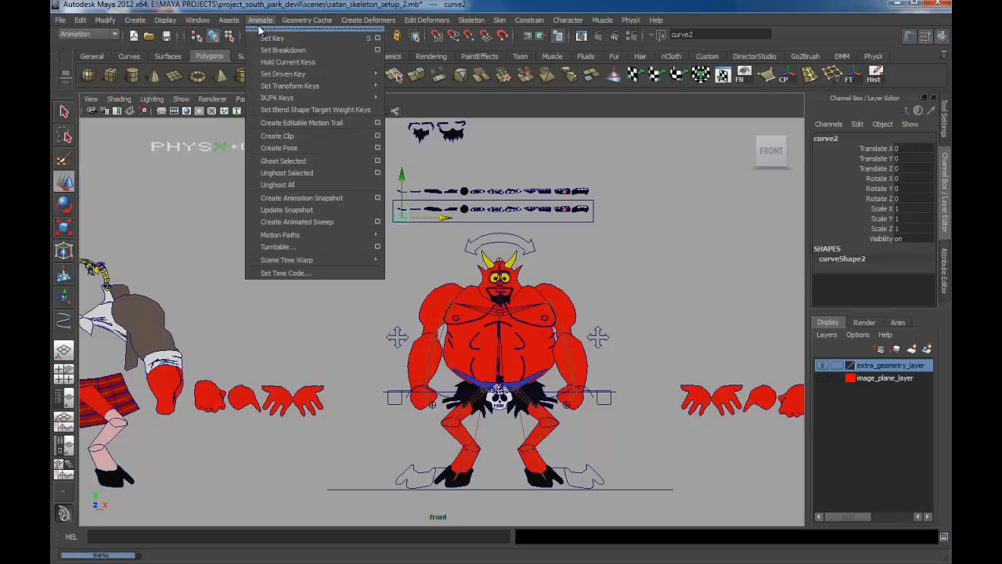
pyautogui.moveTo(313, 74)
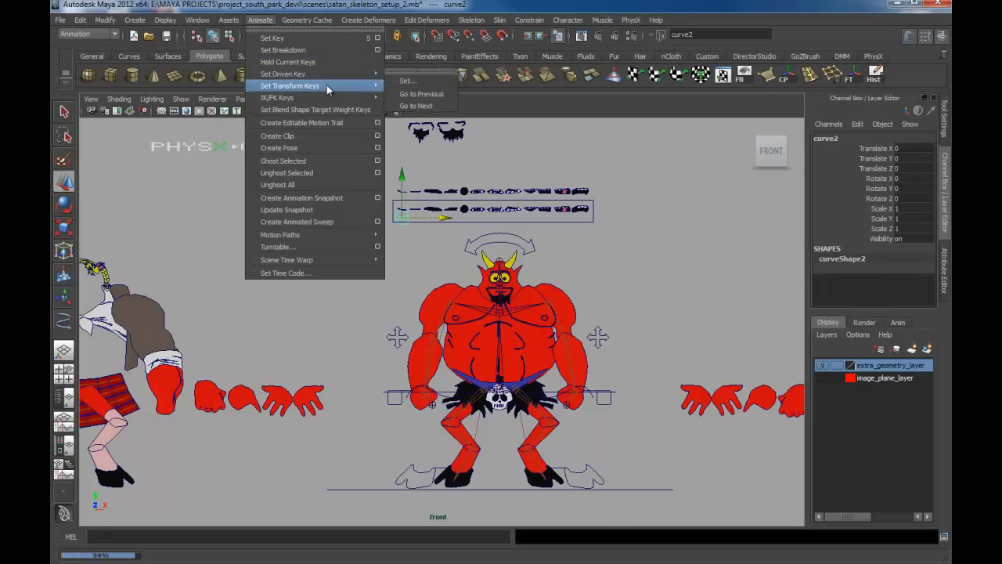
pyautogui.click(440, 81)
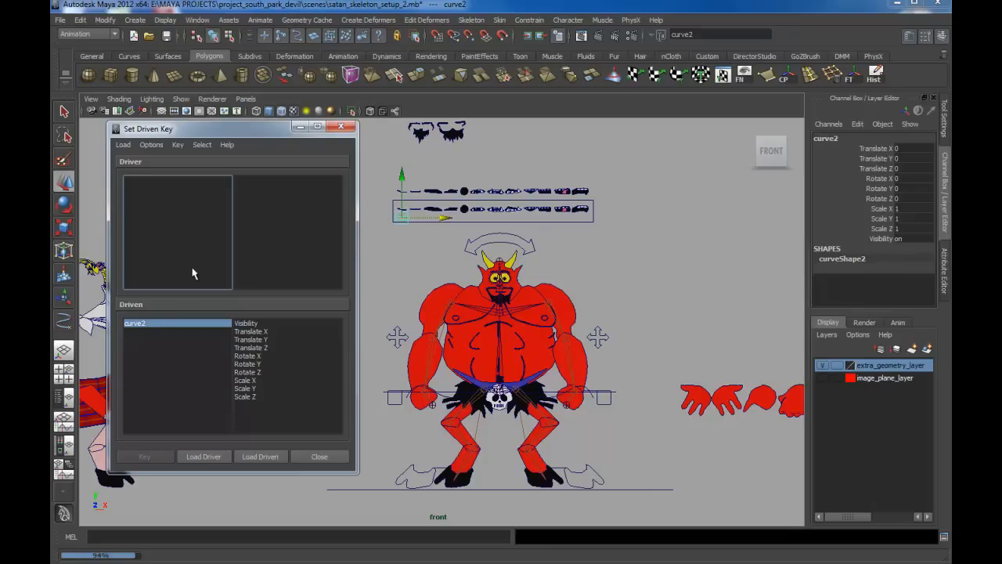
# Step: Examine the two mouth rows, the frame and the arrow control above the devil's head
pyautogui.keyDown('alt'); pyautogui.moveTo(561, 206); pyautogui.dragTo(608, 271, button='middle'); pyautogui.keyUp('alt')
pyautogui.keyDown('alt'); pyautogui.moveTo(609, 272); pyautogui.dragTo(679, 438, button='right'); pyautogui.keyUp('alt')
pyautogui.keyDown('alt'); pyautogui.moveTo(679, 438); pyautogui.dragTo(653, 454, button='middle'); pyautogui.keyUp('alt')
pyautogui.keyDown('alt'); pyautogui.moveTo(652, 454); pyautogui.dragTo(631, 358, button='right'); pyautogui.keyUp('alt')
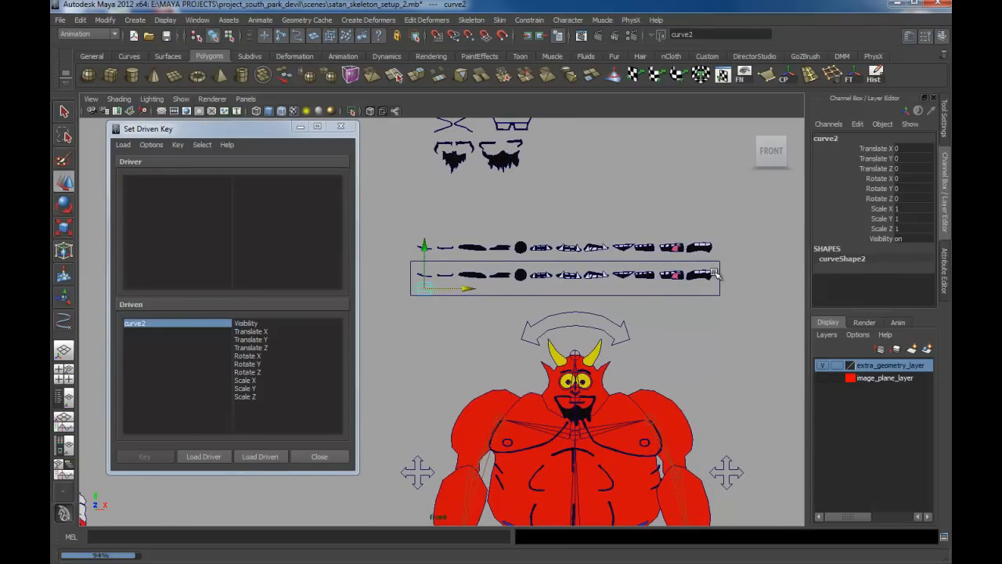
pyautogui.keyDown('alt'); pyautogui.moveTo(658, 298); pyautogui.dragTo(631, 280, button='middle'); pyautogui.keyUp('alt')
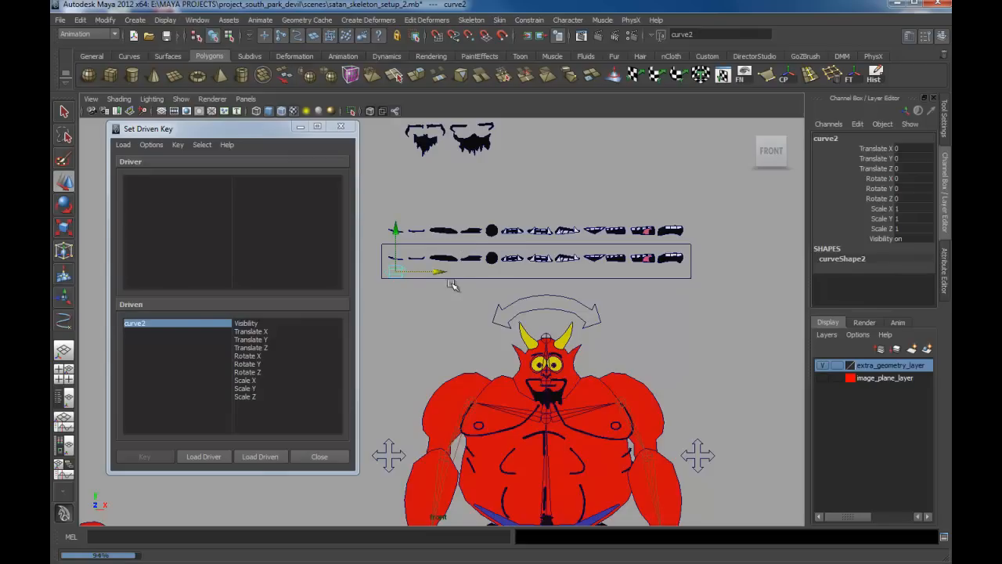
pyautogui.keyDown('alt'); pyautogui.moveTo(467, 270); pyautogui.dragTo(525, 291, button='middle'); pyautogui.keyUp('alt')
pyautogui.keyDown('alt'); pyautogui.moveTo(525, 291); pyautogui.dragTo(541, 319, button='right'); pyautogui.keyUp('alt')
pyautogui.keyDown('alt'); pyautogui.moveTo(497, 293); pyautogui.dragTo(503, 310, button='middle'); pyautogui.keyUp('alt')
pyautogui.keyDown('alt'); pyautogui.moveTo(504, 310); pyautogui.dragTo(555, 387, button='right'); pyautogui.keyUp('alt')
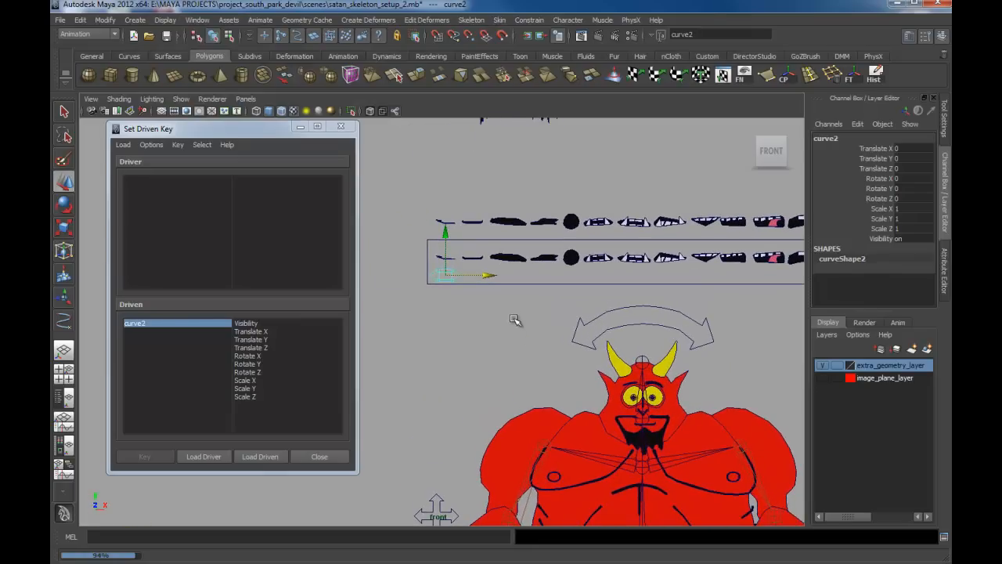
pyautogui.keyDown('alt'); pyautogui.moveTo(502, 327); pyautogui.dragTo(480, 335, button='middle'); pyautogui.keyUp('alt')
pyautogui.keyDown('alt'); pyautogui.moveTo(480, 335); pyautogui.dragTo(474, 330, button='right'); pyautogui.keyUp('alt')
# Step: Select all the mouth shapes in the row inside the frame
pyautogui.click(472, 329)
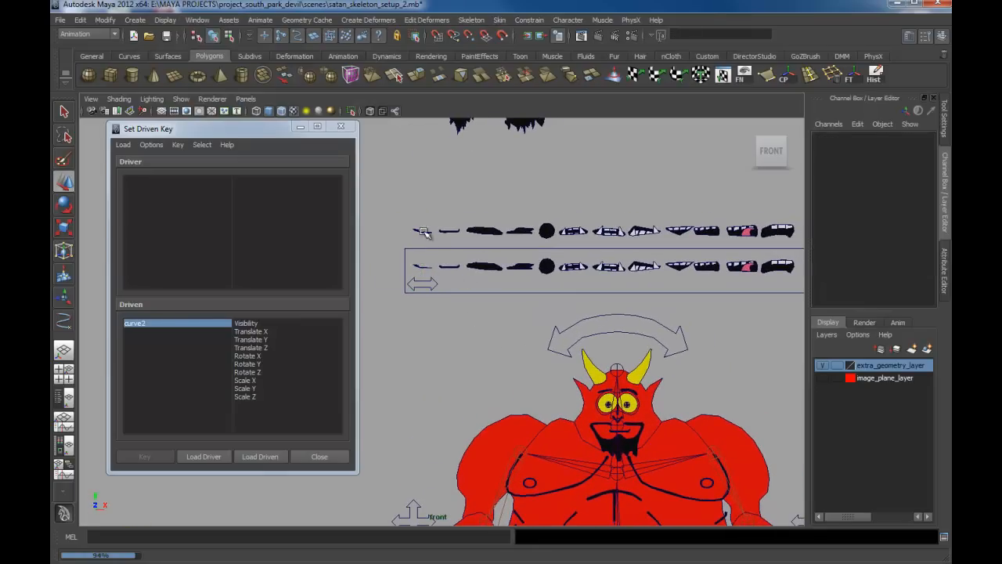
pyautogui.click(423, 230)
pyautogui.moveTo(423, 262); pyautogui.dragTo(787, 272)
pyautogui.keyDown('alt'); pyautogui.moveTo(703, 283); pyautogui.dragTo(669, 278, button='middle'); pyautogui.keyUp('alt')
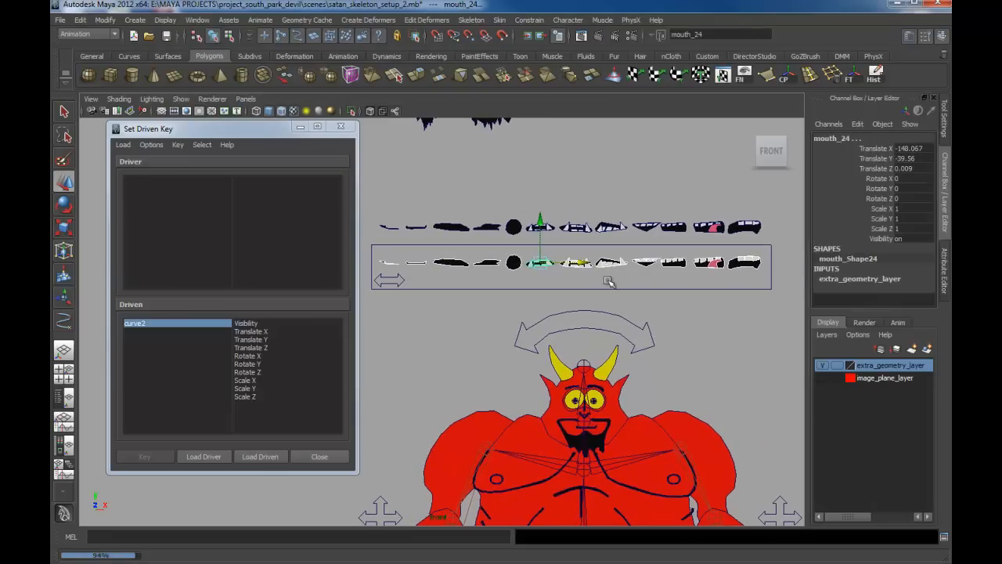
# Step: Try sliding the arrow control sideways along the framed mouth row, and undo the move
pyautogui.click(404, 279)
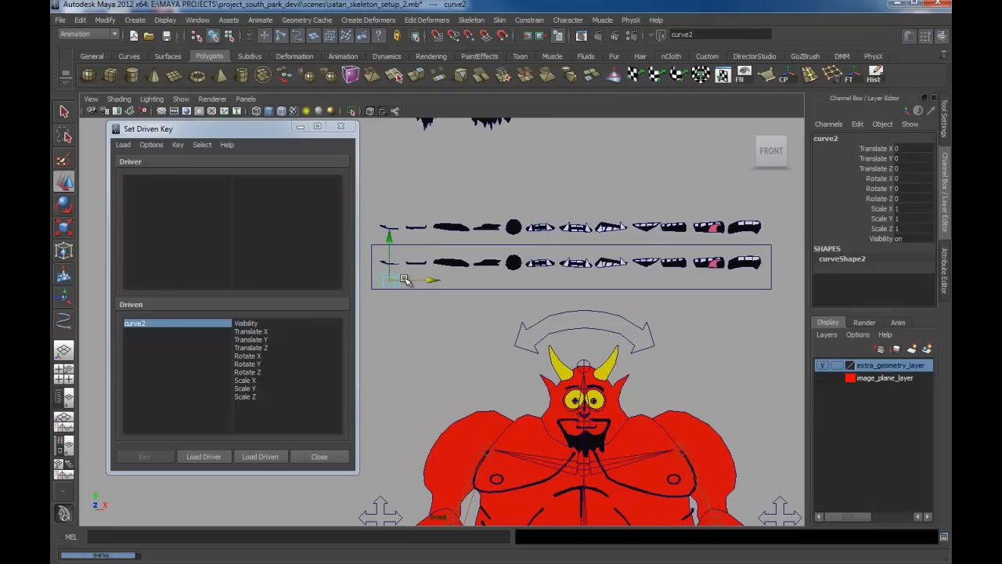
pyautogui.keyDown('alt'); pyautogui.moveTo(525, 300); pyautogui.dragTo(523, 305, button='middle'); pyautogui.keyUp('alt')
pyautogui.keyDown('alt'); pyautogui.moveTo(523, 305); pyautogui.dragTo(476, 299, button='right'); pyautogui.keyUp('alt')
pyautogui.moveTo(429, 287); pyautogui.dragTo(472, 291)
pyautogui.hotkey('ctrl', 'z')
pyautogui.keyDown('alt'); pyautogui.moveTo(514, 285); pyautogui.dragTo(510, 284, button='middle'); pyautogui.keyUp('alt')
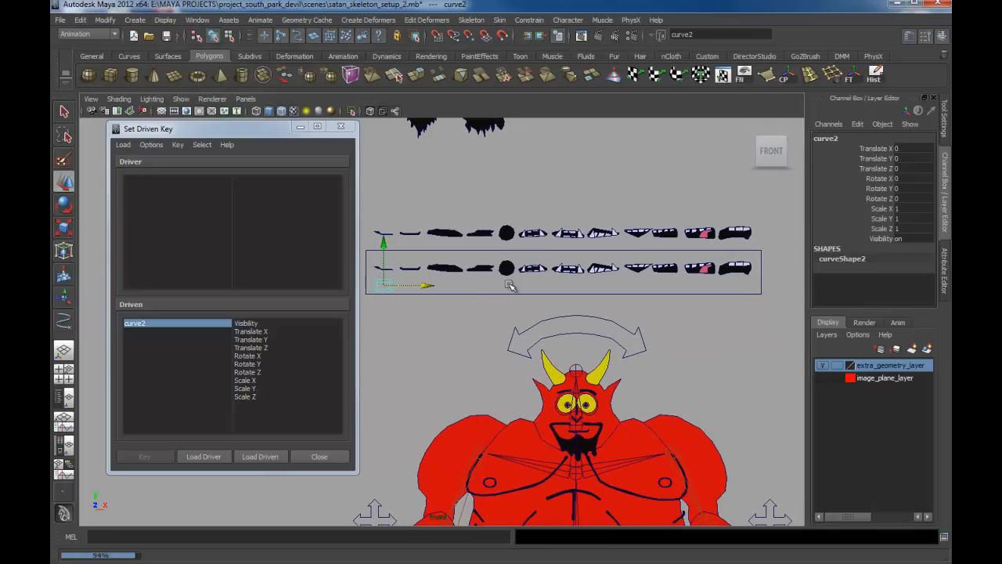
# Step: Rename the selected arrow control curve as mouth_driver_arrow
pyautogui.click(825, 137)
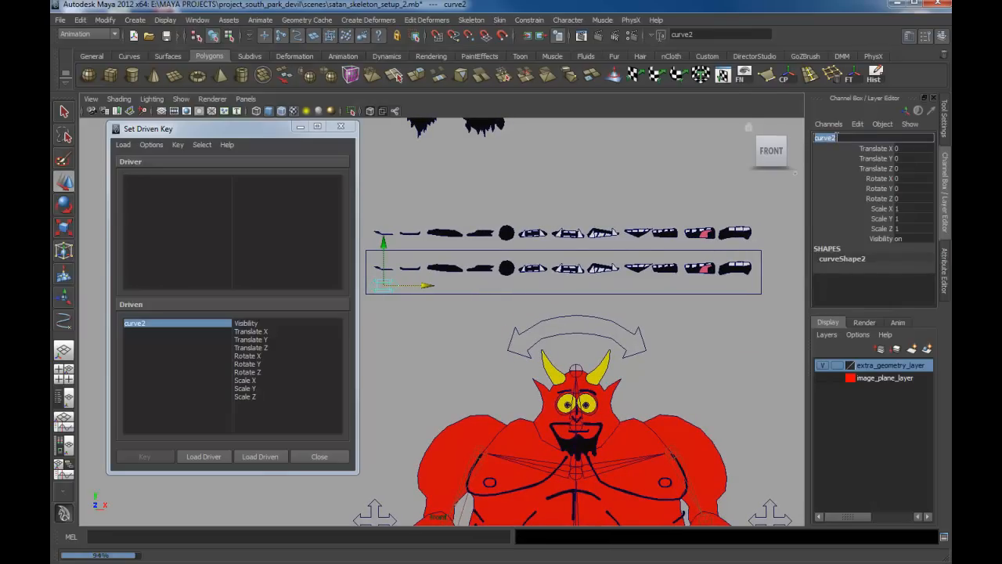
pyautogui.write('driver_arrow')
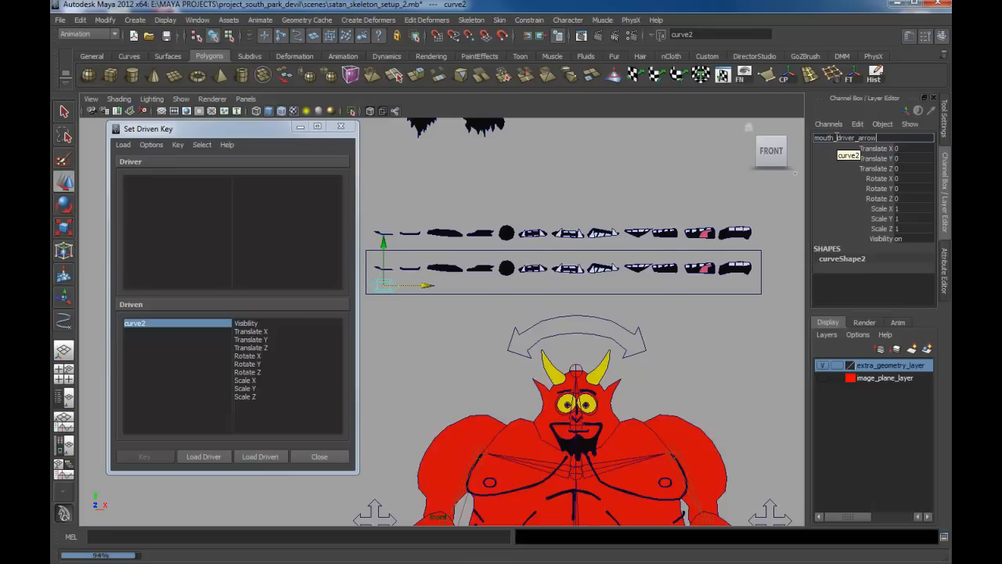
pyautogui.press('Return')
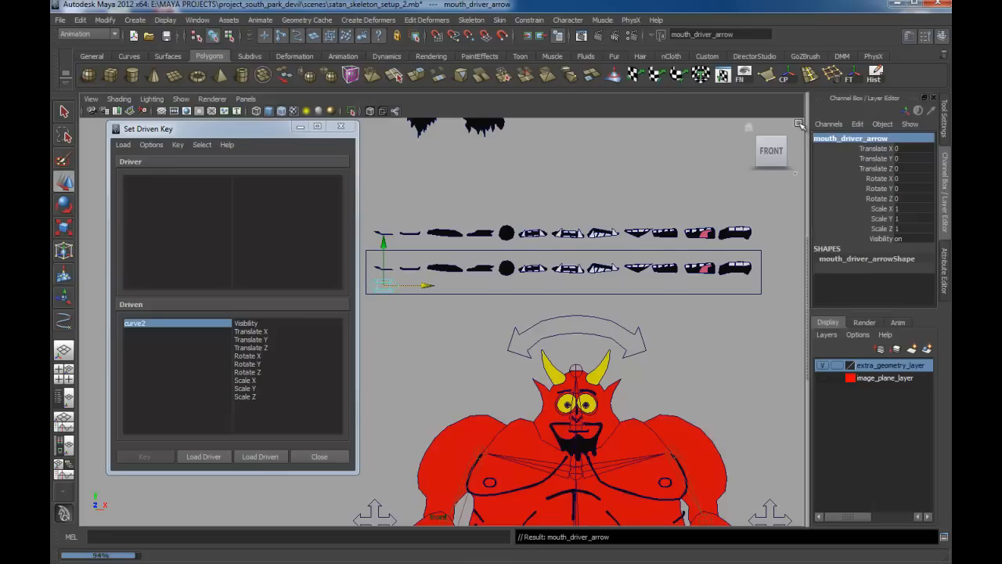
pyautogui.keyDown('alt'); pyautogui.moveTo(490, 291); pyautogui.dragTo(528, 302, button='middle'); pyautogui.keyUp('alt')
pyautogui.keyDown('alt'); pyautogui.moveTo(582, 288); pyautogui.dragTo(573, 287, button='right'); pyautogui.keyUp('alt')
pyautogui.keyDown('alt'); pyautogui.moveTo(572, 283); pyautogui.dragTo(572, 292, button='middle'); pyautogui.keyUp('alt')
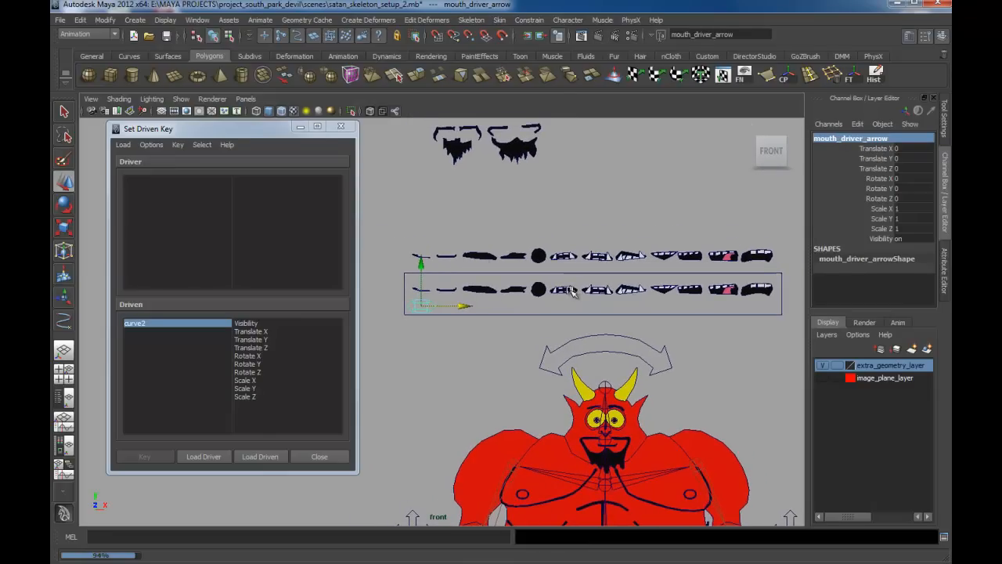
pyautogui.moveTo(415, 248); pyautogui.dragTo(780, 267)
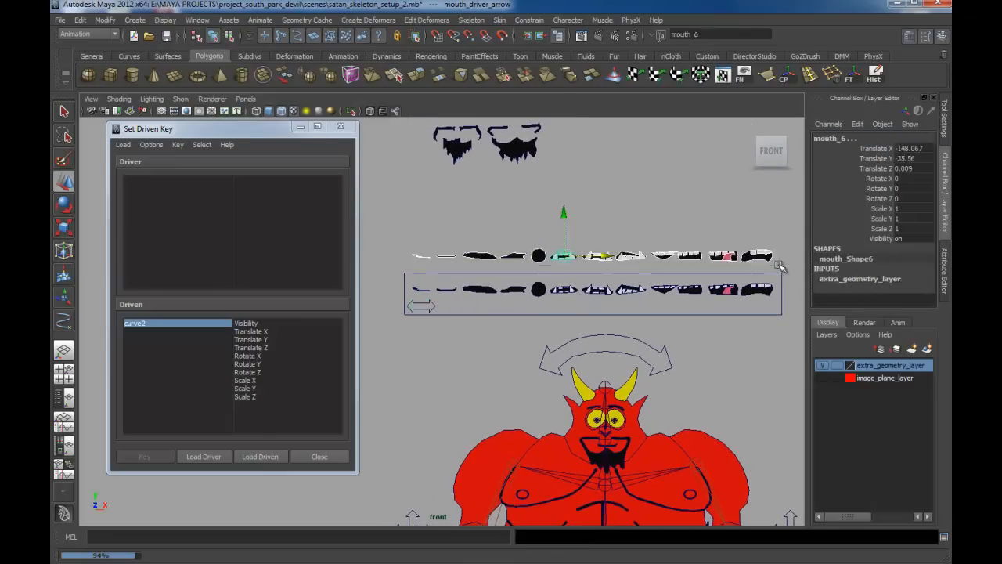
pyautogui.click(647, 228)
pyautogui.keyDown('alt'); pyautogui.moveTo(606, 300); pyautogui.dragTo(609, 266, button='middle'); pyautogui.keyUp('alt')
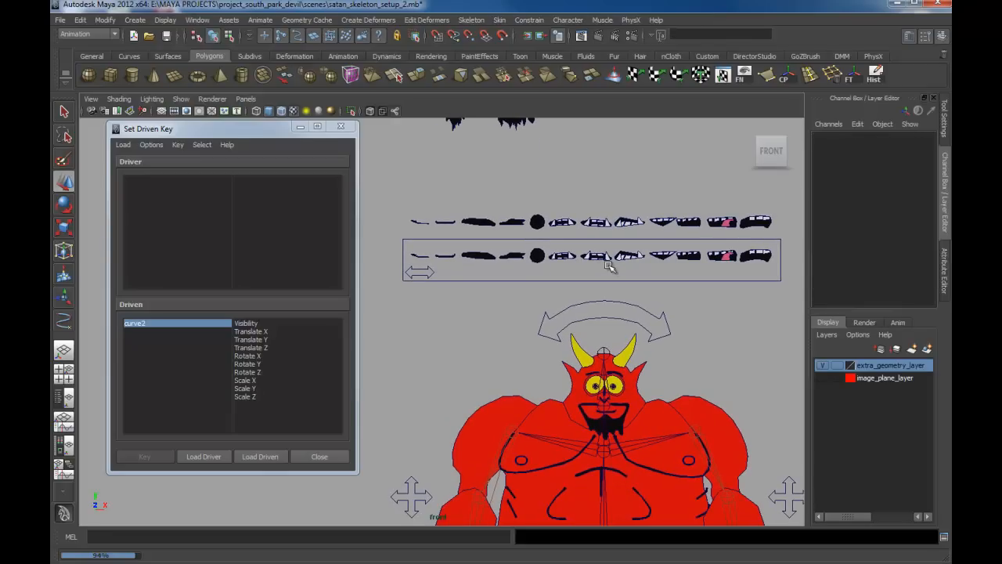
# Step: Rename the rectangular frame curve around the lower mouth row as mouth_rectangle_interface
pyautogui.click(625, 280)
pyautogui.keyDown('alt'); pyautogui.moveTo(685, 289); pyautogui.dragTo(665, 298, button='middle'); pyautogui.keyUp('alt')
pyautogui.keyDown('alt'); pyautogui.moveTo(666, 298); pyautogui.dragTo(638, 289, button='right'); pyautogui.keyUp('alt')
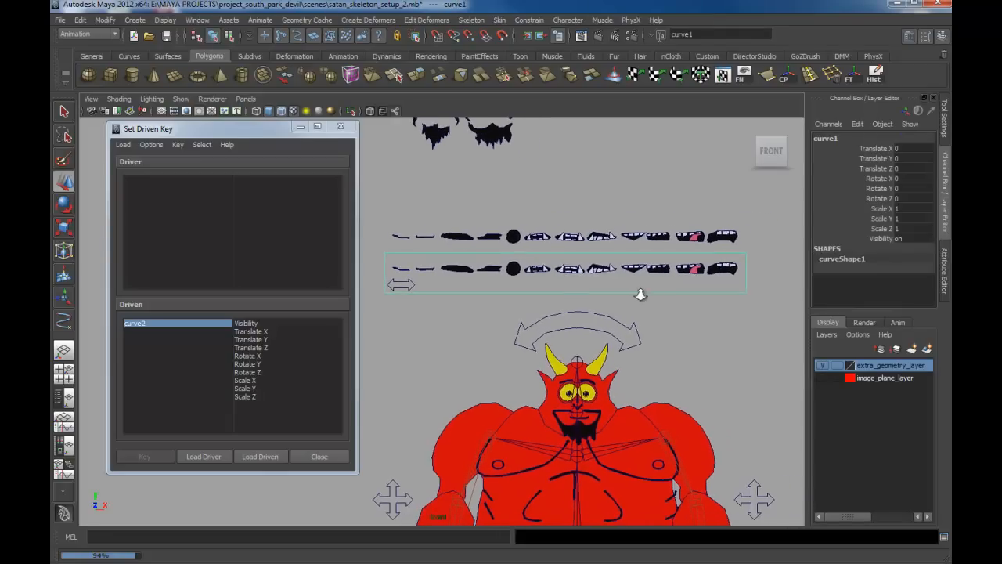
pyautogui.click(845, 137)
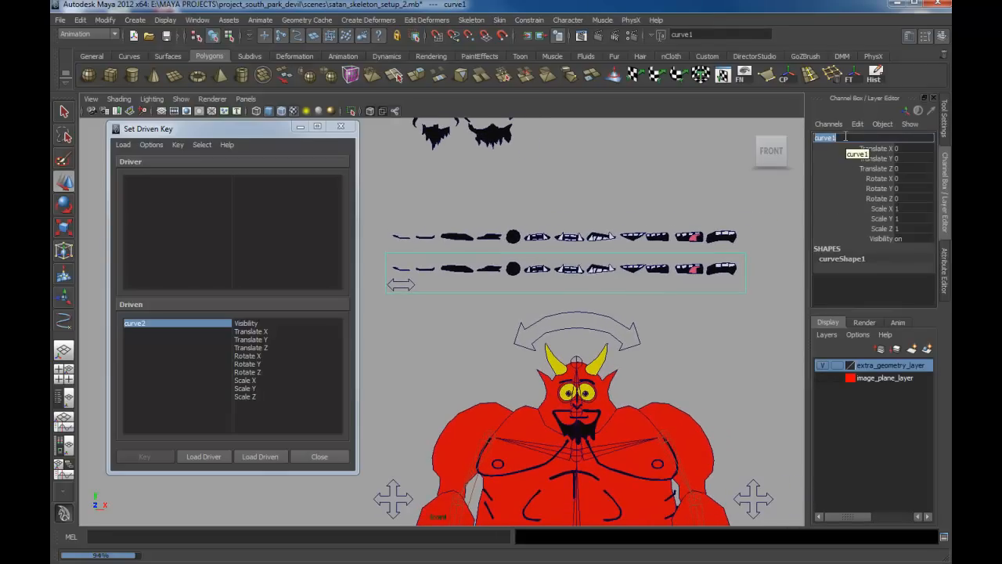
pyautogui.write('ctangle_interfac')
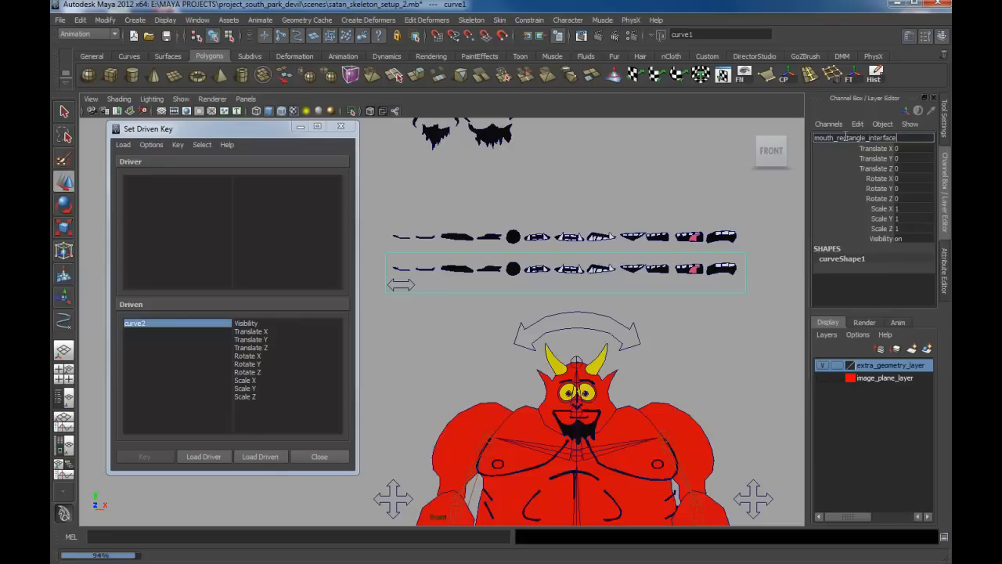
pyautogui.press('Return')
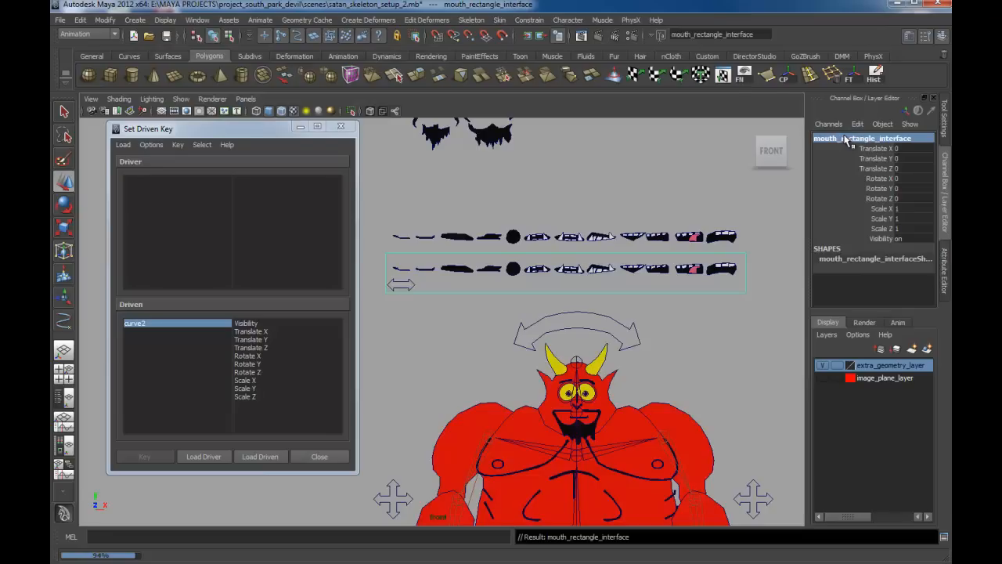
# Step: Load the mouth_driver_arrow curve as the driver and the first mouth of the upper row, mouth_1, as the driven object
pyautogui.keyDown('alt'); pyautogui.moveTo(585, 271); pyautogui.dragTo(604, 264, button='middle'); pyautogui.keyUp('alt')
pyautogui.keyDown('alt'); pyautogui.moveTo(605, 264); pyautogui.dragTo(591, 290, button='right'); pyautogui.keyUp('alt')
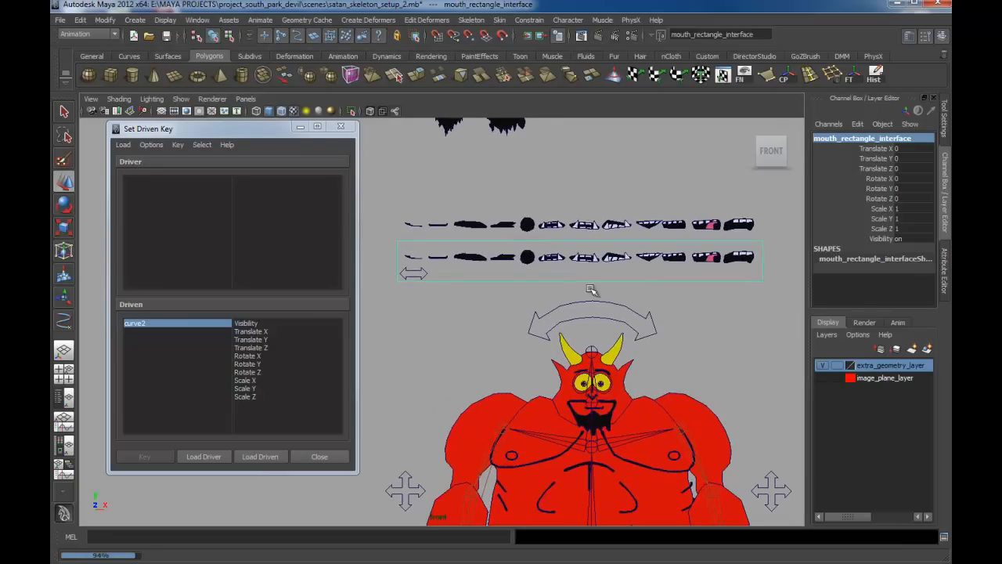
pyautogui.click(425, 273)
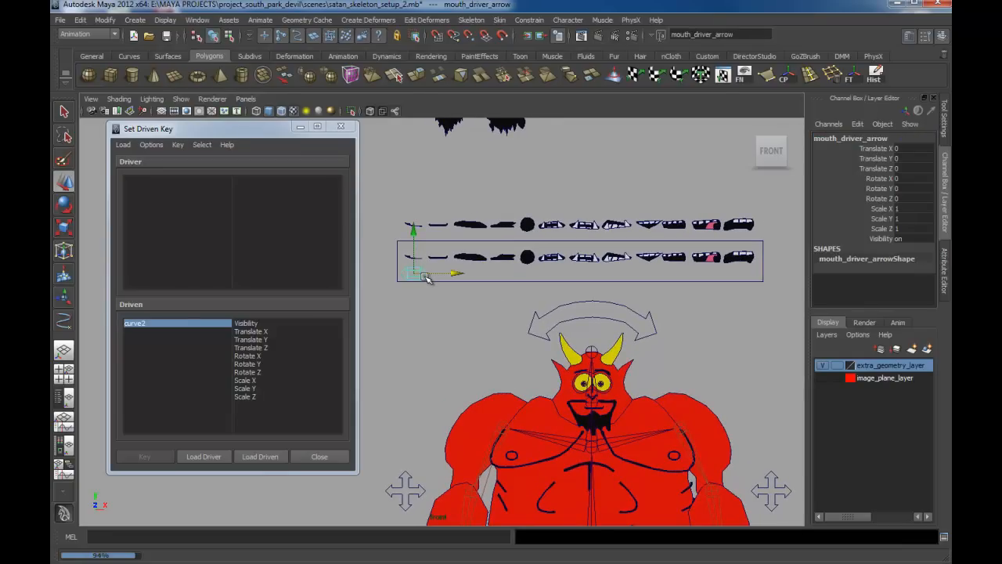
pyautogui.keyDown('alt'); pyautogui.moveTo(439, 274); pyautogui.dragTo(460, 271, button='middle'); pyautogui.keyUp('alt')
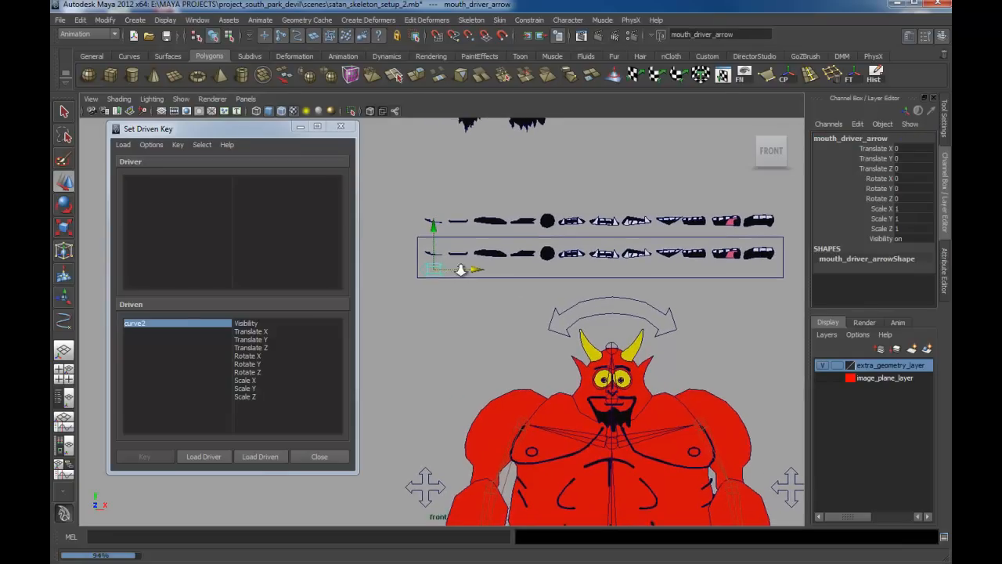
pyautogui.keyDown('alt'); pyautogui.moveTo(460, 271); pyautogui.dragTo(471, 271, button='right'); pyautogui.keyUp('alt')
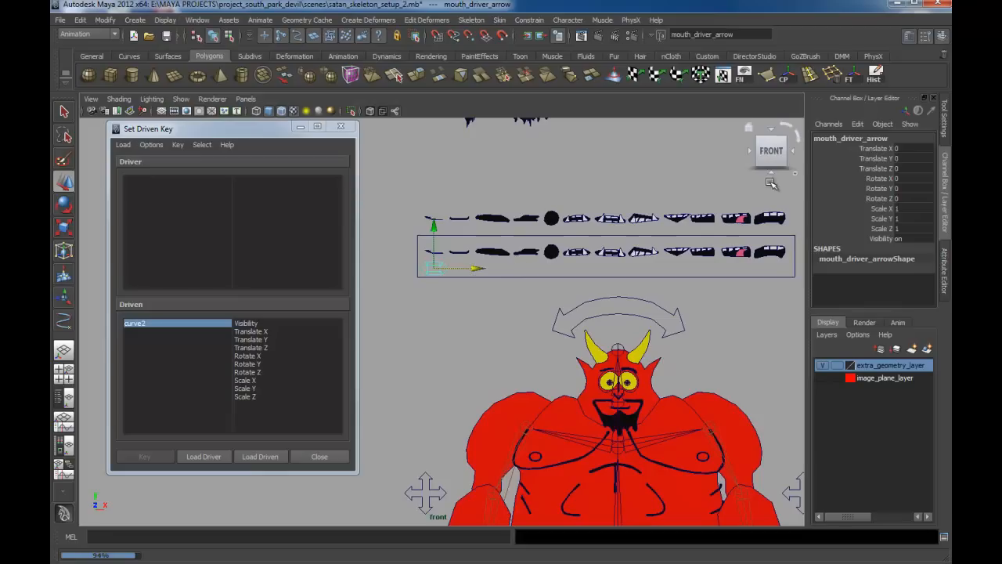
pyautogui.click(212, 459)
pyautogui.keyDown('alt'); pyautogui.moveTo(424, 345); pyautogui.dragTo(422, 385, button='middle'); pyautogui.keyUp('alt')
pyautogui.keyDown('alt'); pyautogui.moveTo(422, 385); pyautogui.dragTo(454, 395, button='right'); pyautogui.keyUp('alt')
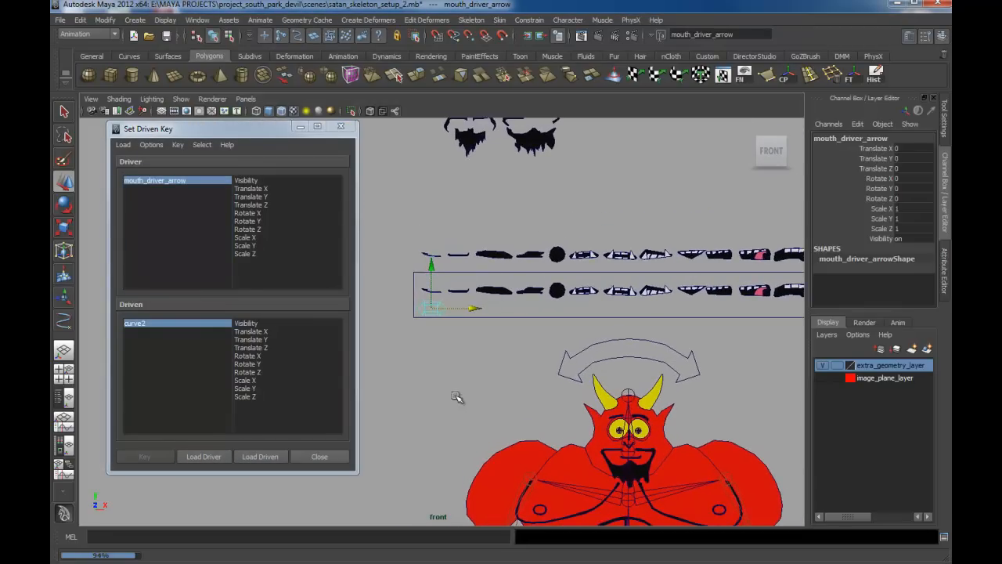
pyautogui.click(430, 256)
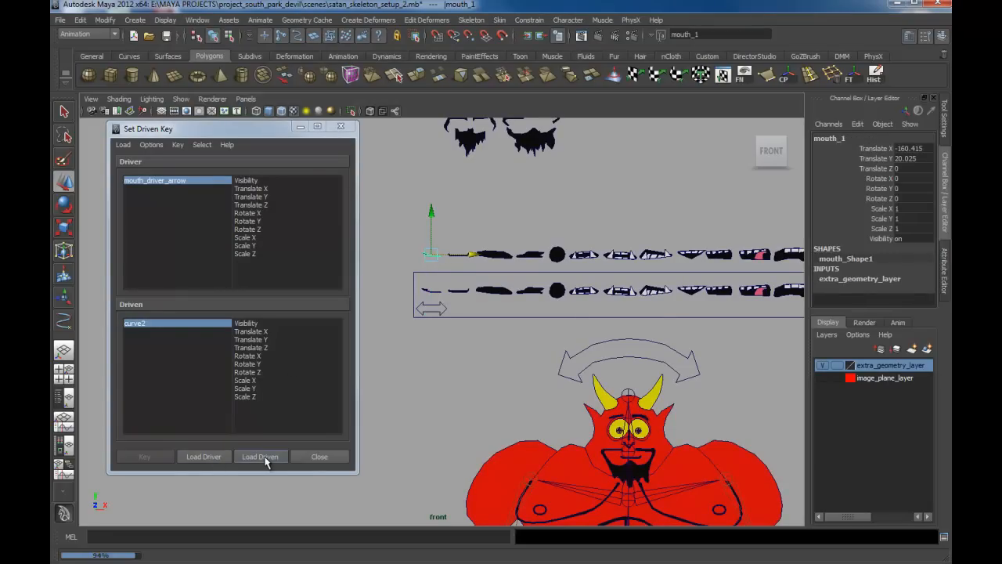
pyautogui.click(264, 461)
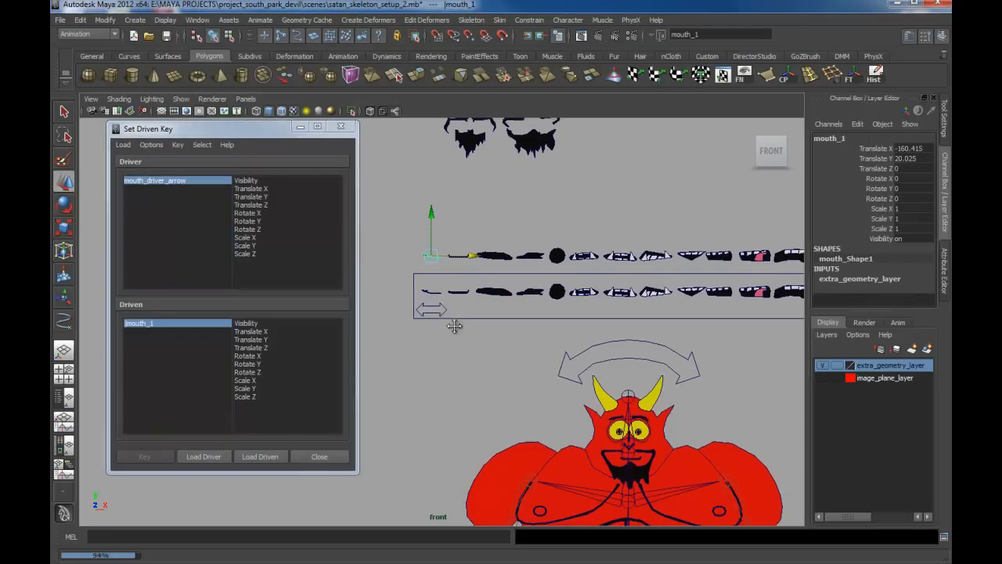
# Step: Lock all translate, rotate and scale channels of mouth_1, leaving only its visibility unlocked
pyautogui.scroll(2, 469, 344)
pyautogui.scroll(2, 487, 324)
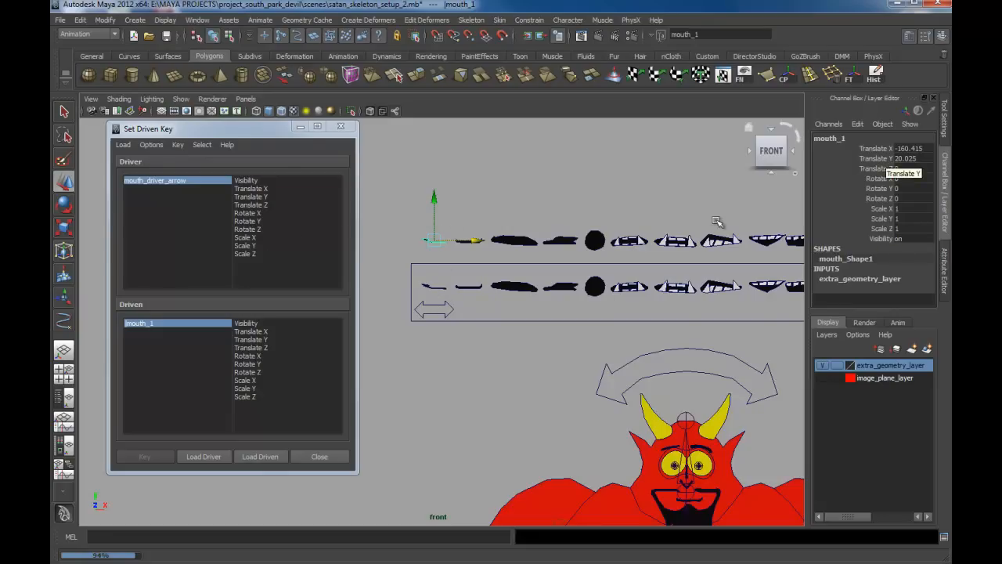
pyautogui.keyDown('alt'); pyautogui.moveTo(711, 268); pyautogui.dragTo(676, 269, button='middle'); pyautogui.keyUp('alt')
pyautogui.scroll(-1, 676, 269)
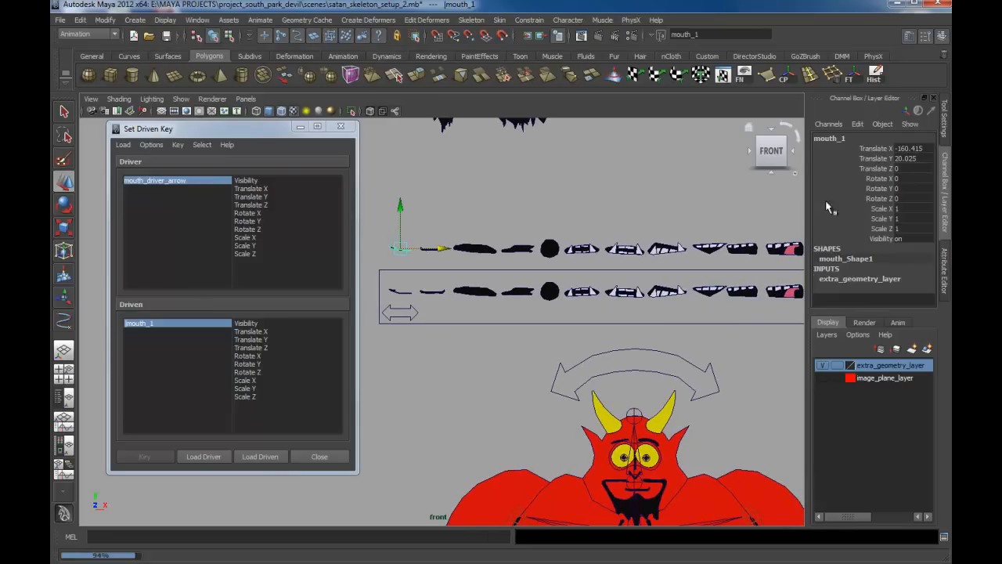
pyautogui.click(875, 148)
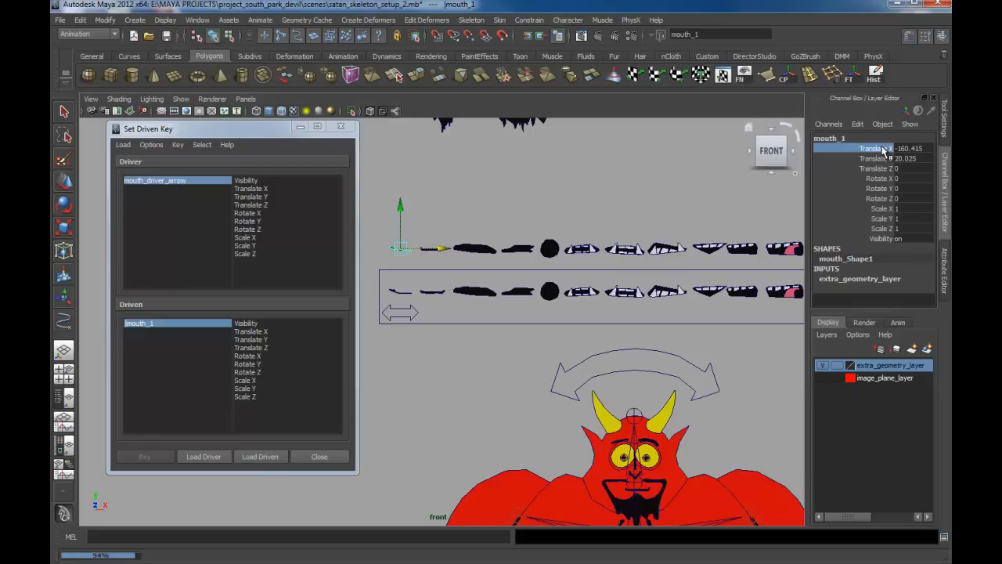
pyautogui.keyDown('shift'); pyautogui.click(881, 158); pyautogui.keyUp('shift')
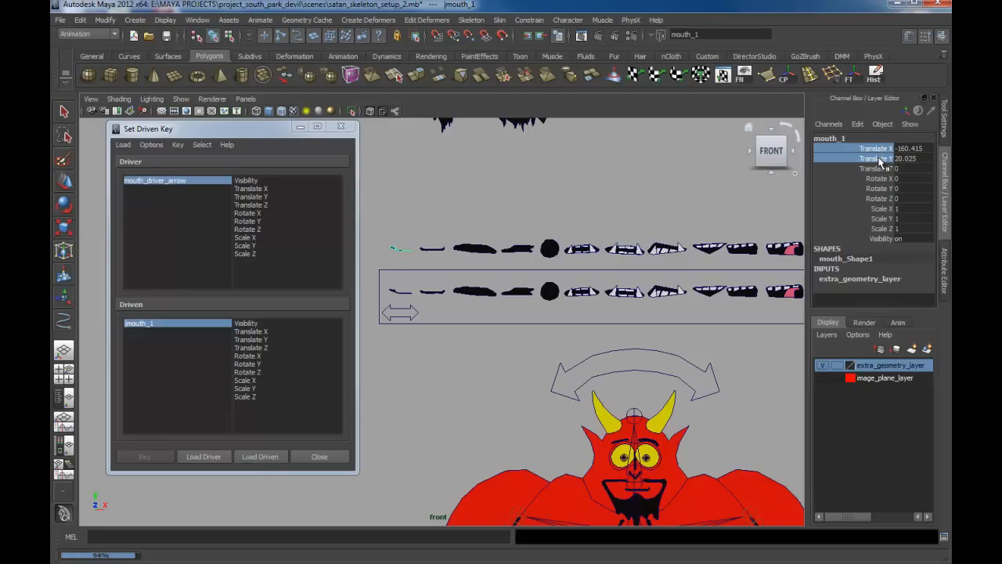
pyautogui.keyDown('shift'); pyautogui.click(880, 168); pyautogui.keyUp('shift')
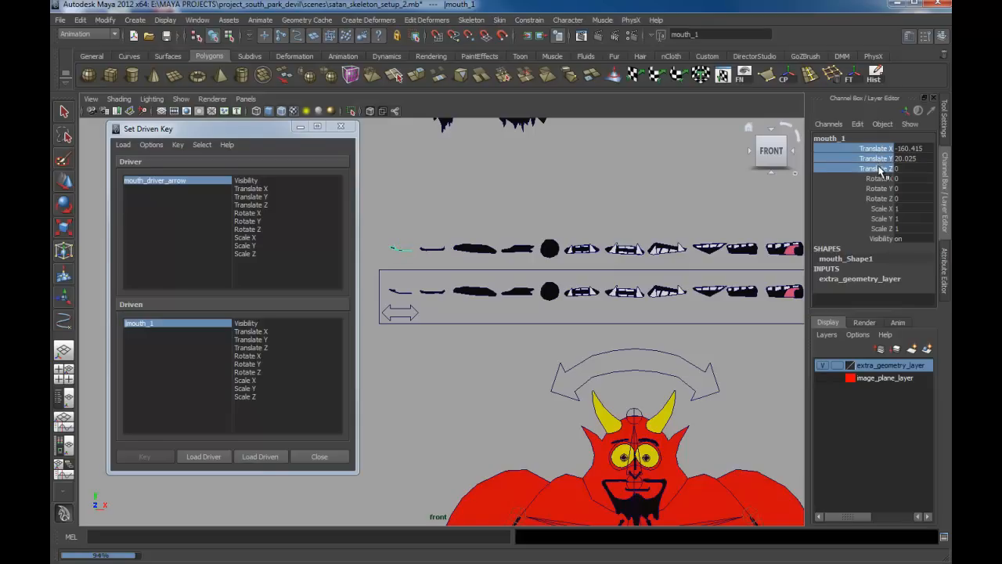
pyautogui.keyDown('shift'); pyautogui.click(883, 229); pyautogui.keyUp('shift')
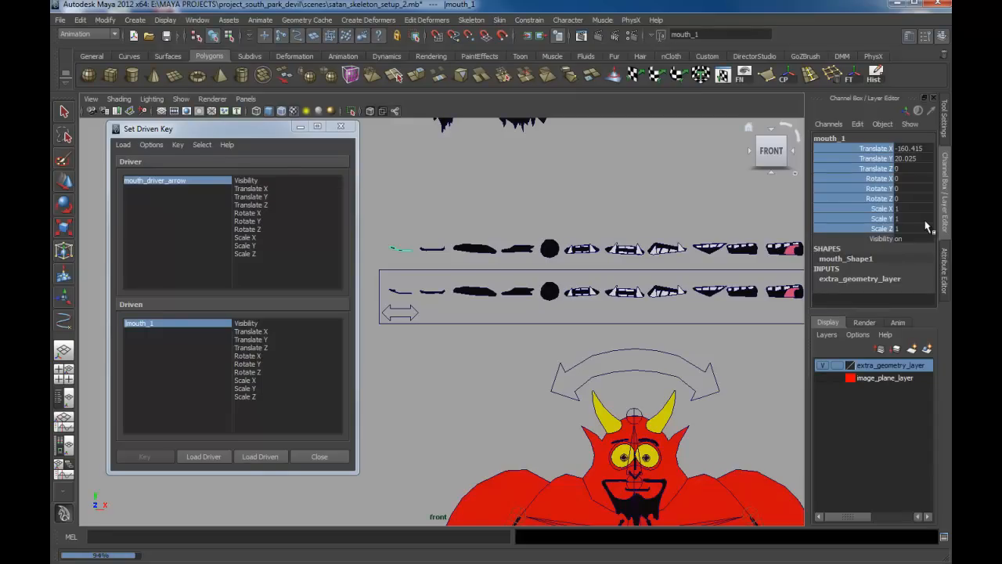
pyautogui.rightClick(837, 149)
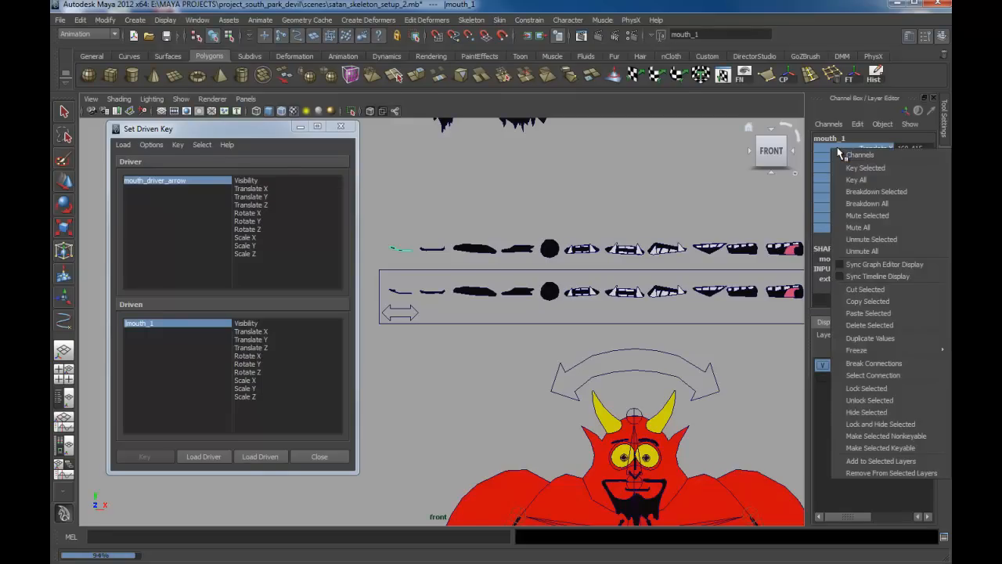
pyautogui.click(883, 388)
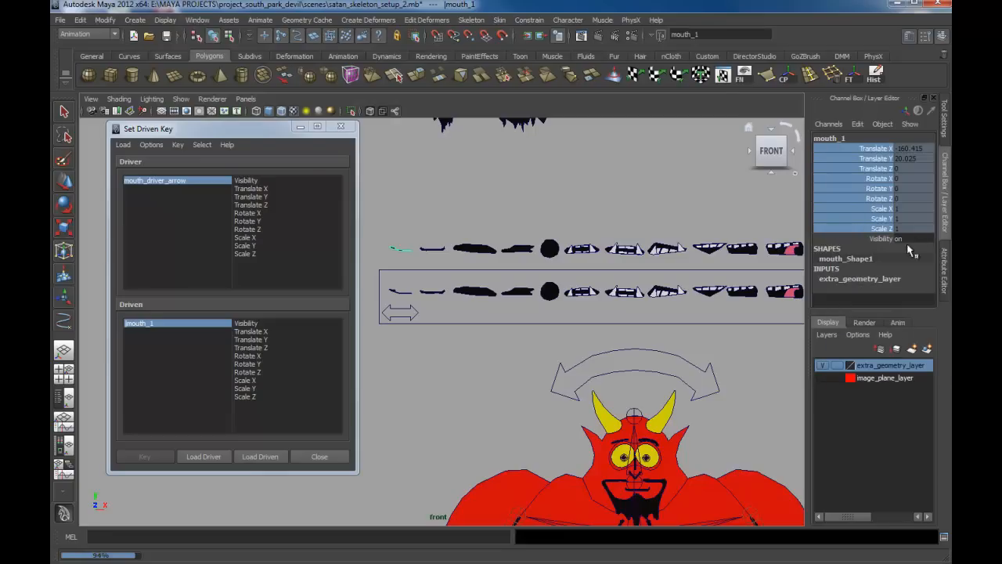
# Step: Reselect mouth_1 in the upper row and reload it as the driven object to refresh its attribute list
pyautogui.keyDown('alt'); pyautogui.moveTo(456, 241); pyautogui.dragTo(484, 222, button='middle'); pyautogui.keyUp('alt')
pyautogui.press('w')
pyautogui.click(447, 217)
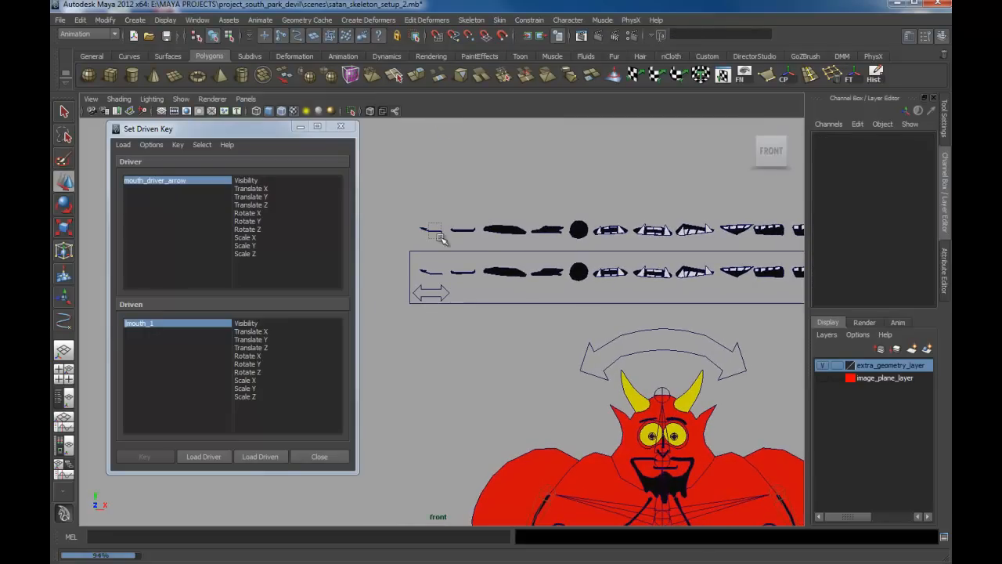
pyautogui.click(441, 236)
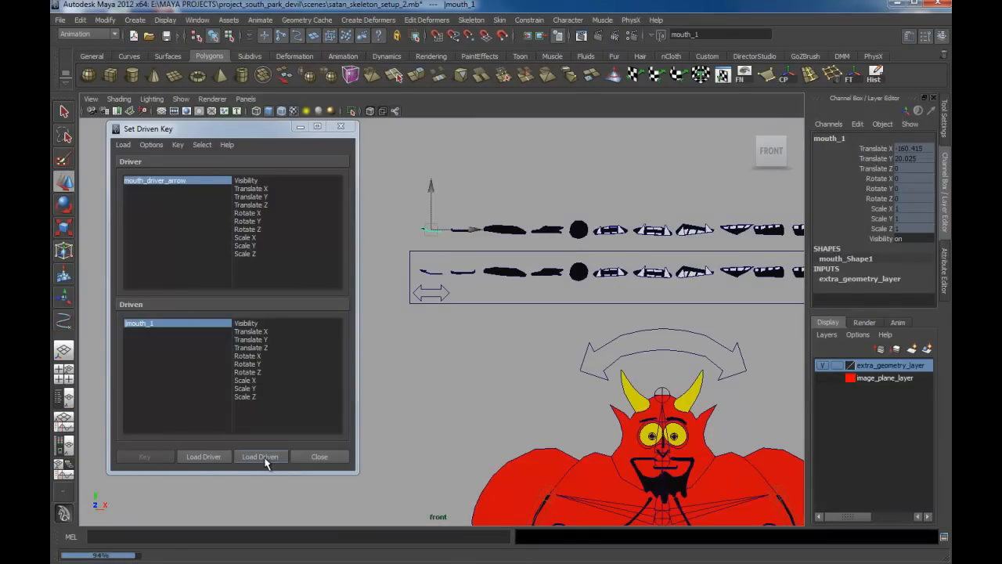
pyautogui.click(265, 461)
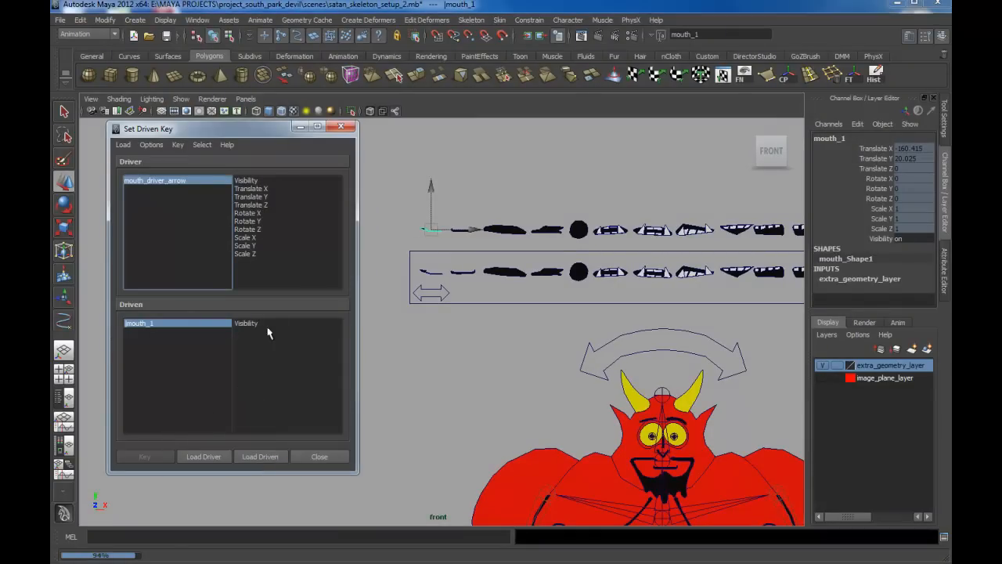
# Step: Try sliding the mouth_driver_arrow control about 9 units along X inside the frame, and undo the move
pyautogui.click(444, 292)
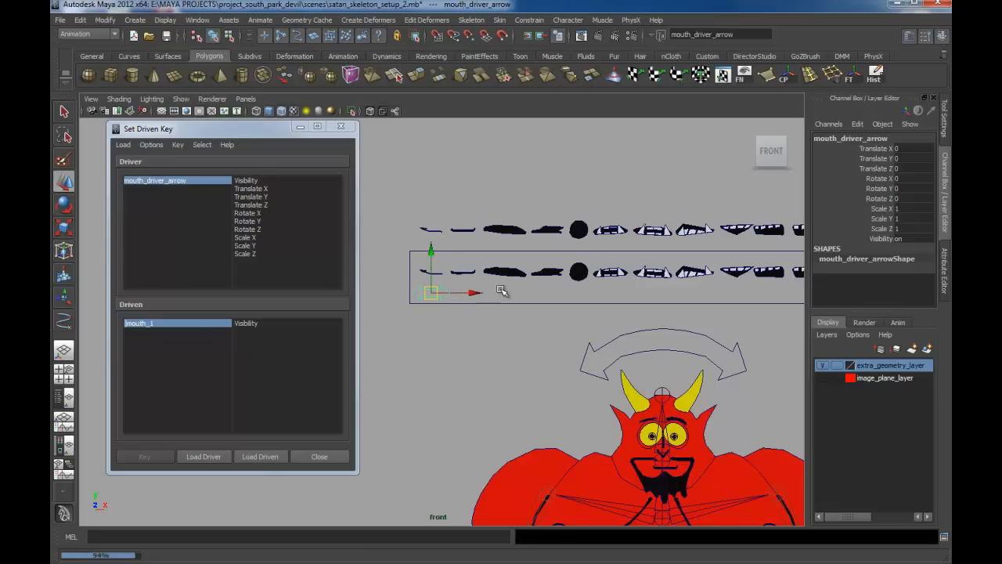
pyautogui.keyDown('alt'); pyautogui.moveTo(504, 286); pyautogui.dragTo(532, 266, button='middle'); pyautogui.keyUp('alt')
pyautogui.scroll(2, 523, 274)
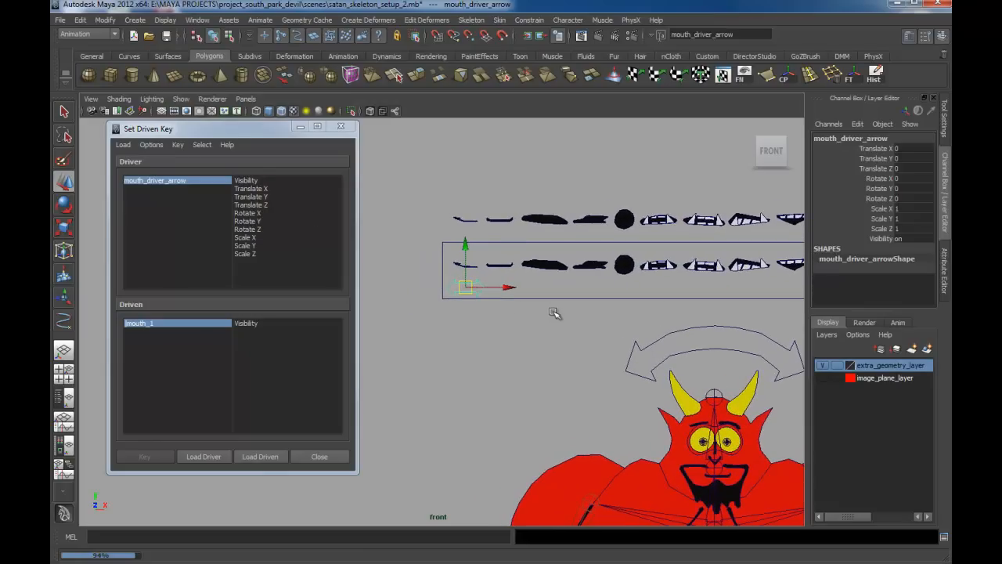
pyautogui.keyDown('alt'); pyautogui.moveTo(616, 342); pyautogui.dragTo(546, 346, button='middle'); pyautogui.keyUp('alt')
pyautogui.keyDown('alt'); pyautogui.moveTo(547, 347); pyautogui.dragTo(438, 312, button='right'); pyautogui.keyUp('alt')
pyautogui.keyDown('alt'); pyautogui.moveTo(606, 320); pyautogui.dragTo(532, 317, button='right'); pyautogui.keyUp('alt')
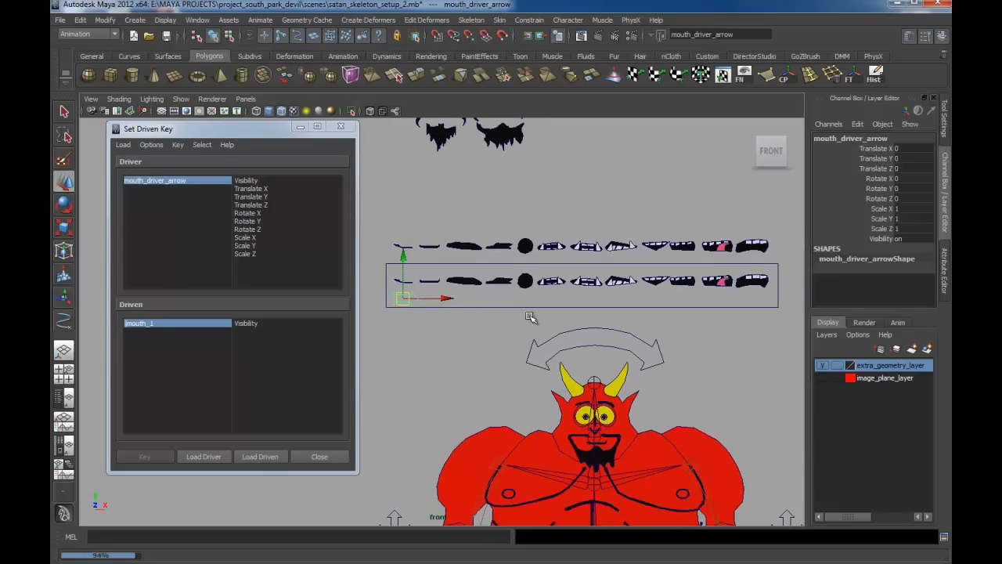
pyautogui.moveTo(444, 300); pyautogui.dragTo(527, 305)
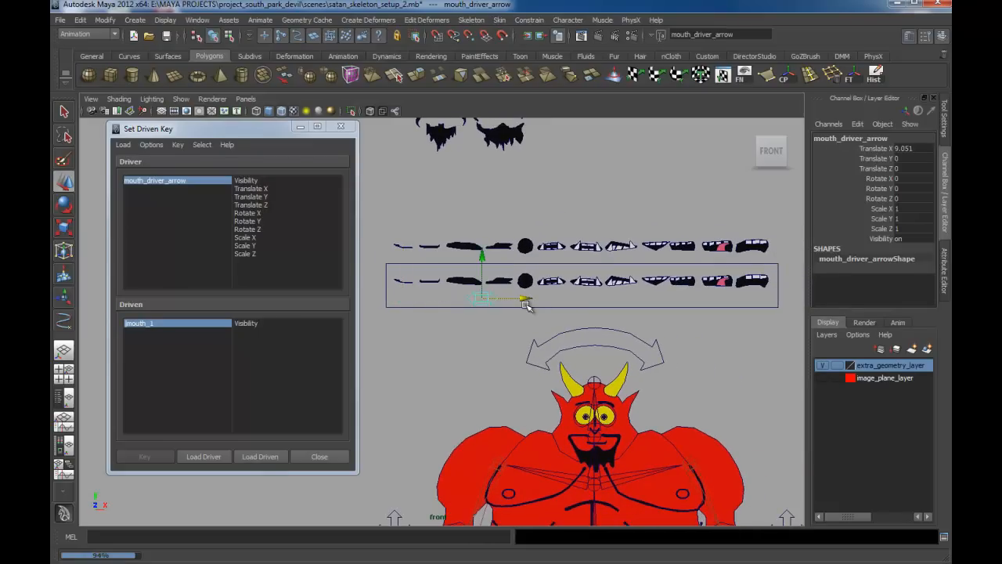
pyautogui.hotkey('ctrl', 'z')
# Step: Pair the Translate X of mouth_driver_arrow as driver with the Visibility of mouth_1 as driven attribute
pyautogui.keyDown('alt'); pyautogui.moveTo(489, 292); pyautogui.dragTo(555, 331, button='middle'); pyautogui.keyUp('alt')
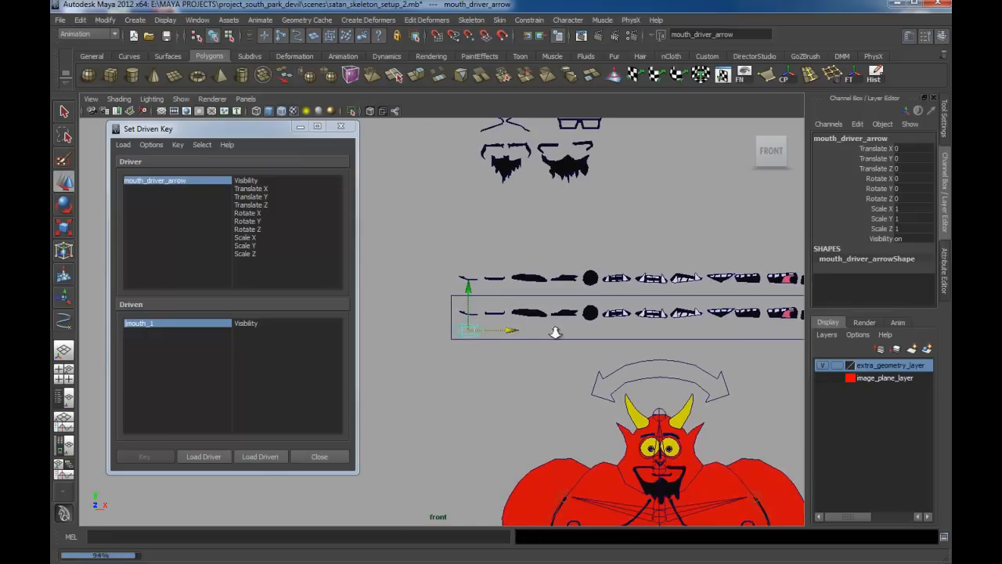
pyautogui.keyDown('alt'); pyautogui.moveTo(555, 331); pyautogui.dragTo(608, 389, button='right'); pyautogui.keyUp('alt')
pyautogui.click(472, 268)
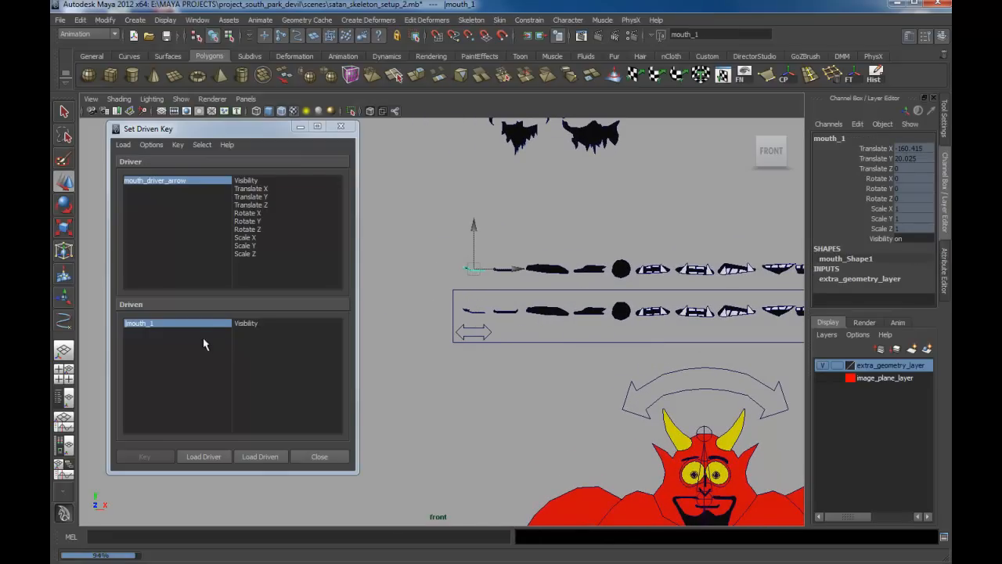
pyautogui.click(183, 334)
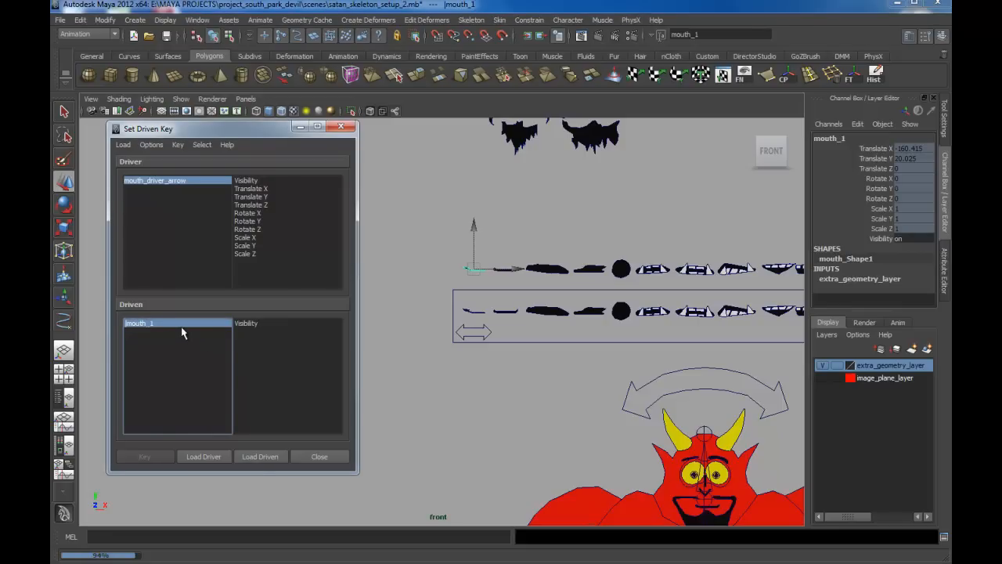
pyautogui.click(247, 324)
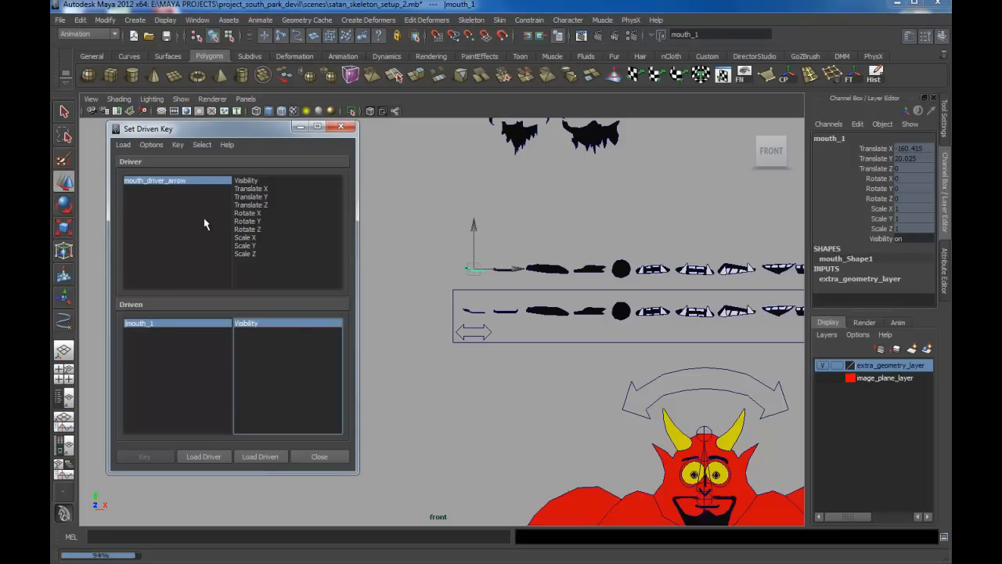
pyautogui.click(177, 182)
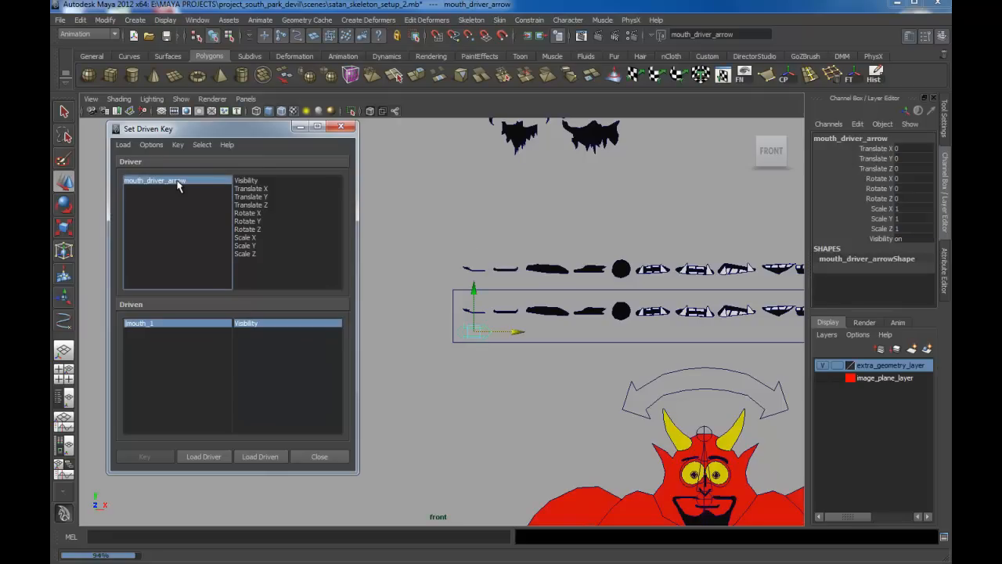
pyautogui.click(255, 189)
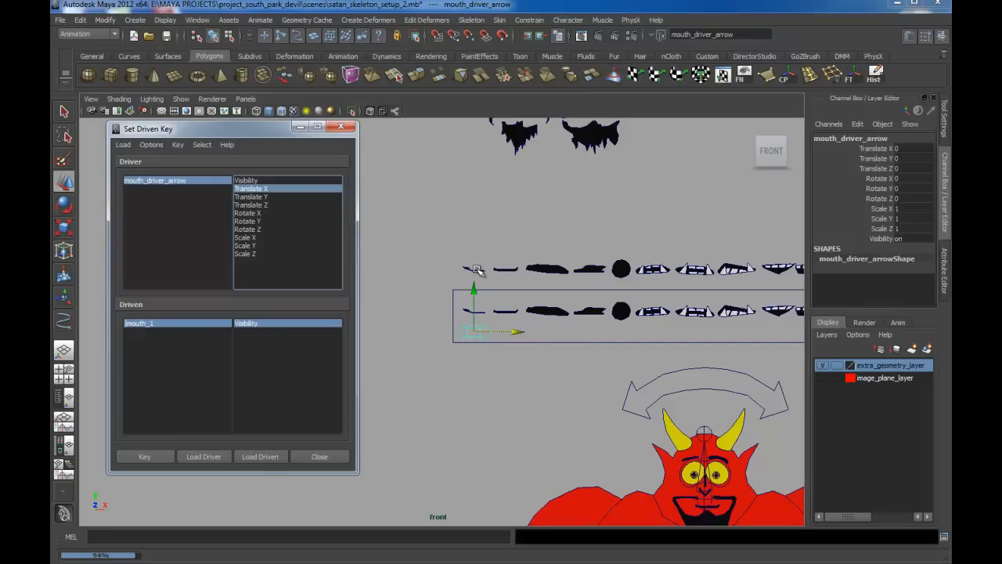
# Step: Set a driven key for mouth_1 visible with mouth_driver_arrow at Translate X 0, undoing a trial slide along X first
pyautogui.moveTo(514, 331); pyautogui.dragTo(553, 336)
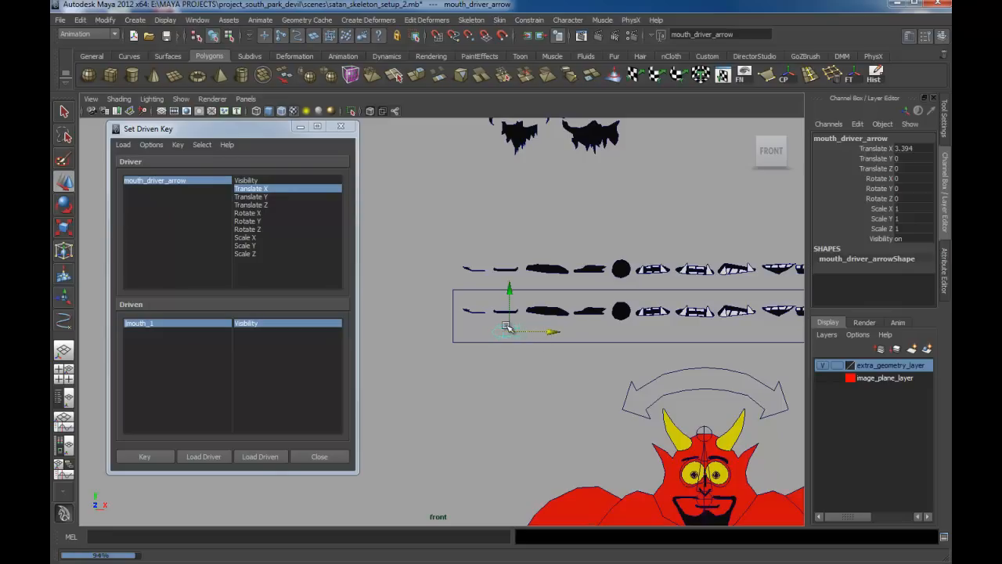
pyautogui.hotkey('ctrl', 'z')
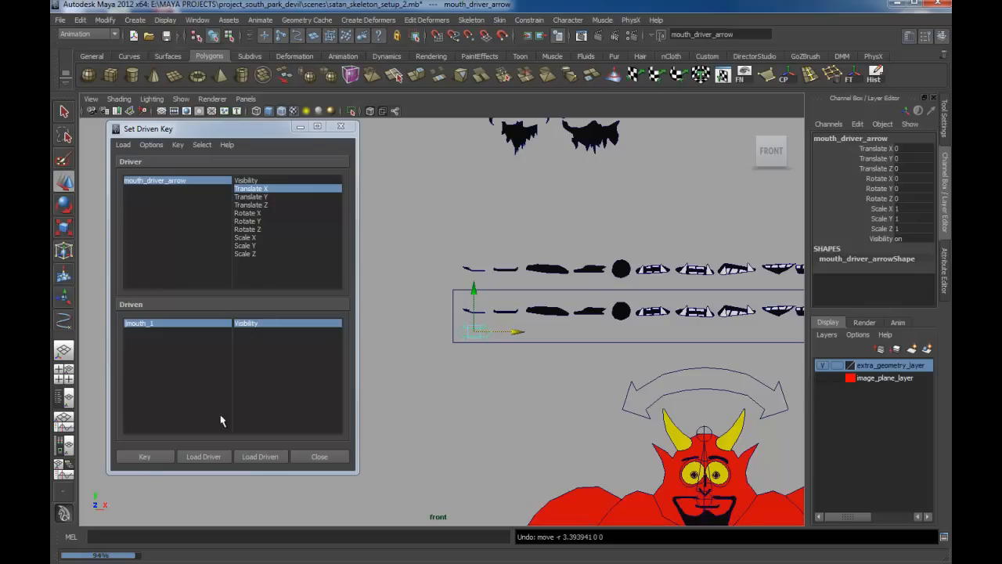
pyautogui.click(146, 456)
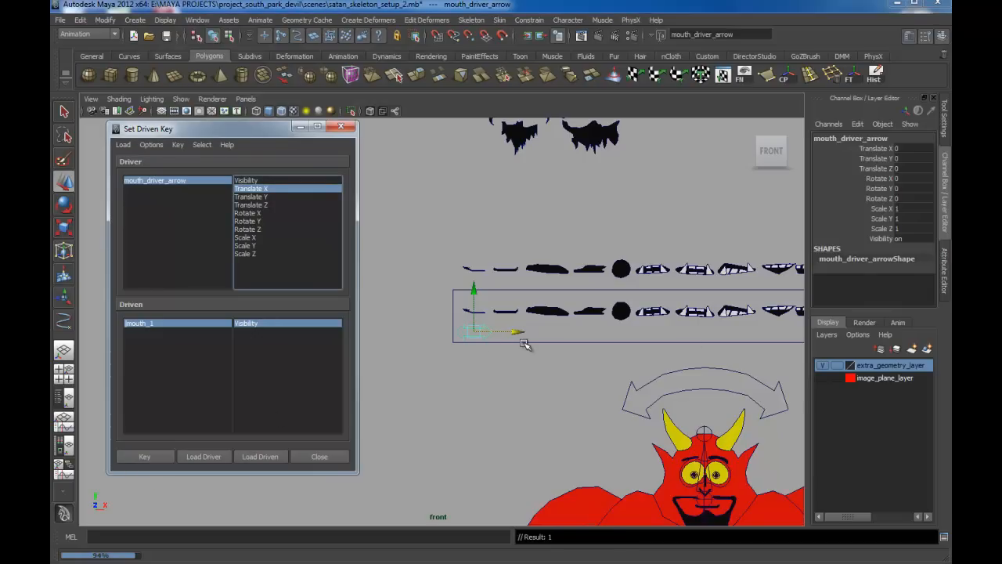
# Step: Move mouth_driver_arrow to Translate X 3, turn mouth_1's visibility off, and set a driven key for that state
pyautogui.moveTo(515, 332)
pyautogui.mouseDown()
pyautogui.moveTo(533, 332)
pyautogui.moveTo(509, 331)
pyautogui.mouseUp()
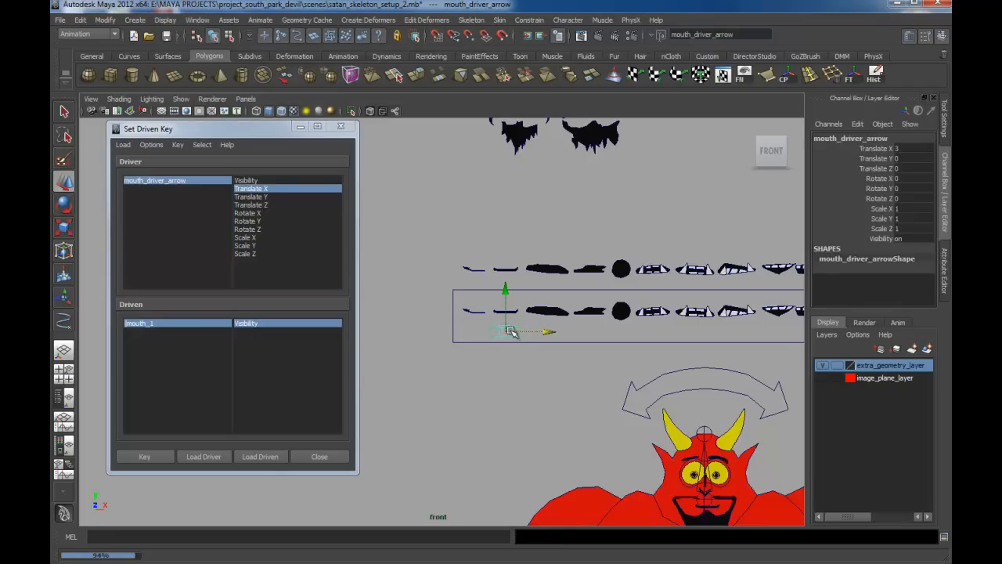
pyautogui.click(477, 271)
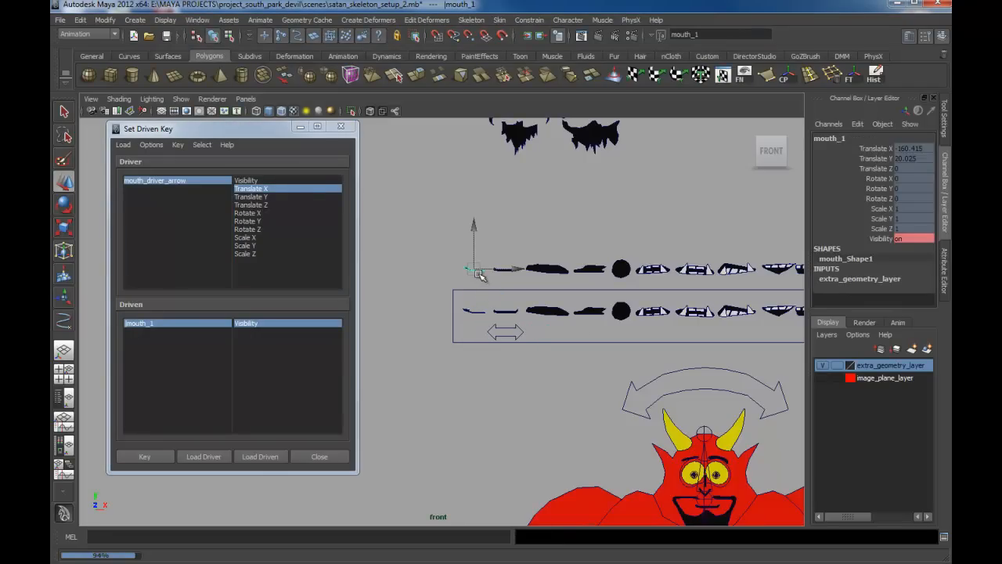
pyautogui.click(901, 238)
pyautogui.write('0')
pyautogui.press('Return')
pyautogui.click(148, 458)
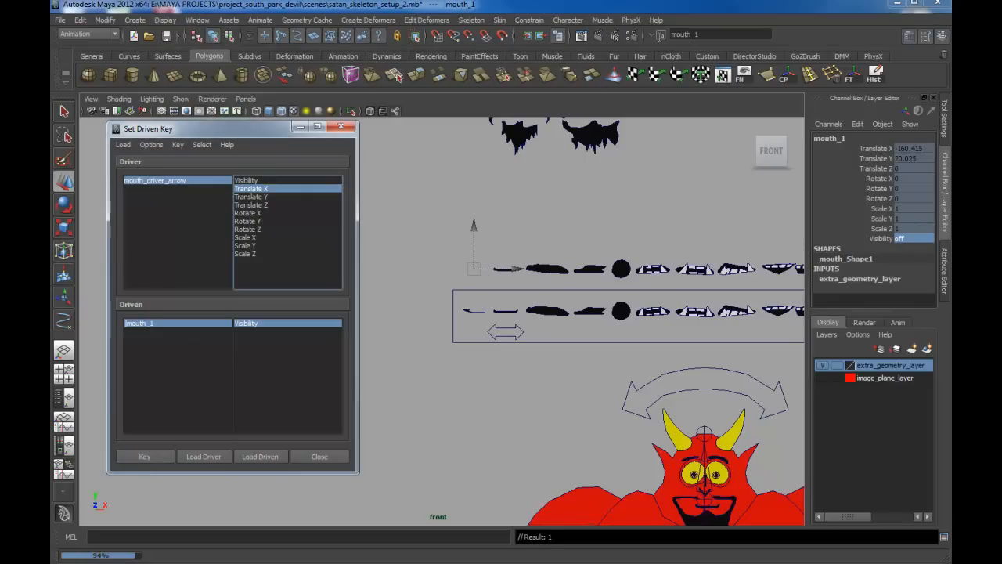
# Step: Test the mouth_1 visibility switch by sliding mouth_driver_arrow back and forth near the frame's start, returning it to Translate X 3
pyautogui.click(518, 334)
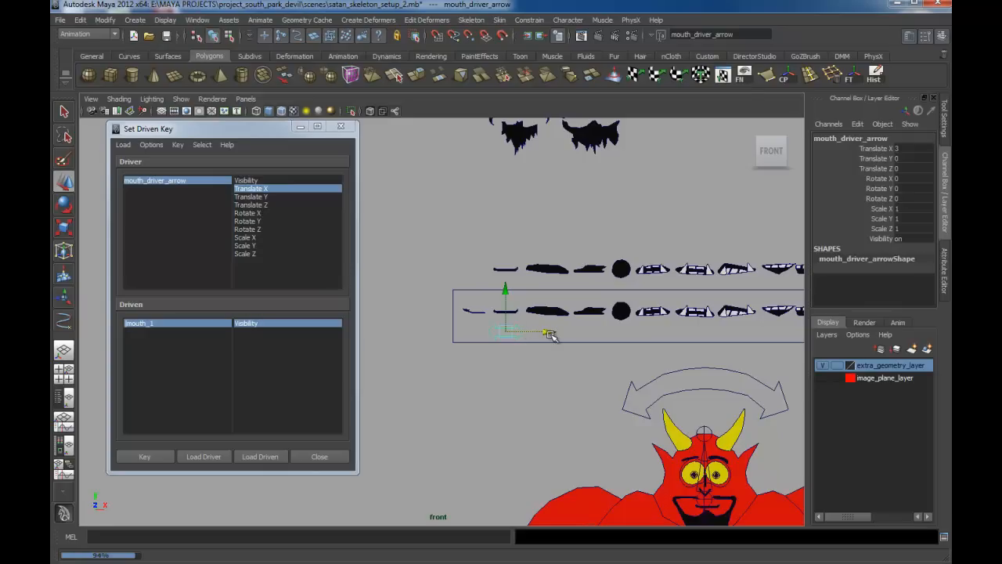
pyautogui.moveTo(548, 334); pyautogui.dragTo(523, 332)
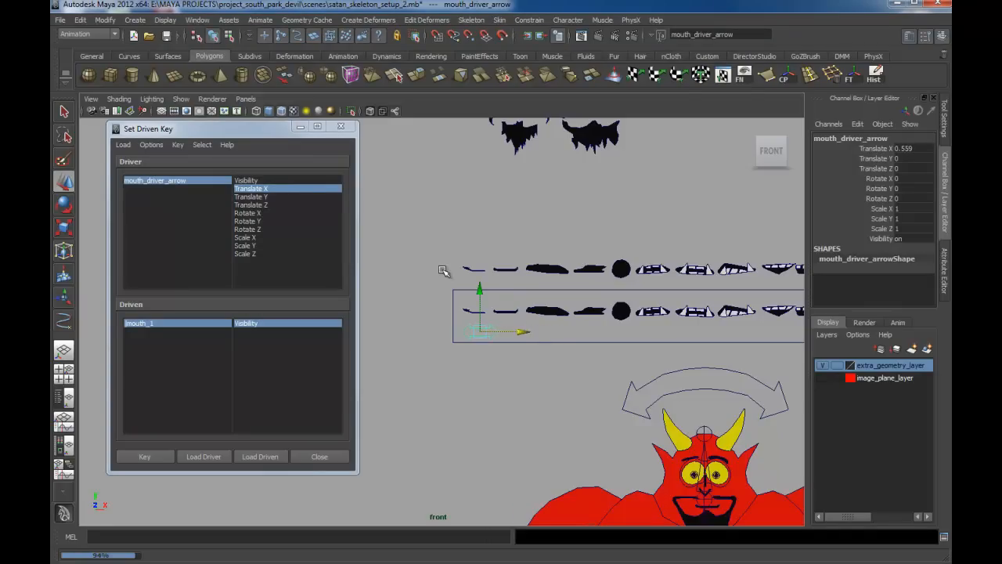
pyautogui.keyDown('alt'); pyautogui.moveTo(473, 274); pyautogui.dragTo(660, 460, button='right'); pyautogui.keyUp('alt')
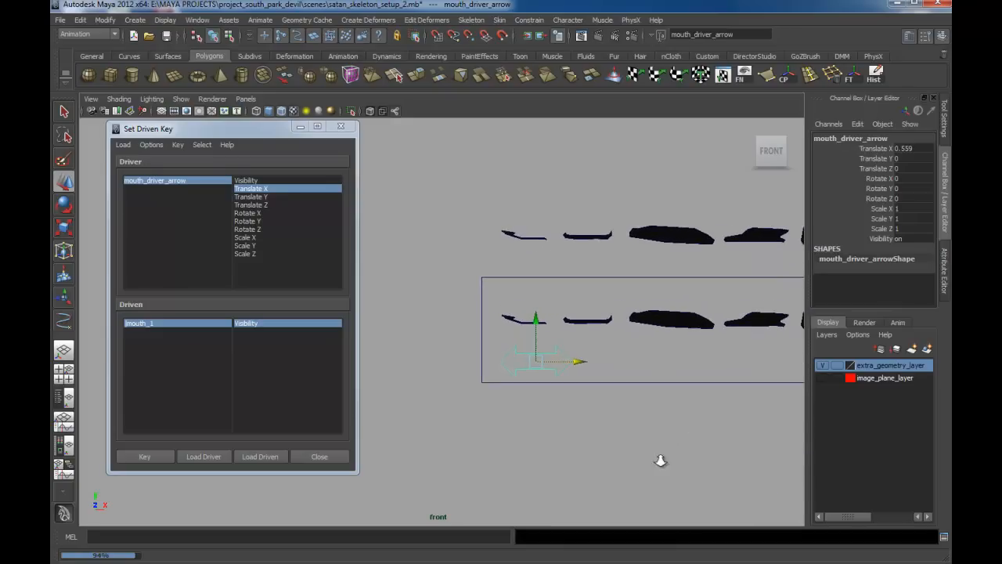
pyautogui.moveTo(577, 361)
pyautogui.mouseDown()
pyautogui.moveTo(637, 359)
pyautogui.moveTo(562, 358)
pyautogui.moveTo(638, 357)
pyautogui.moveTo(582, 357)
pyautogui.mouseUp()
pyautogui.keyDown('alt'); pyautogui.moveTo(653, 378); pyautogui.dragTo(608, 373, button='middle'); pyautogui.keyUp('alt')
pyautogui.keyDown('alt'); pyautogui.moveTo(608, 373); pyautogui.dragTo(523, 336, button='right'); pyautogui.keyUp('alt')
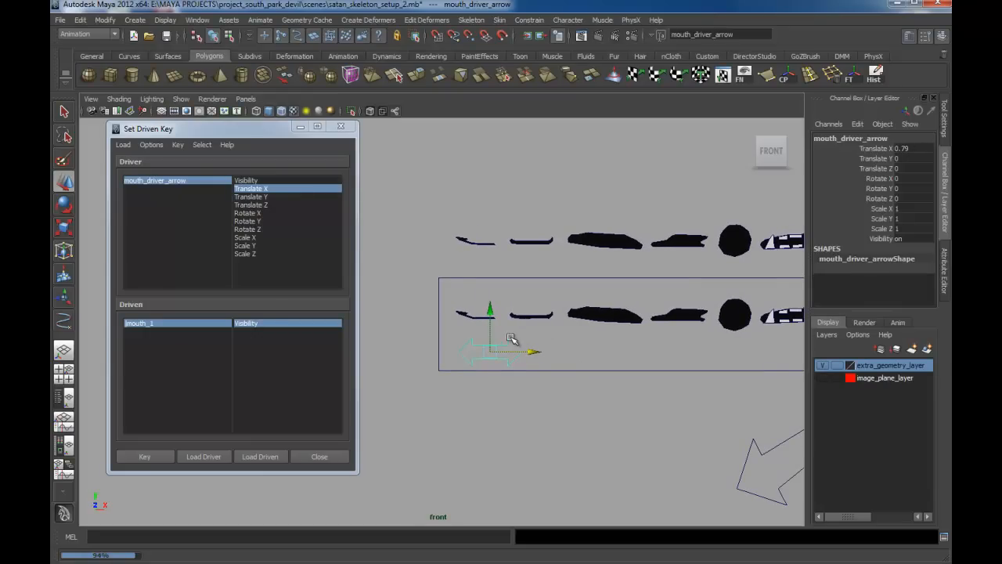
pyautogui.moveTo(532, 353)
pyautogui.mouseDown()
pyautogui.moveTo(543, 352)
pyautogui.moveTo(519, 353)
pyautogui.mouseUp()
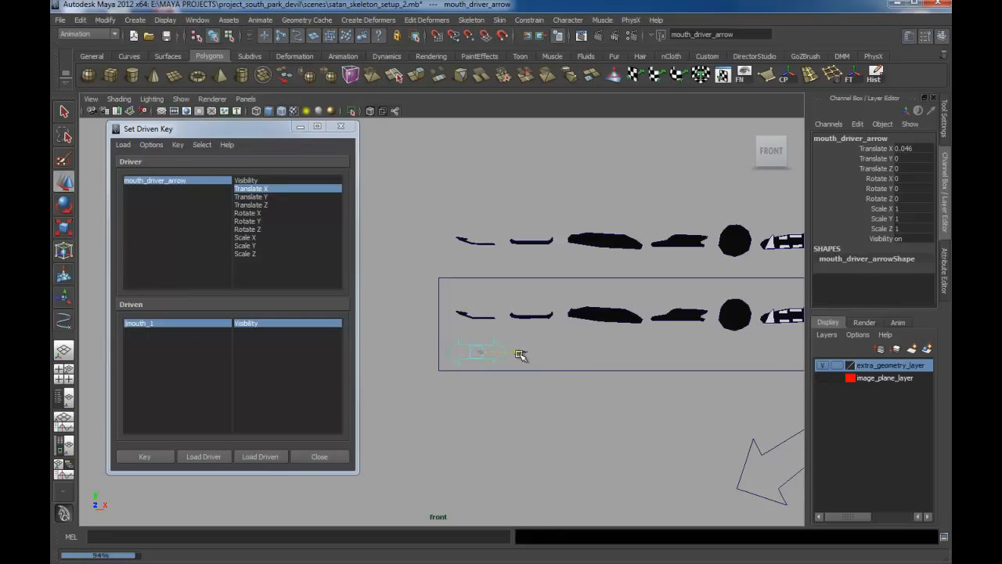
pyautogui.click(461, 236)
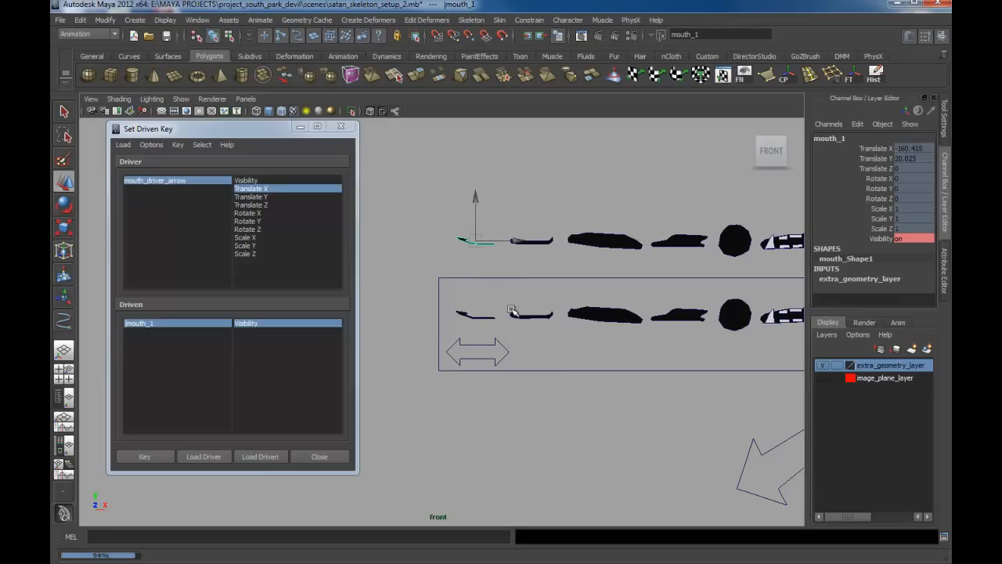
pyautogui.click(507, 352)
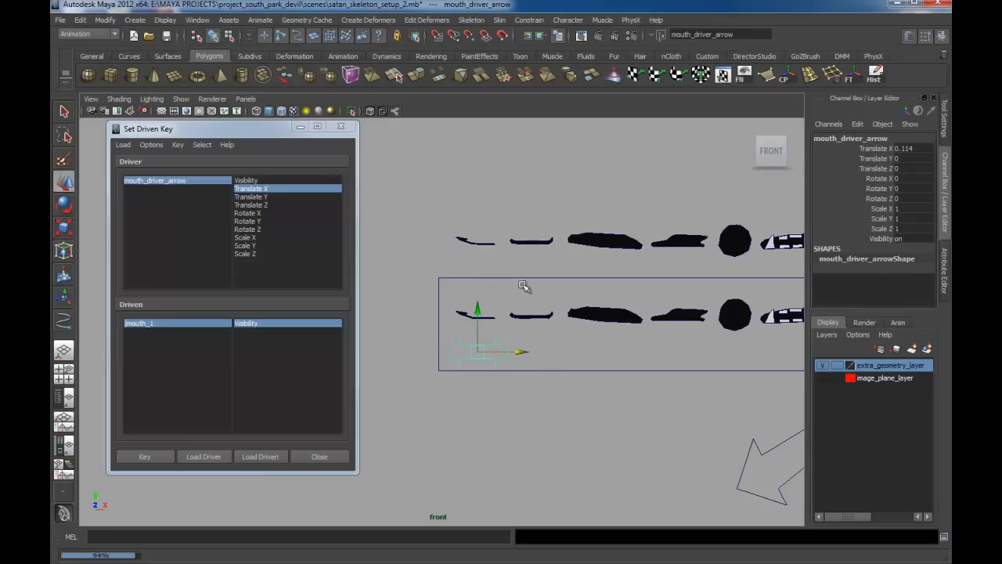
pyautogui.keyDown('alt'); pyautogui.moveTo(543, 338); pyautogui.dragTo(530, 327, button='middle'); pyautogui.keyUp('alt')
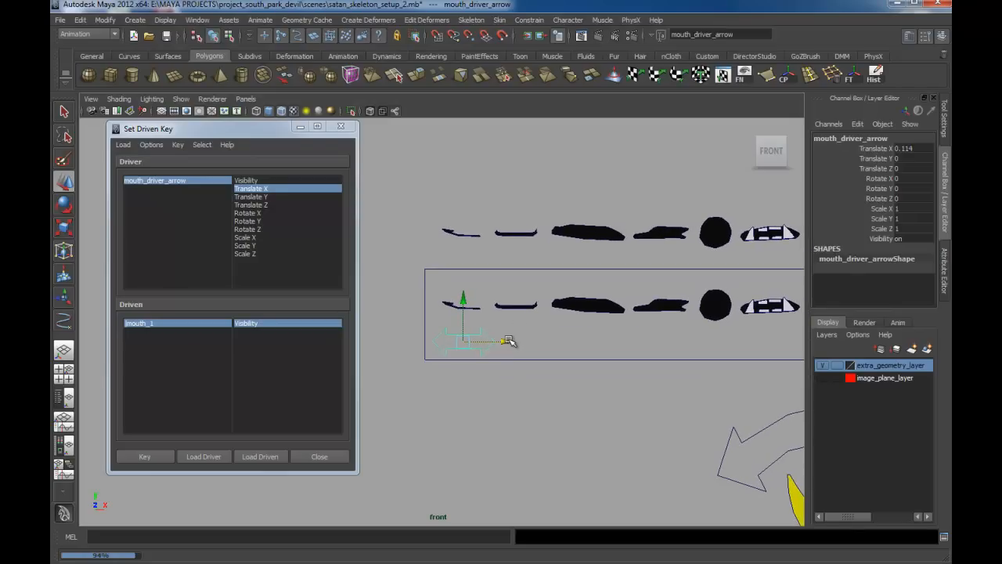
pyautogui.moveTo(507, 341); pyautogui.dragTo(546, 337)
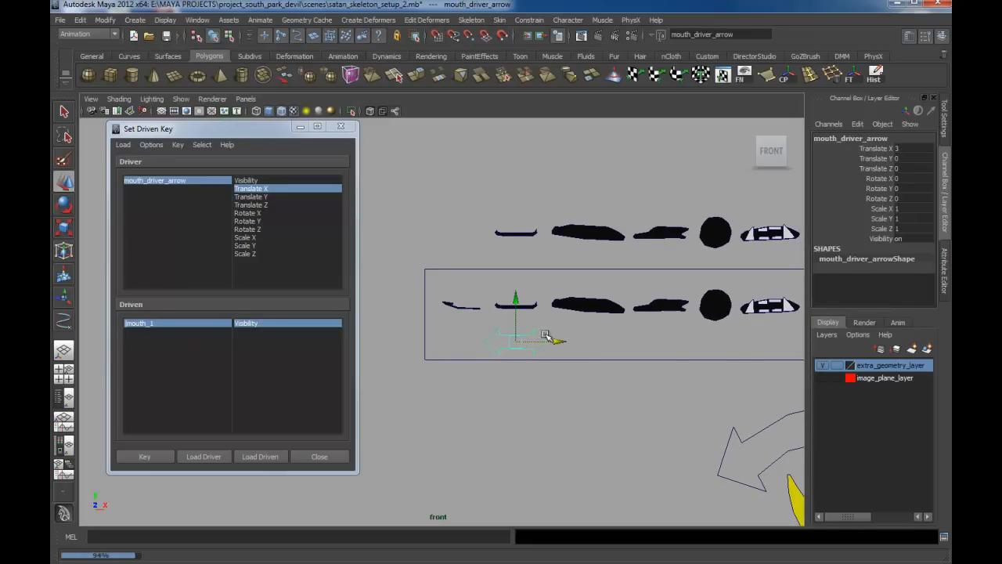
# Step: Lock all translate, rotate and scale channels of mouth_2 in the upper row and load it as the driven object
pyautogui.keyDown('alt'); pyautogui.moveTo(545, 338); pyautogui.dragTo(541, 333, button='middle'); pyautogui.keyUp('alt')
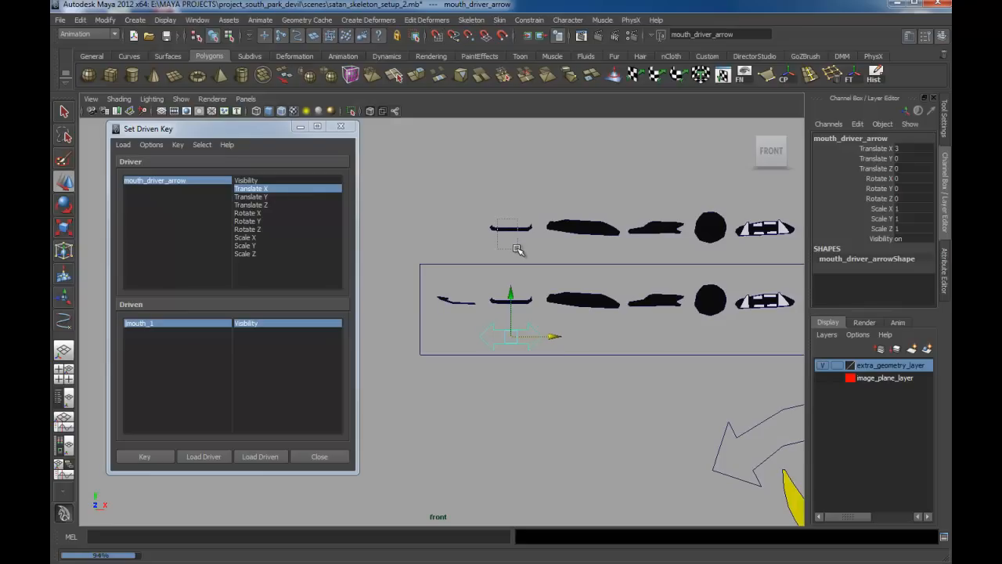
pyautogui.moveTo(517, 249); pyautogui.dragTo(518, 250)
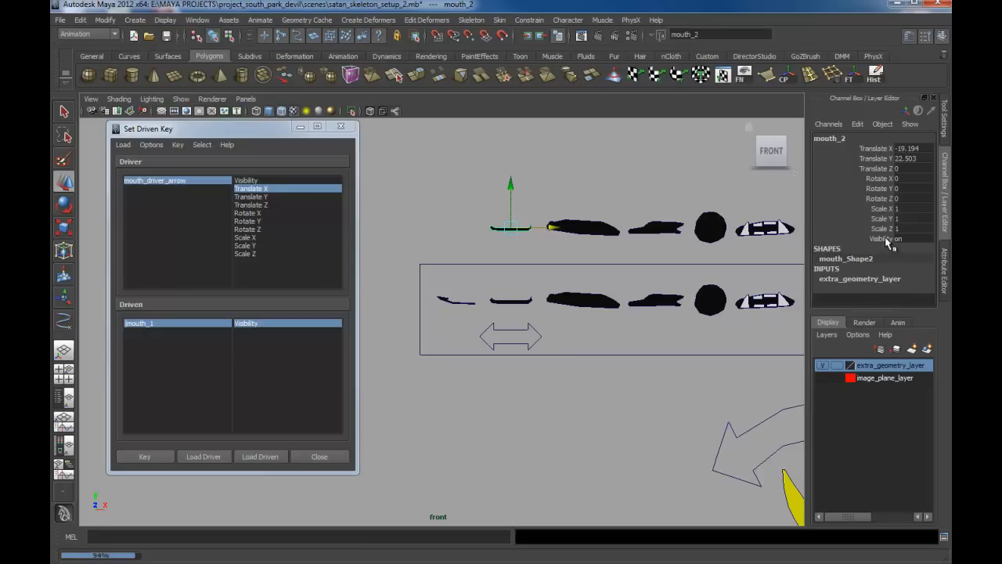
pyautogui.click(879, 148)
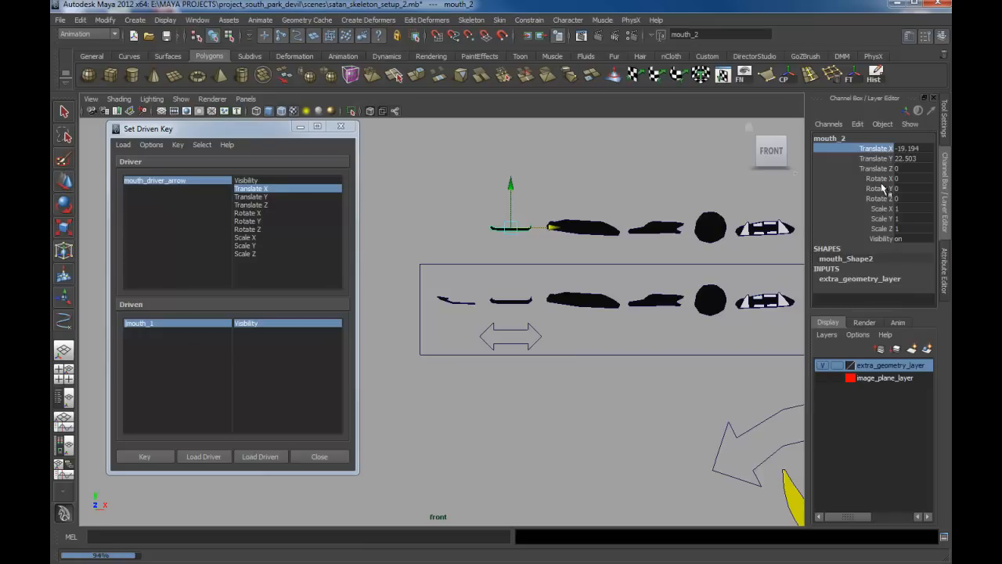
pyautogui.keyDown('shift'); pyautogui.click(883, 228); pyautogui.keyUp('shift')
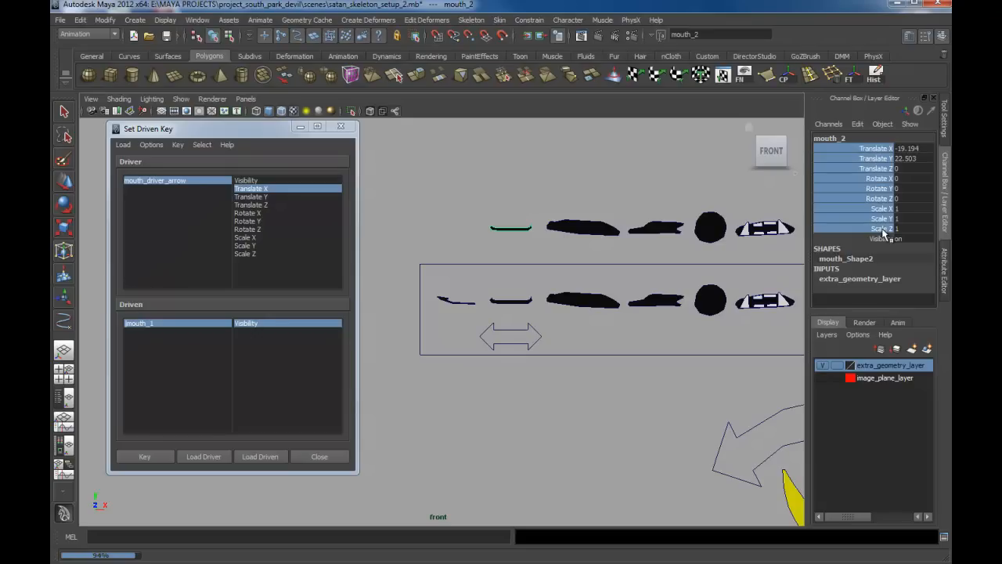
pyautogui.rightClick(858, 154)
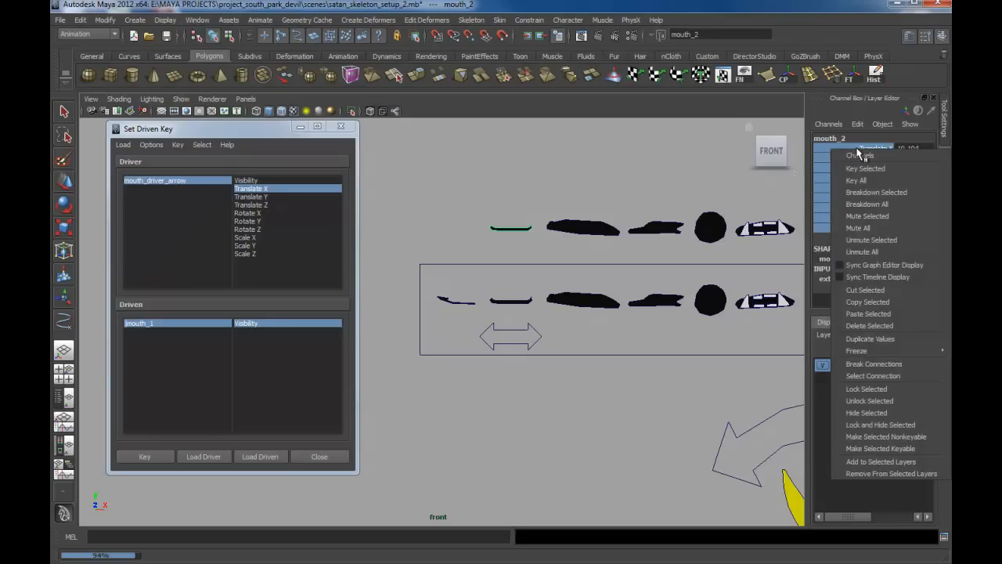
pyautogui.click(866, 389)
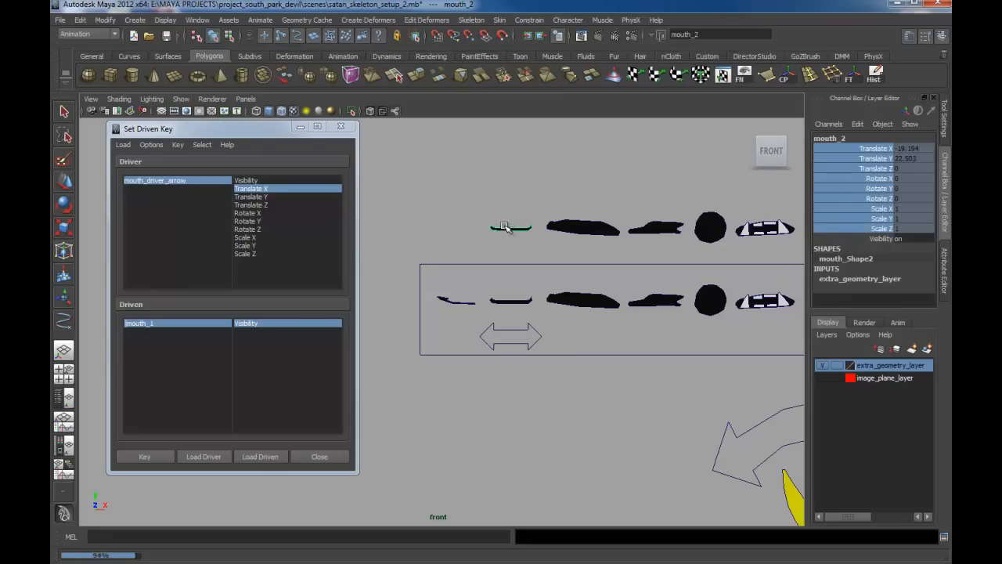
pyautogui.press('w')
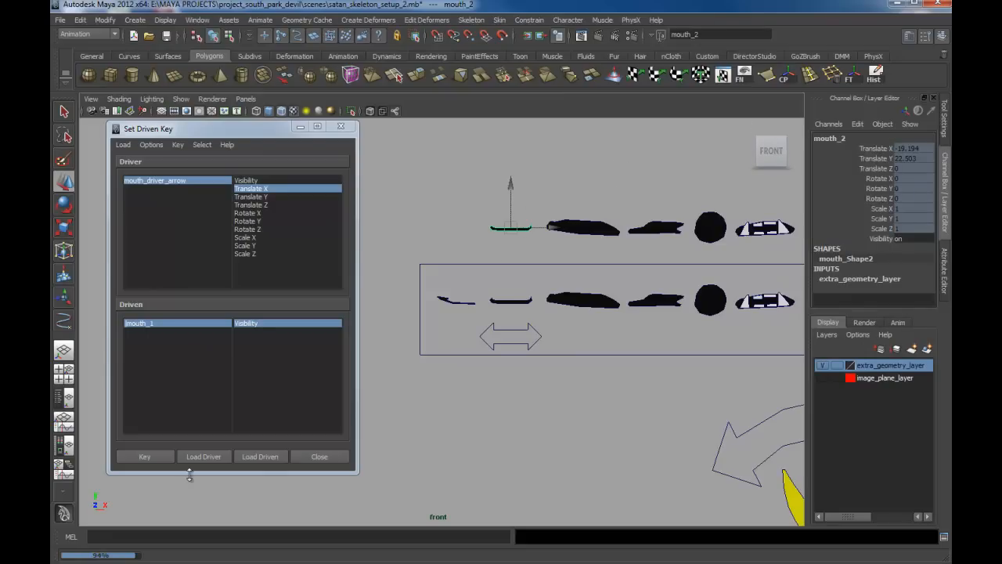
pyautogui.click(251, 461)
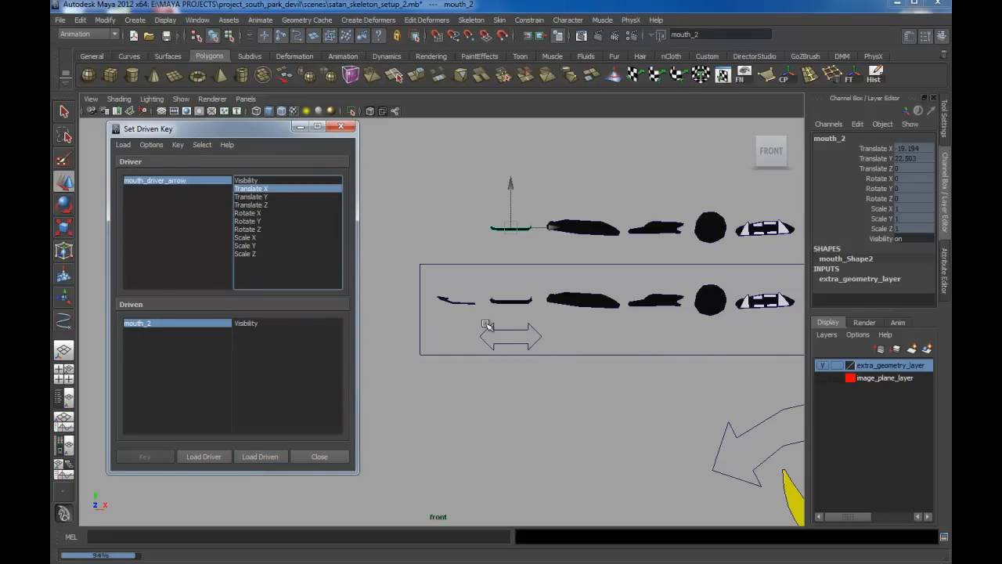
# Step: Lock the rotate, scale and visibility channels of the mouth_driver_arrow curve
pyautogui.moveTo(555, 345); pyautogui.dragTo(485, 325)
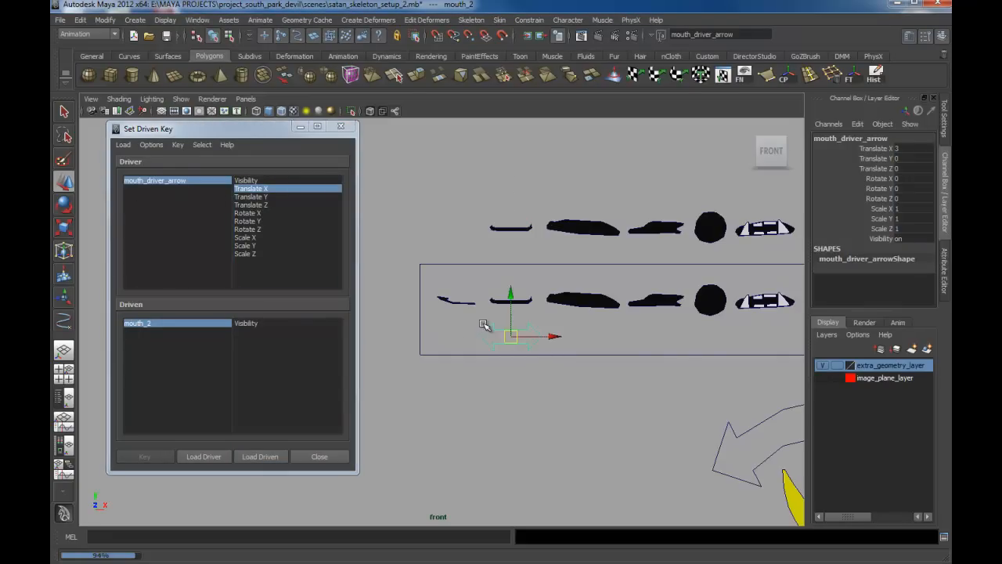
pyautogui.click(886, 180)
pyautogui.keyDown('shift'); pyautogui.click(886, 238); pyautogui.keyUp('shift')
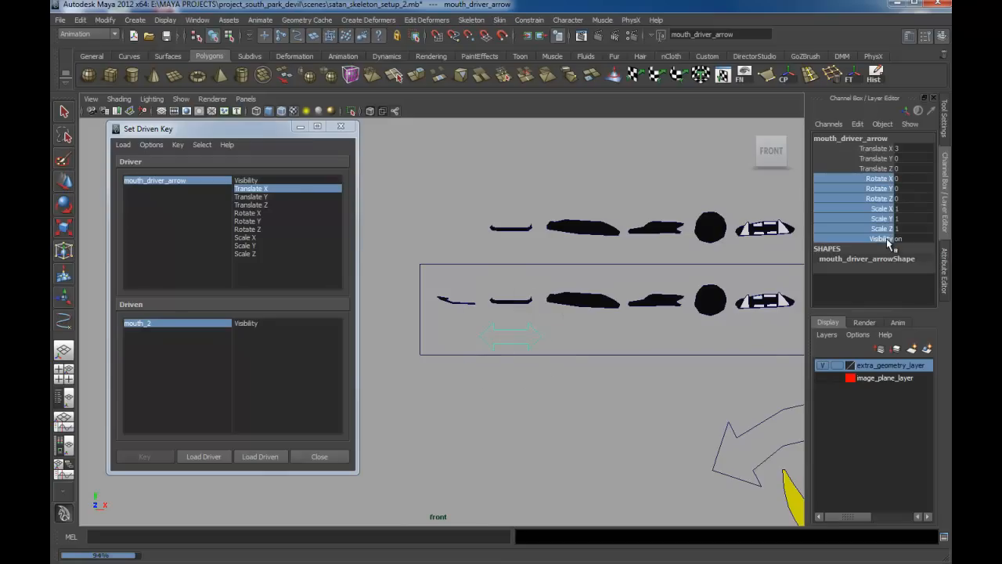
pyautogui.rightClick(875, 184)
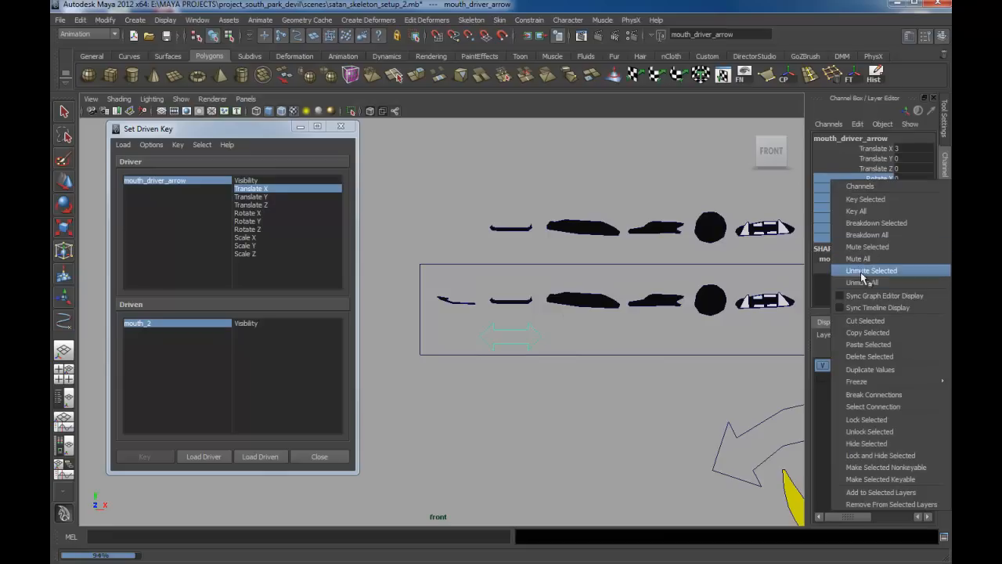
pyautogui.click(880, 432)
# Step: Lock the Translate X and Translate Y channels of mouth_driver_arrow
pyautogui.click(880, 159)
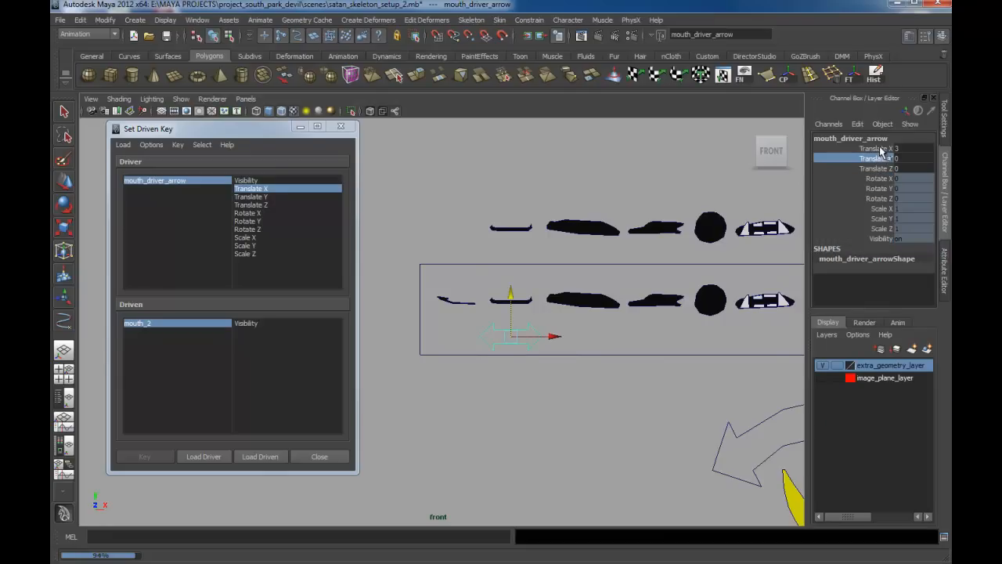
pyautogui.keyDown('shift'); pyautogui.click(881, 150); pyautogui.keyUp('shift')
pyautogui.rightClick(881, 150)
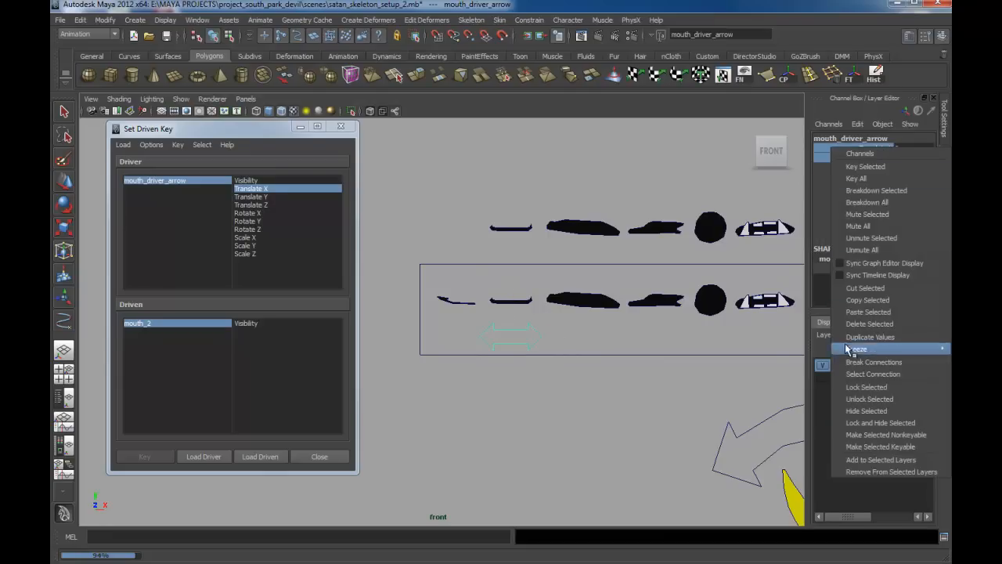
pyautogui.click(861, 387)
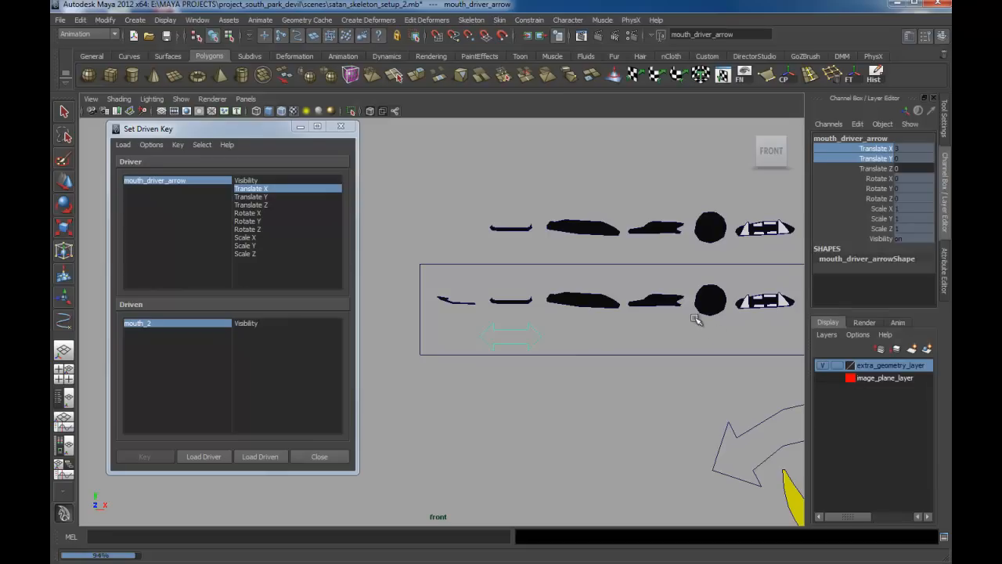
# Step: Reload mouth_driver_arrow as the driver and key mouth_2's Visibility against its Translate Z channel
pyautogui.click(533, 376)
pyautogui.moveTo(558, 341); pyautogui.dragTo(478, 328)
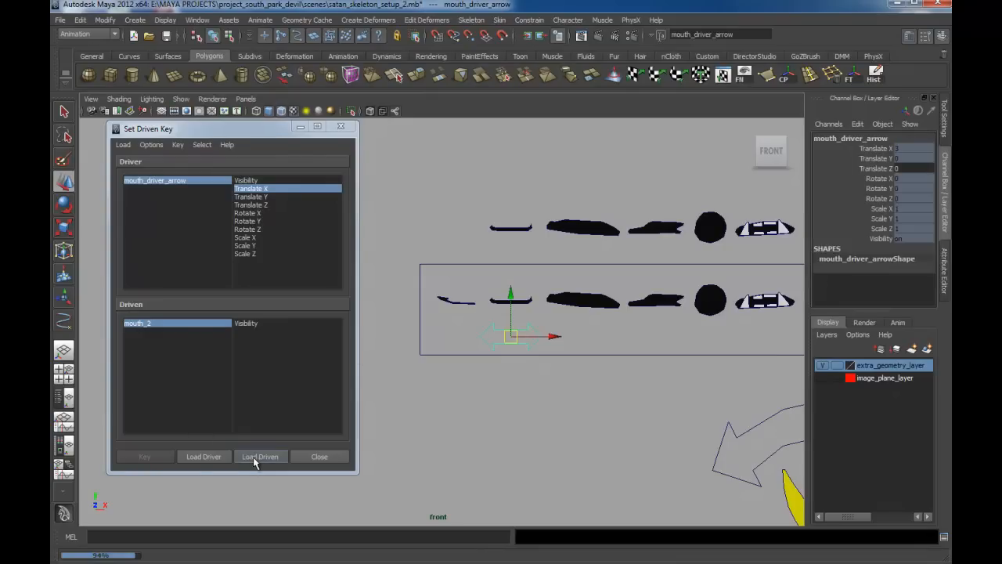
pyautogui.click(215, 462)
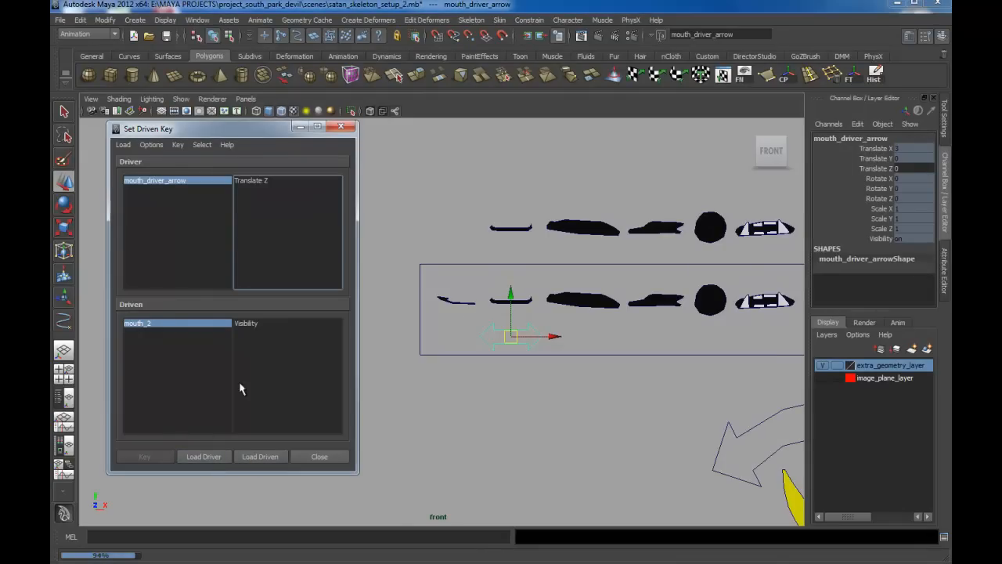
pyautogui.click(256, 181)
pyautogui.click(251, 326)
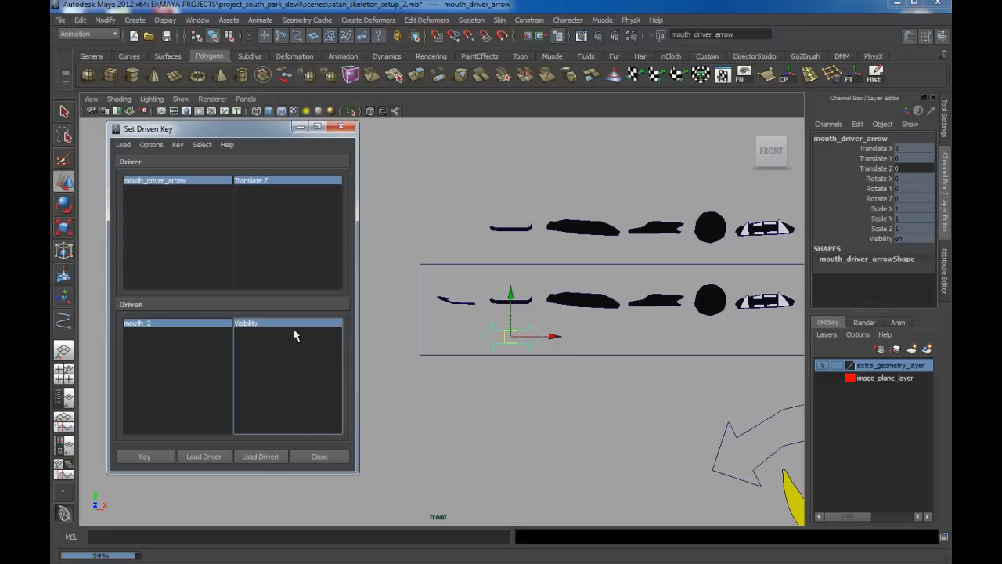
pyautogui.click(149, 458)
# Step: Try to move mouth_driver_arrow along X from the second framed mouth toward the third
pyautogui.click(532, 337)
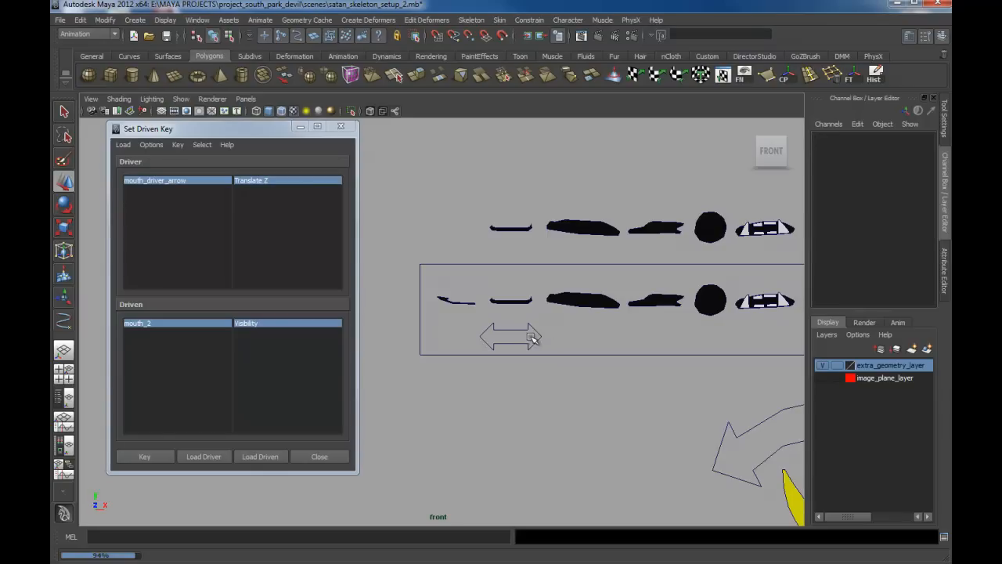
pyautogui.click(533, 336)
pyautogui.press('x')
pyautogui.moveTo(552, 335); pyautogui.dragTo(624, 336)
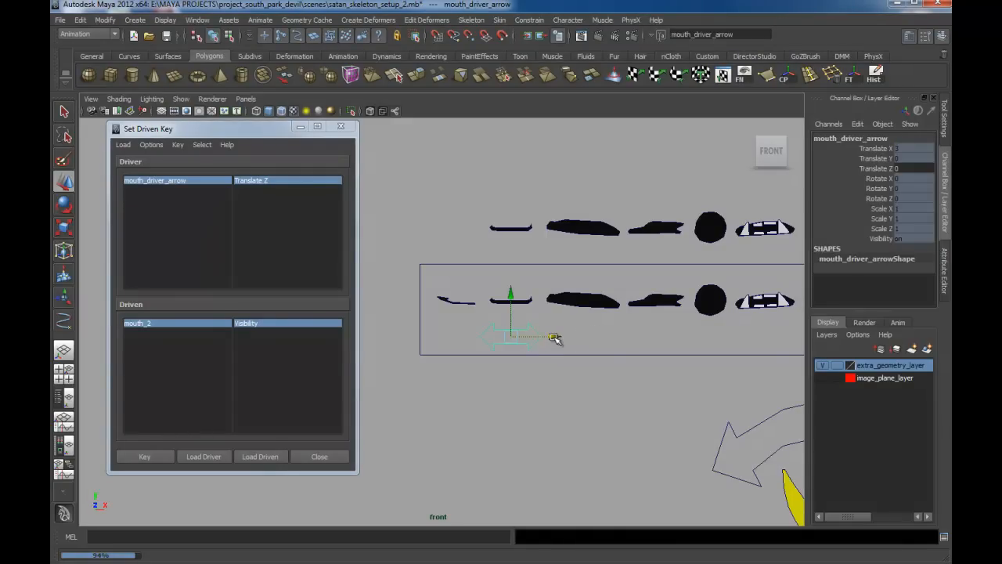
pyautogui.moveTo(553, 336); pyautogui.dragTo(579, 337)
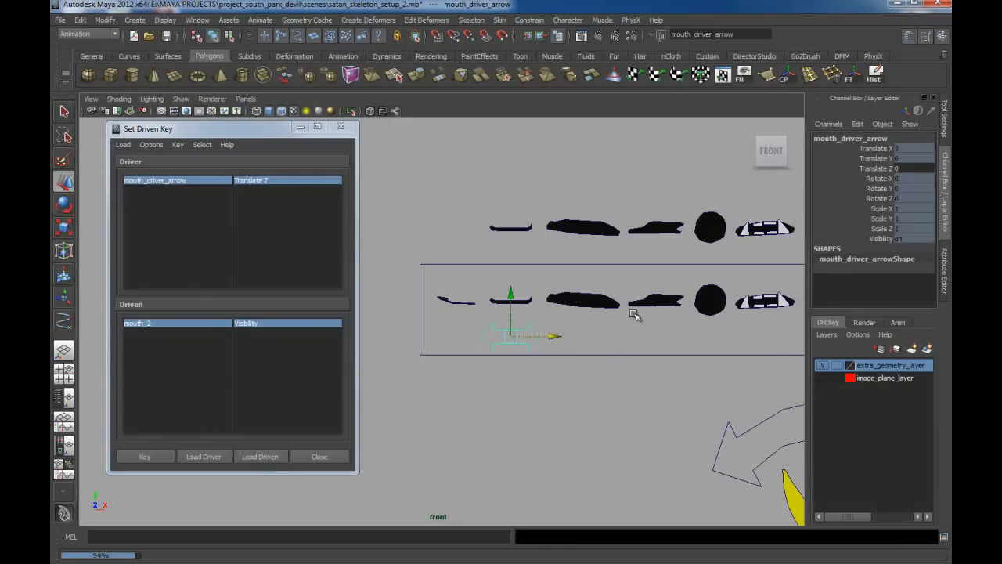
# Step: Lock mouth_driver_arrow's Translate Z channel and unlock its Translate X channel
pyautogui.click(877, 168)
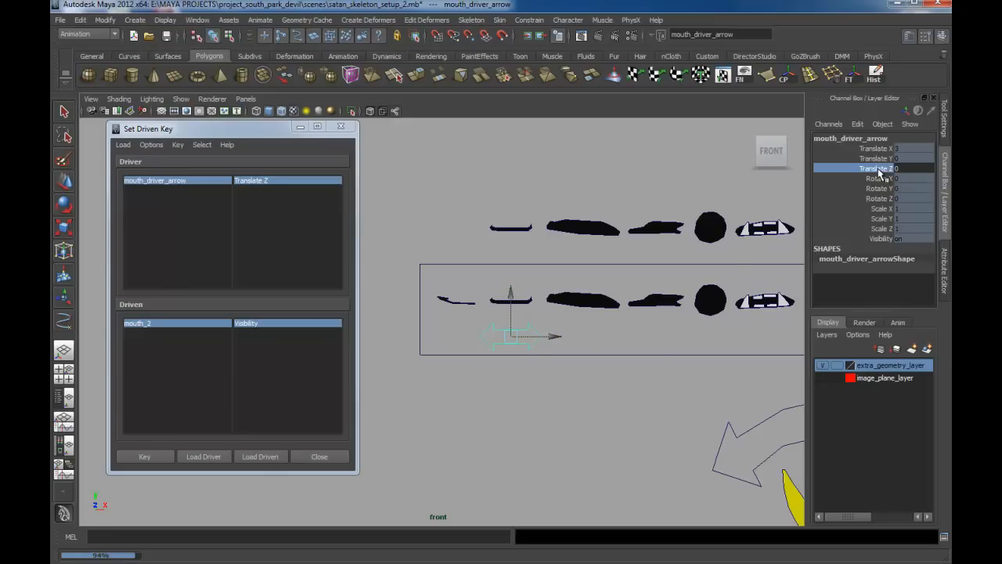
pyautogui.rightClick(880, 174)
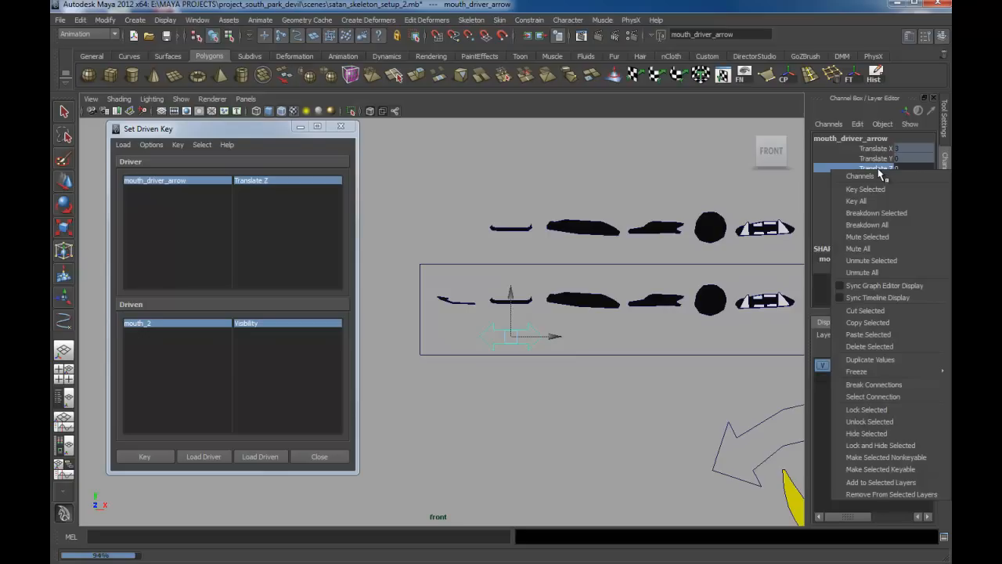
pyautogui.click(818, 164)
pyautogui.rightClick(838, 169)
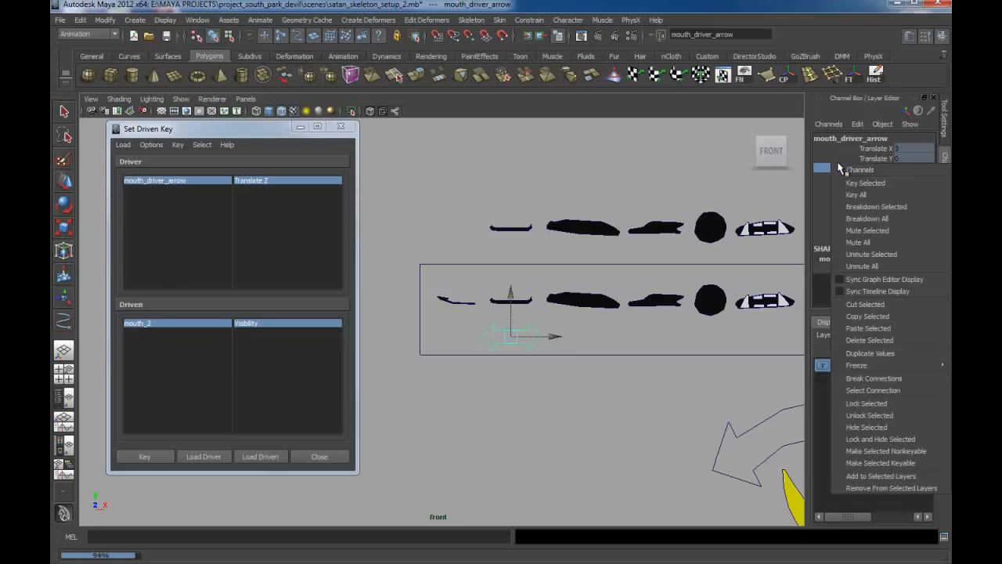
pyautogui.click(883, 403)
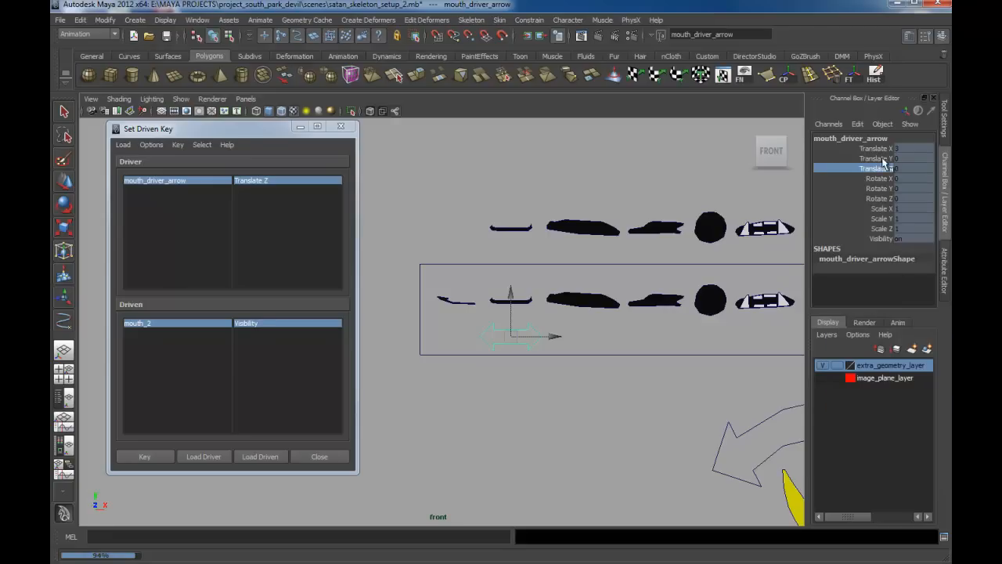
pyautogui.click(879, 149)
pyautogui.rightClick(878, 149)
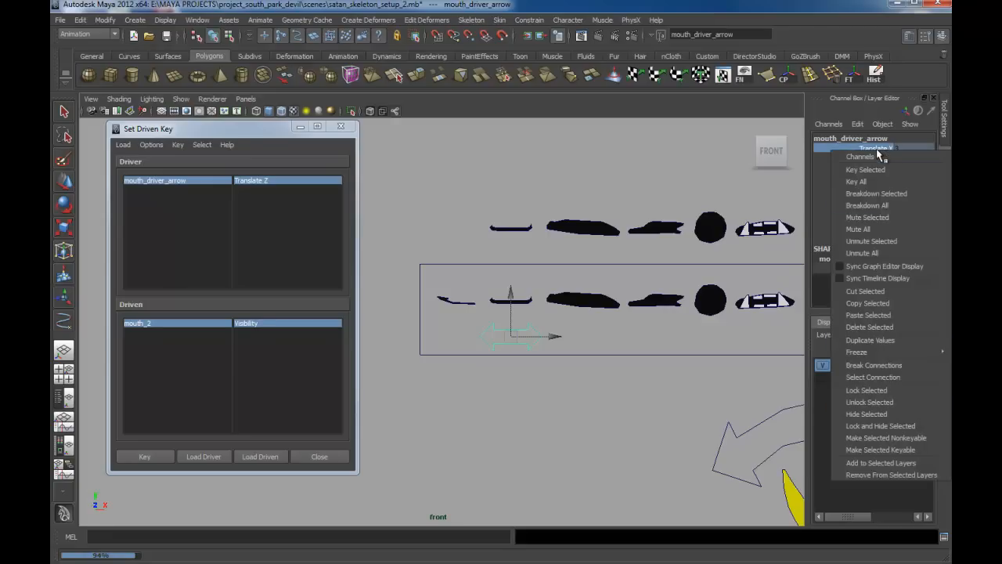
pyautogui.click(883, 404)
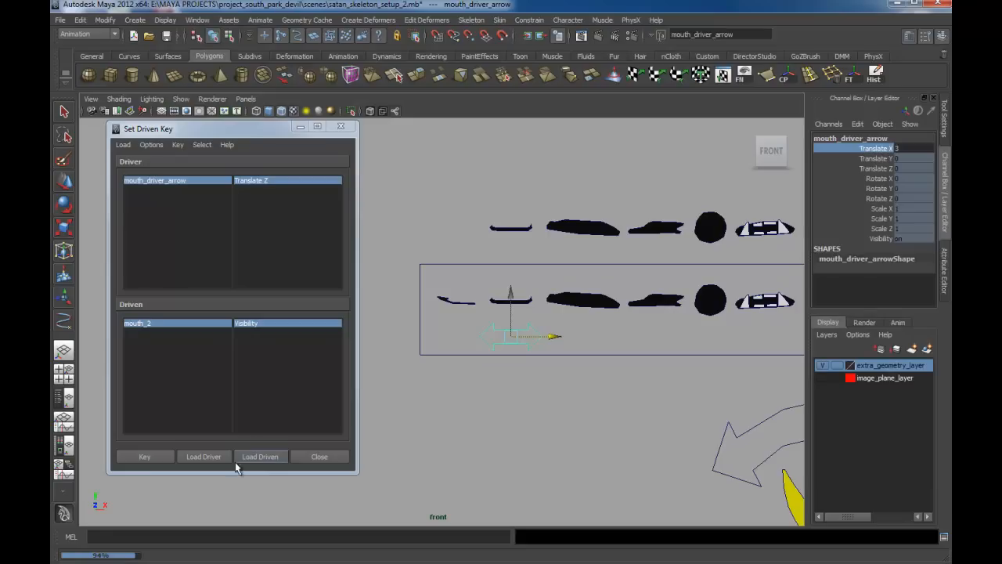
# Step: Reload mouth_driver_arrow as the driver and key mouth_2's Visibility on against Translate X at 3
pyautogui.click(201, 459)
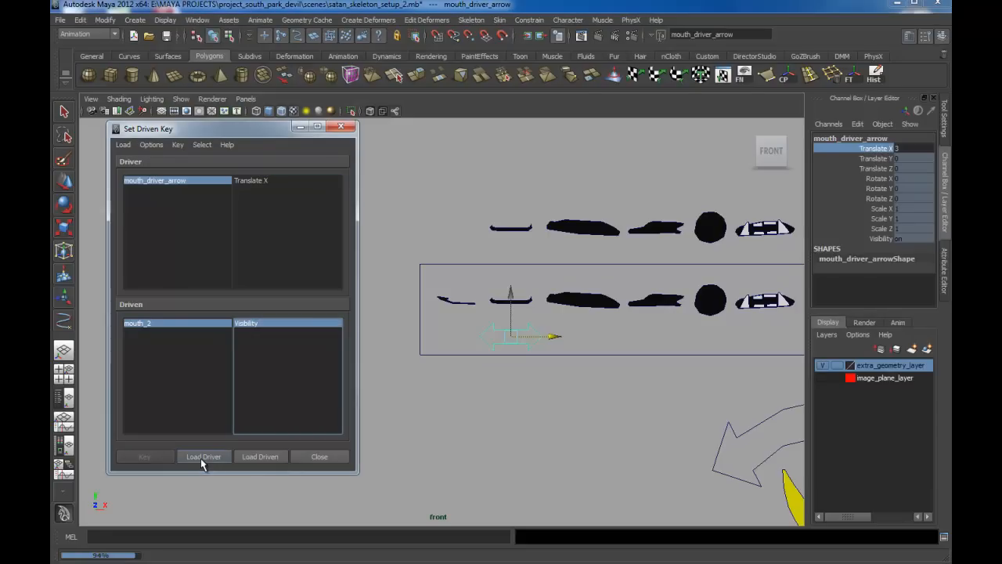
pyautogui.click(262, 181)
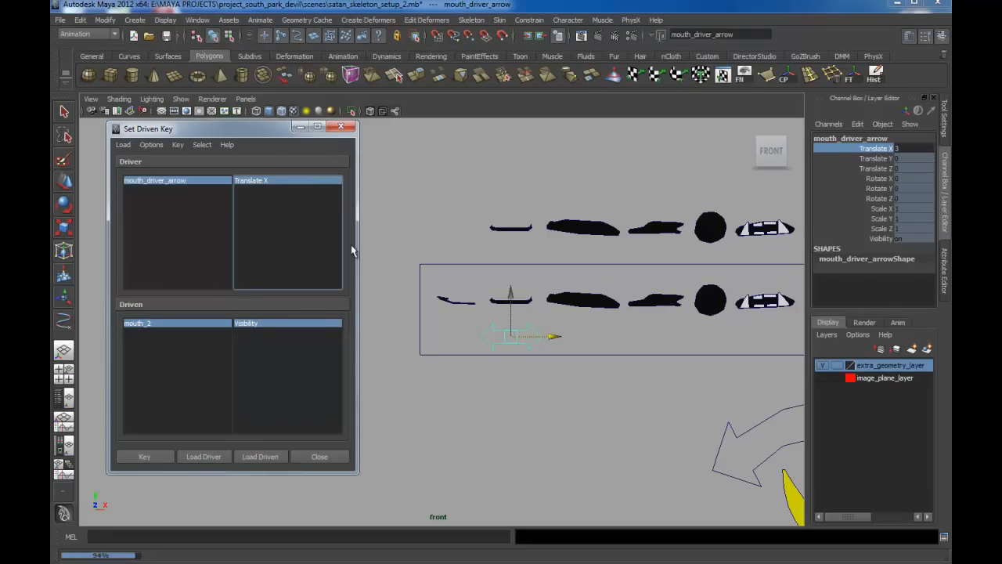
pyautogui.click(547, 338)
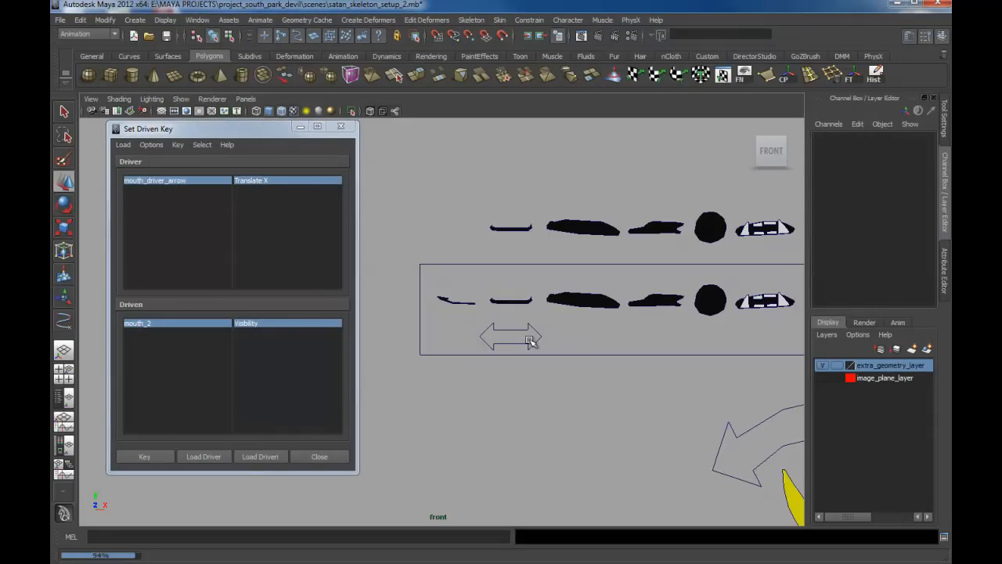
pyautogui.click(537, 341)
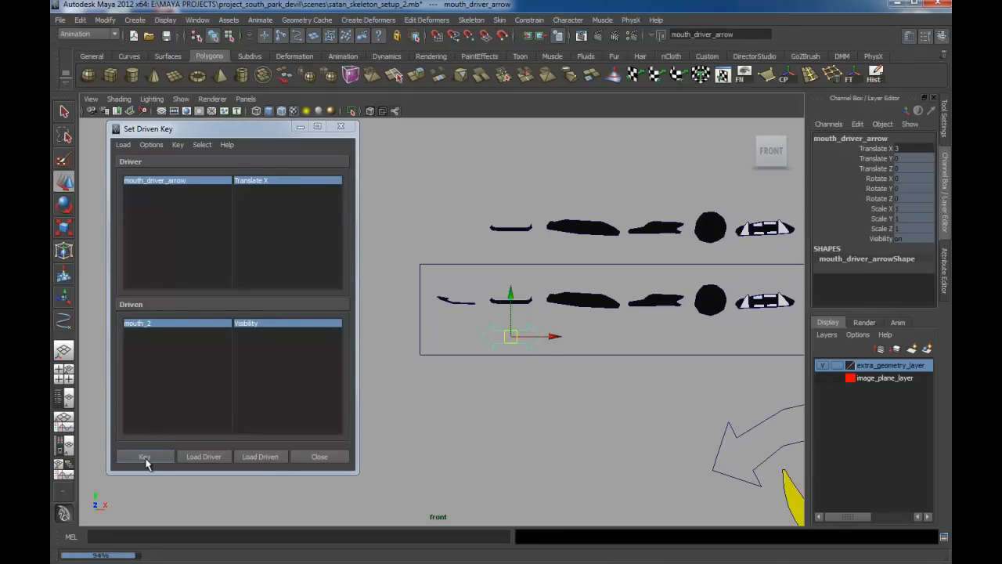
pyautogui.click(145, 457)
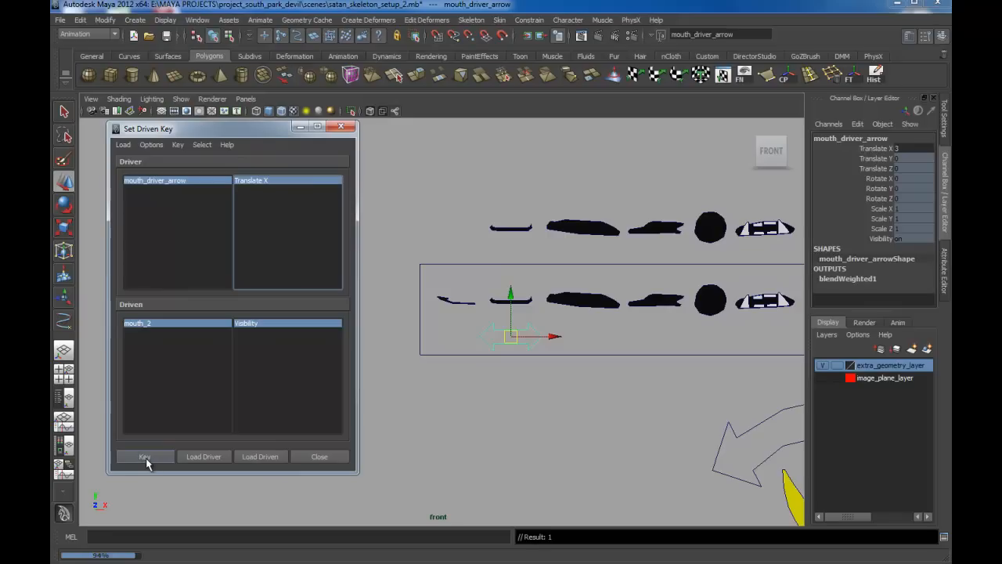
# Step: Move mouth_driver_arrow to Translate X 7 beneath the third framed mouth, and key mouth_2's Visibility as off there
pyautogui.moveTo(509, 218); pyautogui.dragTo(514, 241)
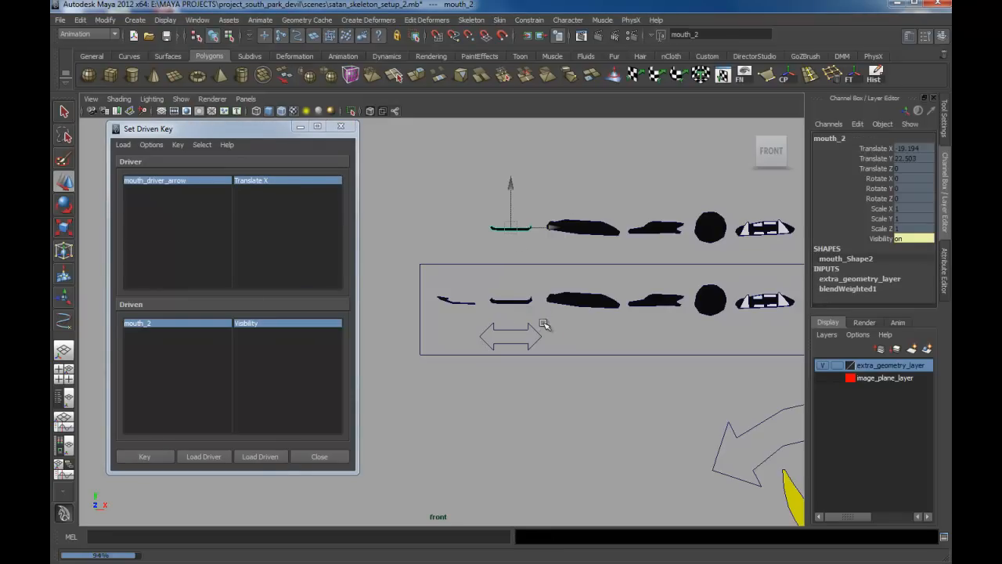
pyautogui.click(539, 332)
pyautogui.moveTo(555, 338); pyautogui.dragTo(587, 337)
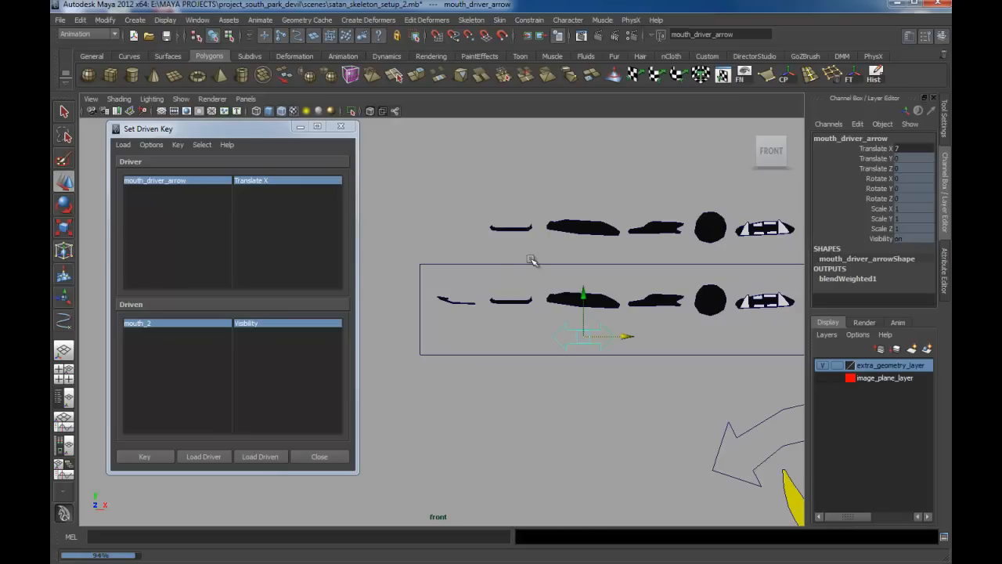
pyautogui.moveTo(526, 251); pyautogui.dragTo(499, 205)
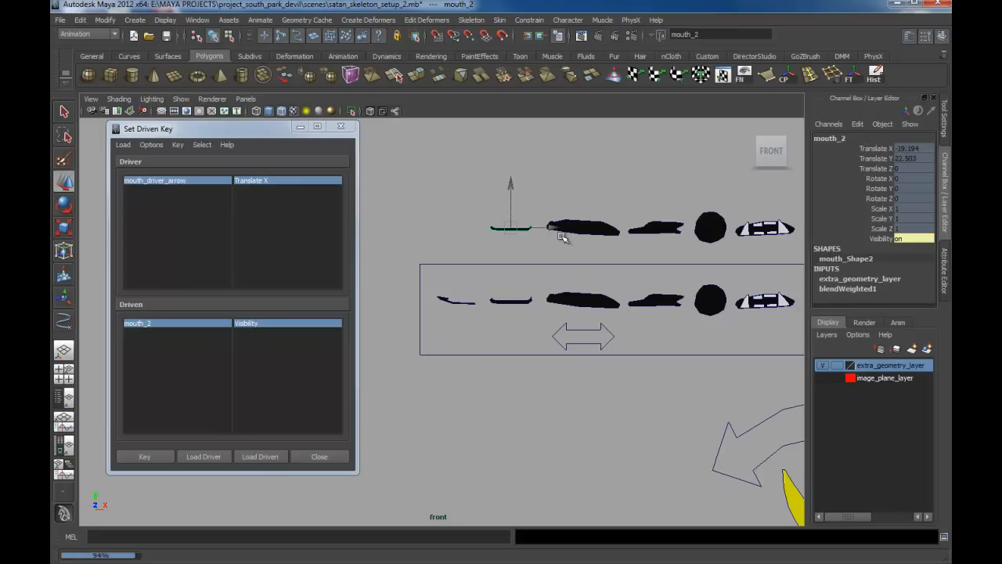
pyautogui.click(905, 239)
pyautogui.click(914, 239)
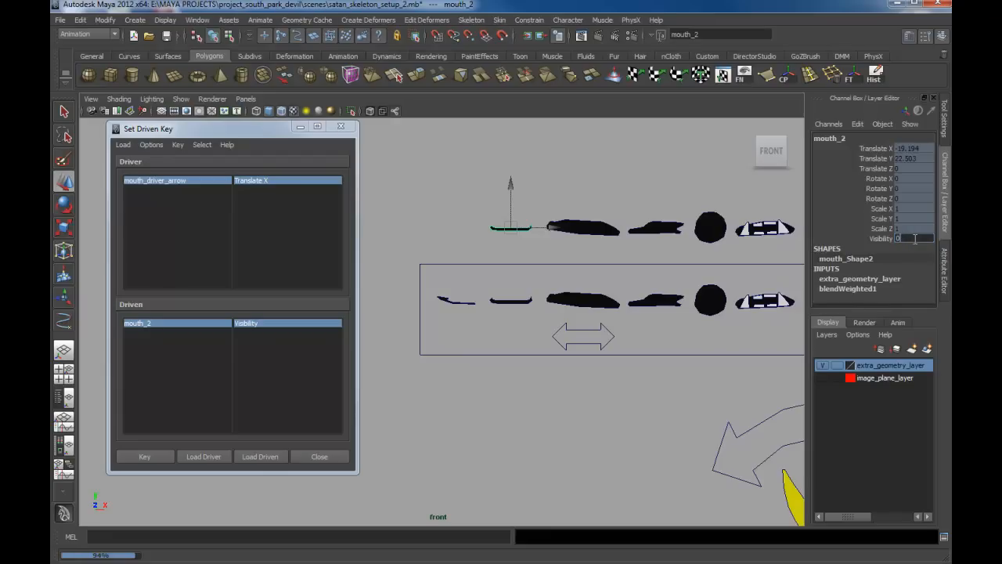
pyautogui.press('Return')
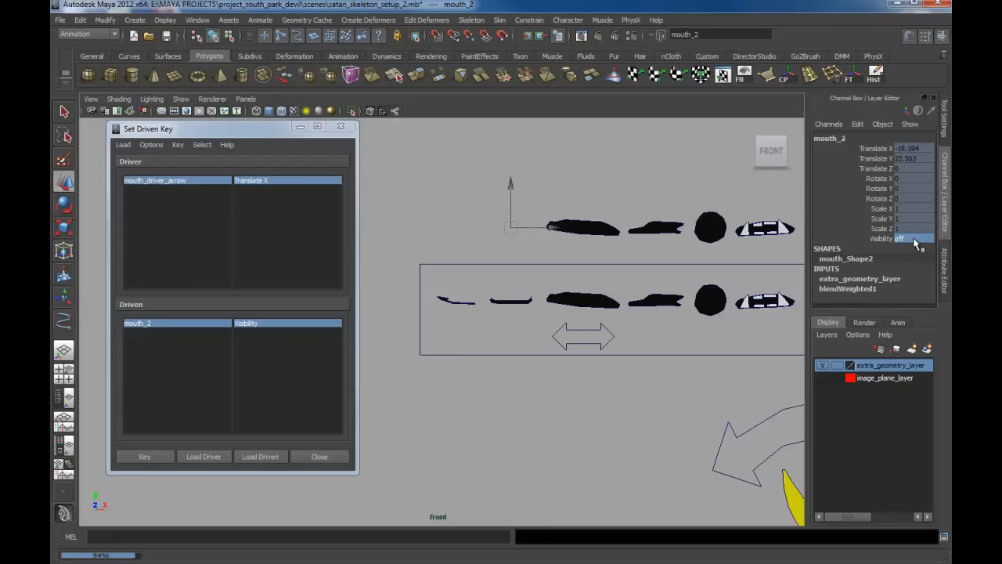
pyautogui.click(147, 458)
# Step: Slide mouth_driver_arrow back beneath the first framed mouth and key mouth_2's Visibility as off there
pyautogui.click(594, 328)
pyautogui.moveTo(621, 336); pyautogui.dragTo(547, 322)
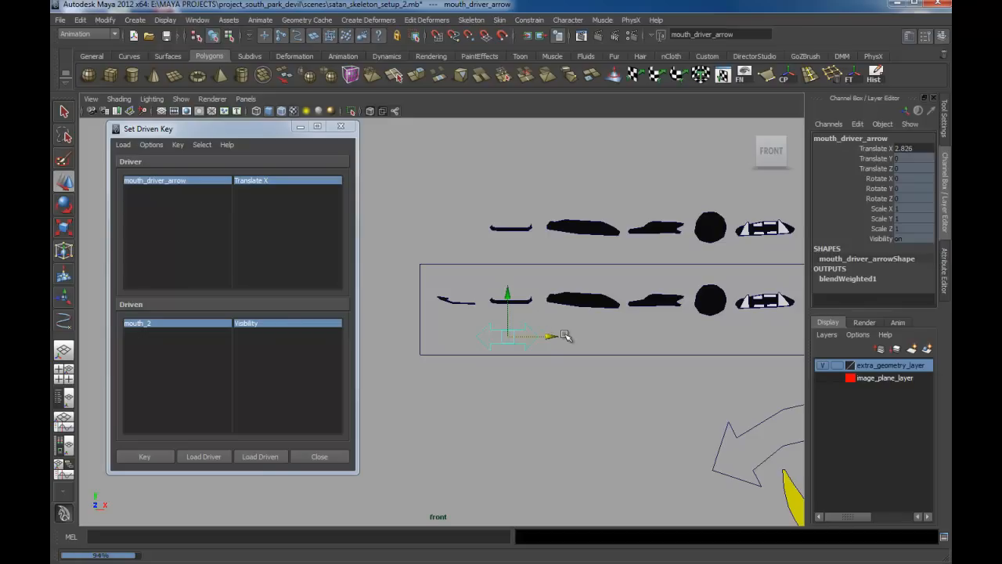
pyautogui.moveTo(551, 335); pyautogui.dragTo(500, 334)
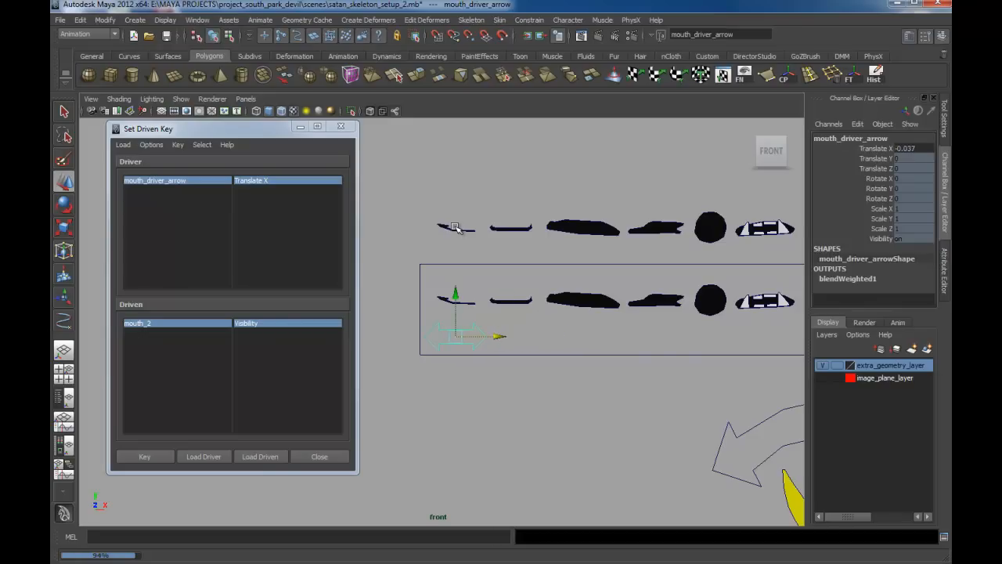
pyautogui.click(510, 228)
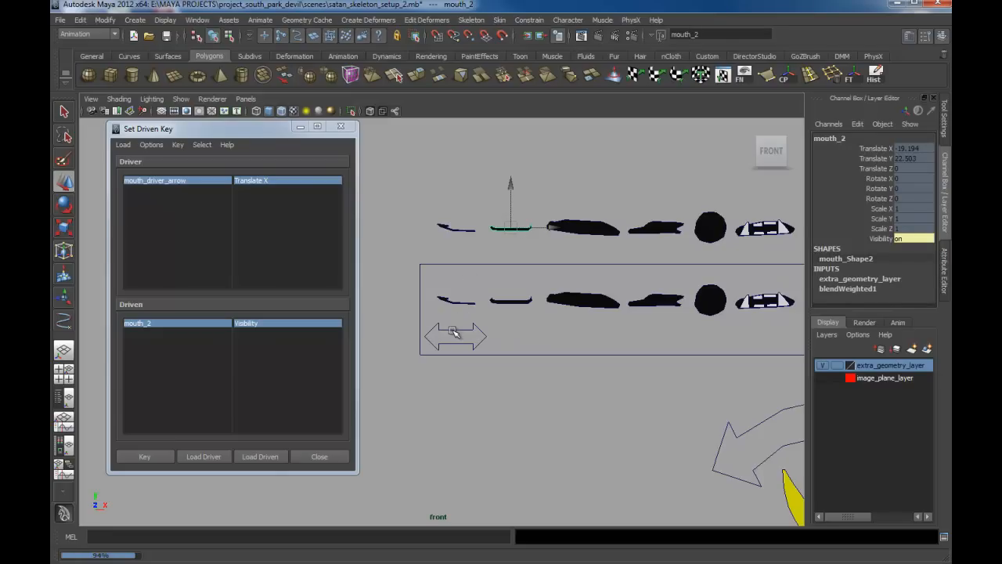
pyautogui.click(474, 345)
pyautogui.click(496, 337)
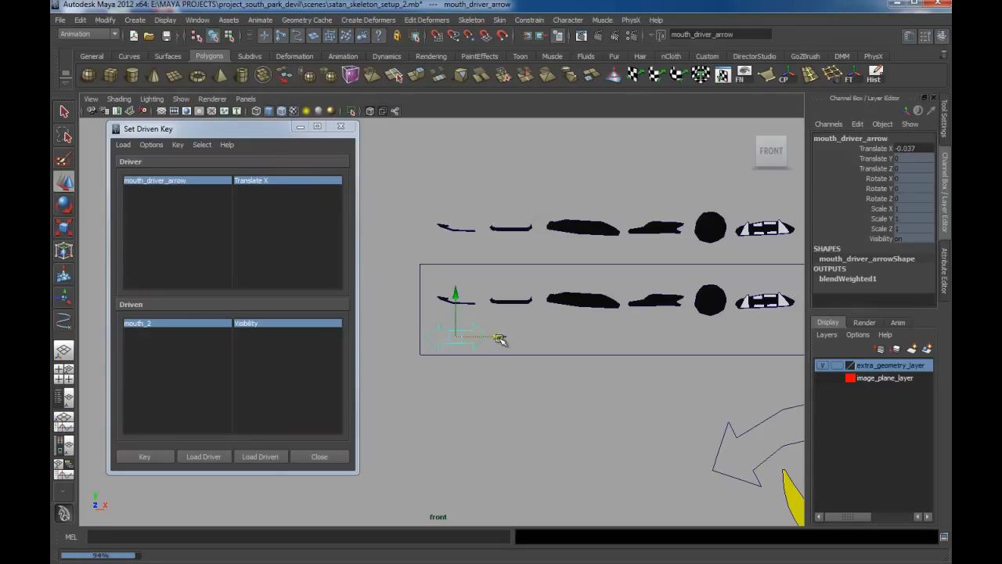
pyautogui.moveTo(500, 334); pyautogui.dragTo(461, 336)
pyautogui.click(509, 229)
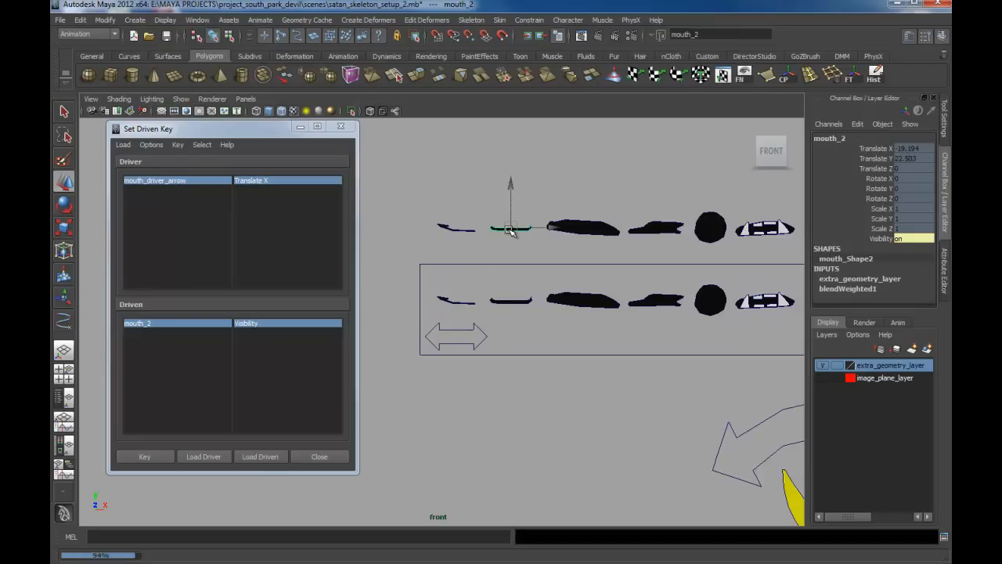
pyautogui.doubleClick(913, 238)
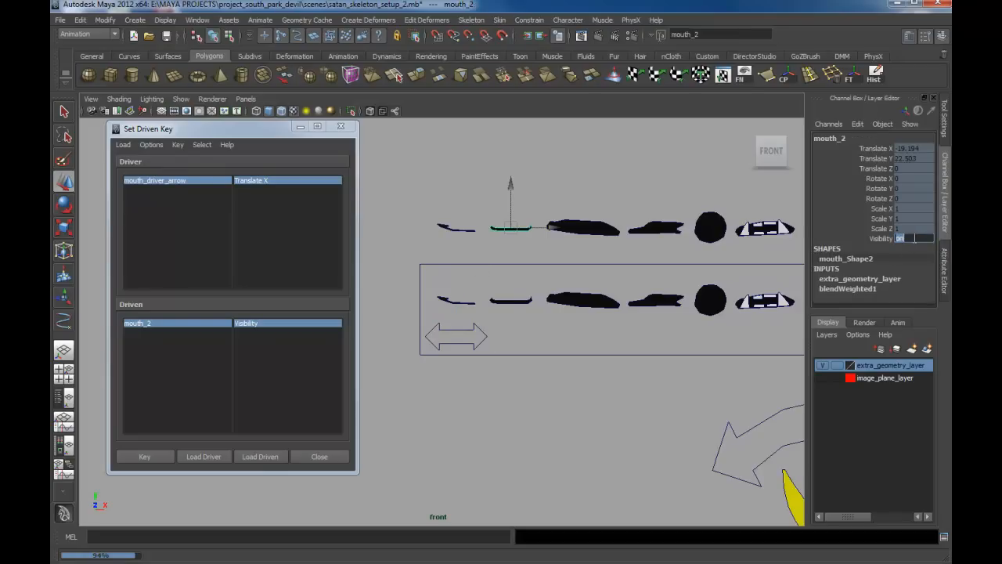
pyautogui.press('Return')
pyautogui.click(146, 456)
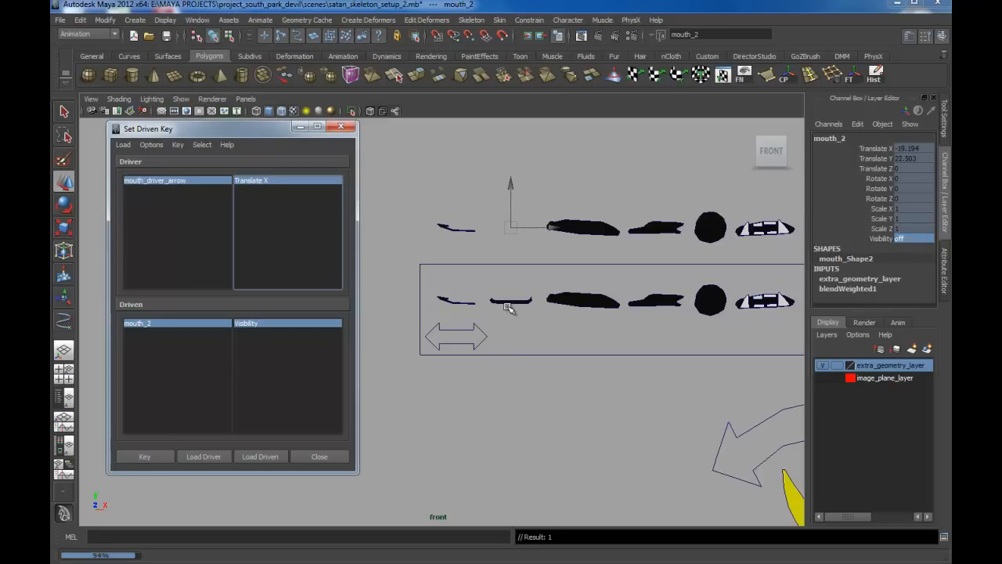
# Step: Test mouth_2's visibility switch by sliding mouth_driver_arrow beneath the second framed mouth, to Translate X about 3
pyautogui.click(474, 327)
pyautogui.moveTo(445, 340); pyautogui.dragTo(554, 338)
pyautogui.keyDown('alt'); pyautogui.moveTo(599, 351); pyautogui.dragTo(542, 330, button='middle'); pyautogui.keyUp('alt')
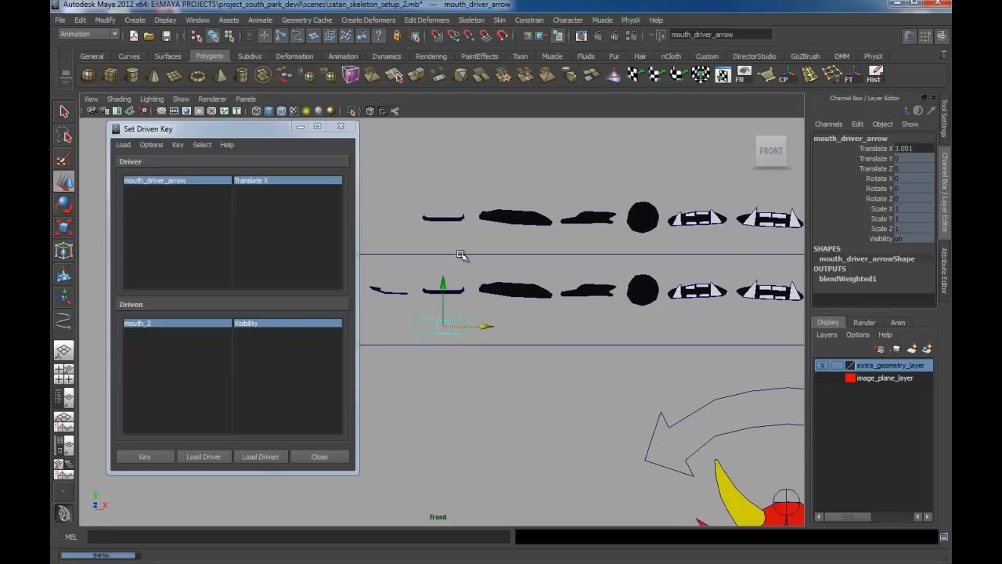
# Step: Examine the full length of the upper and framed mouth rows above the devil's head
pyautogui.keyDown('alt'); pyautogui.moveTo(613, 311); pyautogui.dragTo(591, 308, button='middle'); pyautogui.keyUp('alt')
pyautogui.keyDown('alt'); pyautogui.moveTo(591, 307); pyautogui.dragTo(401, 222, button='right'); pyautogui.keyUp('alt')
pyautogui.keyDown('alt'); pyautogui.moveTo(686, 302); pyautogui.dragTo(460, 240, button='right'); pyautogui.keyUp('alt')
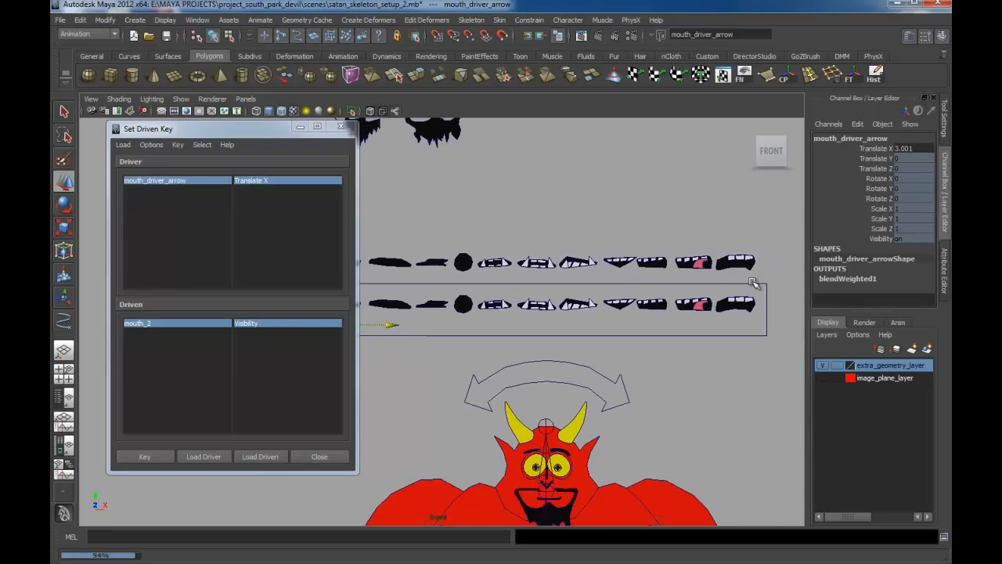
pyautogui.keyDown('alt'); pyautogui.moveTo(589, 297); pyautogui.dragTo(702, 285, button='middle'); pyautogui.keyUp('alt')
pyautogui.keyDown('alt'); pyautogui.moveTo(702, 285); pyautogui.dragTo(722, 349, button='right'); pyautogui.keyUp('alt')
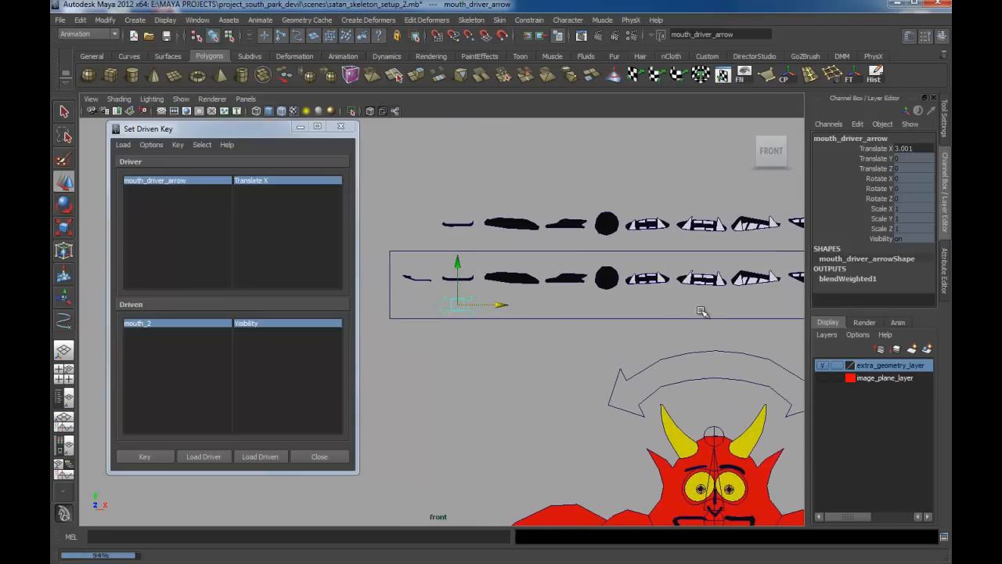
pyautogui.keyDown('alt'); pyautogui.moveTo(693, 311); pyautogui.dragTo(590, 309, button='middle'); pyautogui.keyUp('alt')
pyautogui.keyDown('alt'); pyautogui.moveTo(590, 309); pyautogui.dragTo(528, 287, button='right'); pyautogui.keyUp('alt')
pyautogui.keyDown('alt'); pyautogui.moveTo(728, 304); pyautogui.dragTo(609, 316, button='middle'); pyautogui.keyUp('alt')
pyautogui.keyDown('alt'); pyautogui.moveTo(577, 282); pyautogui.dragTo(838, 278, button='middle'); pyautogui.keyUp('alt')
pyautogui.keyDown('alt'); pyautogui.moveTo(626, 286); pyautogui.dragTo(606, 290, button='middle'); pyautogui.keyUp('alt')
pyautogui.keyDown('alt'); pyautogui.moveTo(606, 290); pyautogui.dragTo(648, 342, button='right'); pyautogui.keyUp('alt')
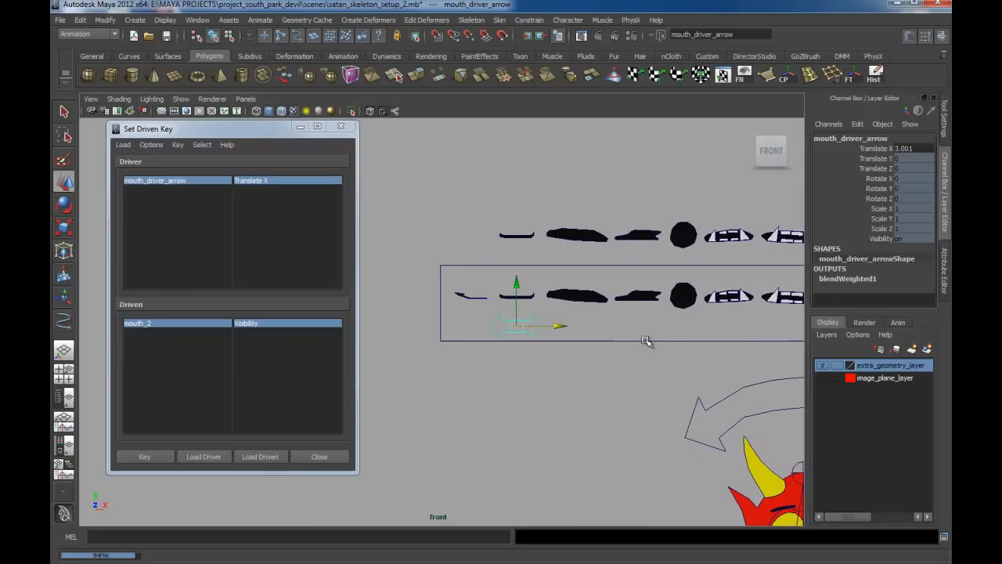
# Step: Slide mouth_driver_arrow beneath the third framed mouth, to Translate X 7
pyautogui.click(577, 297)
pyautogui.keyDown('alt'); pyautogui.moveTo(619, 324); pyautogui.dragTo(564, 318, button='middle'); pyautogui.keyUp('alt')
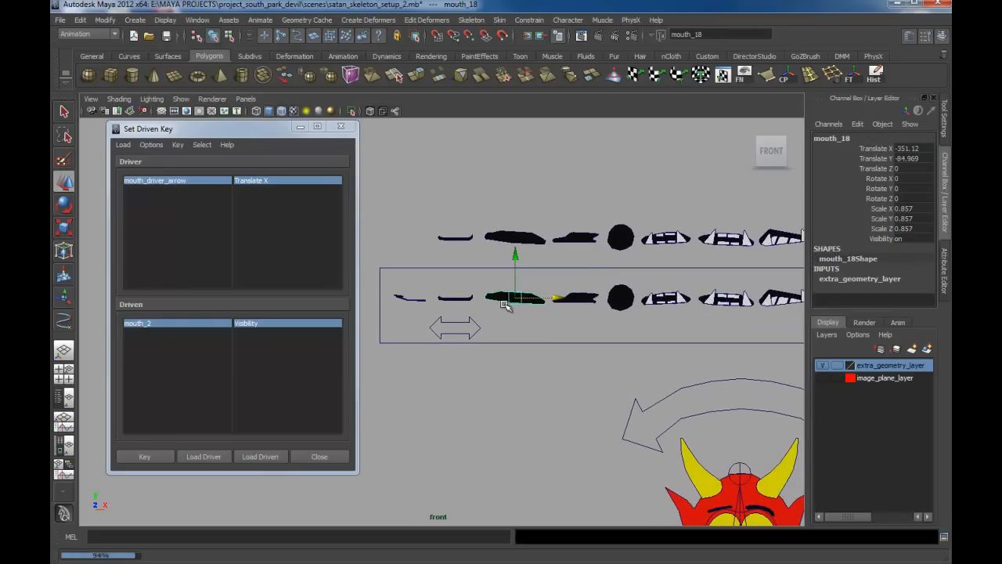
pyautogui.click(464, 324)
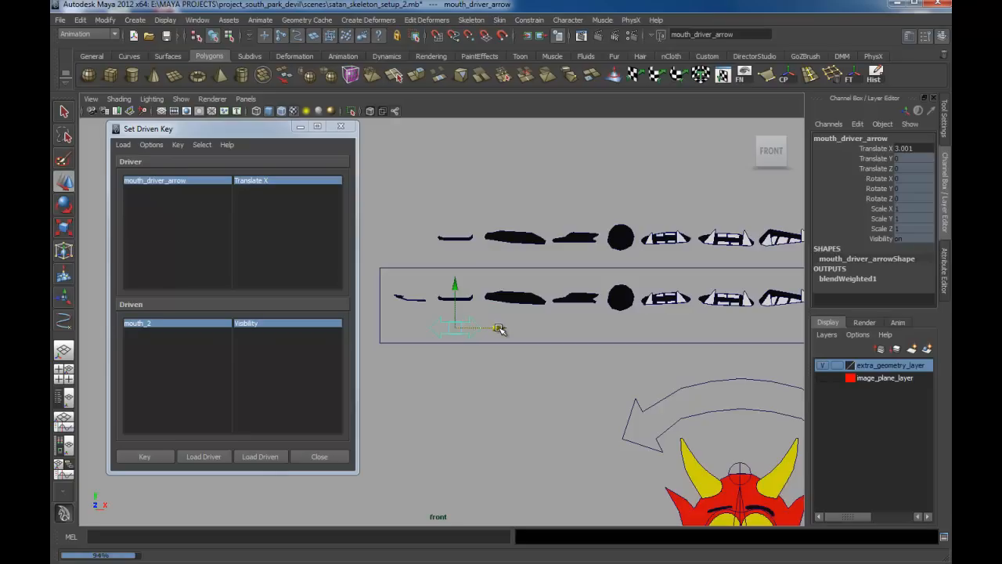
pyautogui.moveTo(499, 329); pyautogui.dragTo(514, 327)
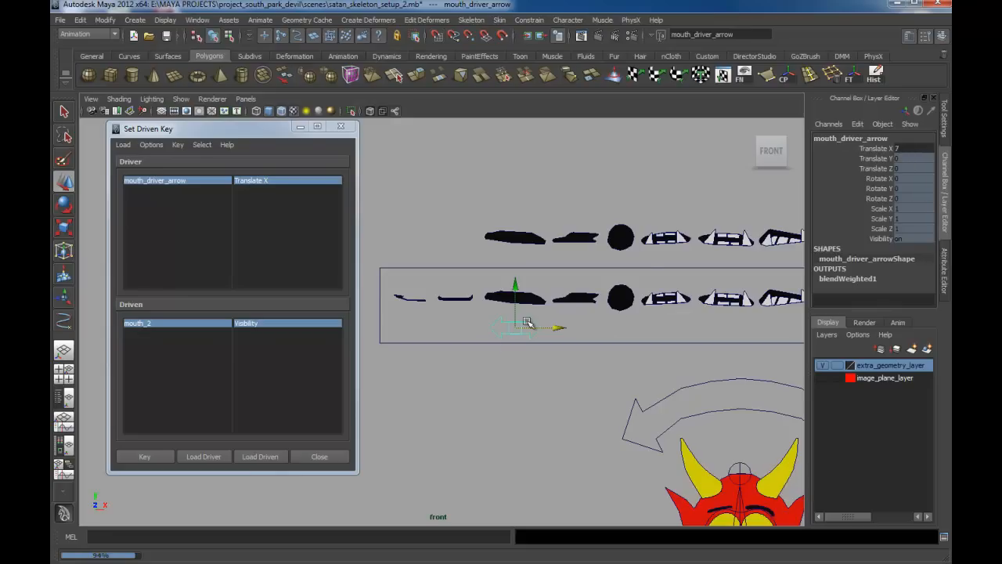
pyautogui.moveTo(554, 329); pyautogui.dragTo(565, 328)
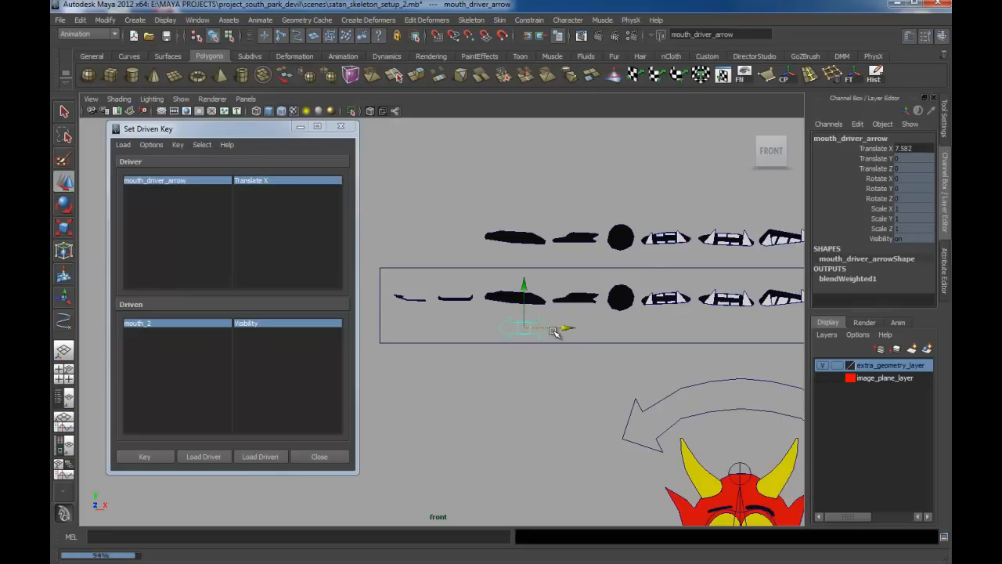
pyautogui.hotkey('ctrl', 'z')
# Step: Test mouth_2's visibility switch by sliding mouth_driver_arrow to Translate X 3 and back to 7
pyautogui.keyDown('alt'); pyautogui.moveTo(572, 329); pyautogui.dragTo(583, 326, button='middle'); pyautogui.keyUp('alt')
pyautogui.keyDown('alt'); pyautogui.moveTo(583, 326); pyautogui.dragTo(610, 347, button='right'); pyautogui.keyUp('alt')
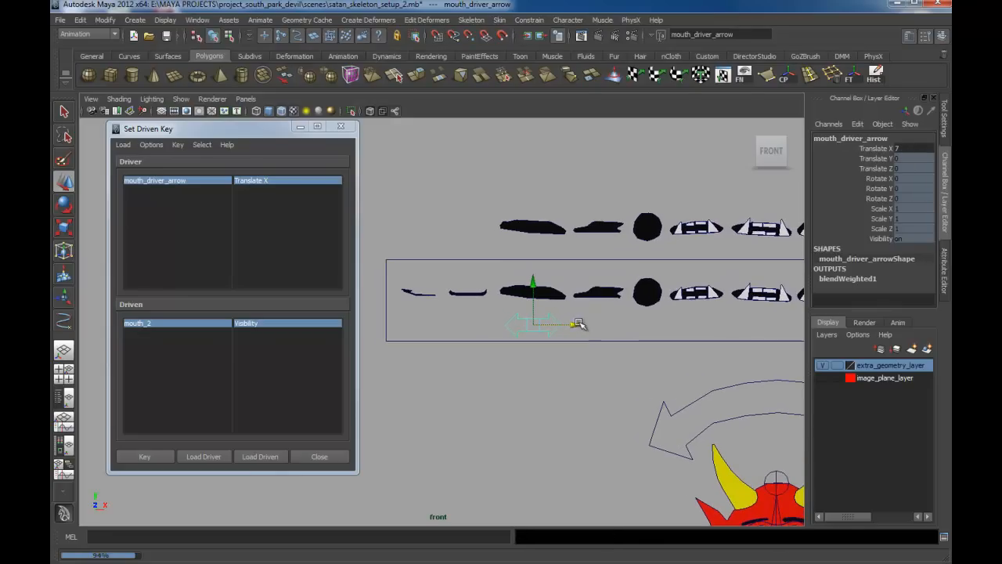
pyautogui.moveTo(576, 326); pyautogui.dragTo(511, 325)
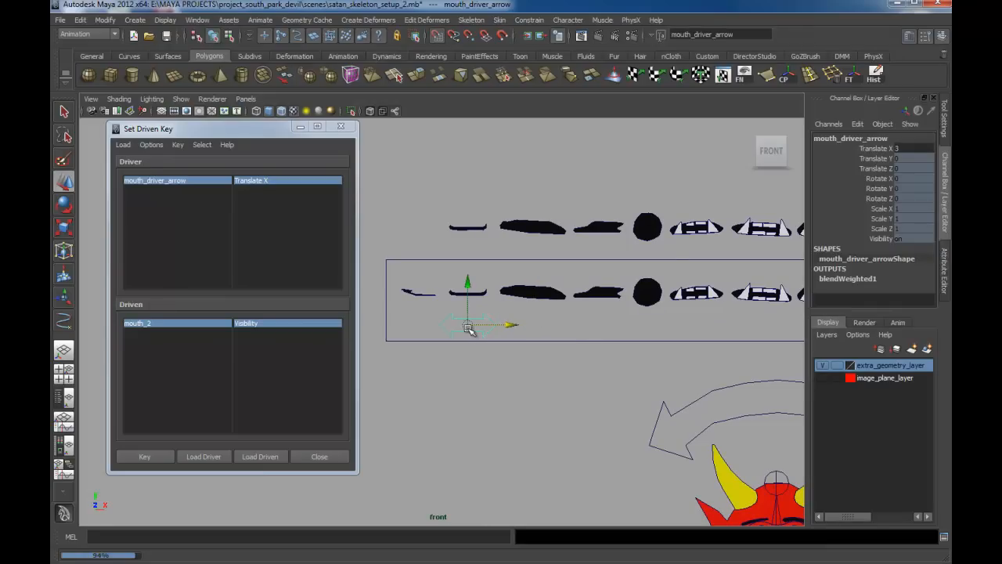
pyautogui.moveTo(510, 327); pyautogui.dragTo(575, 324)
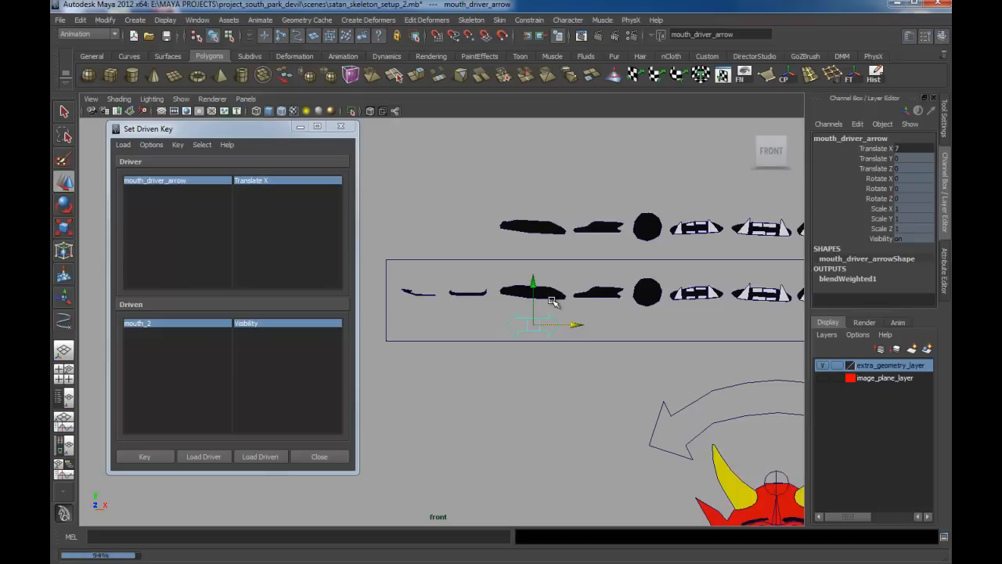
# Step: Load mouth_3 from the upper row as the driven object and key its Visibility as on at the arrow's current position
pyautogui.click(540, 228)
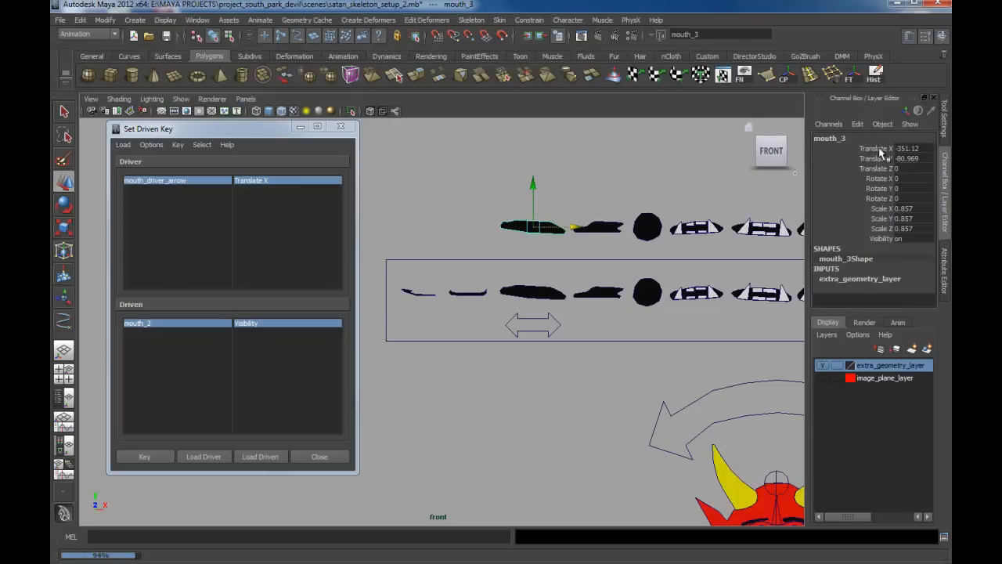
pyautogui.keyDown('alt'); pyautogui.moveTo(648, 192); pyautogui.dragTo(556, 183, button='middle'); pyautogui.keyUp('alt')
pyautogui.scroll(-3, 556, 183)
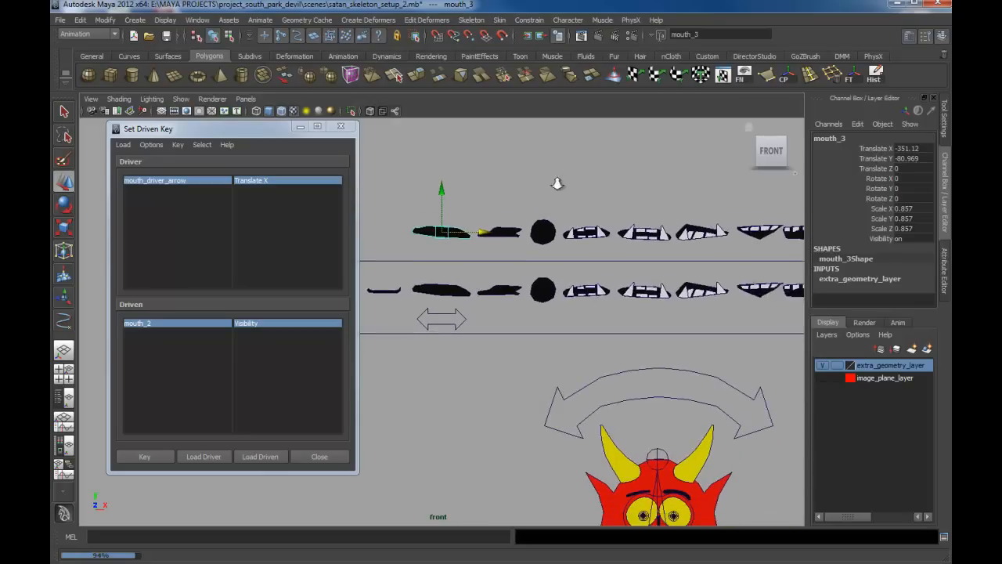
pyautogui.keyDown('alt'); pyautogui.moveTo(640, 221); pyautogui.dragTo(687, 196, button='middle'); pyautogui.keyUp('alt')
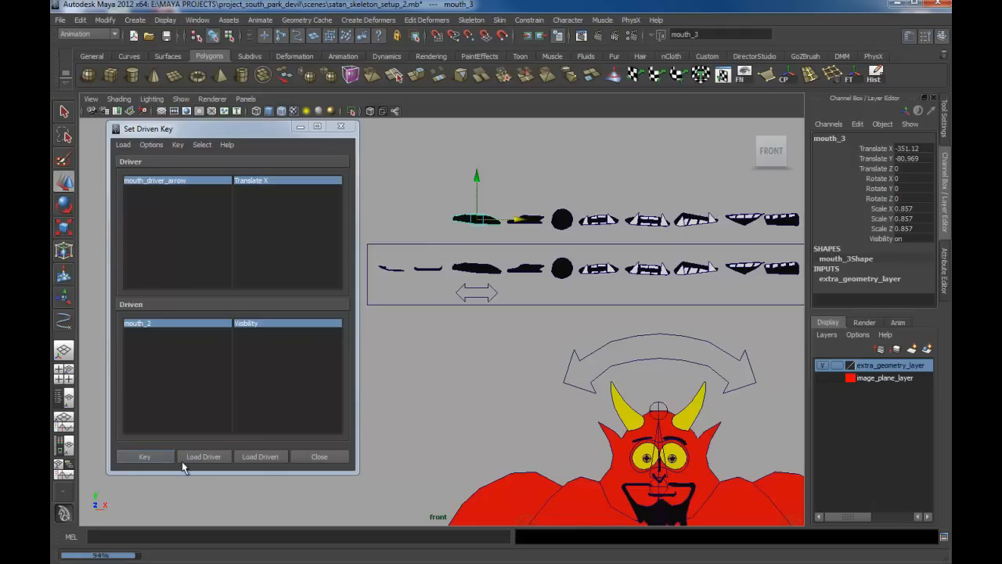
pyautogui.click(260, 457)
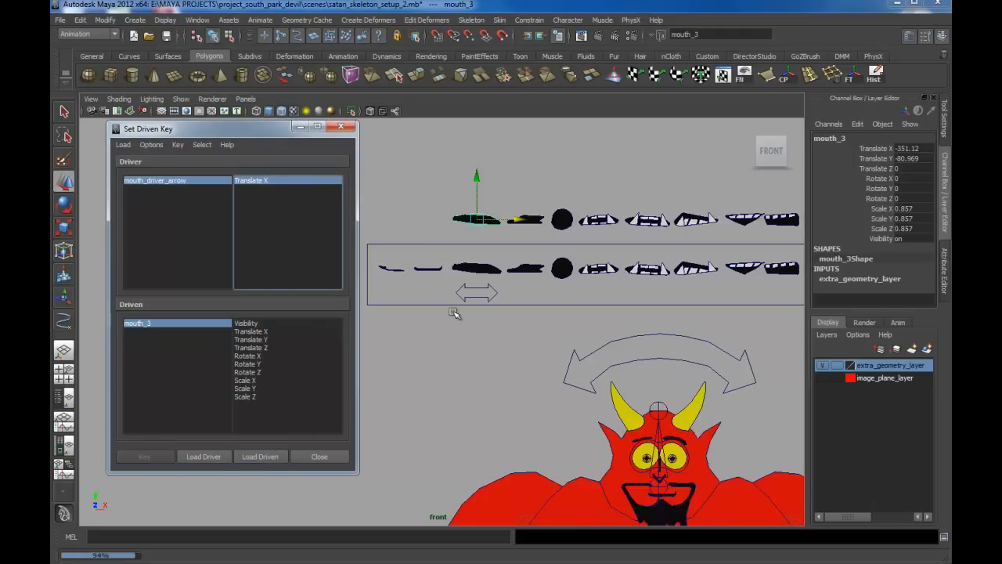
pyautogui.click(247, 323)
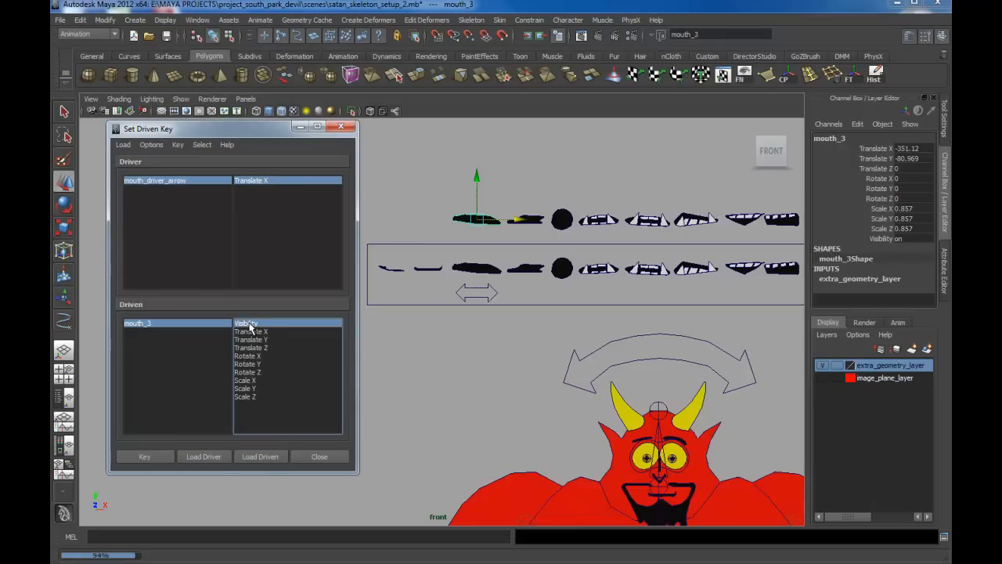
pyautogui.click(146, 457)
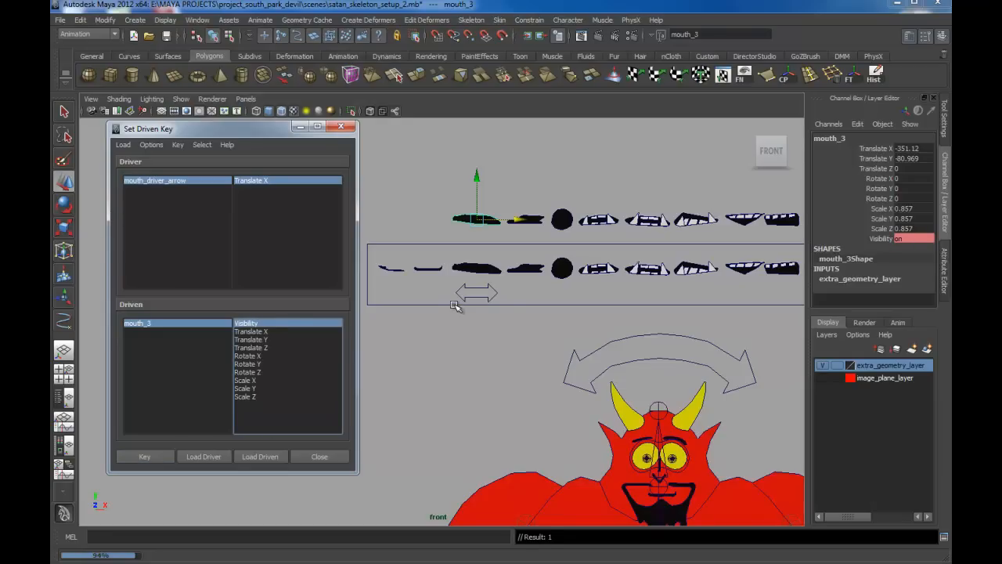
# Step: Move mouth_driver_arrow to Translate X 11 beneath the fourth framed mouth, and key mouth_3's Visibility as off there
pyautogui.click(474, 292)
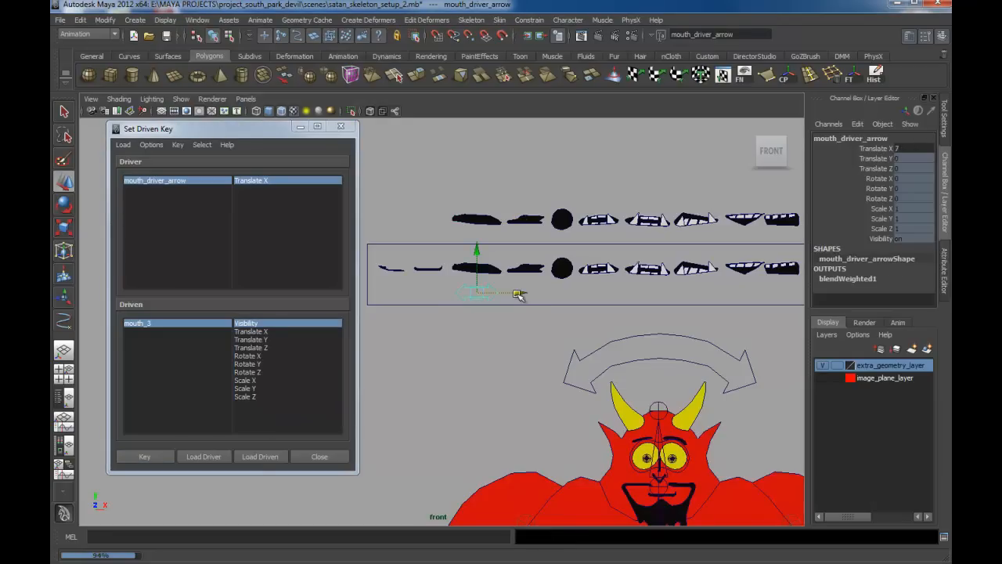
pyautogui.moveTo(519, 293); pyautogui.dragTo(524, 293)
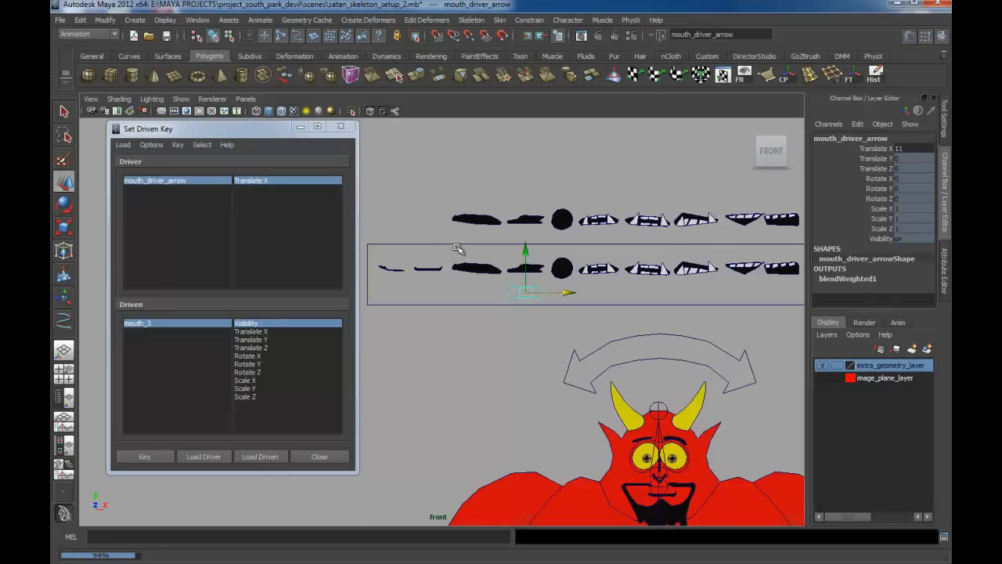
pyautogui.click(484, 221)
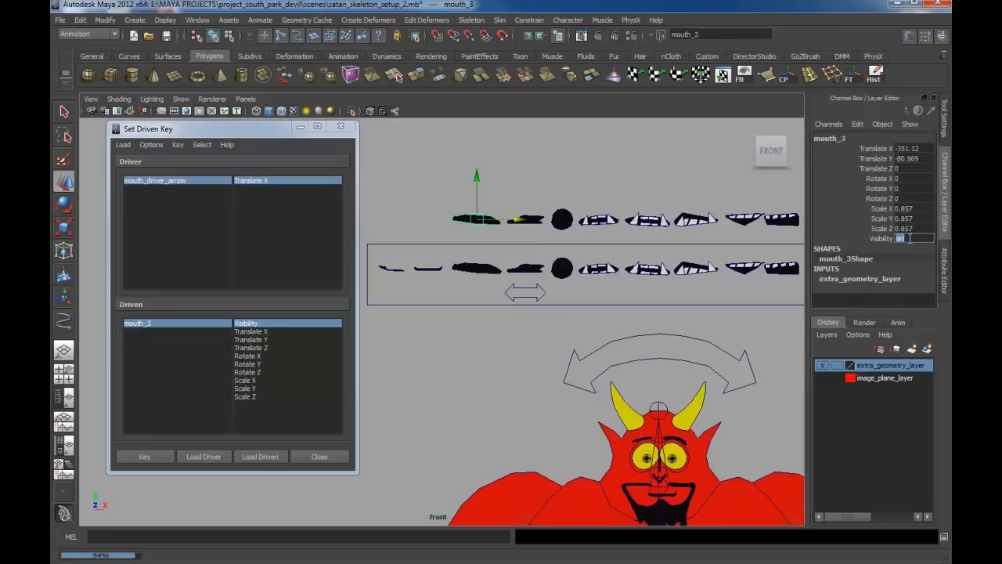
pyautogui.press('Return')
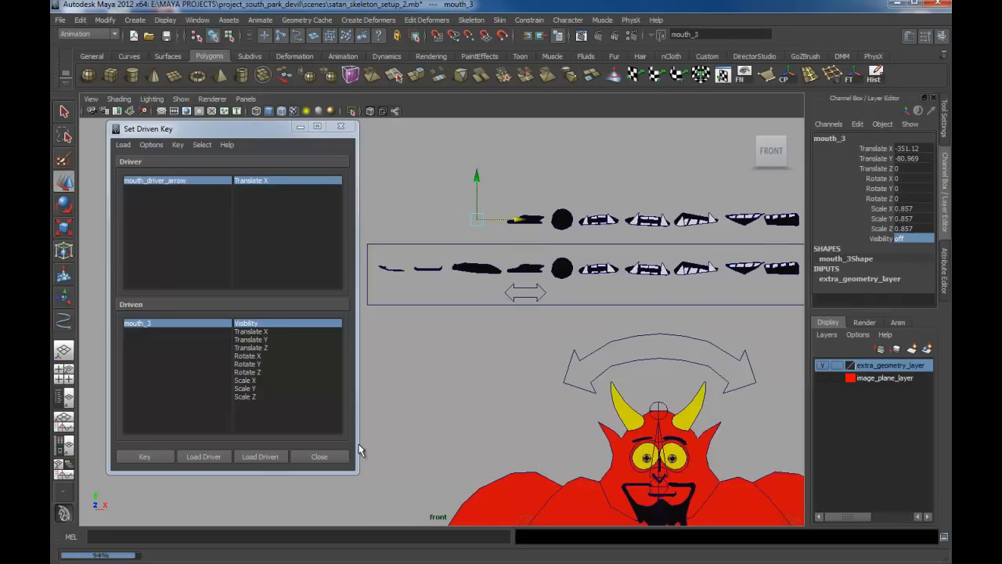
pyautogui.click(153, 457)
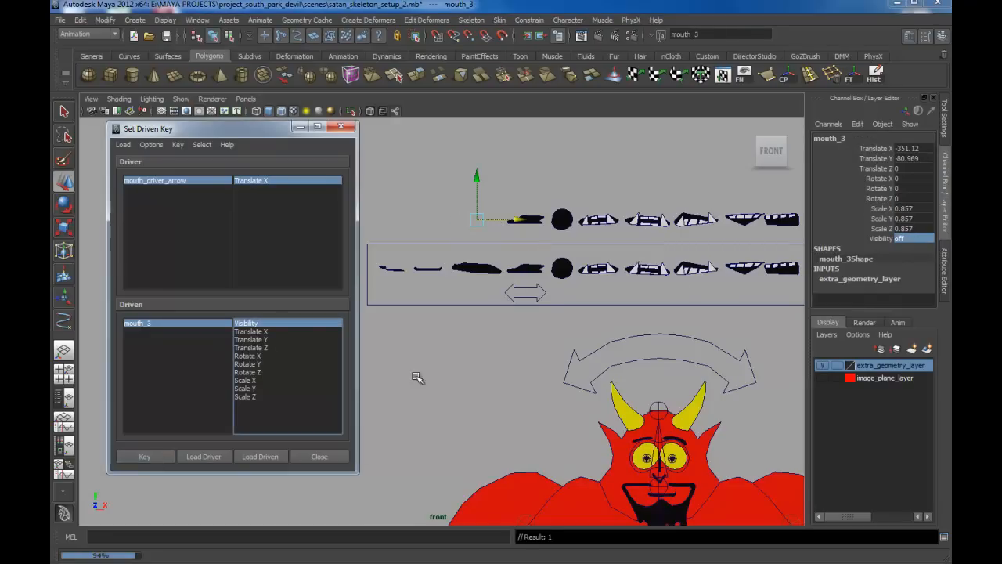
# Step: Snap mouth_driver_arrow to Translate X 3 beneath the second framed mouth, and key mouth_3's Visibility as off there
pyautogui.click(525, 287)
pyautogui.moveTo(567, 295); pyautogui.dragTo(472, 289)
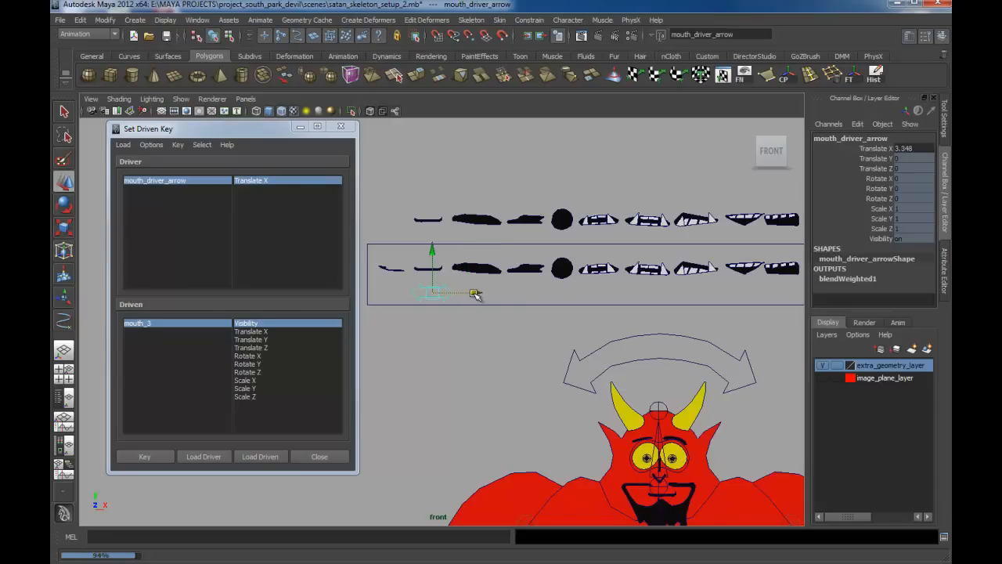
pyautogui.press('x')
pyautogui.moveTo(474, 293); pyautogui.dragTo(431, 292)
pyautogui.click(480, 219)
pyautogui.doubleClick(906, 238)
pyautogui.press('Return')
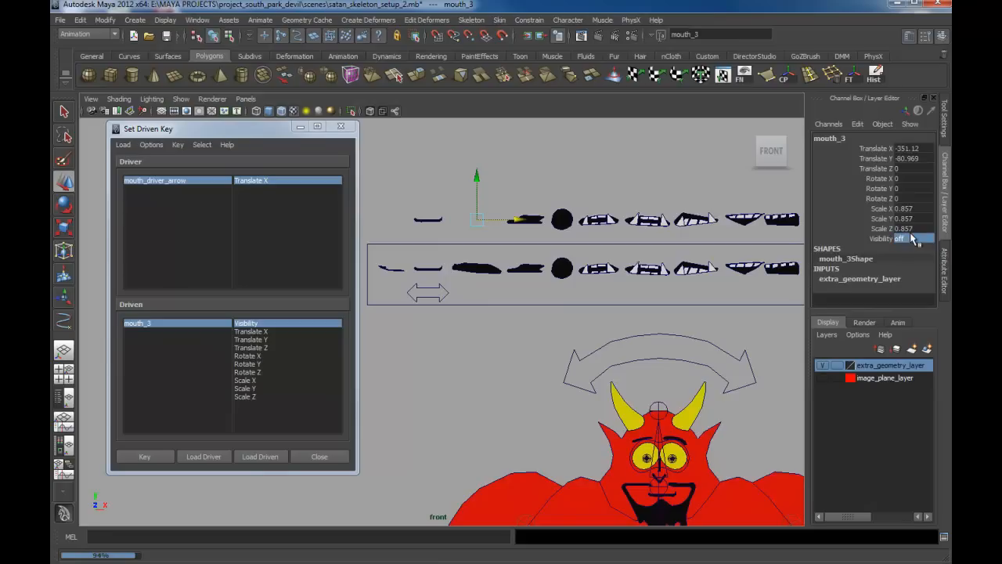
pyautogui.click(145, 458)
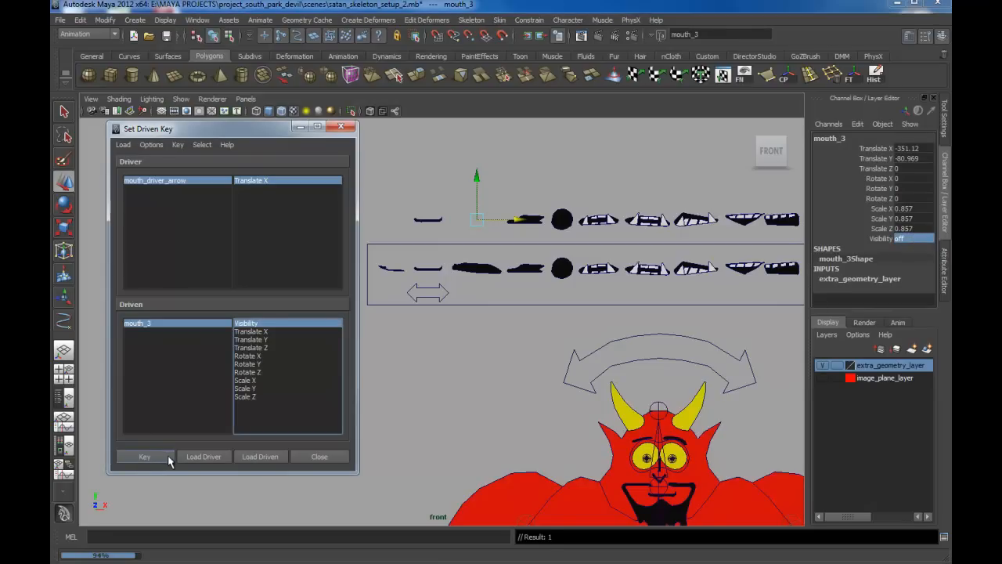
# Step: Slide mouth_driver_arrow back beneath the first framed mouth, to Translate X 0, undoing the overshoot past the frame
pyautogui.click(450, 296)
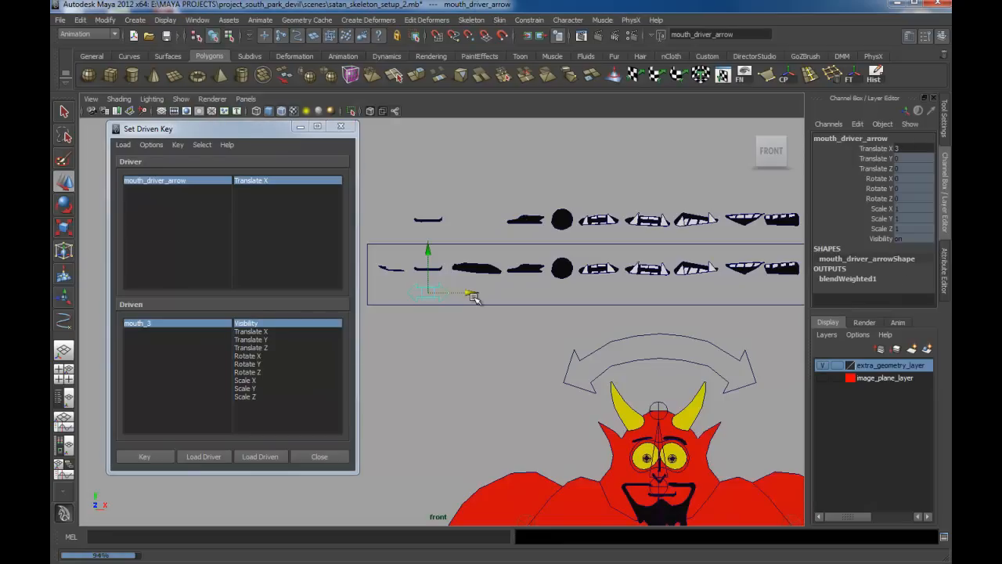
pyautogui.moveTo(461, 294); pyautogui.dragTo(440, 283)
pyautogui.keyDown('alt'); pyautogui.moveTo(473, 293); pyautogui.dragTo(566, 286, button='middle'); pyautogui.keyUp('alt')
pyautogui.keyDown('alt'); pyautogui.moveTo(566, 286); pyautogui.dragTo(549, 280, button='right'); pyautogui.keyUp('alt')
pyautogui.moveTo(541, 270); pyautogui.dragTo(441, 264)
pyautogui.keyDown('alt'); pyautogui.moveTo(510, 287); pyautogui.dragTo(507, 279, button='right'); pyautogui.keyUp('alt')
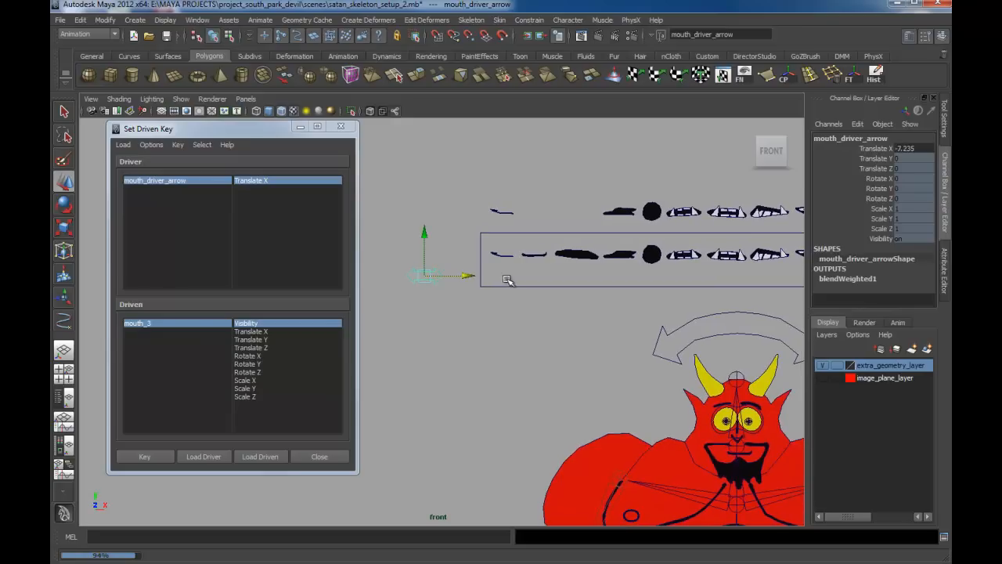
pyautogui.hotkey('ctrl', 'z')
pyautogui.keyDown('alt'); pyautogui.moveTo(559, 331); pyautogui.dragTo(449, 339, button='middle'); pyautogui.keyUp('alt')
pyautogui.keyDown('alt'); pyautogui.moveTo(513, 332); pyautogui.dragTo(550, 365, button='right'); pyautogui.keyUp('alt')
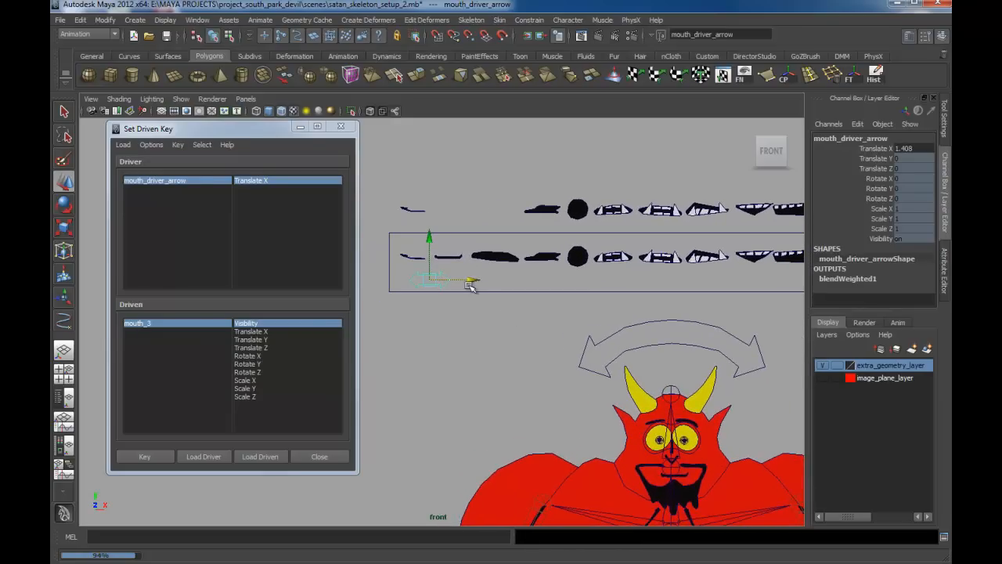
pyautogui.keyDown('alt'); pyautogui.moveTo(480, 292); pyautogui.dragTo(559, 321, button='middle'); pyautogui.keyUp('alt')
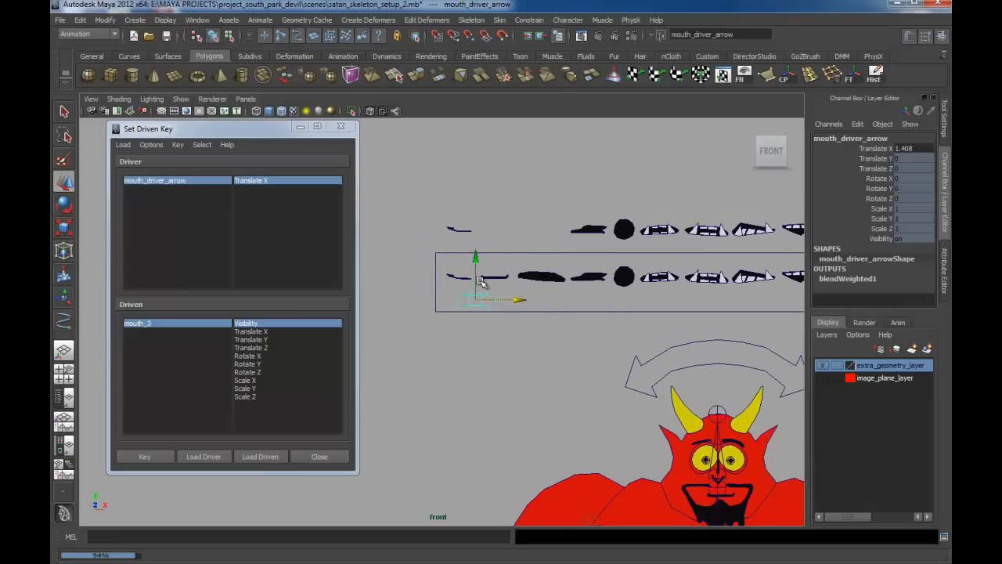
pyautogui.moveTo(518, 299); pyautogui.dragTo(502, 299)
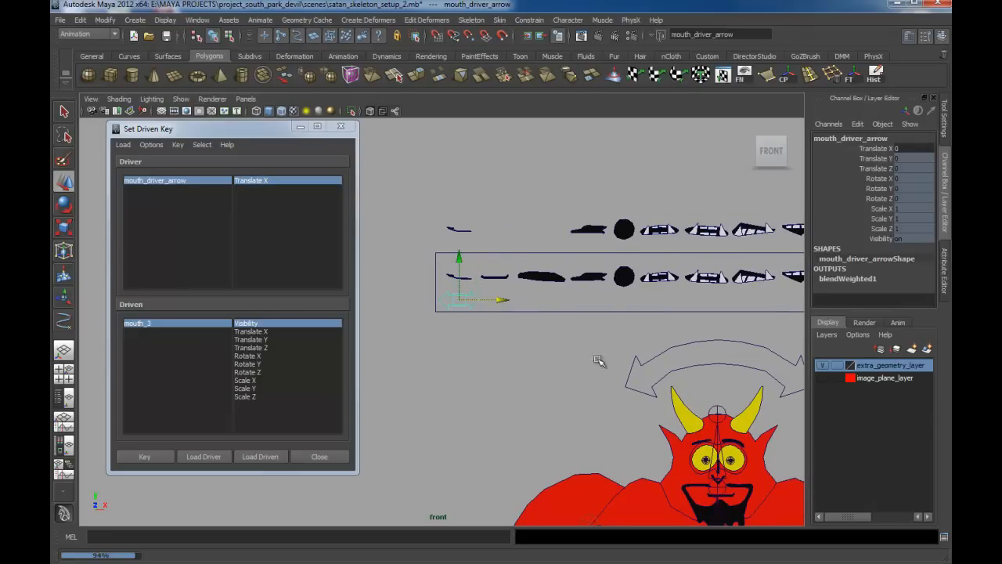
# Step: Delete the old mouth_1 shape parented to the neck joint on the devil's face
pyautogui.keyDown('alt'); pyautogui.moveTo(626, 370); pyautogui.dragTo(586, 343, button='middle'); pyautogui.keyUp('alt')
pyautogui.keyDown('alt'); pyautogui.moveTo(587, 342); pyautogui.dragTo(551, 325, button='right'); pyautogui.keyUp('alt')
pyautogui.click(515, 368)
pyautogui.keyDown('alt'); pyautogui.moveTo(589, 377); pyautogui.dragTo(587, 325, button='middle'); pyautogui.keyUp('alt')
pyautogui.keyDown('alt'); pyautogui.moveTo(587, 325); pyautogui.dragTo(603, 327, button='right'); pyautogui.keyUp('alt')
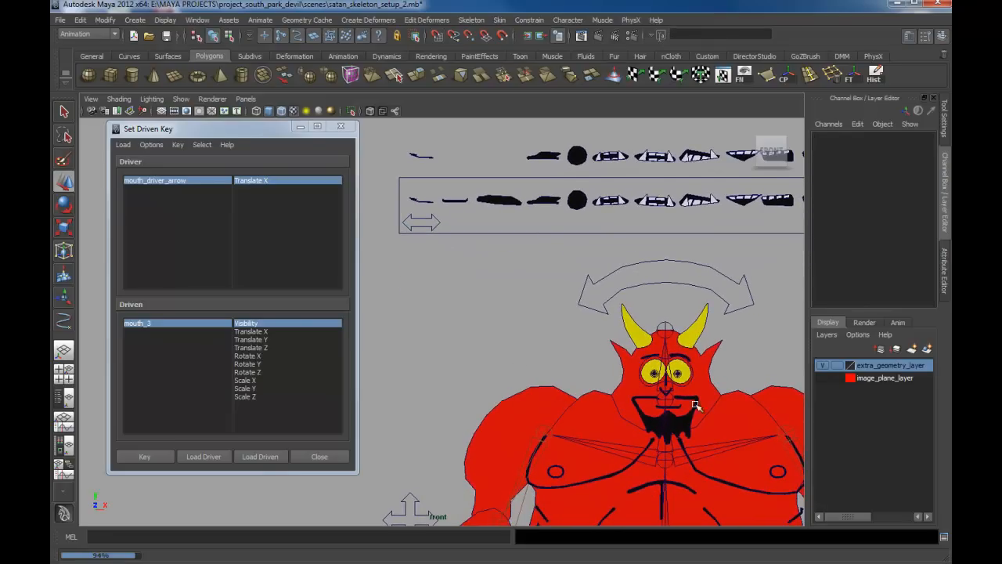
pyautogui.keyDown('alt'); pyautogui.moveTo(695, 405); pyautogui.dragTo(667, 394, button='middle'); pyautogui.keyUp('alt')
pyautogui.keyDown('alt'); pyautogui.moveTo(667, 394); pyautogui.dragTo(737, 462, button='right'); pyautogui.keyUp('alt')
pyautogui.keyDown('alt'); pyautogui.moveTo(737, 462); pyautogui.dragTo(526, 392, button='middle'); pyautogui.keyUp('alt')
pyautogui.keyDown('alt'); pyautogui.moveTo(526, 391); pyautogui.dragTo(600, 394, button='right'); pyautogui.keyUp('alt')
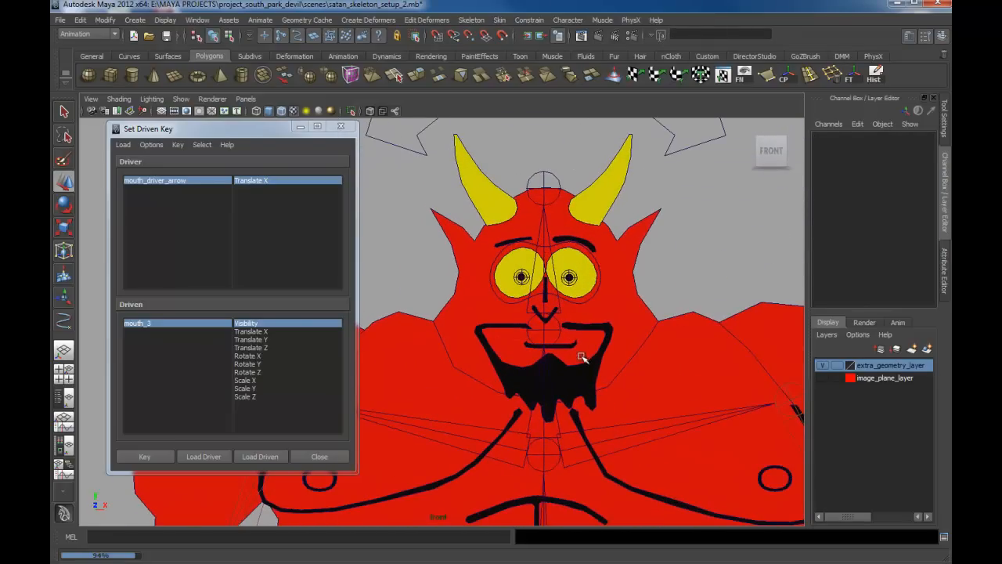
pyautogui.click(575, 346)
pyautogui.keyDown('alt'); pyautogui.moveTo(574, 346); pyautogui.dragTo(609, 383, button='middle'); pyautogui.keyUp('alt')
pyautogui.keyDown('alt'); pyautogui.moveTo(609, 383); pyautogui.dragTo(466, 280, button='right'); pyautogui.keyUp('alt')
pyautogui.keyDown('alt'); pyautogui.moveTo(466, 281); pyautogui.dragTo(575, 523, button='middle'); pyautogui.keyUp('alt')
pyautogui.keyDown('alt'); pyautogui.moveTo(488, 342); pyautogui.dragTo(622, 356, button='middle'); pyautogui.keyUp('alt')
pyautogui.keyDown('alt'); pyautogui.moveTo(662, 384); pyautogui.dragTo(595, 329, button='middle'); pyautogui.keyUp('alt')
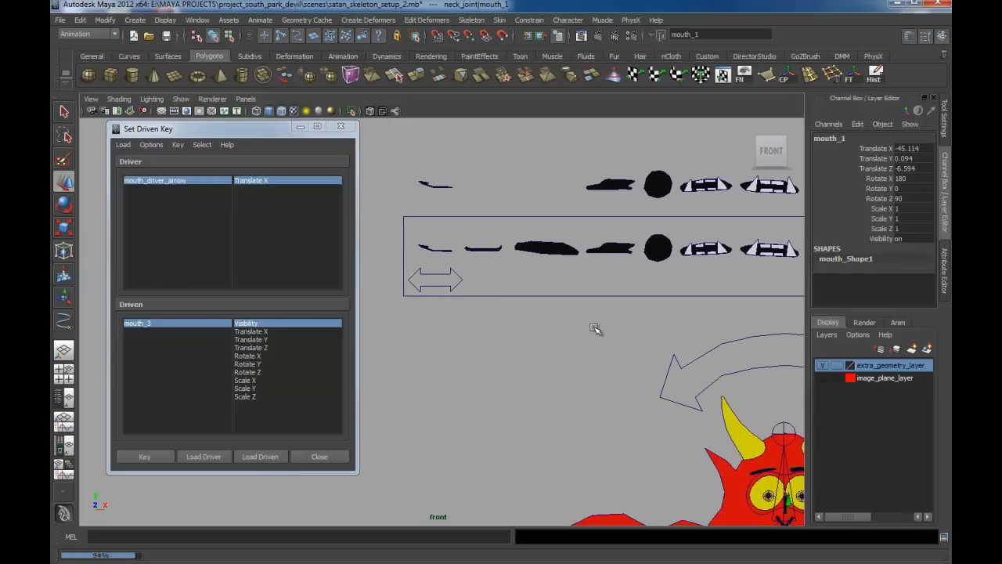
pyautogui.keyDown('alt'); pyautogui.moveTo(621, 363); pyautogui.dragTo(440, 148, button='middle'); pyautogui.keyUp('alt')
pyautogui.keyDown('alt'); pyautogui.moveTo(558, 234); pyautogui.dragTo(544, 232, button='middle'); pyautogui.keyUp('alt')
pyautogui.press('Delete')
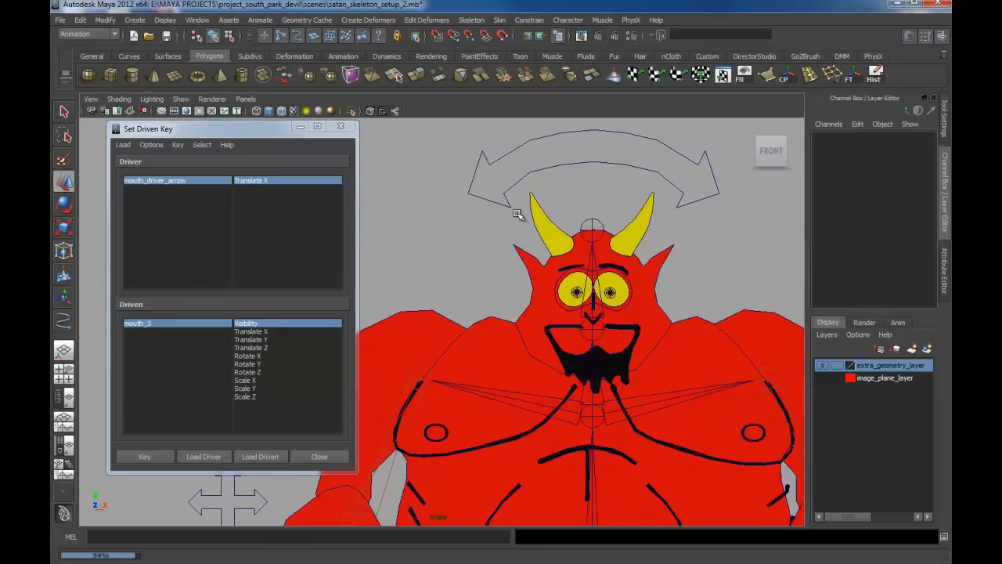
# Step: Unlock the Translate, Rotate and Scale channels of mouth_1, the first mouth in the row above the frame
pyautogui.keyDown('alt'); pyautogui.moveTo(433, 296); pyautogui.dragTo(633, 432, button='middle'); pyautogui.keyUp('alt')
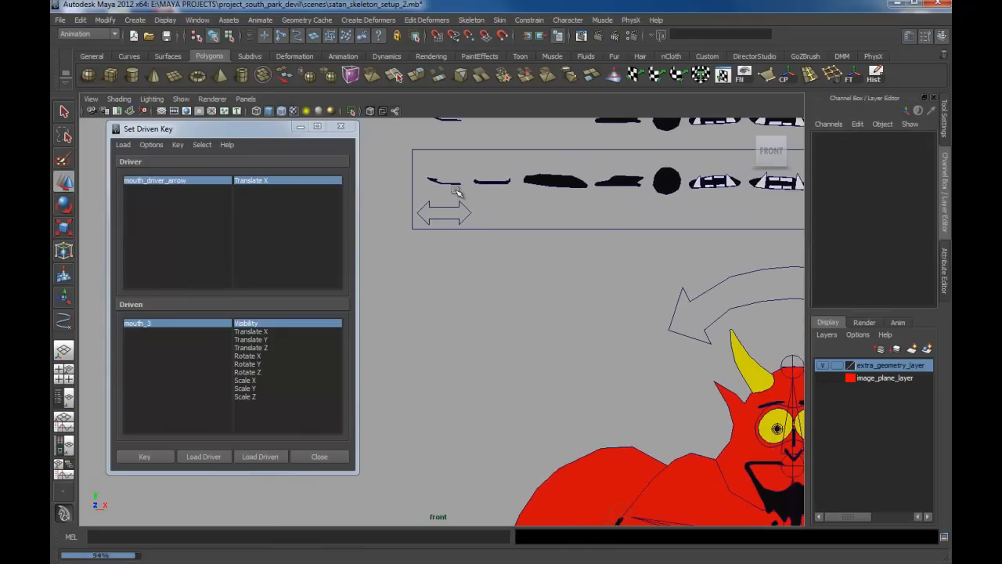
pyautogui.click(454, 183)
pyautogui.keyDown('alt'); pyautogui.moveTo(514, 246); pyautogui.dragTo(471, 247, button='middle'); pyautogui.keyUp('alt')
pyautogui.keyDown('alt'); pyautogui.moveTo(471, 248); pyautogui.dragTo(438, 232, button='right'); pyautogui.keyUp('alt')
pyautogui.keyDown('alt'); pyautogui.moveTo(423, 213); pyautogui.dragTo(440, 283, button='middle'); pyautogui.keyUp('alt')
pyautogui.click(435, 217)
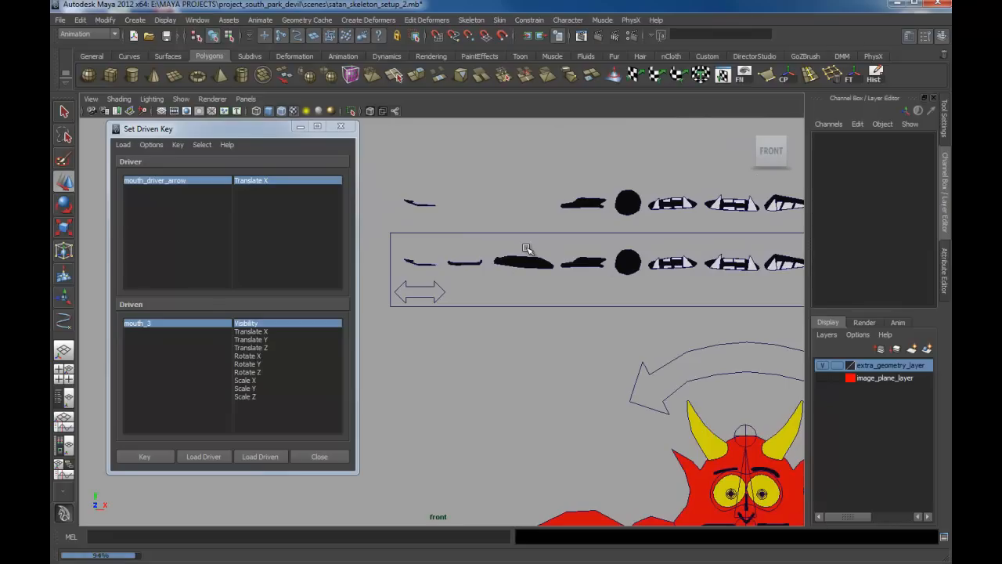
pyautogui.moveTo(412, 186); pyautogui.dragTo(449, 216)
pyautogui.keyDown('alt'); pyautogui.moveTo(538, 225); pyautogui.dragTo(356, 137, button='right'); pyautogui.keyUp('alt')
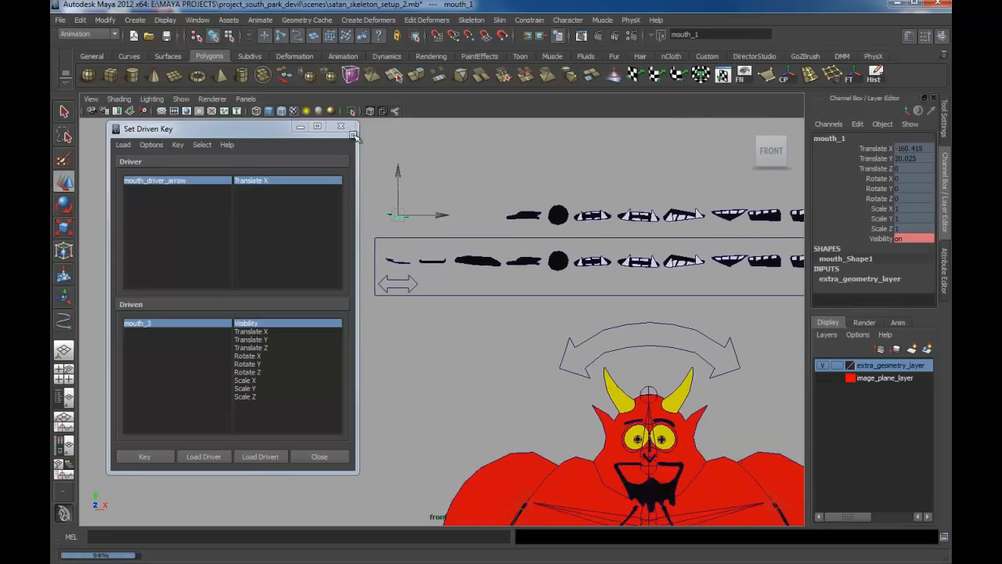
pyautogui.keyDown('alt'); pyautogui.moveTo(429, 202); pyautogui.dragTo(483, 183, button='middle'); pyautogui.keyUp('alt')
pyautogui.press('q')
pyautogui.press('w')
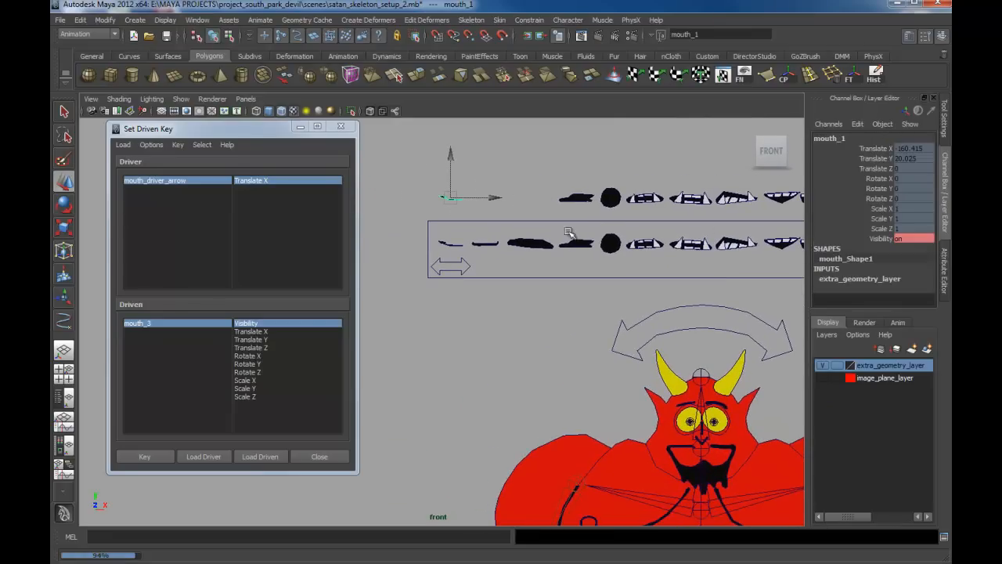
pyautogui.click(882, 149)
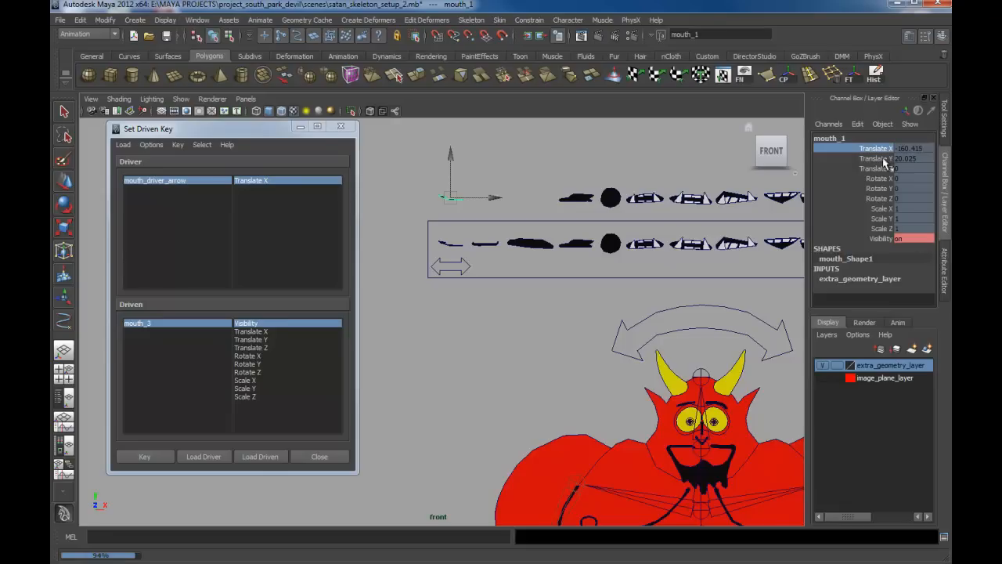
pyautogui.keyDown('shift'); pyautogui.click(885, 235); pyautogui.keyUp('shift')
pyautogui.rightClick(885, 229)
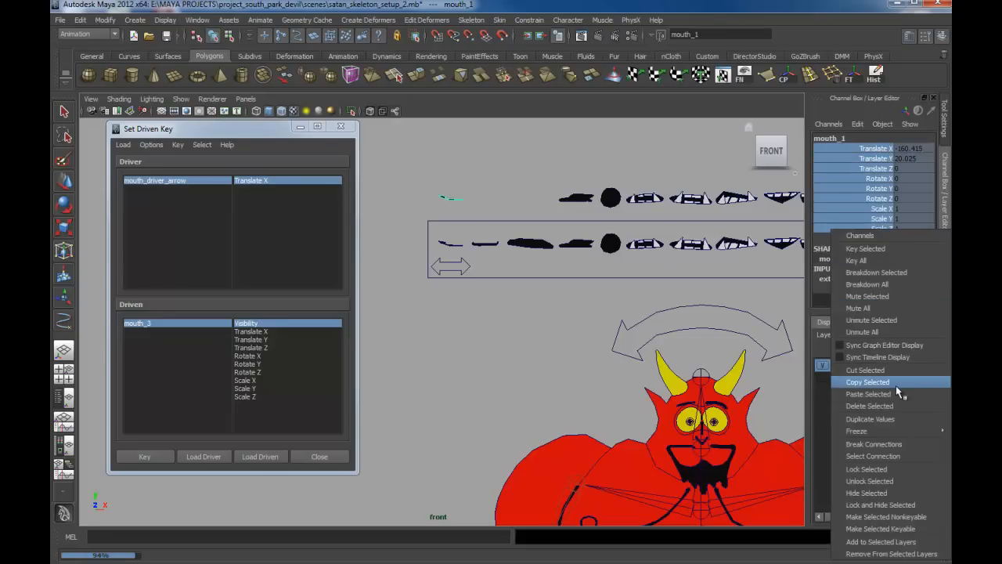
pyautogui.click(888, 478)
# Step: Move mouth_1 onto the devil's face between nose and beard, at about Translate X -138.4 and Translate Y -2.4
pyautogui.keyDown('alt'); pyautogui.moveTo(624, 315); pyautogui.dragTo(503, 242, button='right'); pyautogui.keyUp('alt')
pyautogui.keyDown('alt'); pyautogui.moveTo(504, 241); pyautogui.dragTo(473, 195, button='middle'); pyautogui.keyUp('alt')
pyautogui.press('w')
pyautogui.moveTo(425, 159); pyautogui.dragTo(609, 341)
pyautogui.keyDown('alt'); pyautogui.moveTo(625, 341); pyautogui.dragTo(622, 342, button='right'); pyautogui.keyUp('alt')
pyautogui.keyDown('alt'); pyautogui.moveTo(621, 342); pyautogui.dragTo(598, 297, button='middle'); pyautogui.keyUp('alt')
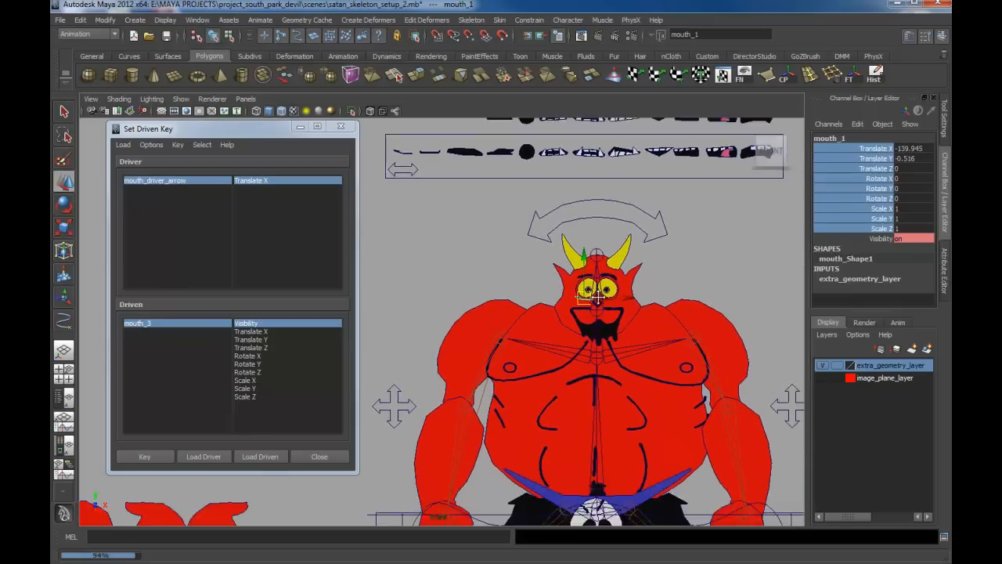
pyautogui.keyDown('alt'); pyautogui.moveTo(598, 298); pyautogui.dragTo(716, 337, button='right'); pyautogui.keyUp('alt')
pyautogui.keyDown('alt'); pyautogui.moveTo(716, 338); pyautogui.dragTo(561, 337, button='middle'); pyautogui.keyUp('alt')
pyautogui.keyDown('alt'); pyautogui.moveTo(561, 337); pyautogui.dragTo(720, 423, button='right'); pyautogui.keyUp('alt')
pyautogui.keyDown('alt'); pyautogui.moveTo(618, 319); pyautogui.dragTo(604, 337, button='middle'); pyautogui.keyUp('alt')
pyautogui.keyDown('alt'); pyautogui.moveTo(604, 338); pyautogui.dragTo(689, 414, button='right'); pyautogui.keyUp('alt')
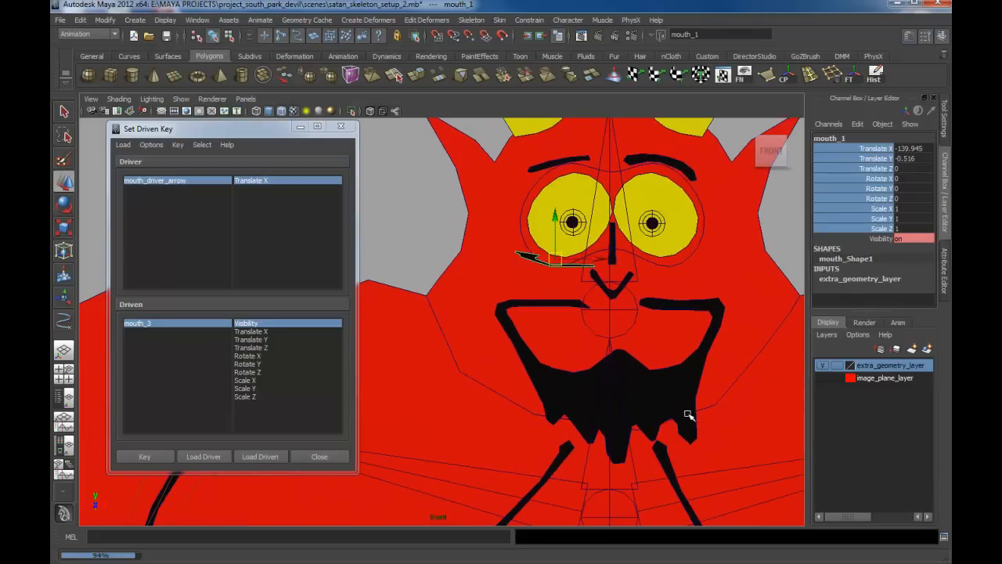
pyautogui.moveTo(558, 258); pyautogui.dragTo(613, 331)
# Step: In the perspective view, snap mouth_1 back in depth to the devil's face, at Translate Z -4.229
pyautogui.press('space')
pyautogui.click(610, 316)
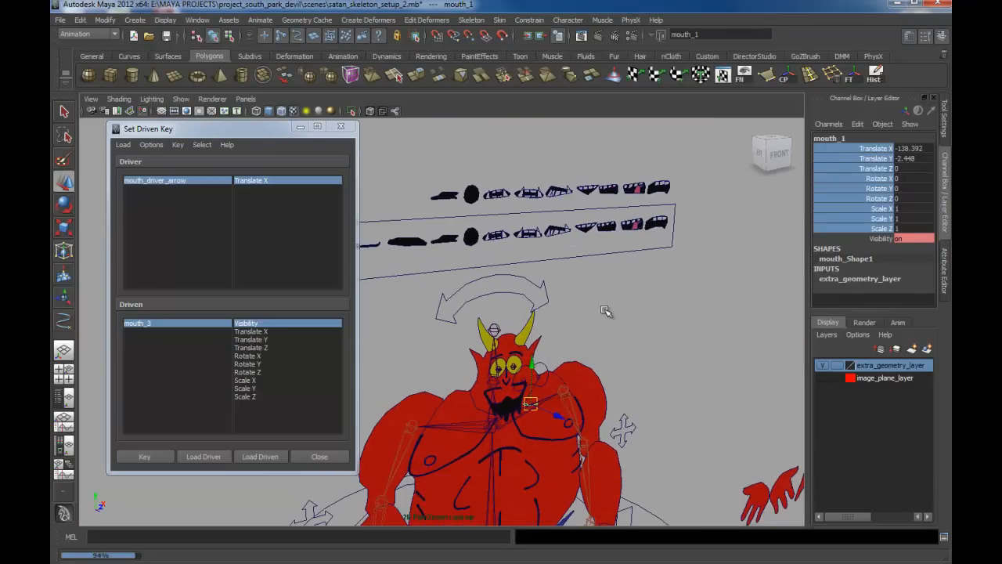
pyautogui.press('f')
pyautogui.keyDown('alt'); pyautogui.moveTo(591, 317); pyautogui.dragTo(673, 369); pyautogui.keyUp('alt')
pyautogui.keyDown('alt'); pyautogui.moveTo(673, 370); pyautogui.dragTo(403, 241, button='right'); pyautogui.keyUp('alt')
pyautogui.keyDown('alt'); pyautogui.moveTo(403, 241); pyautogui.dragTo(576, 258, button='middle'); pyautogui.keyUp('alt')
pyautogui.keyDown('alt'); pyautogui.moveTo(575, 258); pyautogui.dragTo(627, 321, button='right'); pyautogui.keyUp('alt')
pyautogui.keyDown('alt'); pyautogui.moveTo(627, 321); pyautogui.dragTo(548, 353); pyautogui.keyUp('alt')
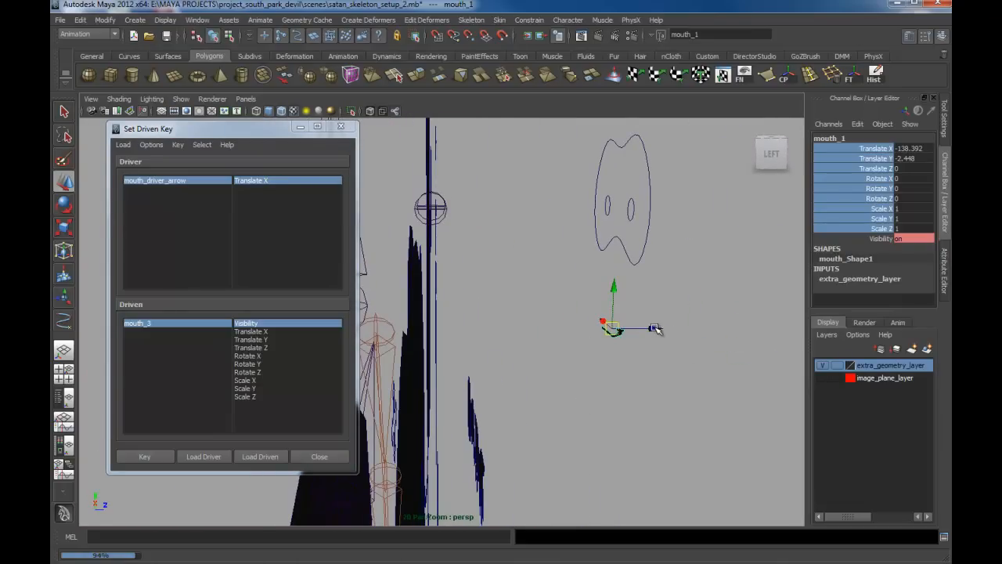
pyautogui.moveTo(541, 312); pyautogui.dragTo(470, 287)
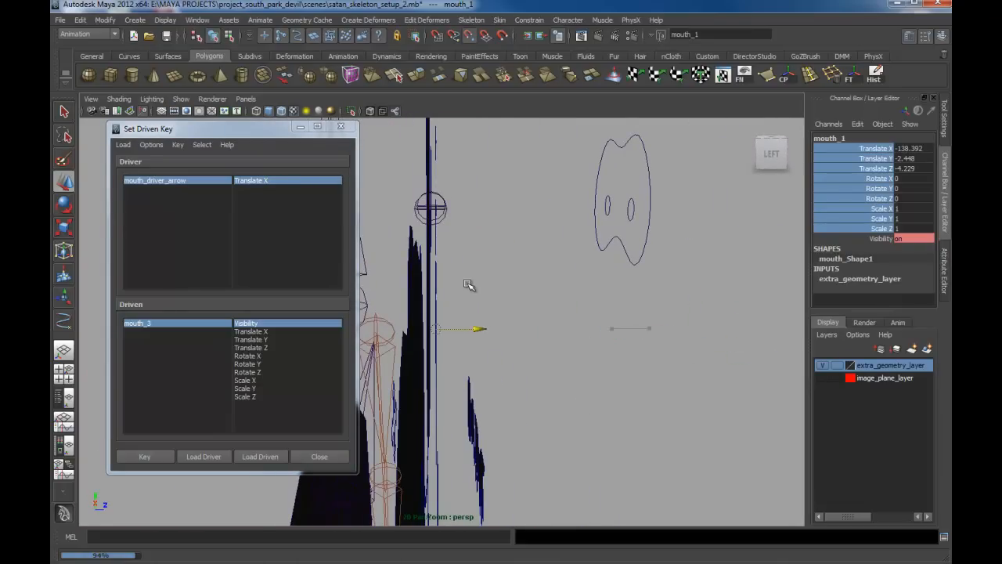
# Step: Parent mouth_1 to neck_joint on the devil's head
pyautogui.keyDown('alt'); pyautogui.moveTo(563, 366); pyautogui.dragTo(501, 343); pyautogui.keyUp('alt')
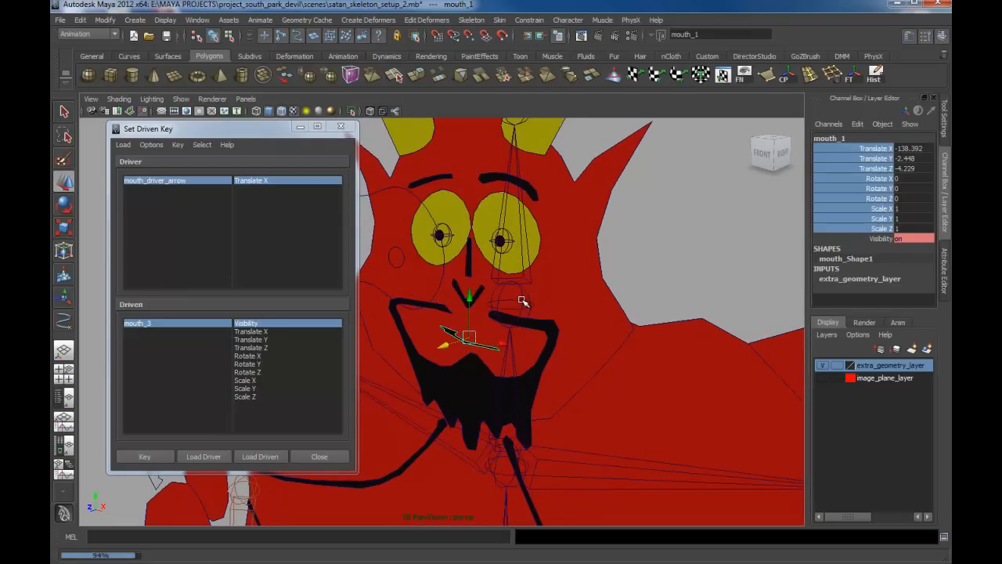
pyautogui.click(523, 301)
pyautogui.keyDown('alt'); pyautogui.moveTo(523, 301); pyautogui.dragTo(593, 318); pyautogui.keyUp('alt')
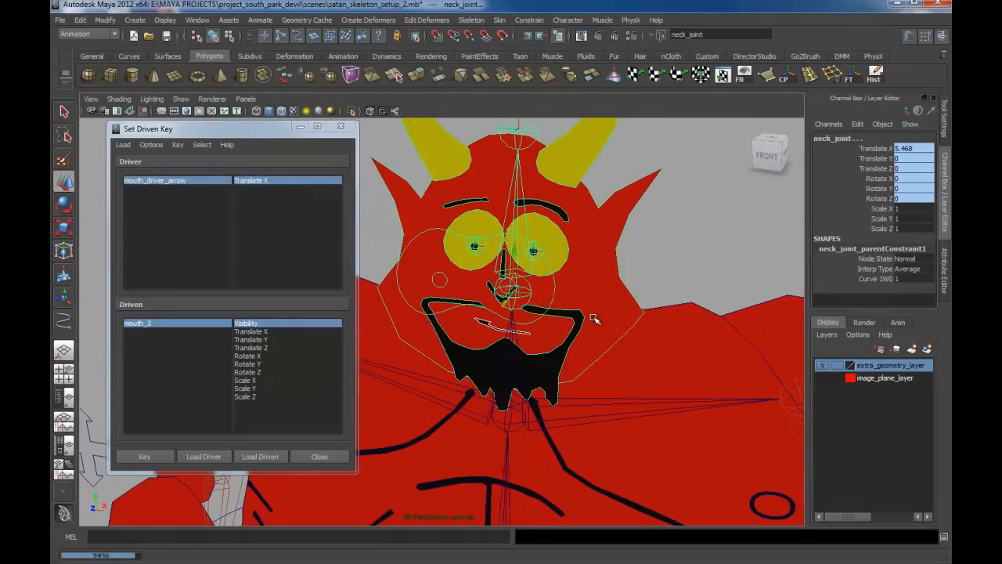
pyautogui.press('p')
# Step: Test whether mouth_1 follows the head by rotating head_control, and undo the rotation
pyautogui.keyDown('alt'); pyautogui.moveTo(599, 373); pyautogui.dragTo(456, 269, button='right'); pyautogui.keyUp('alt')
pyautogui.keyDown('alt'); pyautogui.moveTo(455, 268); pyautogui.dragTo(575, 266); pyautogui.keyUp('alt')
pyautogui.click(598, 228)
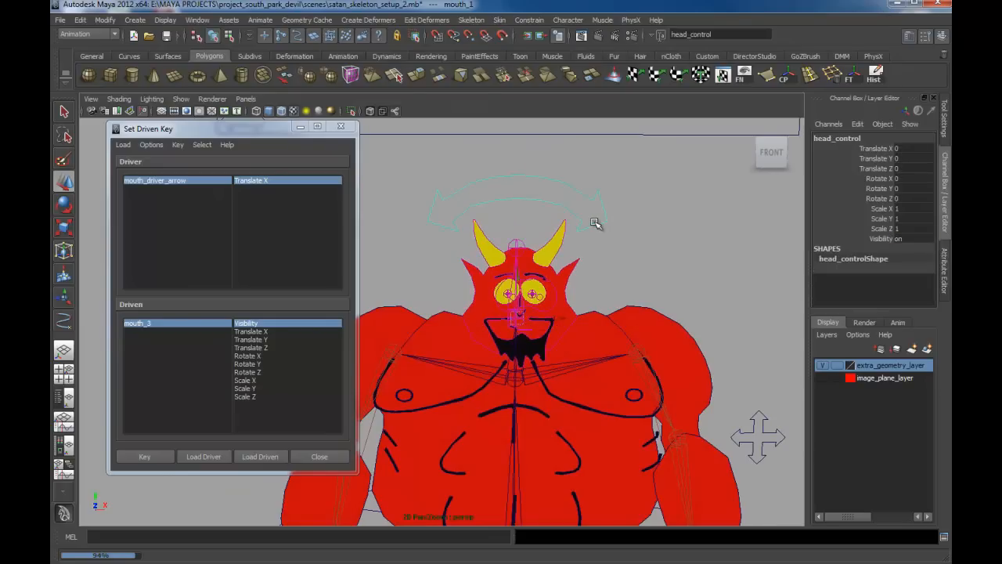
pyautogui.press('e')
pyautogui.keyDown('alt'); pyautogui.moveTo(554, 283); pyautogui.dragTo(578, 307); pyautogui.keyUp('alt')
pyautogui.hotkey('ctrl', 'z')
pyautogui.keyDown('alt'); pyautogui.moveTo(597, 356); pyautogui.dragTo(548, 322, button='right'); pyautogui.keyUp('alt')
pyautogui.click(608, 242)
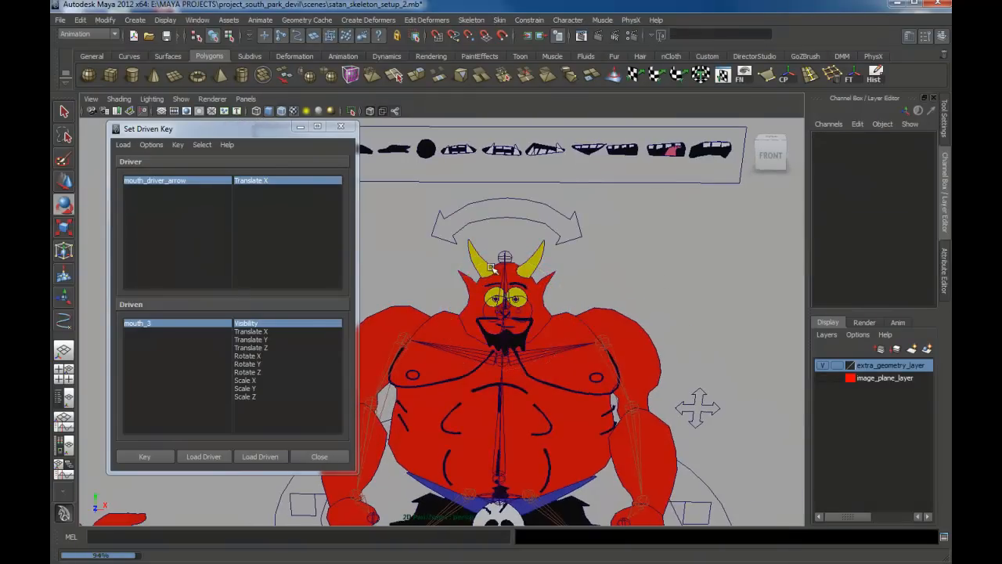
# Step: Move mouth_driver_arrow beneath the second framed mouth, to about Translate X 2.8
pyautogui.keyDown('alt'); pyautogui.moveTo(479, 284); pyautogui.dragTo(640, 345, button='middle'); pyautogui.keyUp('alt')
pyautogui.keyDown('alt'); pyautogui.moveTo(515, 263); pyautogui.dragTo(470, 273); pyautogui.keyUp('alt')
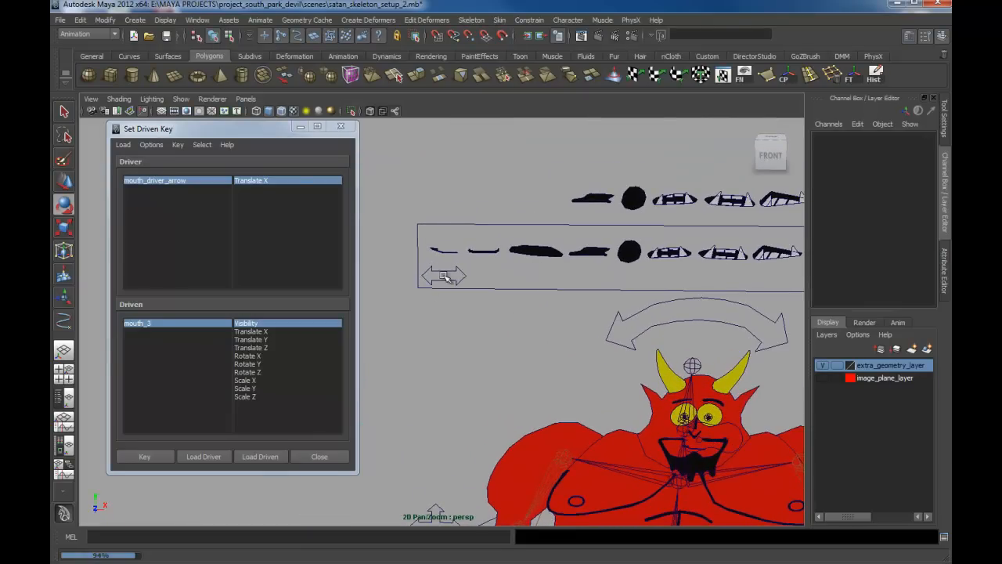
pyautogui.click(444, 274)
pyautogui.press('w')
pyautogui.moveTo(471, 274); pyautogui.dragTo(520, 286)
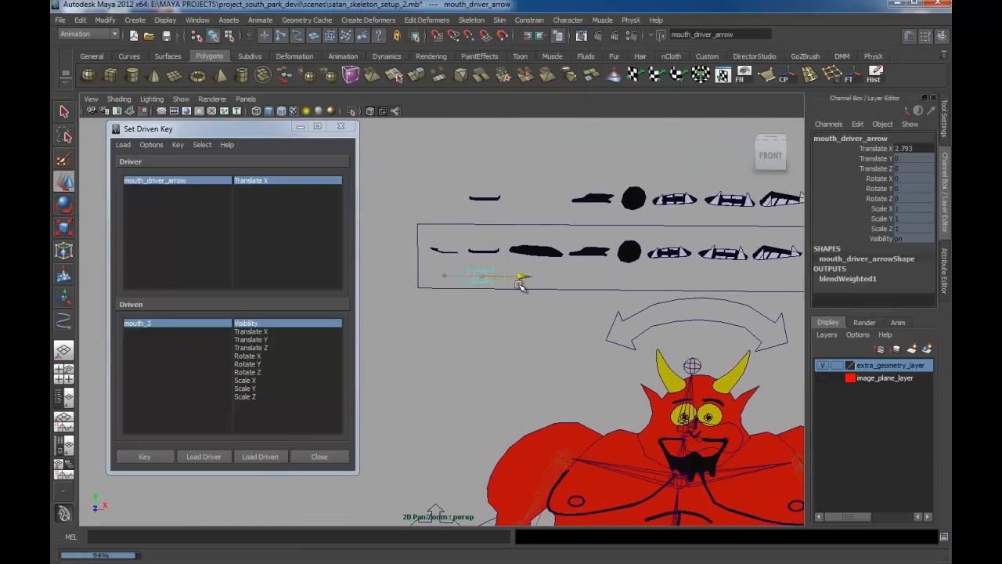
# Step: Unlock the Translate, Rotate and Scale channels of mouth_2 in the row above the frame
pyautogui.click(490, 198)
pyautogui.keyDown('alt'); pyautogui.moveTo(574, 272); pyautogui.dragTo(525, 252, button='middle'); pyautogui.keyUp('alt')
pyautogui.keyDown('alt'); pyautogui.moveTo(525, 252); pyautogui.dragTo(477, 237, button='right'); pyautogui.keyUp('alt')
pyautogui.keyDown('alt'); pyautogui.moveTo(476, 237); pyautogui.dragTo(509, 255); pyautogui.keyUp('alt')
pyautogui.moveTo(877, 151); pyautogui.dragTo(882, 226)
pyautogui.rightClick(882, 226)
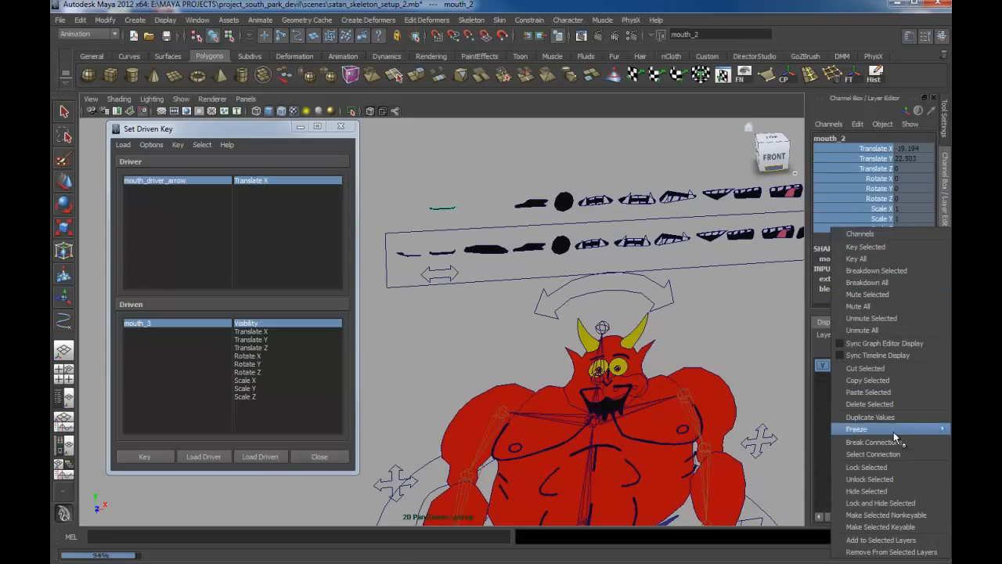
pyautogui.click(895, 477)
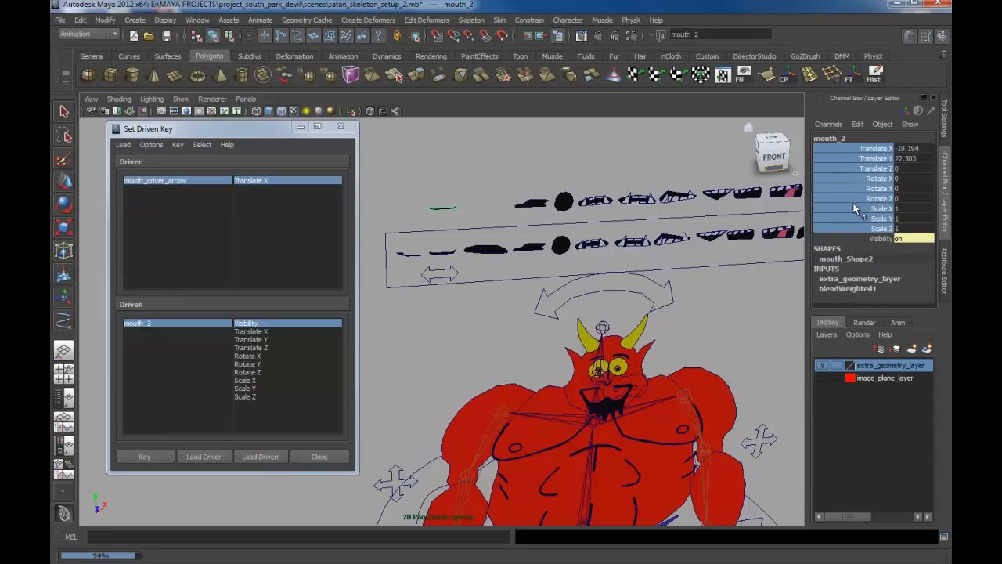
# Step: Move mouth_2 onto the devil's face just above the beard, at about Translate X -0.29 and Translate Y 0.07
pyautogui.keyDown('alt'); pyautogui.moveTo(551, 259); pyautogui.dragTo(451, 249, button='right'); pyautogui.keyUp('alt')
pyautogui.press('q')
pyautogui.press('w')
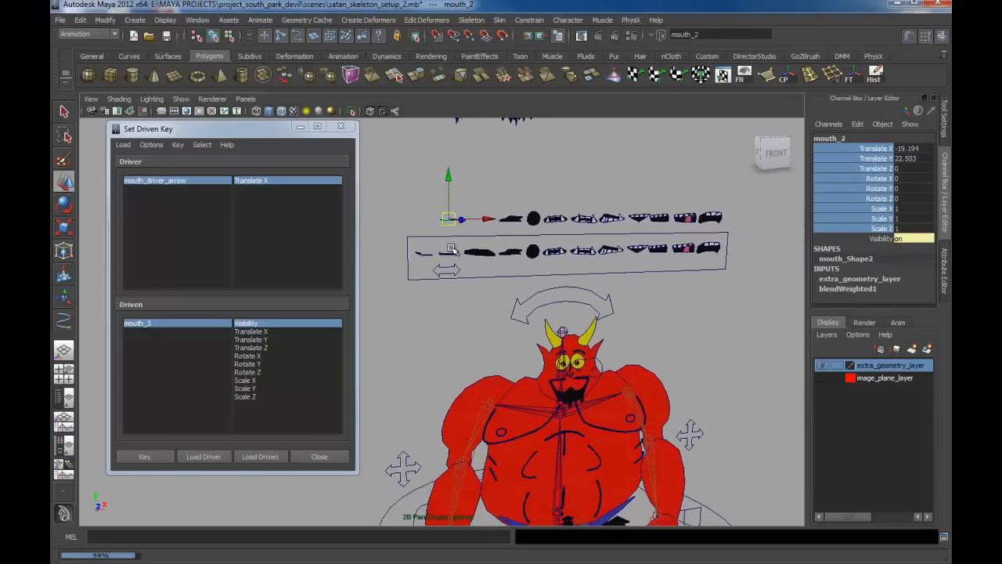
pyautogui.keyDown('alt'); pyautogui.moveTo(472, 265); pyautogui.dragTo(443, 237); pyautogui.keyUp('alt')
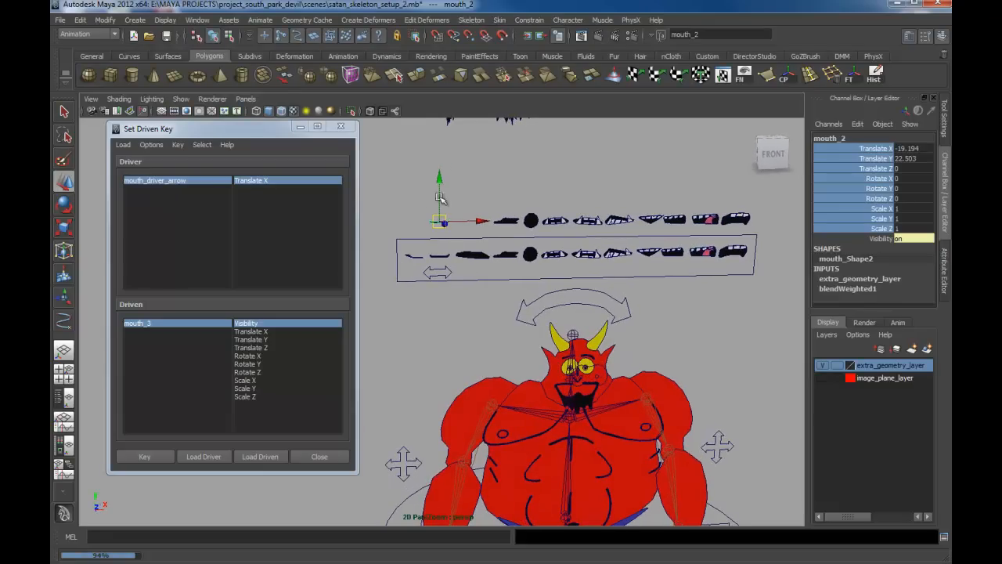
pyautogui.keyDown('alt'); pyautogui.moveTo(535, 274); pyautogui.dragTo(496, 289); pyautogui.keyUp('alt')
pyautogui.press('space')
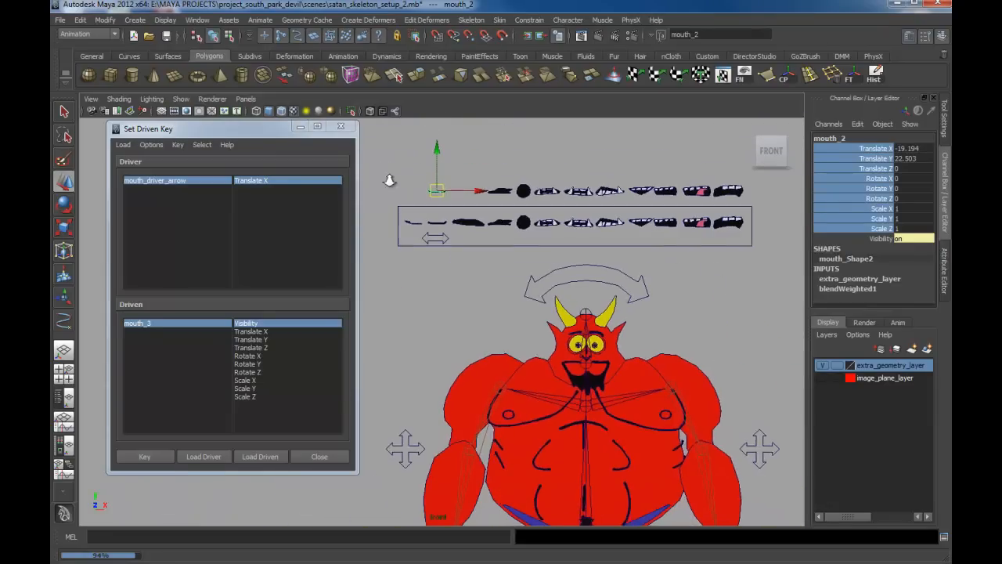
pyautogui.moveTo(439, 194); pyautogui.dragTo(585, 359)
pyautogui.press('f')
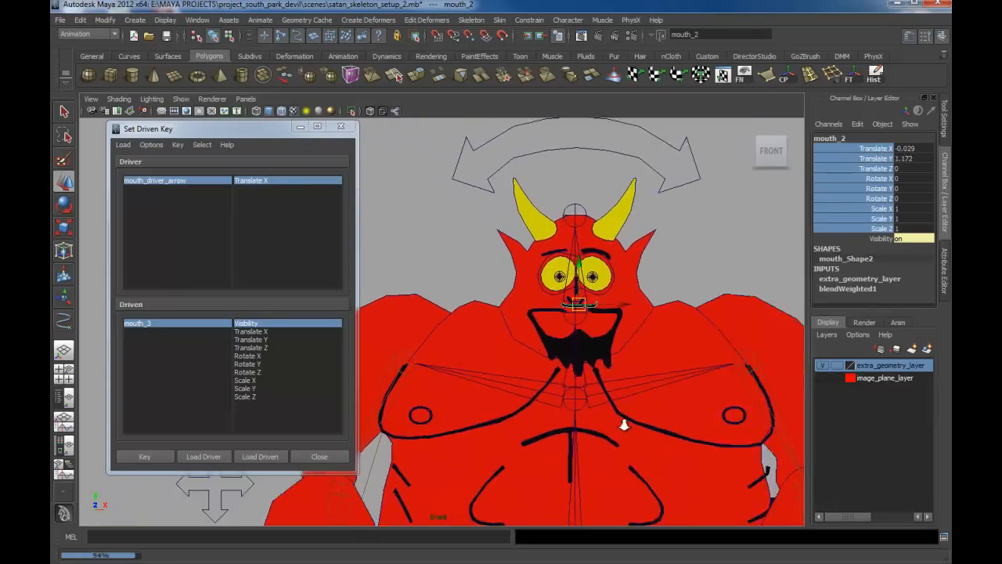
pyautogui.moveTo(589, 251); pyautogui.dragTo(593, 290)
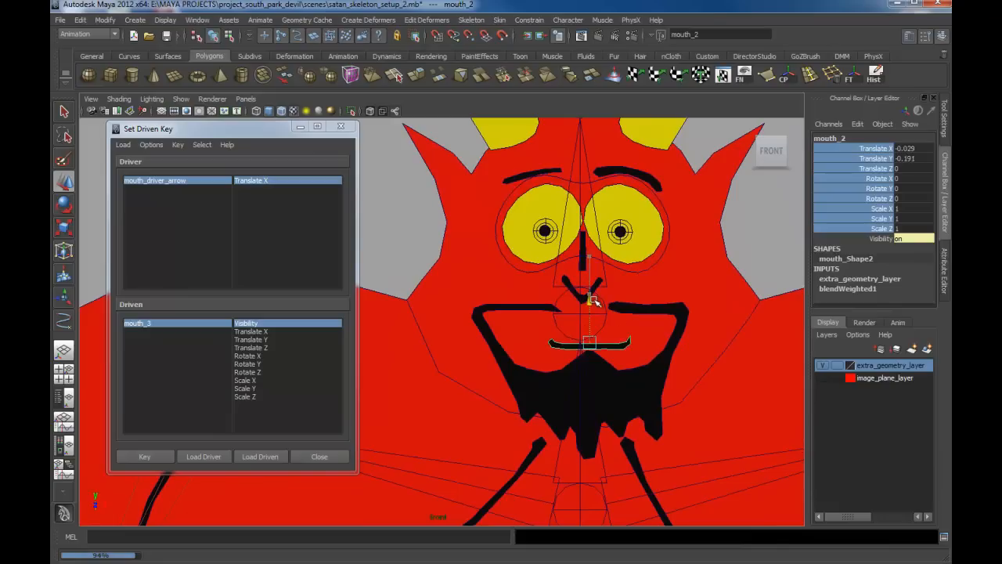
pyautogui.moveTo(636, 335); pyautogui.dragTo(623, 305)
# Step: In the perspective view, snap mouth_2 back in depth to the devil's face, at Translate Z -4.229
pyautogui.press('space')
pyautogui.press('f')
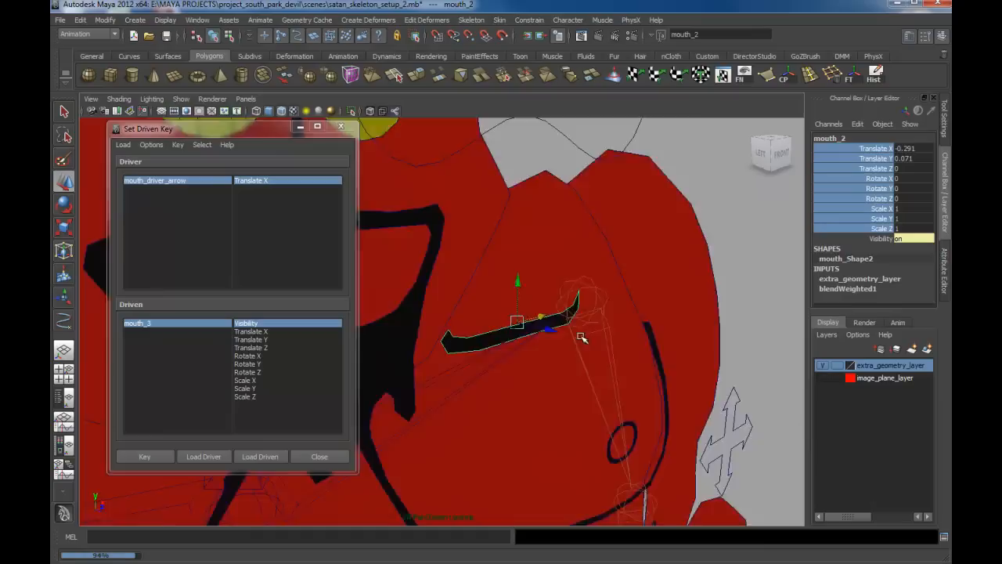
pyautogui.keyDown('alt'); pyautogui.moveTo(582, 338); pyautogui.dragTo(535, 268); pyautogui.keyUp('alt')
pyautogui.keyDown('alt'); pyautogui.moveTo(535, 268); pyautogui.dragTo(543, 237, button='middle'); pyautogui.keyUp('alt')
pyautogui.keyDown('alt'); pyautogui.moveTo(543, 237); pyautogui.dragTo(670, 306); pyautogui.keyUp('alt')
pyautogui.click(771, 346)
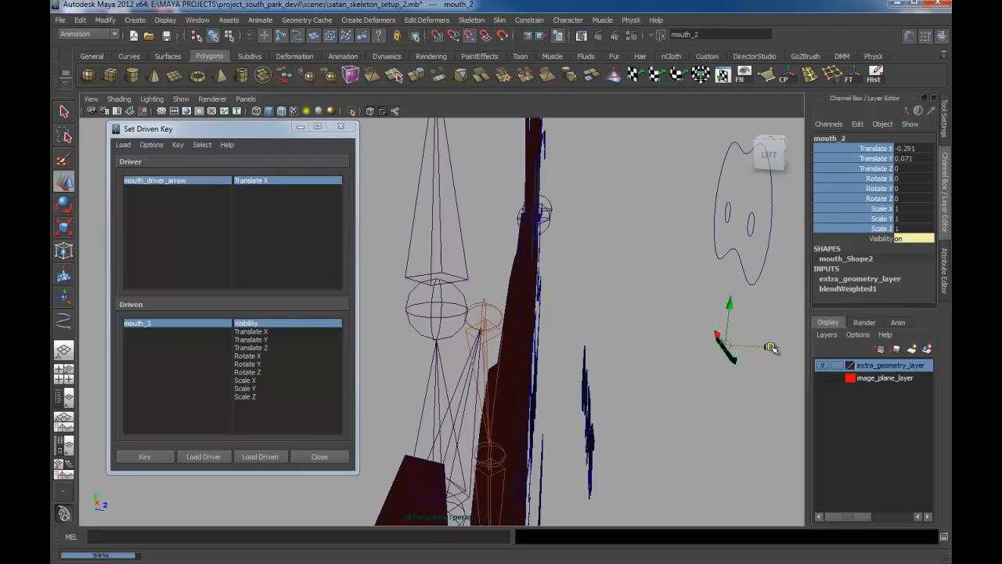
pyautogui.moveTo(615, 320); pyautogui.dragTo(531, 312, button='middle')
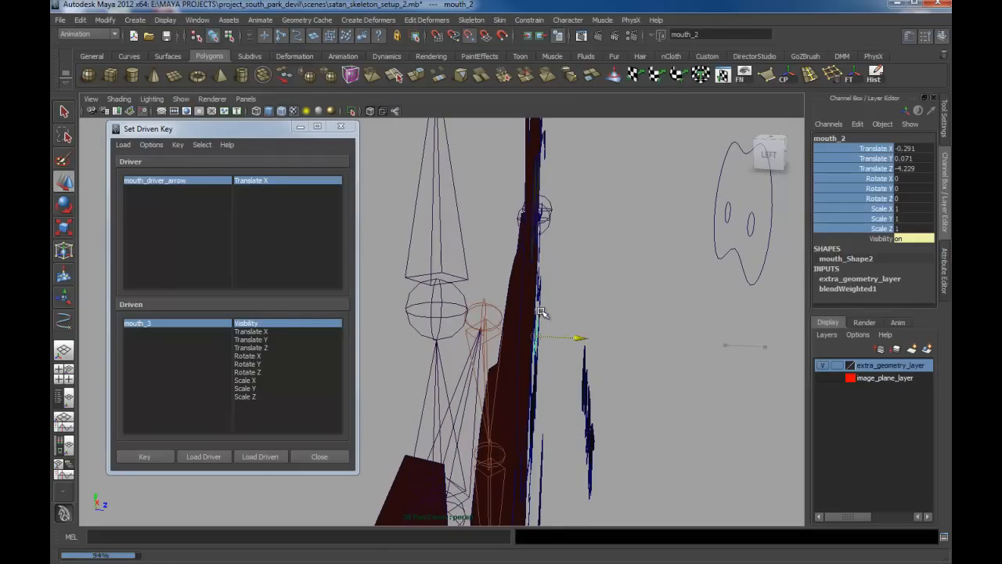
# Step: Parent mouth_2 to neck_joint on the devil's head
pyautogui.keyDown('alt'); pyautogui.moveTo(608, 329); pyautogui.dragTo(569, 356); pyautogui.keyUp('alt')
pyautogui.click(556, 342)
pyautogui.hotkey('ctrl', 'z')
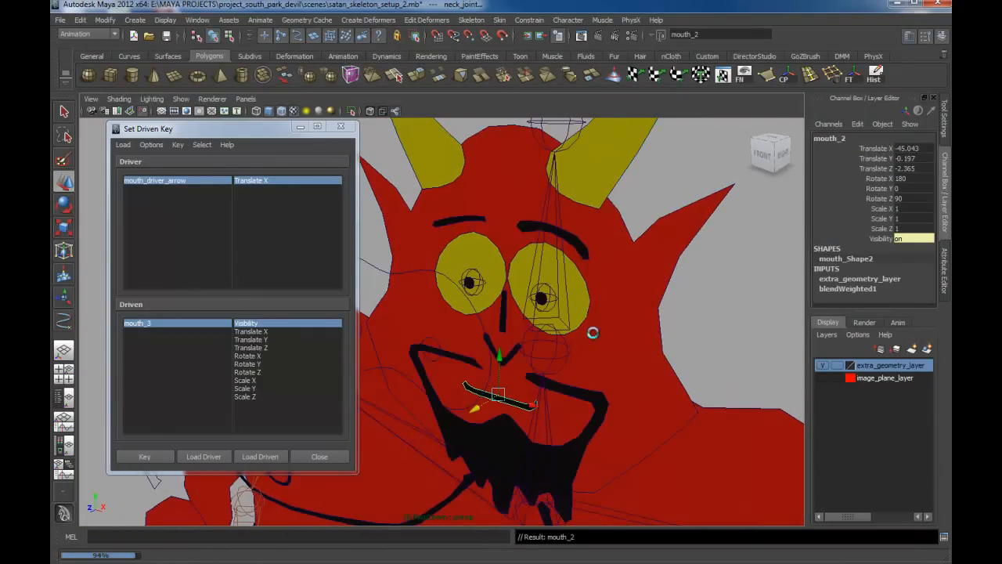
# Step: Move mouth_driver_arrow beneath the third framed mouth, to about Translate X 6.3
pyautogui.keyDown('alt'); pyautogui.moveTo(583, 323); pyautogui.dragTo(508, 308, button='right'); pyautogui.keyUp('alt')
pyautogui.keyDown('alt'); pyautogui.moveTo(509, 308); pyautogui.dragTo(542, 311, button='middle'); pyautogui.keyUp('alt')
pyautogui.keyDown('alt'); pyautogui.moveTo(542, 312); pyautogui.dragTo(610, 290); pyautogui.keyUp('alt')
pyautogui.keyDown('alt'); pyautogui.moveTo(611, 289); pyautogui.dragTo(527, 289, button='right'); pyautogui.keyUp('alt')
pyautogui.keyDown('alt'); pyautogui.moveTo(527, 290); pyautogui.dragTo(649, 381, button='middle'); pyautogui.keyUp('alt')
pyautogui.keyDown('alt'); pyautogui.moveTo(649, 381); pyautogui.dragTo(656, 382); pyautogui.keyUp('alt')
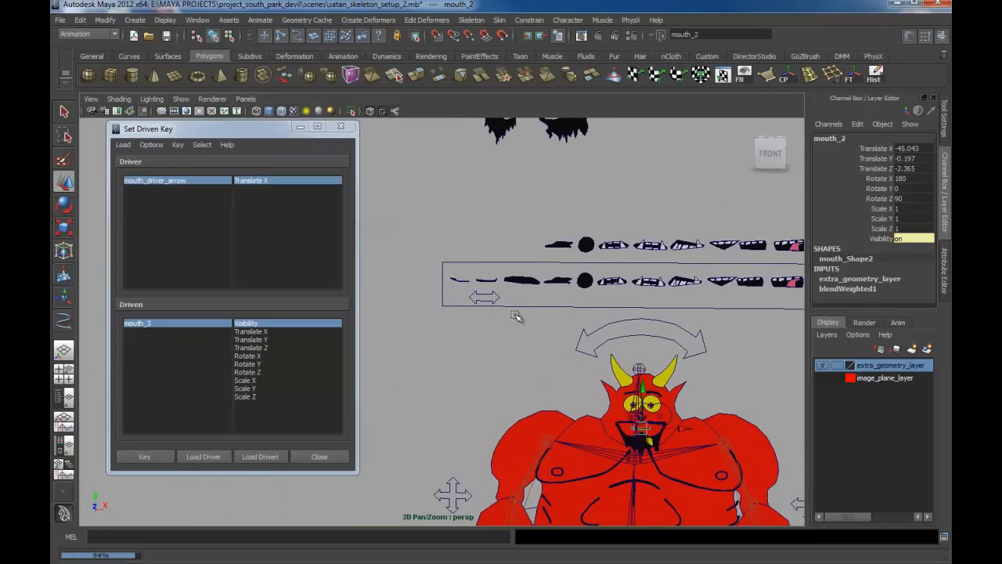
pyautogui.click(496, 296)
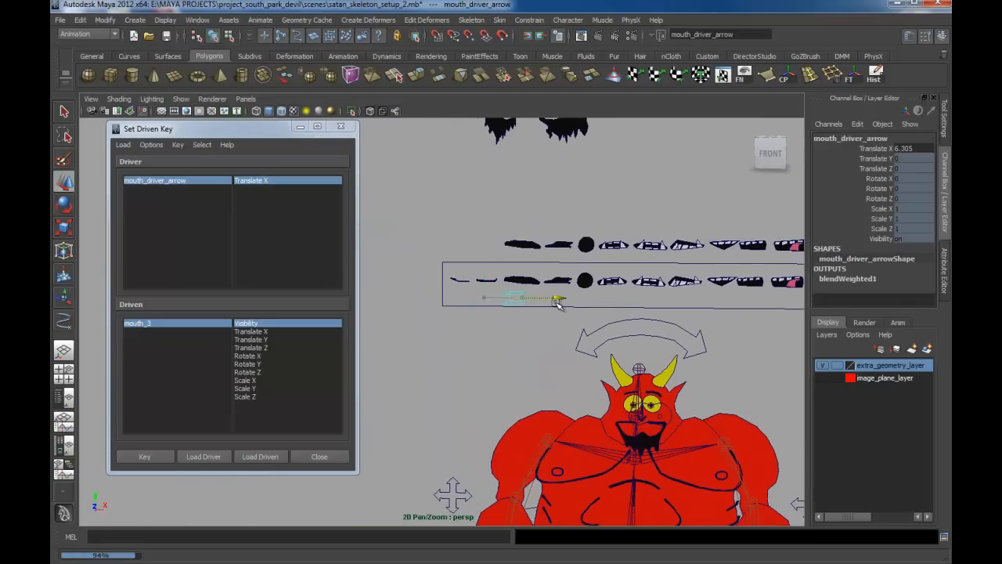
# Step: Move mouth_3 from the upper row onto the devil's face above the beard, at about Translate X -336 and Translate Y -103.4
pyautogui.click(524, 241)
pyautogui.keyDown('alt'); pyautogui.moveTo(525, 241); pyautogui.dragTo(501, 281); pyautogui.keyUp('alt')
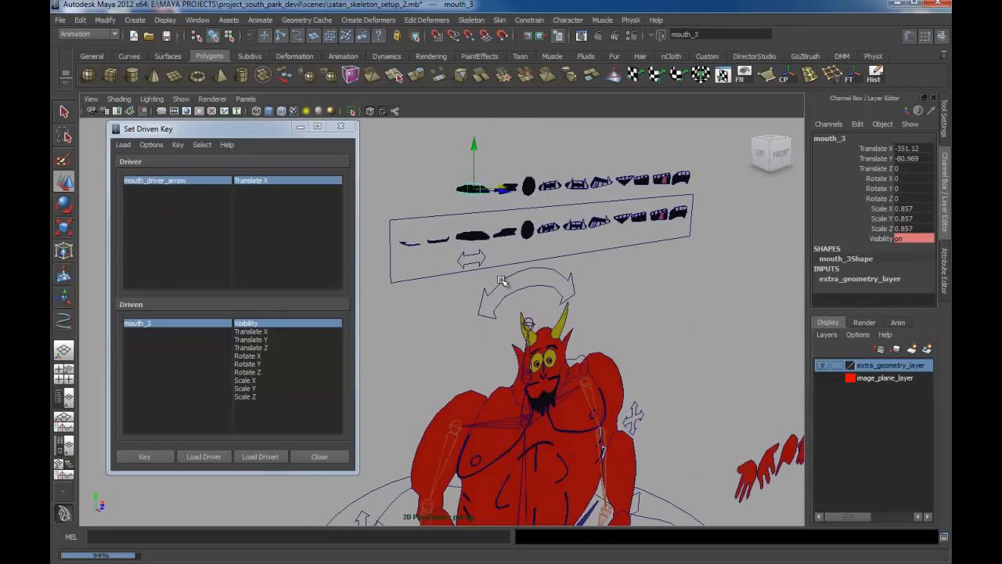
pyautogui.press('space')
pyautogui.moveTo(519, 247); pyautogui.dragTo(519, 288)
pyautogui.keyDown('alt'); pyautogui.moveTo(447, 224); pyautogui.dragTo(604, 359, button='middle'); pyautogui.keyUp('alt')
pyautogui.keyDown('alt'); pyautogui.moveTo(604, 359); pyautogui.dragTo(419, 241, button='right'); pyautogui.keyUp('alt')
pyautogui.keyDown('alt'); pyautogui.moveTo(419, 240); pyautogui.dragTo(529, 295, button='middle'); pyautogui.keyUp('alt')
pyautogui.moveTo(435, 160); pyautogui.dragTo(599, 407)
pyautogui.keyDown('alt'); pyautogui.moveTo(599, 407); pyautogui.dragTo(746, 508, button='right'); pyautogui.keyUp('alt')
pyautogui.keyDown('alt'); pyautogui.moveTo(698, 435); pyautogui.dragTo(498, 310, button='middle'); pyautogui.keyUp('alt')
pyautogui.keyDown('alt'); pyautogui.moveTo(498, 310); pyautogui.dragTo(678, 440, button='right'); pyautogui.keyUp('alt')
pyautogui.keyDown('alt'); pyautogui.moveTo(678, 440); pyautogui.dragTo(624, 411, button='middle'); pyautogui.keyUp('alt')
# Step: In the perspective view, snap mouth_3 back in depth to the devil's face, at Translate Z -4.229
pyautogui.press('space')
pyautogui.moveTo(620, 406); pyautogui.dragTo(620, 376)
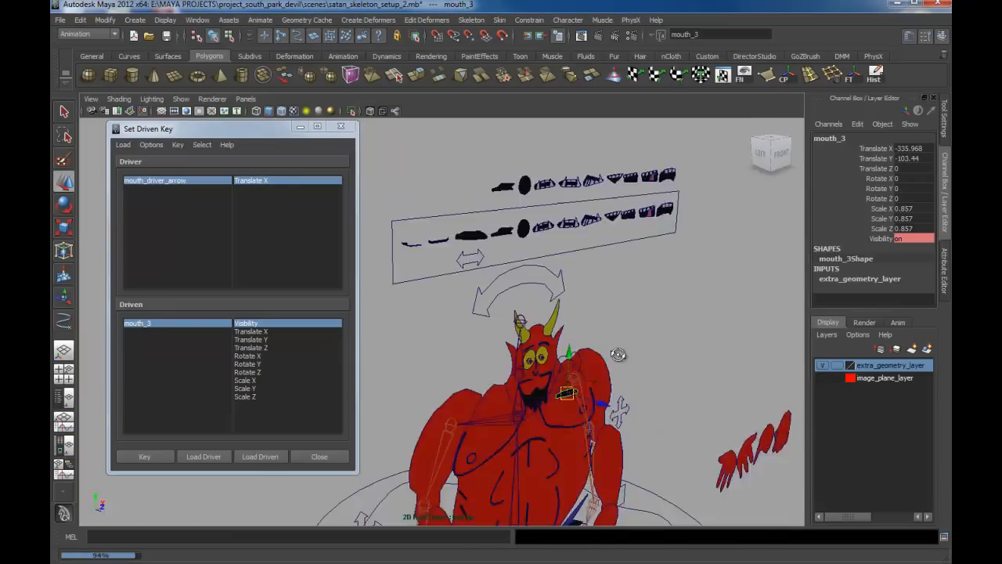
pyautogui.press('f')
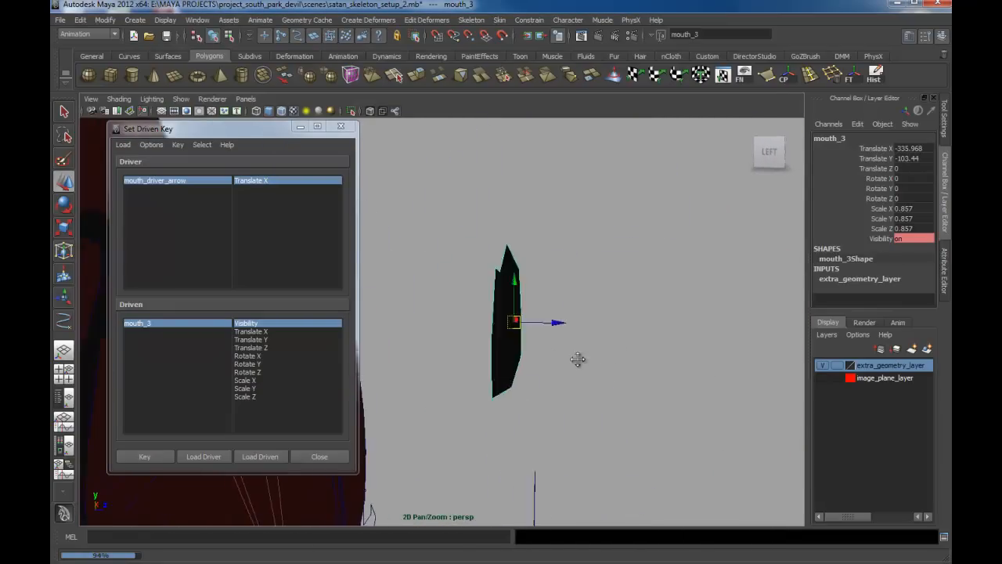
pyautogui.keyDown('alt'); pyautogui.moveTo(647, 420); pyautogui.dragTo(459, 293, button='right'); pyautogui.keyUp('alt')
pyautogui.keyDown('alt'); pyautogui.moveTo(459, 293); pyautogui.dragTo(754, 357, button='middle'); pyautogui.keyUp('alt')
pyautogui.keyDown('alt'); pyautogui.moveTo(754, 357); pyautogui.dragTo(656, 337, button='right'); pyautogui.keyUp('alt')
pyautogui.moveTo(655, 337)
pyautogui.keyDown('alt'); pyautogui.mouseDown()
pyautogui.moveTo(656, 347)
pyautogui.moveTo(636, 350)
pyautogui.moveTo(656, 346)
pyautogui.mouseUp(); pyautogui.keyUp('alt')
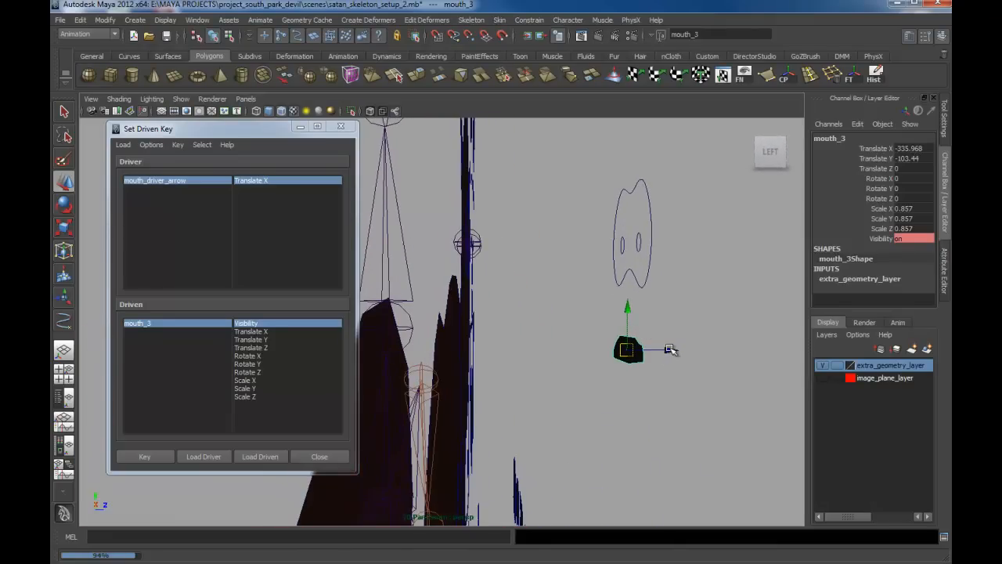
pyautogui.moveTo(670, 349); pyautogui.dragTo(553, 327)
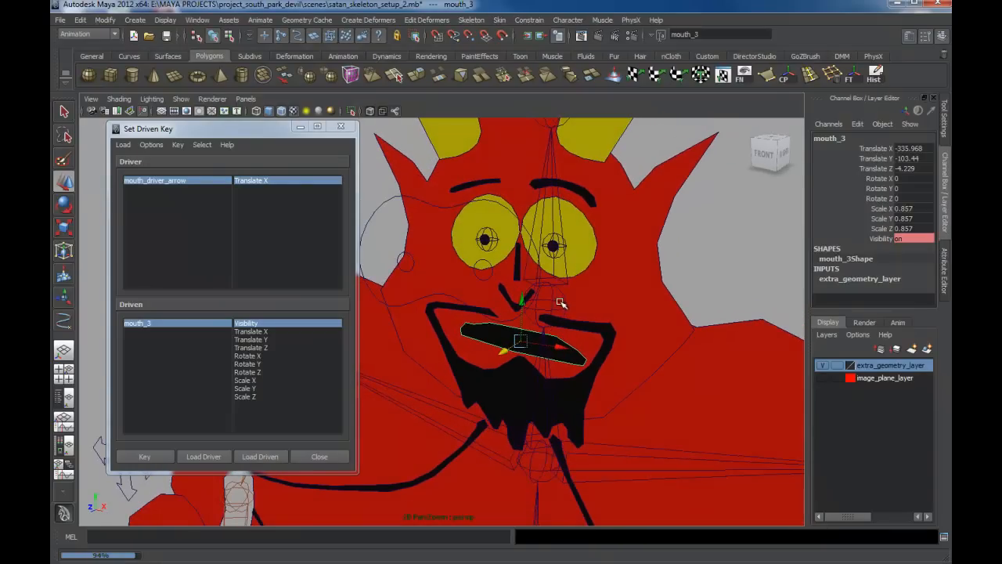
# Step: Parent mouth_3 to neck_joint on the devil's head
pyautogui.keyDown('shift'); pyautogui.click(563, 297); pyautogui.keyUp('shift')
pyautogui.keyDown('alt'); pyautogui.moveTo(565, 299); pyautogui.dragTo(542, 303, button='right'); pyautogui.keyUp('alt')
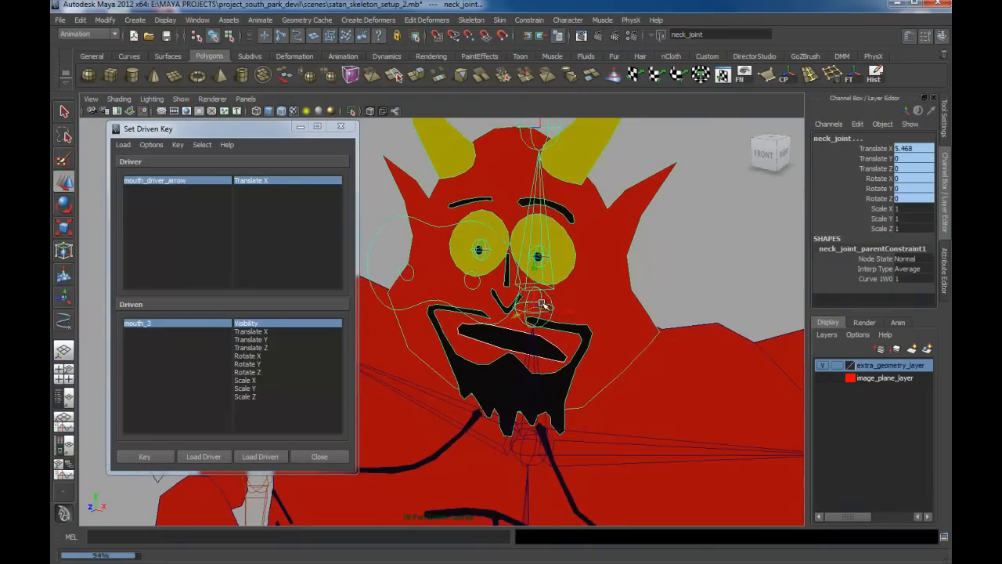
pyautogui.keyDown('shift'); pyautogui.click(538, 304); pyautogui.keyUp('shift')
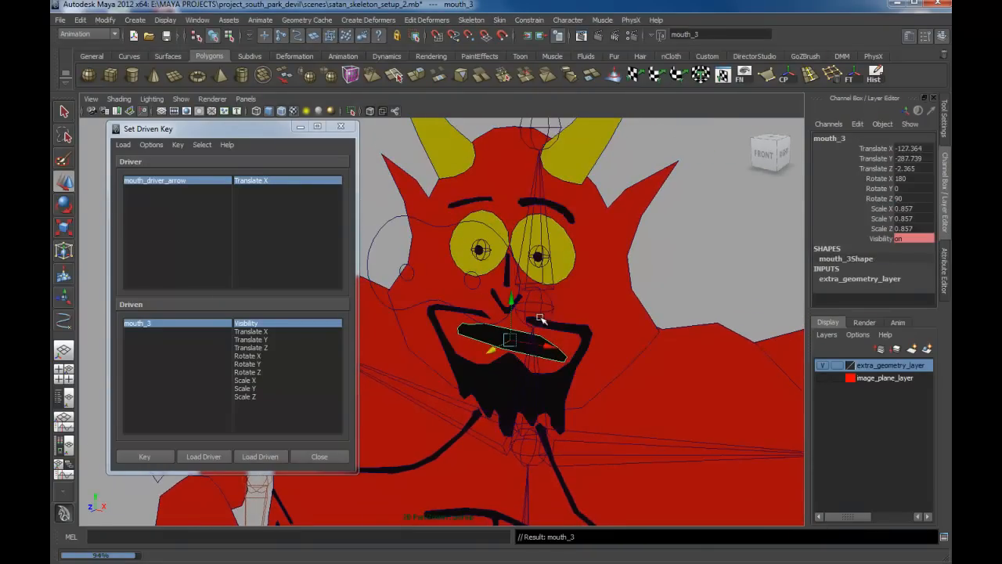
# Step: Freeze the transformations of mouth_3 on the devil's face and check its placement
pyautogui.keyDown('alt'); pyautogui.moveTo(650, 293); pyautogui.dragTo(592, 333); pyautogui.keyUp('alt')
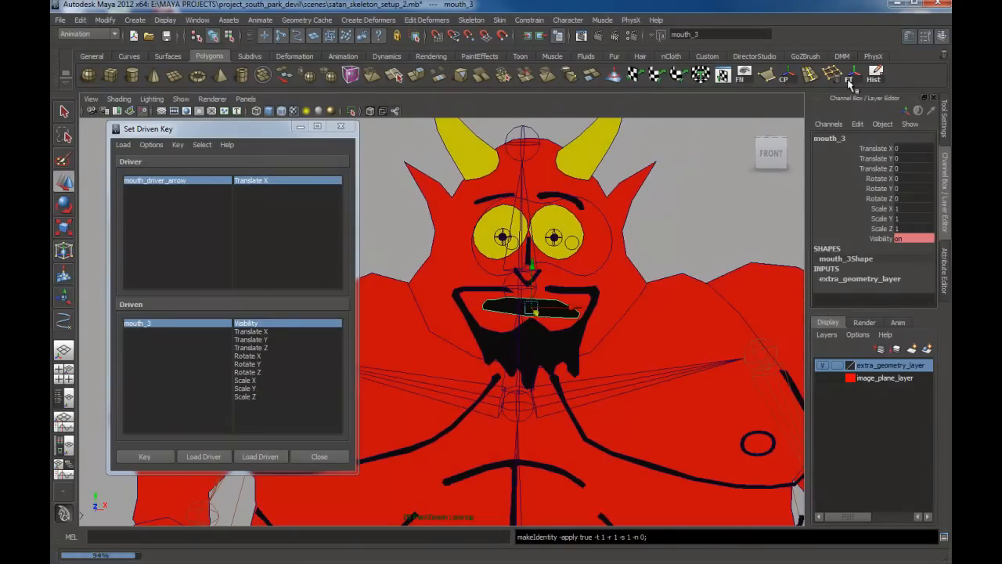
pyautogui.click(681, 234)
pyautogui.keyDown('alt'); pyautogui.moveTo(694, 240); pyautogui.dragTo(572, 308, button='right'); pyautogui.keyUp('alt')
pyautogui.click(557, 335)
pyautogui.keyDown('alt'); pyautogui.moveTo(557, 335); pyautogui.dragTo(627, 226); pyautogui.keyUp('alt')
pyautogui.keyDown('alt'); pyautogui.moveTo(613, 314); pyautogui.dragTo(509, 311, button='right'); pyautogui.keyUp('alt')
pyautogui.keyDown('alt'); pyautogui.moveTo(509, 312); pyautogui.dragTo(527, 310); pyautogui.keyUp('alt')
pyautogui.keyDown('alt'); pyautogui.moveTo(526, 310); pyautogui.dragTo(573, 318, button='right'); pyautogui.keyUp('alt')
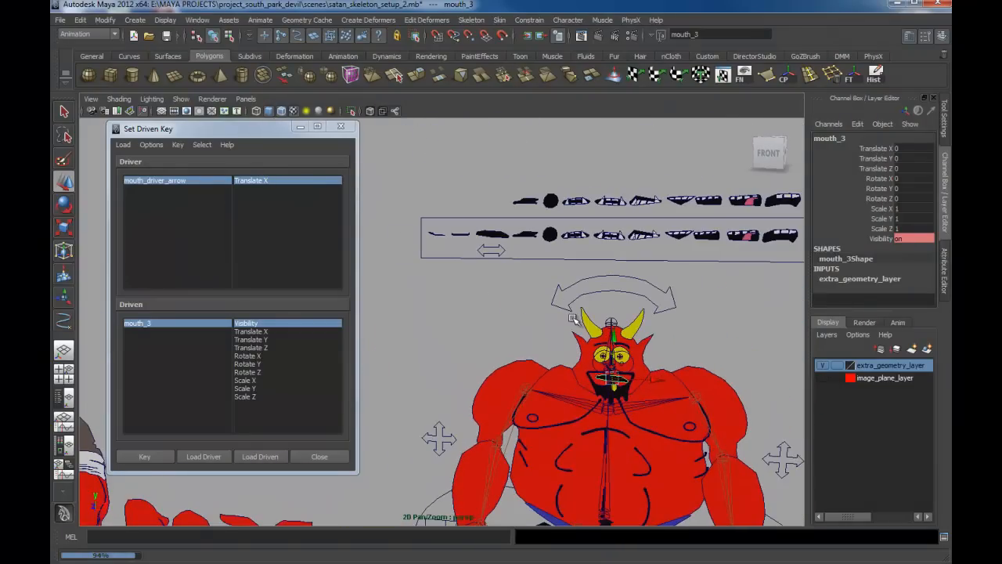
# Step: Select the mouth driver arrow above the head and turn off the X-ray joint display in the viewport
pyautogui.click(503, 249)
pyautogui.keyDown('alt'); pyautogui.moveTo(613, 294); pyautogui.dragTo(593, 285); pyautogui.keyUp('alt')
pyautogui.moveTo(594, 285)
pyautogui.keyDown('alt'); pyautogui.mouseDown(button='right')
pyautogui.moveTo(623, 290)
pyautogui.moveTo(606, 290)
pyautogui.mouseUp(button='right'); pyautogui.keyUp('alt')
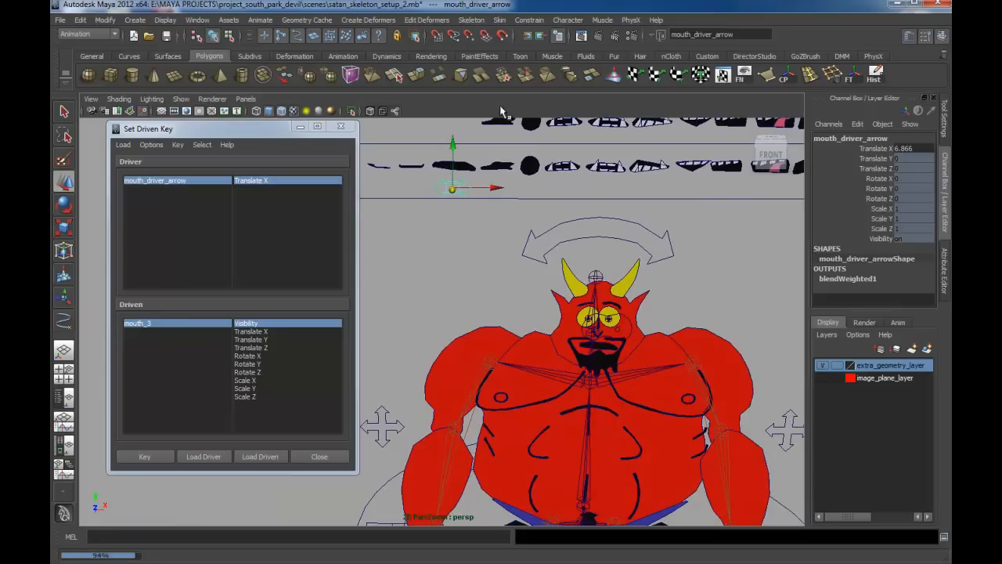
pyautogui.click(395, 111)
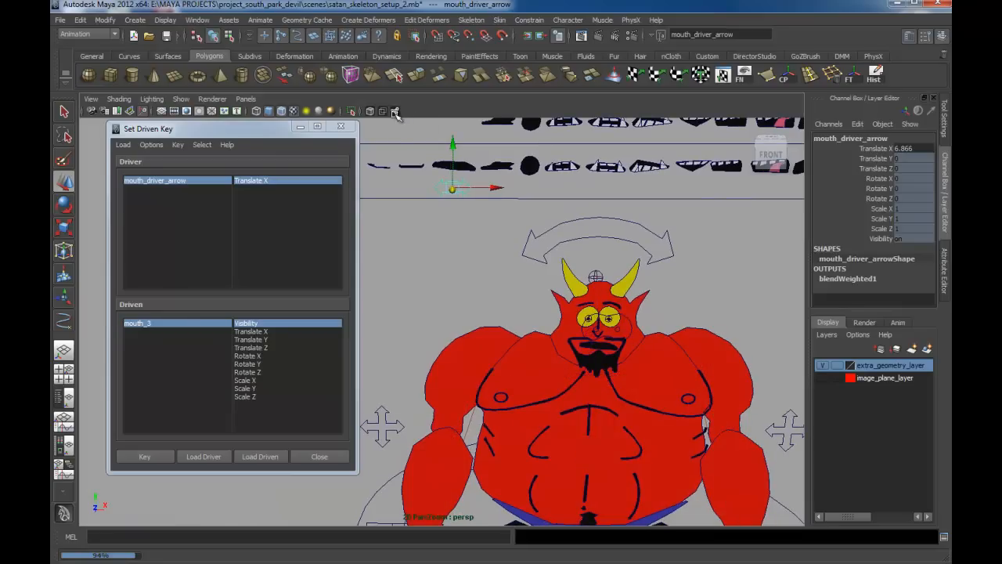
pyautogui.keyDown('alt'); pyautogui.moveTo(566, 322); pyautogui.dragTo(600, 350, button='middle'); pyautogui.keyUp('alt')
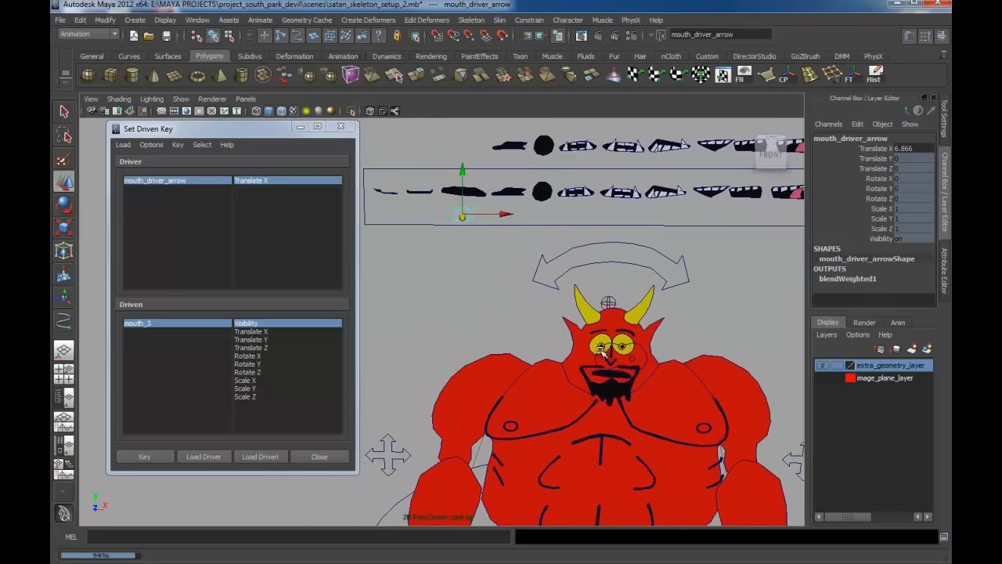
# Step: Slide the mouth driver arrow under the second mouth and back under the third to test the mouth switching
pyautogui.click(510, 214)
pyautogui.click(480, 218)
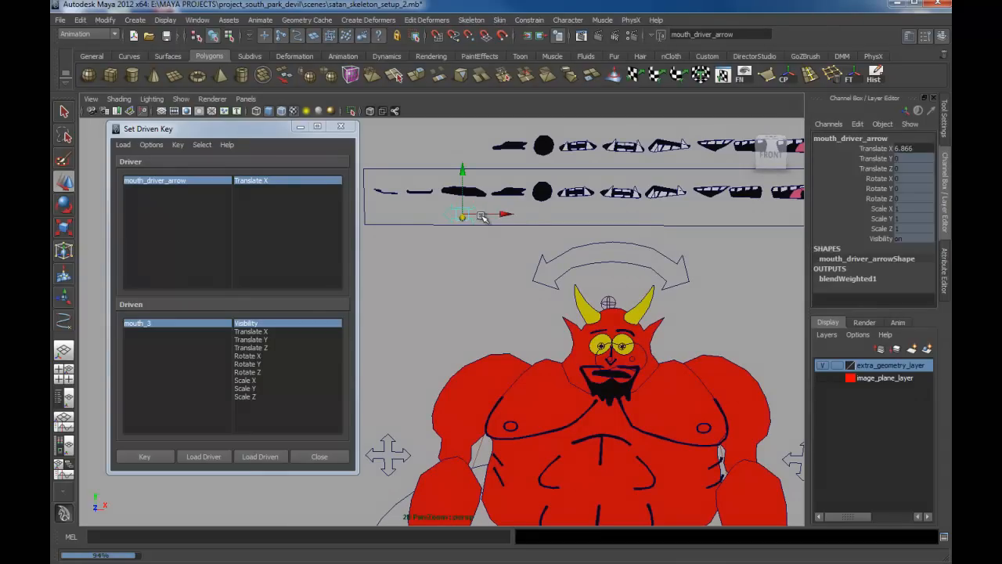
pyautogui.moveTo(501, 216); pyautogui.dragTo(448, 203)
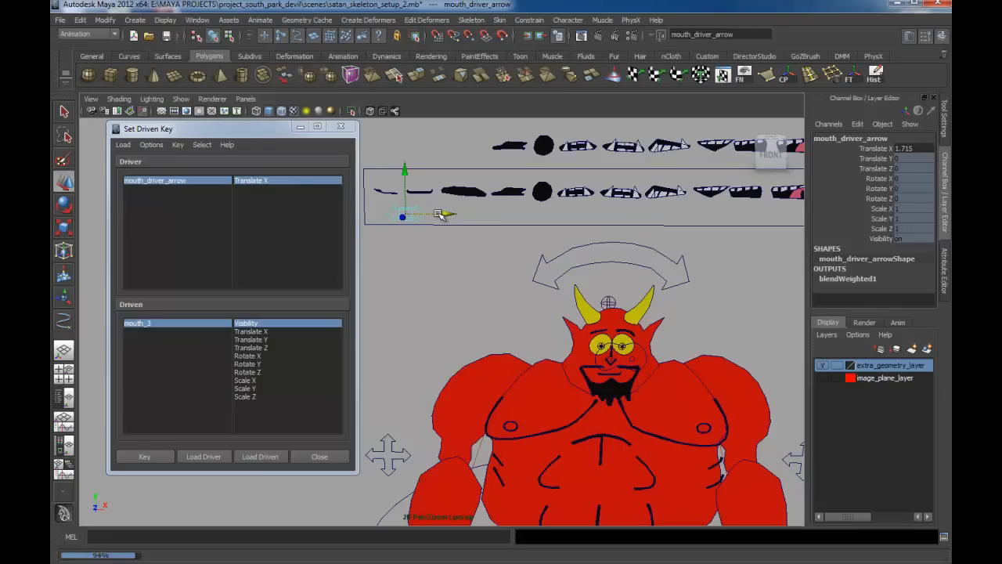
pyautogui.moveTo(447, 213); pyautogui.dragTo(505, 228)
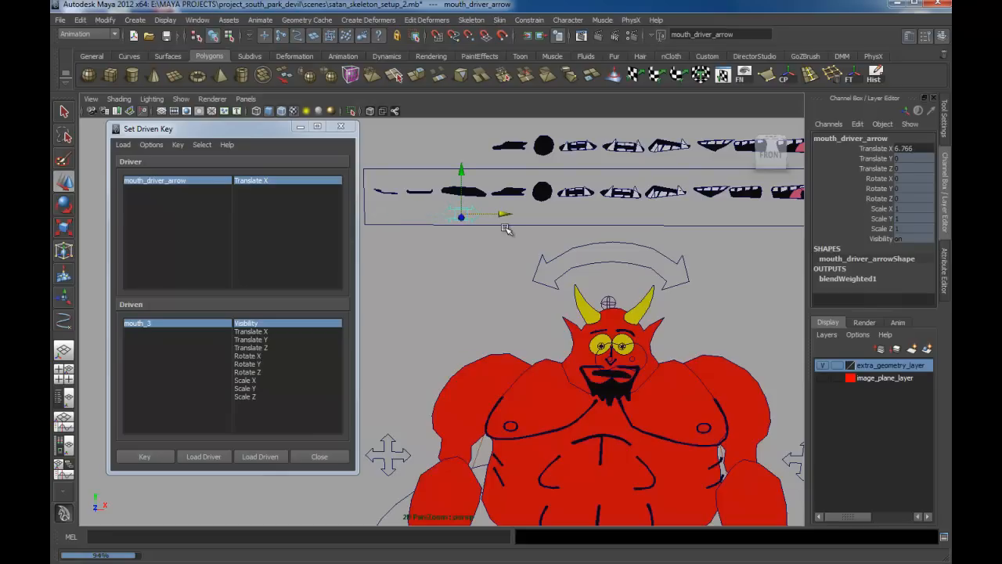
# Step: Examine the upper row of mouth shapes above the slider strip and their arrangement relative to the head
pyautogui.keyDown('alt'); pyautogui.moveTo(682, 248); pyautogui.dragTo(618, 239, button='right'); pyautogui.keyUp('alt')
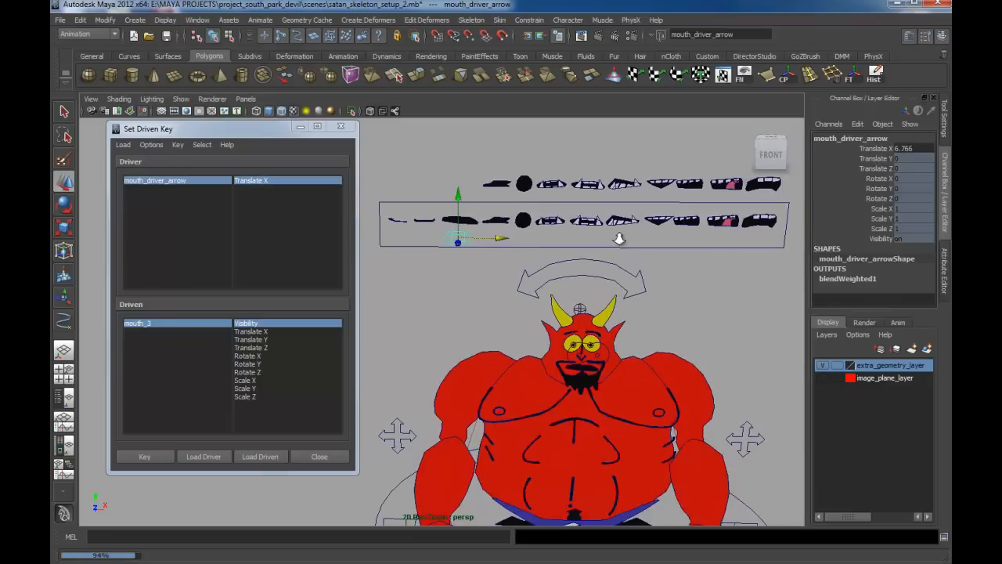
pyautogui.keyDown('alt'); pyautogui.moveTo(590, 244); pyautogui.dragTo(577, 252, button='middle'); pyautogui.keyUp('alt')
pyautogui.moveTo(472, 180); pyautogui.dragTo(765, 204)
pyautogui.click(579, 170)
pyautogui.keyDown('alt'); pyautogui.moveTo(521, 202); pyautogui.dragTo(539, 203, button='middle'); pyautogui.keyUp('alt')
pyautogui.keyDown('alt'); pyautogui.moveTo(540, 203); pyautogui.dragTo(529, 205, button='right'); pyautogui.keyUp('alt')
pyautogui.keyDown('alt'); pyautogui.moveTo(504, 203); pyautogui.dragTo(516, 216); pyautogui.keyUp('alt')
pyautogui.keyDown('alt'); pyautogui.moveTo(516, 217); pyautogui.dragTo(548, 230, button='middle'); pyautogui.keyUp('alt')
pyautogui.moveTo(548, 230)
pyautogui.keyDown('alt'); pyautogui.mouseDown()
pyautogui.moveTo(602, 227)
pyautogui.moveTo(540, 238)
pyautogui.mouseUp(); pyautogui.keyUp('alt')
pyautogui.keyDown('alt'); pyautogui.moveTo(531, 230); pyautogui.dragTo(530, 265, button='middle'); pyautogui.keyUp('alt')
pyautogui.keyDown('alt'); pyautogui.moveTo(530, 266); pyautogui.dragTo(577, 317, button='right'); pyautogui.keyUp('alt')
pyautogui.keyDown('alt'); pyautogui.moveTo(535, 298); pyautogui.dragTo(601, 252); pyautogui.keyUp('alt')
pyautogui.keyDown('alt'); pyautogui.moveTo(602, 252); pyautogui.dragTo(498, 247, button='right'); pyautogui.keyUp('alt')
pyautogui.moveTo(587, 243); pyautogui.dragTo(699, 249)
pyautogui.keyDown('alt'); pyautogui.moveTo(700, 249); pyautogui.dragTo(585, 266); pyautogui.keyUp('alt')
pyautogui.click(634, 233)
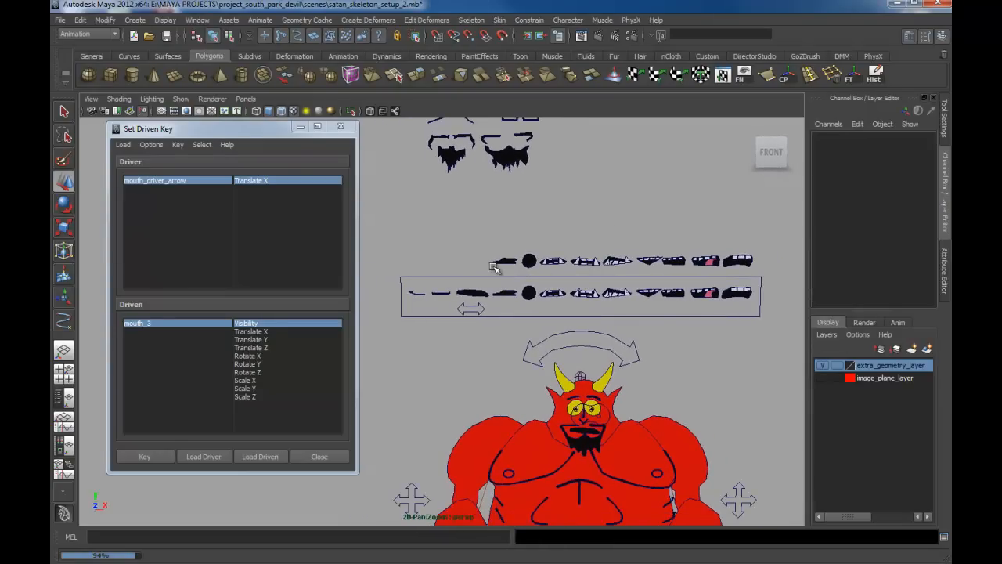
# Step: Load the nine remaining mouth shapes of the upper row, mouth_4 to mouth_12, as driven objects
pyautogui.keyDown('alt'); pyautogui.moveTo(624, 281); pyautogui.dragTo(612, 273, button='middle'); pyautogui.keyUp('alt')
pyautogui.moveTo(465, 228); pyautogui.dragTo(750, 260)
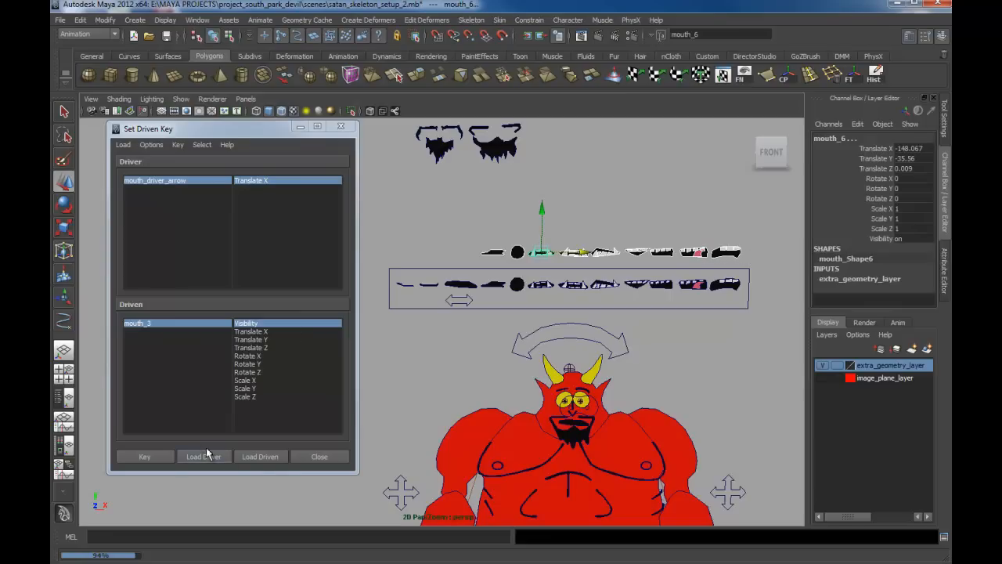
pyautogui.click(261, 456)
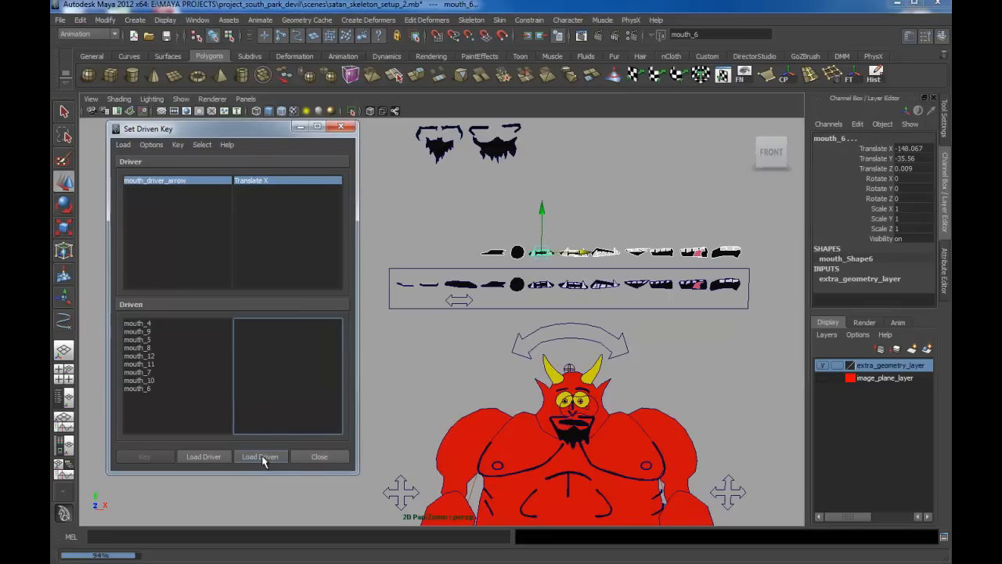
pyautogui.click(159, 388)
pyautogui.keyDown('alt'); pyautogui.moveTo(376, 355); pyautogui.dragTo(408, 344, button='middle'); pyautogui.keyUp('alt')
pyautogui.keyDown('alt'); pyautogui.moveTo(545, 304); pyautogui.dragTo(517, 324, button='right'); pyautogui.keyUp('alt')
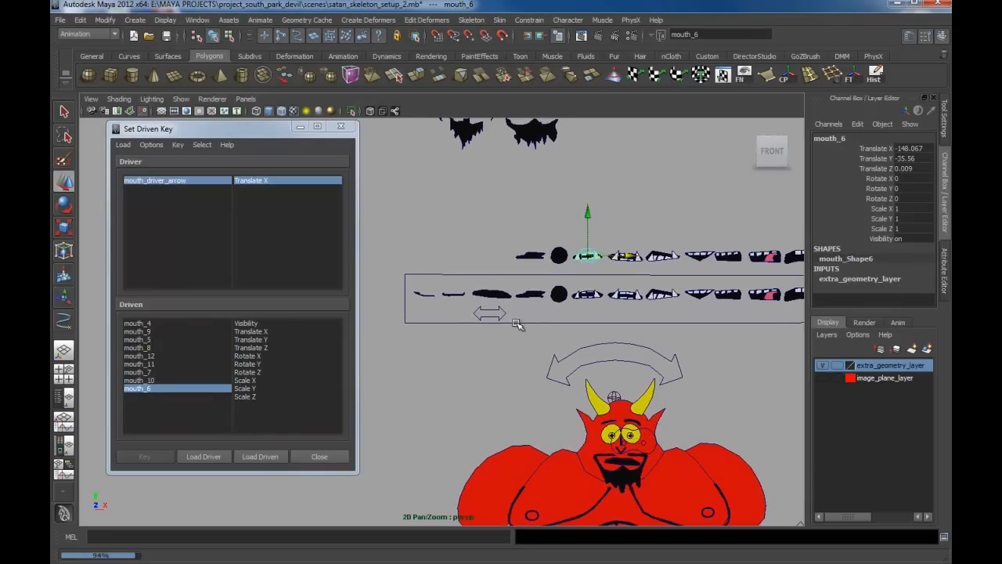
pyautogui.click(502, 317)
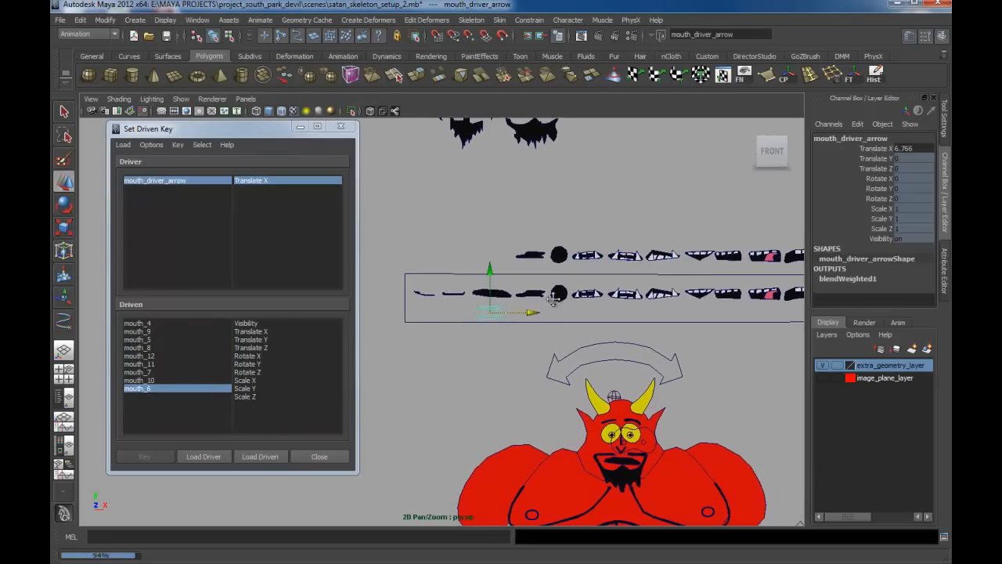
# Step: Choose mouth_4 as the driven object and switch the viewport to the front view, framing the mouth strip
pyautogui.click(150, 323)
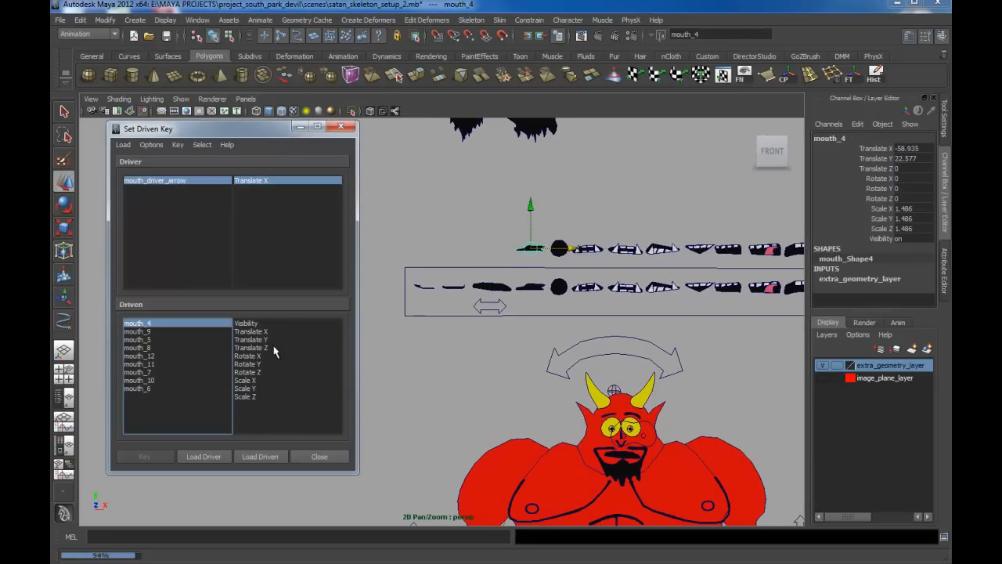
pyautogui.keyDown('alt'); pyautogui.moveTo(448, 306); pyautogui.dragTo(520, 324, button='right'); pyautogui.keyUp('alt')
pyautogui.press('space')
pyautogui.moveTo(564, 333); pyautogui.dragTo(565, 361)
pyautogui.keyDown('alt'); pyautogui.moveTo(559, 357); pyautogui.dragTo(345, 243, button='right'); pyautogui.keyUp('alt')
pyautogui.keyDown('alt'); pyautogui.moveTo(523, 282); pyautogui.dragTo(579, 315, button='middle'); pyautogui.keyUp('alt')
pyautogui.keyDown('alt'); pyautogui.moveTo(579, 315); pyautogui.dragTo(411, 237, button='right'); pyautogui.keyUp('alt')
pyautogui.keyDown('alt'); pyautogui.moveTo(411, 237); pyautogui.dragTo(651, 433, button='middle'); pyautogui.keyUp('alt')
pyautogui.keyDown('alt'); pyautogui.moveTo(651, 432); pyautogui.dragTo(722, 486, button='right'); pyautogui.keyUp('alt')
pyautogui.keyDown('alt'); pyautogui.moveTo(722, 486); pyautogui.dragTo(485, 296, button='middle'); pyautogui.keyUp('alt')
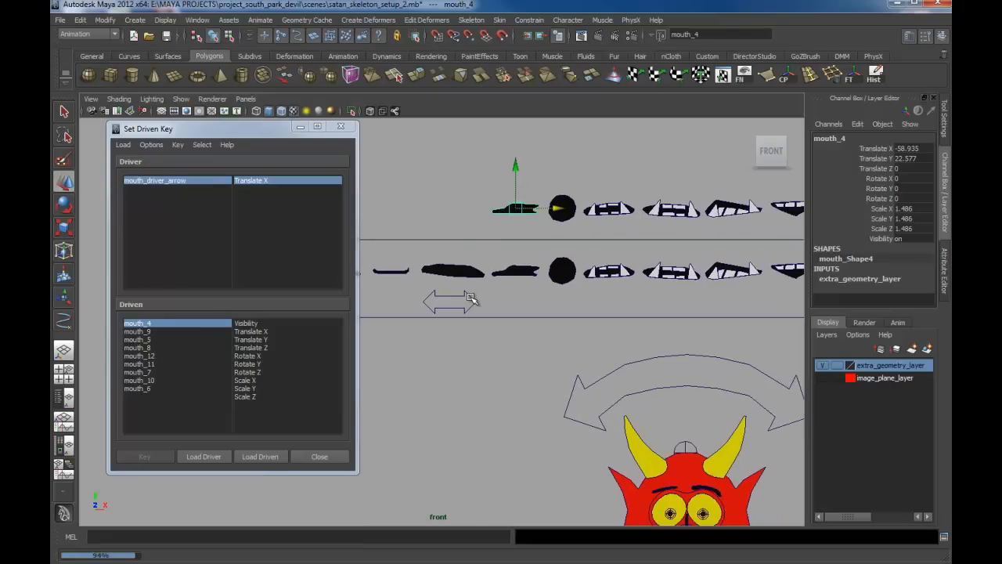
# Step: Snap the mouth driver arrow to Translate X 11, under the fourth mouth in the strip
pyautogui.click(470, 298)
pyautogui.press('x')
pyautogui.moveTo(480, 300); pyautogui.dragTo(522, 299)
pyautogui.keyDown('alt'); pyautogui.moveTo(619, 360); pyautogui.dragTo(610, 351, button='middle'); pyautogui.keyUp('alt')
pyautogui.keyDown('alt'); pyautogui.moveTo(610, 351); pyautogui.dragTo(505, 275, button='right'); pyautogui.keyUp('alt')
# Step: Set a driven key on mouth_4's Visibility, leaving it on for the arrow position under the fourth mouth
pyautogui.click(505, 238)
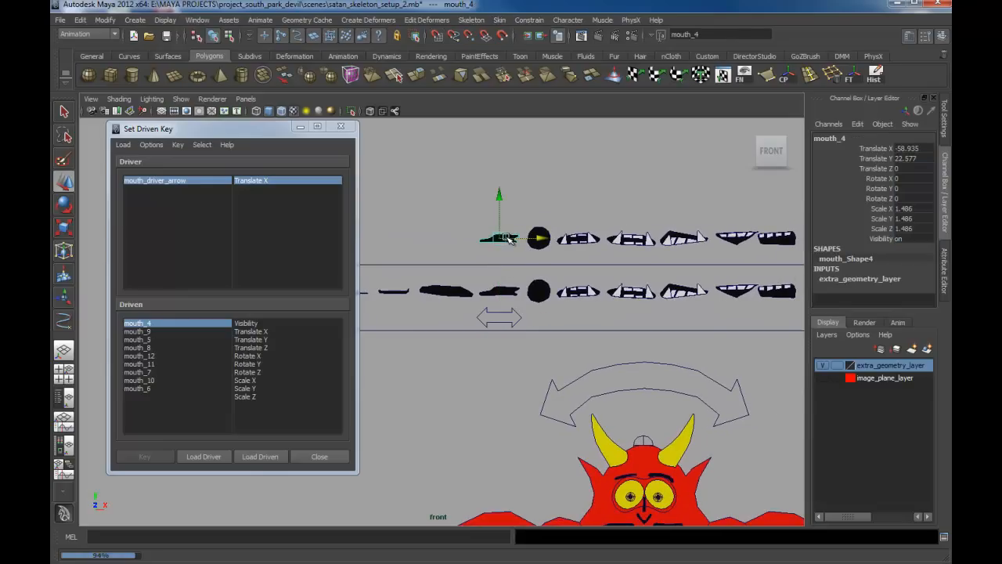
pyautogui.click(242, 323)
pyautogui.keyDown('alt'); pyautogui.moveTo(558, 315); pyautogui.dragTo(582, 294, button='middle'); pyautogui.keyUp('alt')
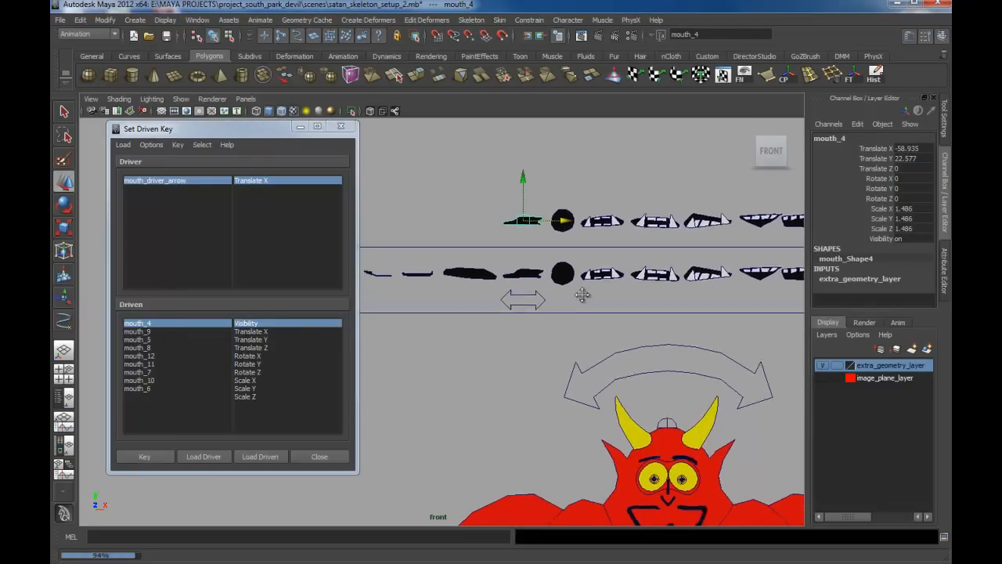
pyautogui.keyDown('alt'); pyautogui.moveTo(582, 294); pyautogui.dragTo(552, 291, button='right'); pyautogui.keyUp('alt')
pyautogui.click(144, 457)
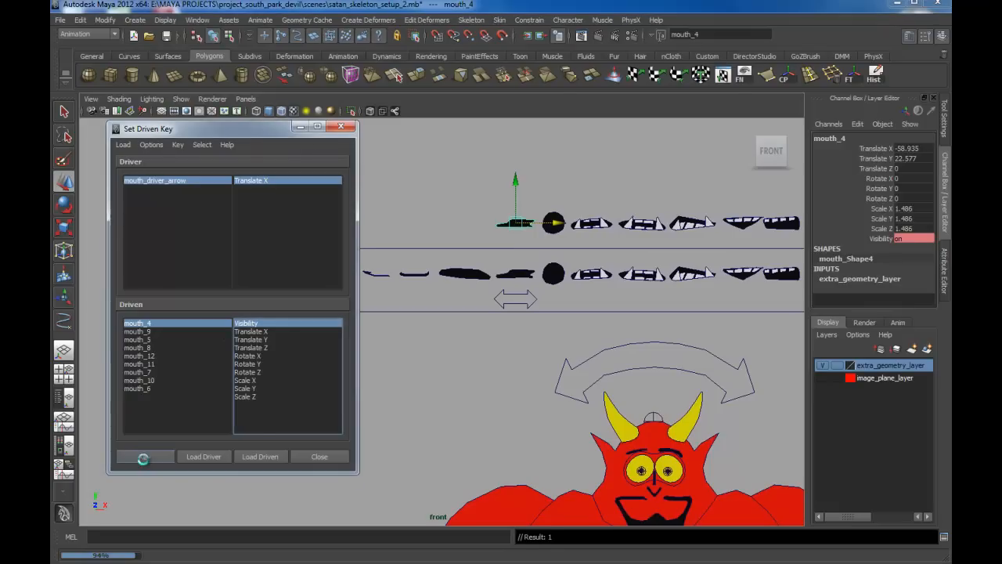
# Step: Snap the mouth driver arrow along X to the position under the round fifth mouth
pyautogui.click(529, 302)
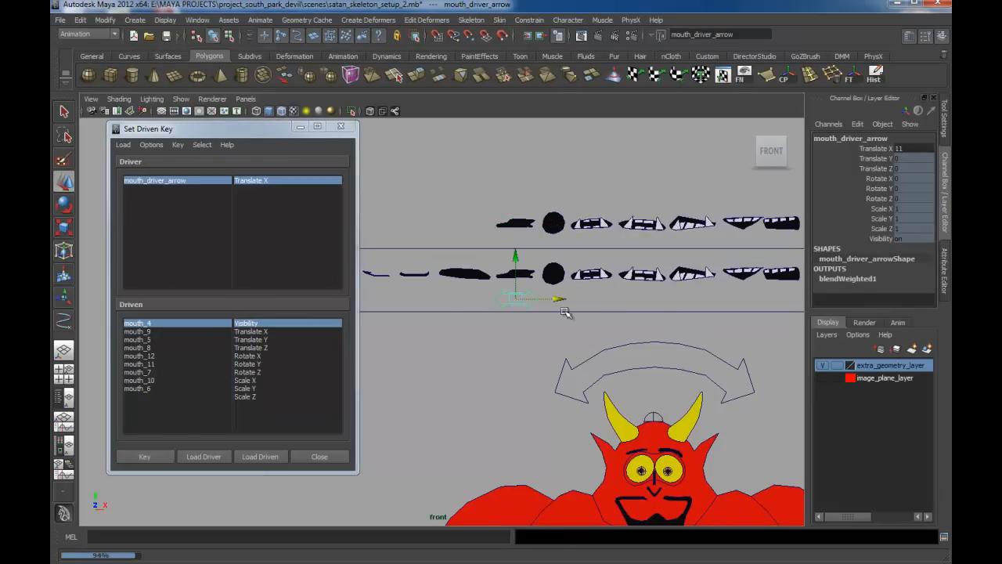
pyautogui.keyDown('alt'); pyautogui.moveTo(561, 311); pyautogui.dragTo(489, 310, button='middle'); pyautogui.keyUp('alt')
pyautogui.press('x')
pyautogui.moveTo(486, 300); pyautogui.dragTo(483, 299)
# Step: Set mouth_4's Visibility to 0 and key it for the arrow position under the round mouth
pyautogui.click(443, 224)
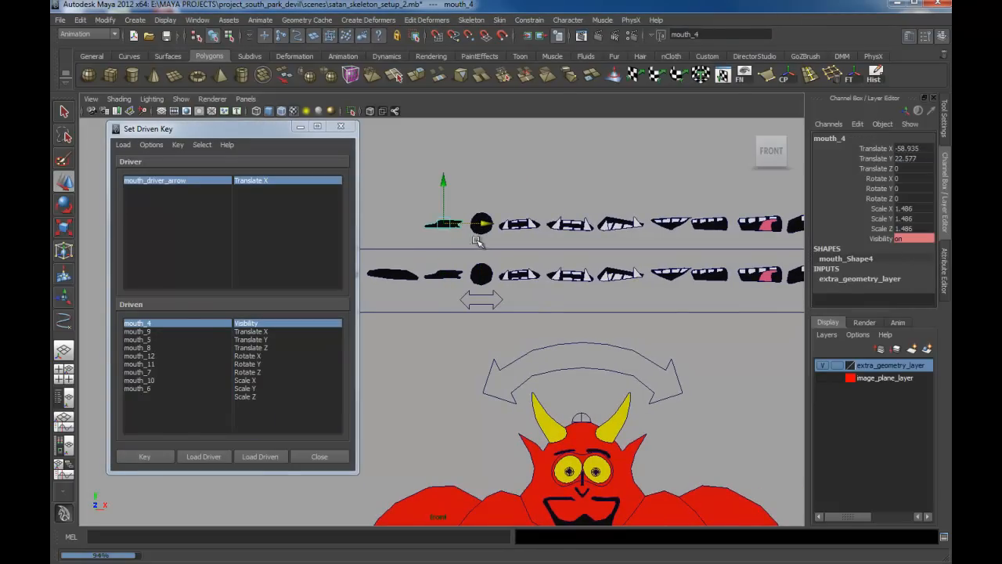
pyautogui.doubleClick(900, 239)
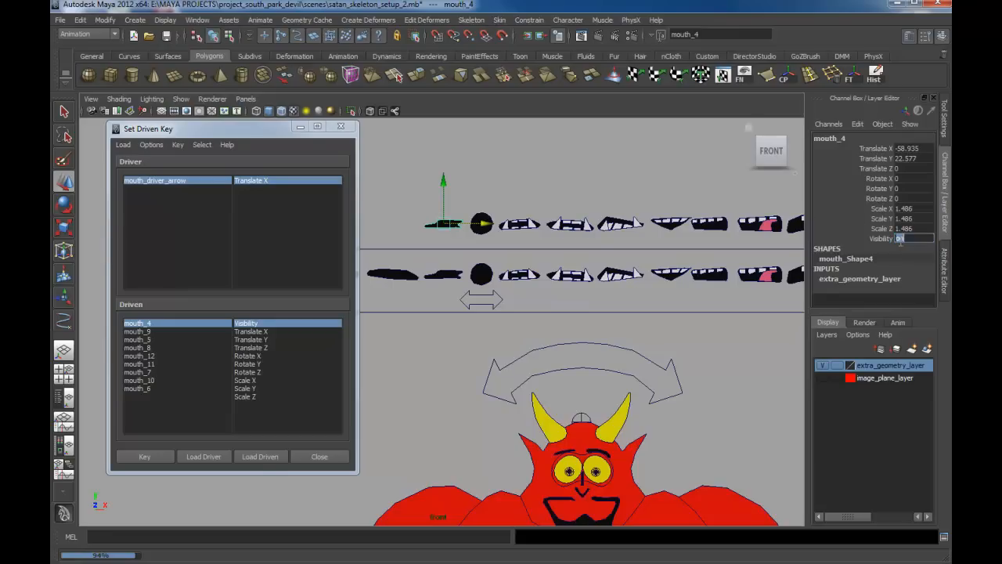
pyautogui.write('0')
pyautogui.press('Return')
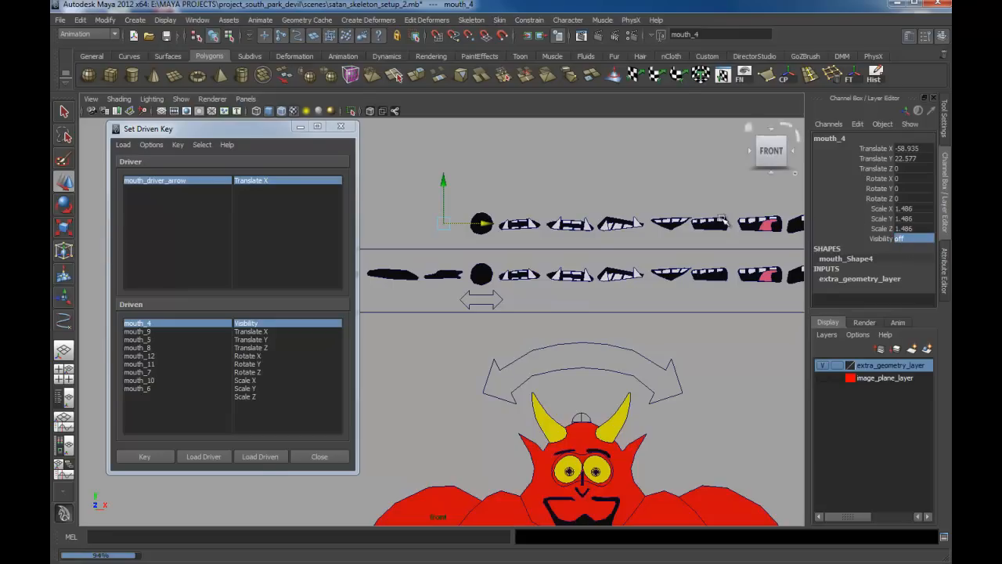
pyautogui.click(148, 454)
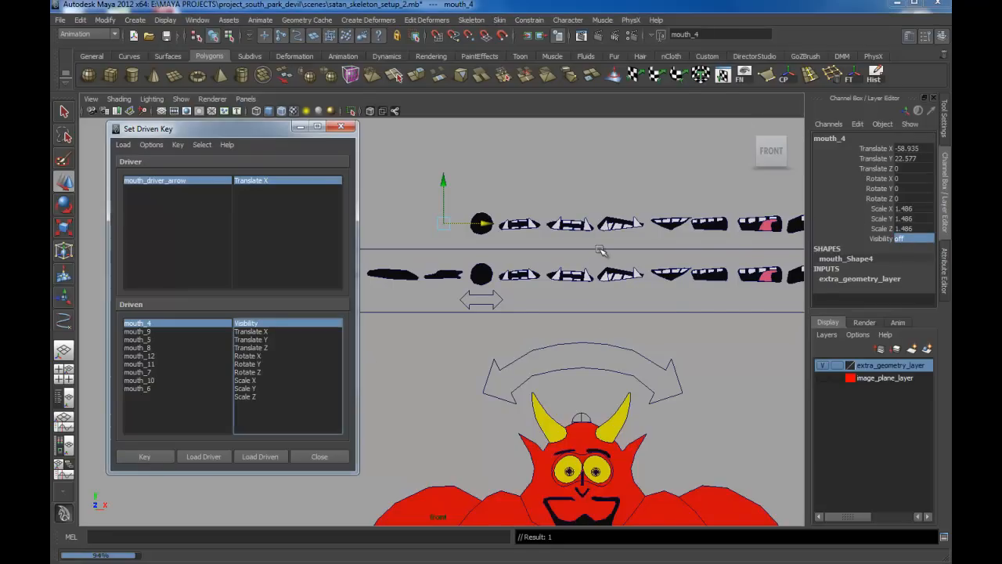
# Step: Try to key Visibility 0 for mouth_4 with the driver arrow at Translate X 7, under the third mouth
pyautogui.keyDown('alt'); pyautogui.moveTo(599, 250); pyautogui.dragTo(689, 304, button='middle'); pyautogui.keyUp('alt')
pyautogui.click(579, 305)
pyautogui.moveTo(583, 302); pyautogui.dragTo(490, 304)
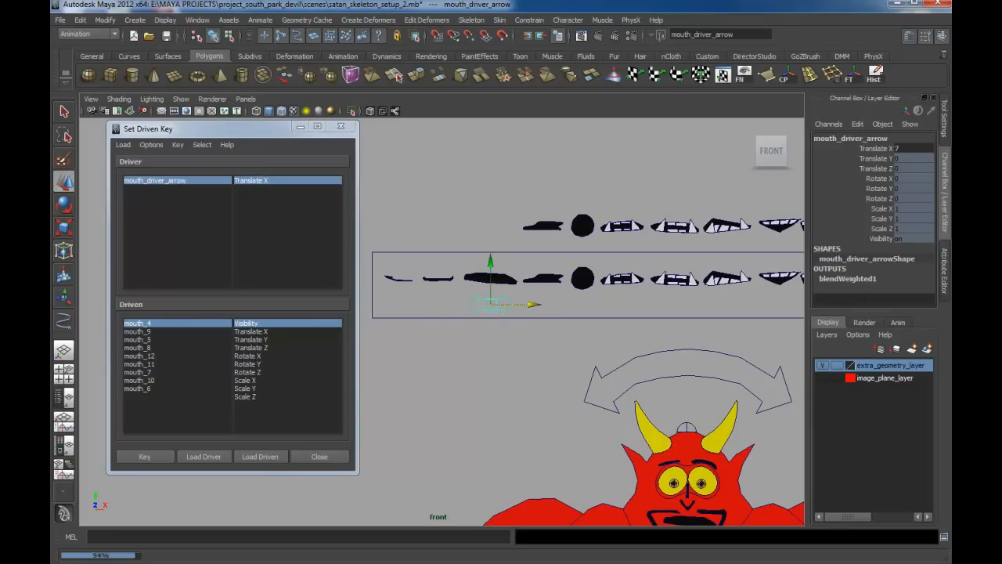
pyautogui.doubleClick(899, 239)
pyautogui.write('0')
pyautogui.press('Return')
pyautogui.click(161, 457)
# Step: Slide the mouth driver arrow back under the fourth mouth to test the visibility keys of mouth_4
pyautogui.keyDown('alt'); pyautogui.moveTo(575, 313); pyautogui.dragTo(557, 321, button='middle'); pyautogui.keyUp('alt')
pyautogui.scroll(-1, 556, 320)
pyautogui.moveTo(507, 312); pyautogui.dragTo(559, 309)
pyautogui.keyDown('alt'); pyautogui.moveTo(584, 314); pyautogui.dragTo(616, 296, button='middle'); pyautogui.keyUp('alt')
pyautogui.keyDown('alt'); pyautogui.moveTo(593, 299); pyautogui.dragTo(618, 337, button='right'); pyautogui.keyUp('alt')
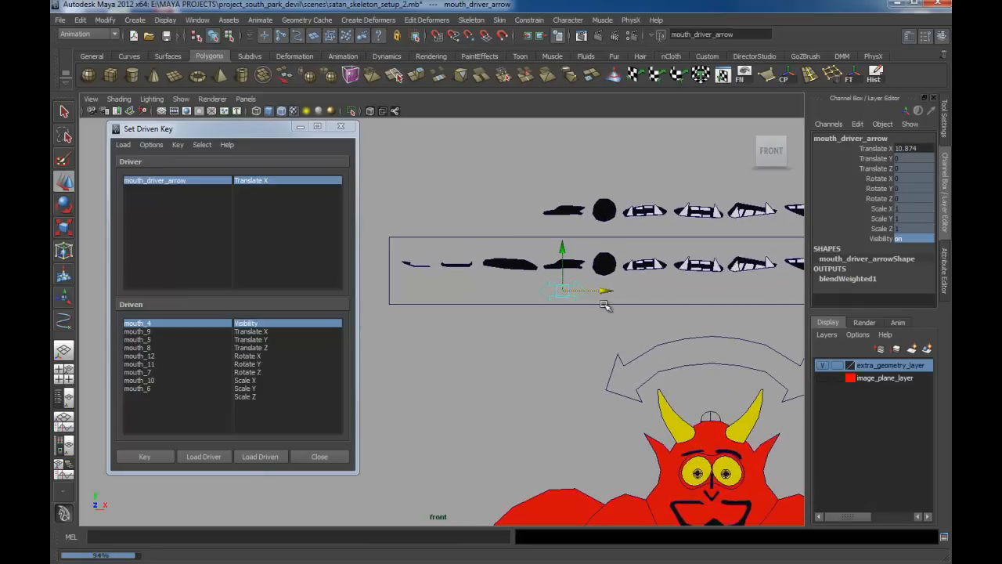
# Step: Snap the driver arrow to Translate X 7 under the third mouth and key mouth_4's Visibility at 0 there
pyautogui.moveTo(606, 290); pyautogui.dragTo(510, 292)
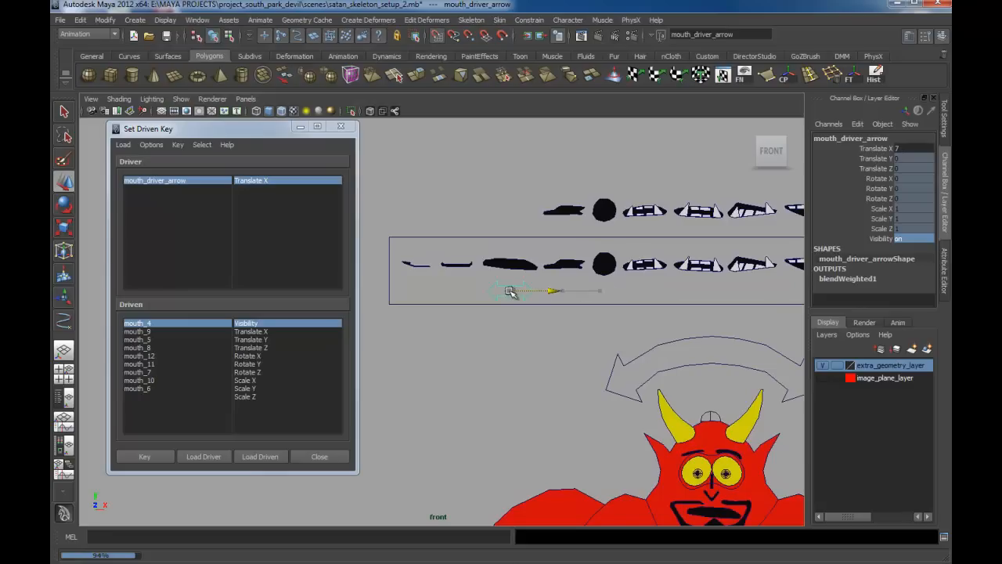
pyautogui.click(554, 211)
pyautogui.doubleClick(901, 238)
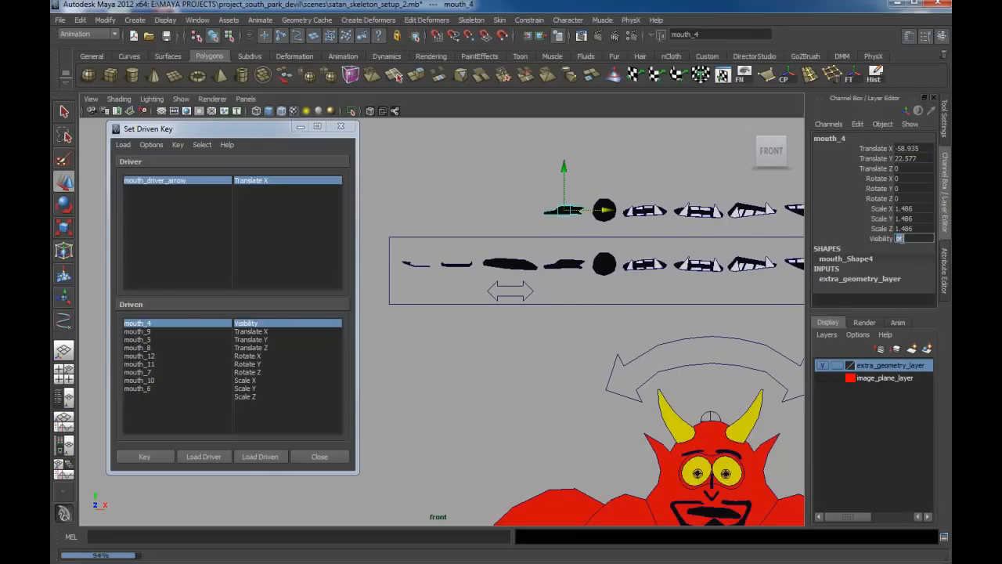
pyautogui.write('0')
pyautogui.press('Return')
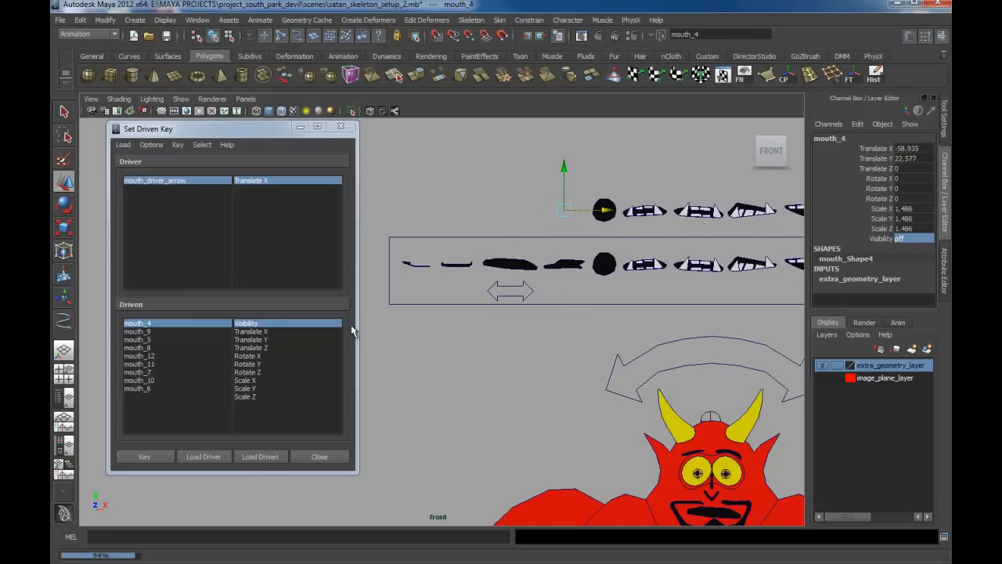
pyautogui.click(145, 456)
# Step: Move the mouth driver arrow under the round fifth mouth, at about Translate X 13.85
pyautogui.click(529, 290)
pyautogui.moveTo(546, 290); pyautogui.dragTo(645, 293)
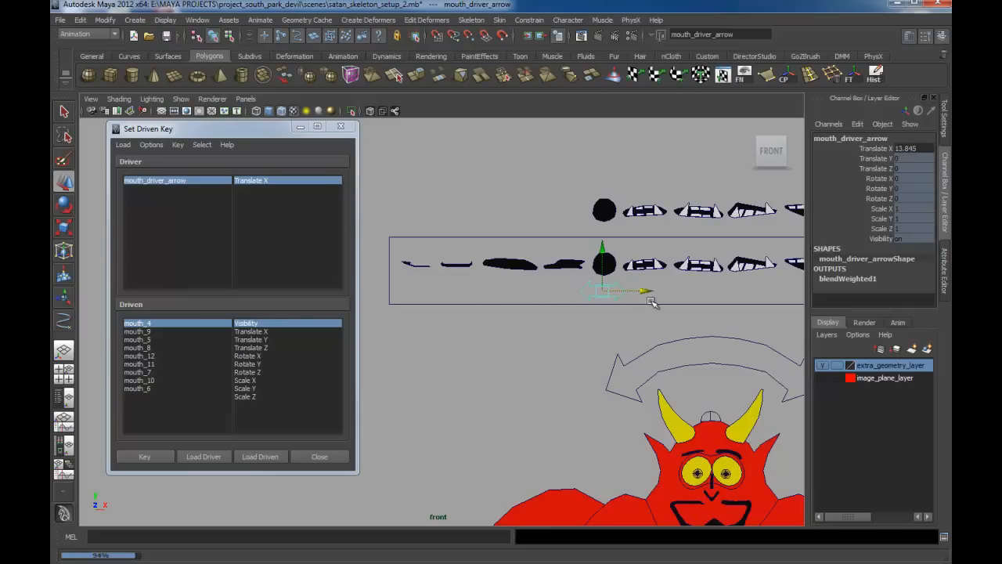
pyautogui.scroll(-1, 645, 304)
pyautogui.keyDown('alt'); pyautogui.moveTo(623, 312); pyautogui.dragTo(550, 291, button='middle'); pyautogui.keyUp('alt')
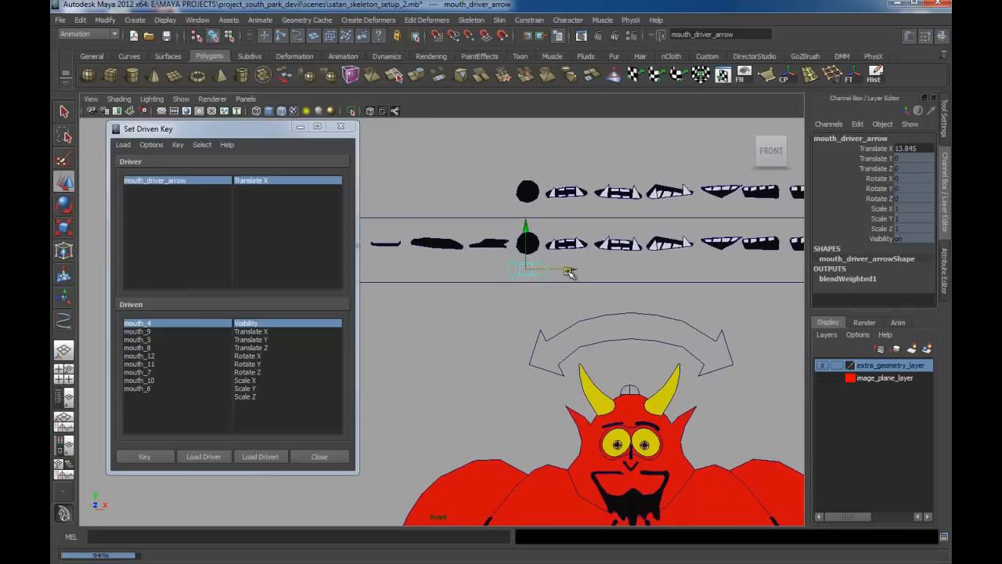
# Step: Load mouth_5, the round fifth mouth, as the driven object and key its Visibility on with the driver arrow beneath it
pyautogui.click(528, 192)
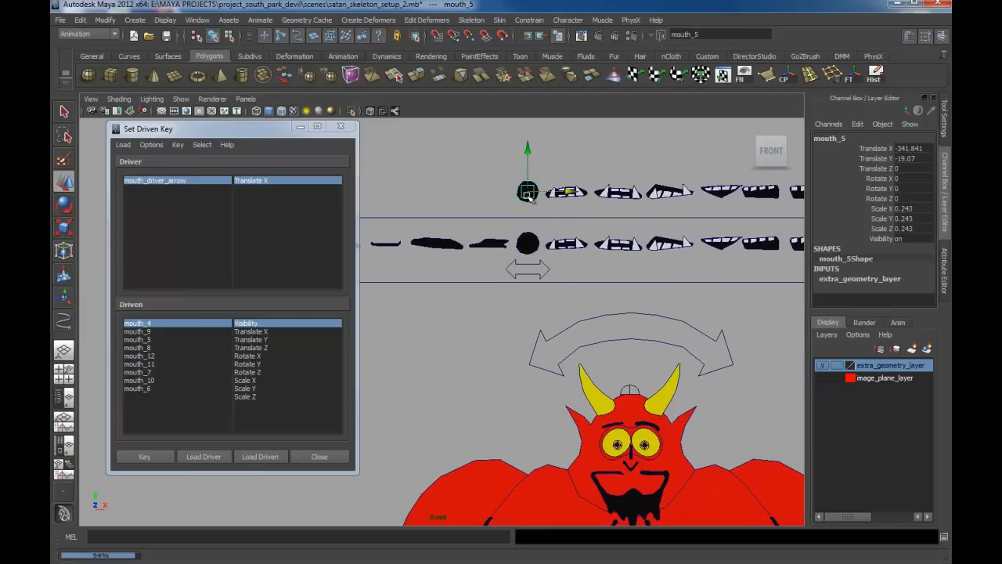
pyautogui.keyDown('alt'); pyautogui.moveTo(529, 240); pyautogui.dragTo(576, 261, button='middle'); pyautogui.keyUp('alt')
pyautogui.scroll(1, 579, 266)
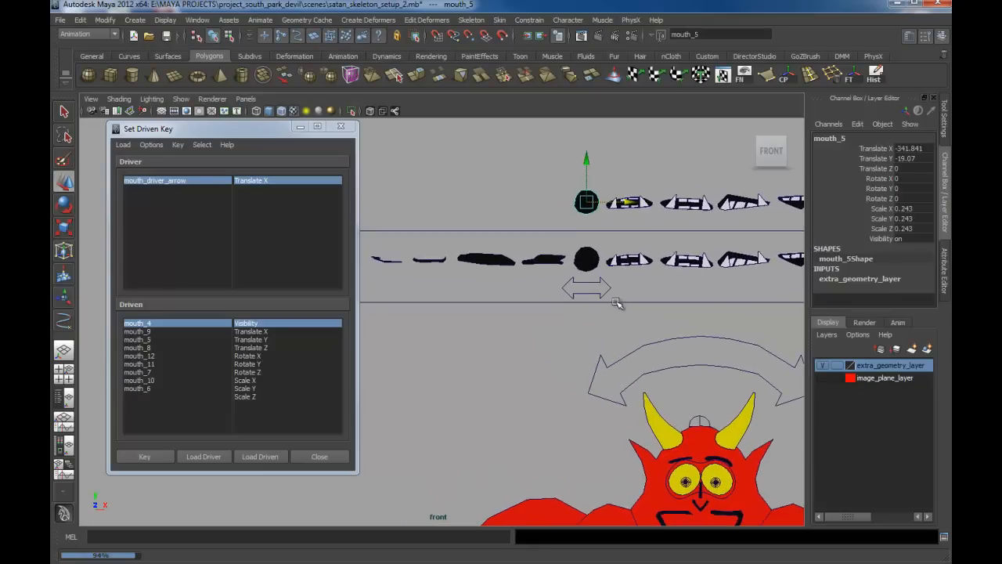
pyautogui.keyDown('alt'); pyautogui.moveTo(620, 302); pyautogui.dragTo(606, 322, button='middle'); pyautogui.keyUp('alt')
pyautogui.scroll(1, 625, 332)
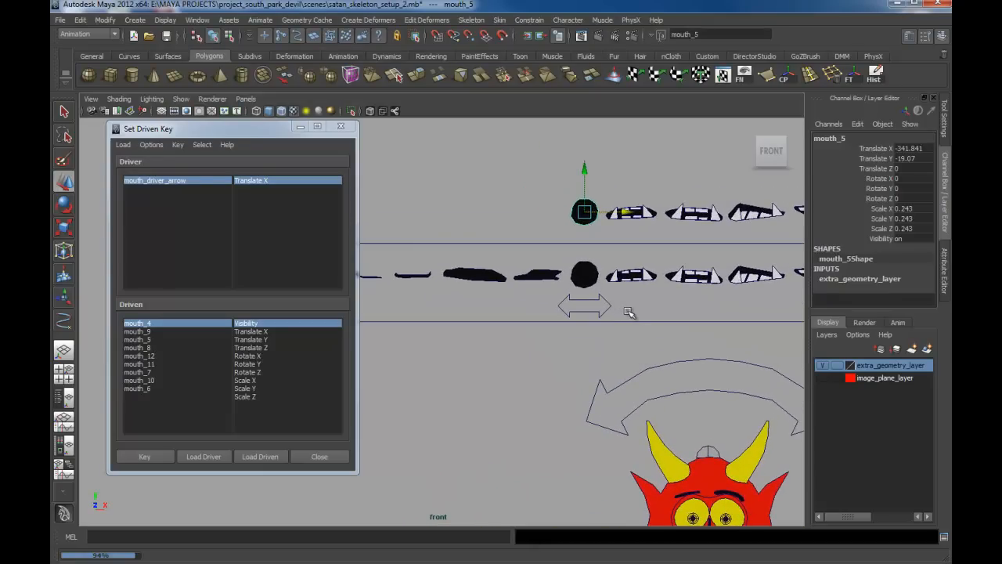
pyautogui.keyDown('alt'); pyautogui.moveTo(617, 283); pyautogui.dragTo(577, 290, button='middle'); pyautogui.keyUp('alt')
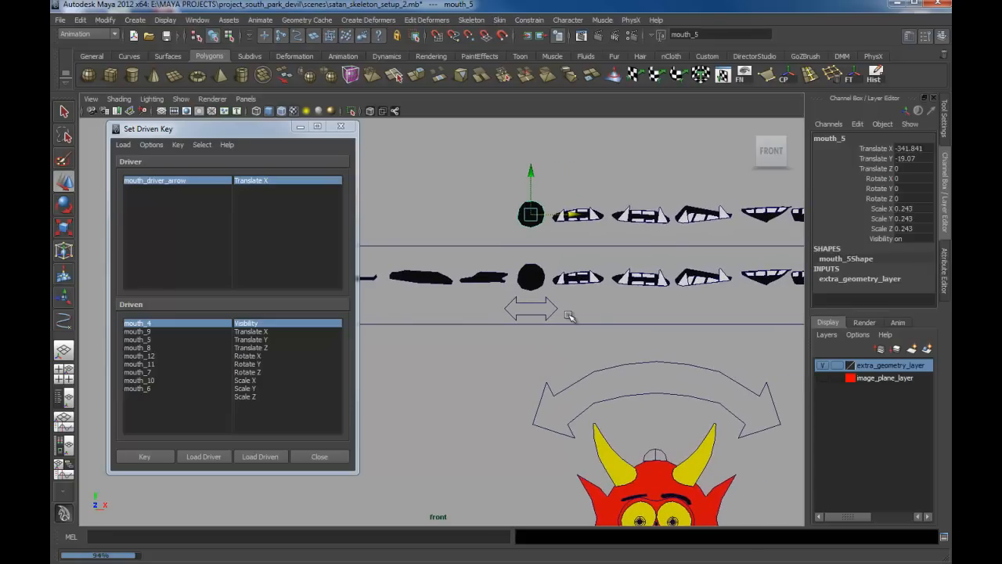
pyautogui.click(566, 300)
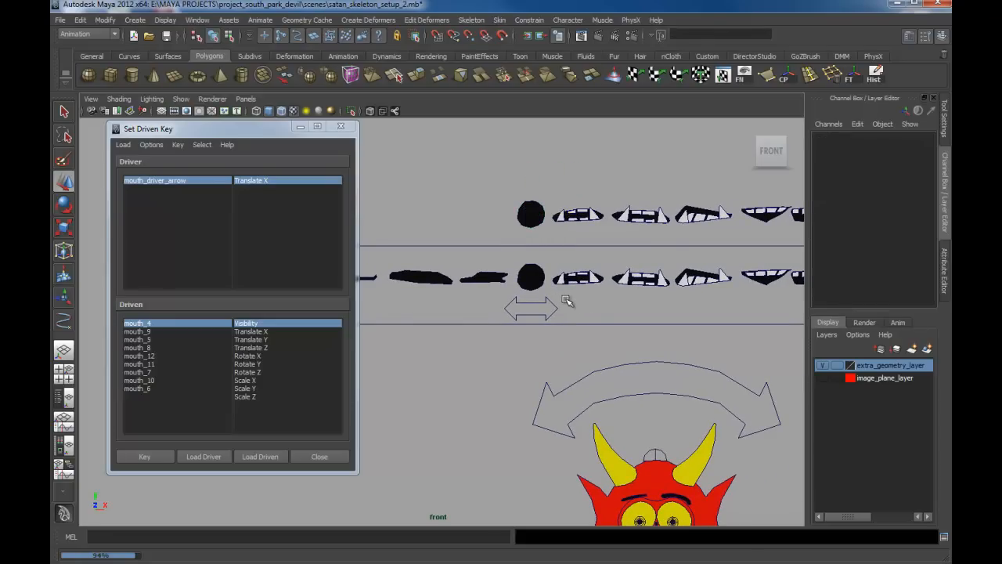
pyautogui.click(530, 213)
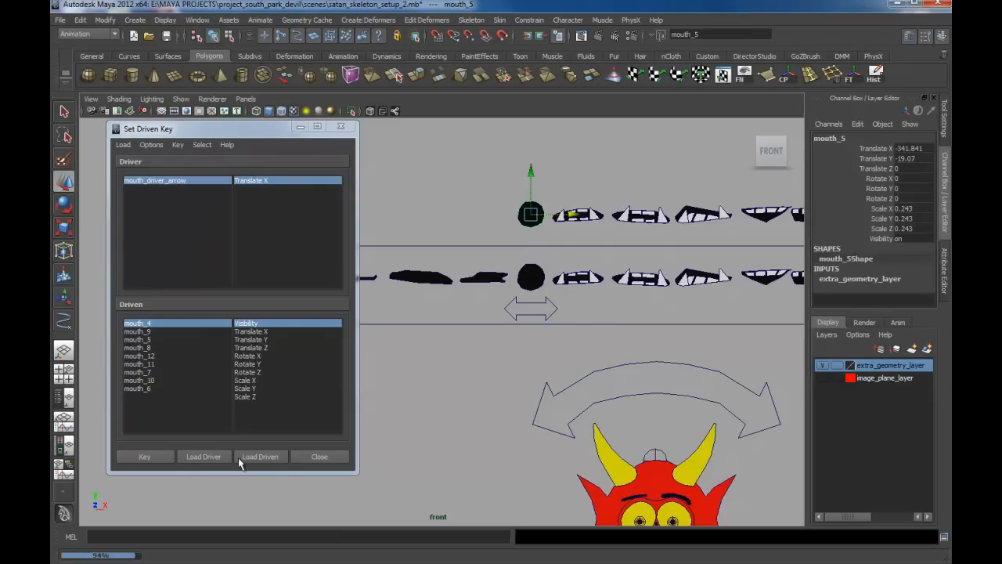
pyautogui.click(260, 457)
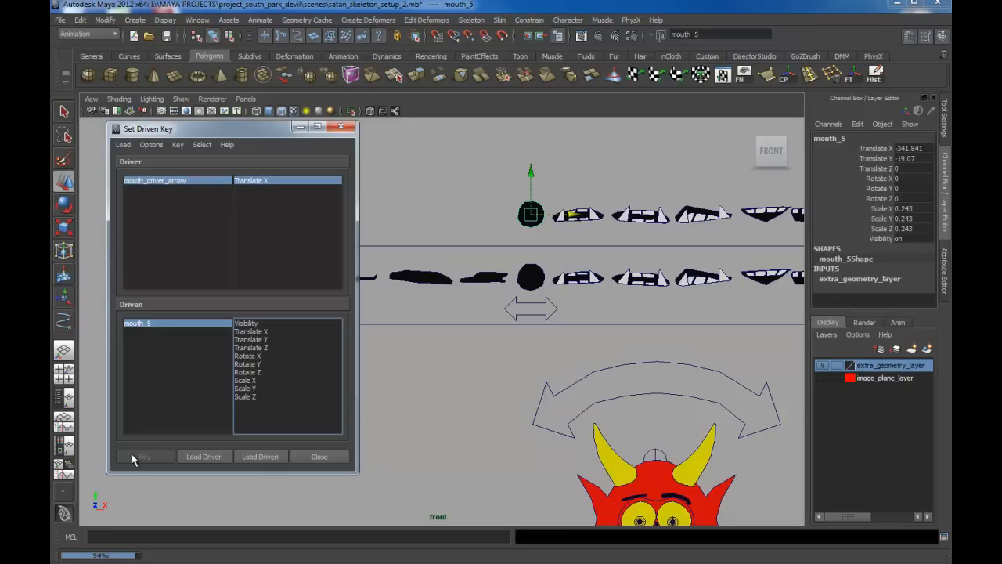
pyautogui.click(252, 324)
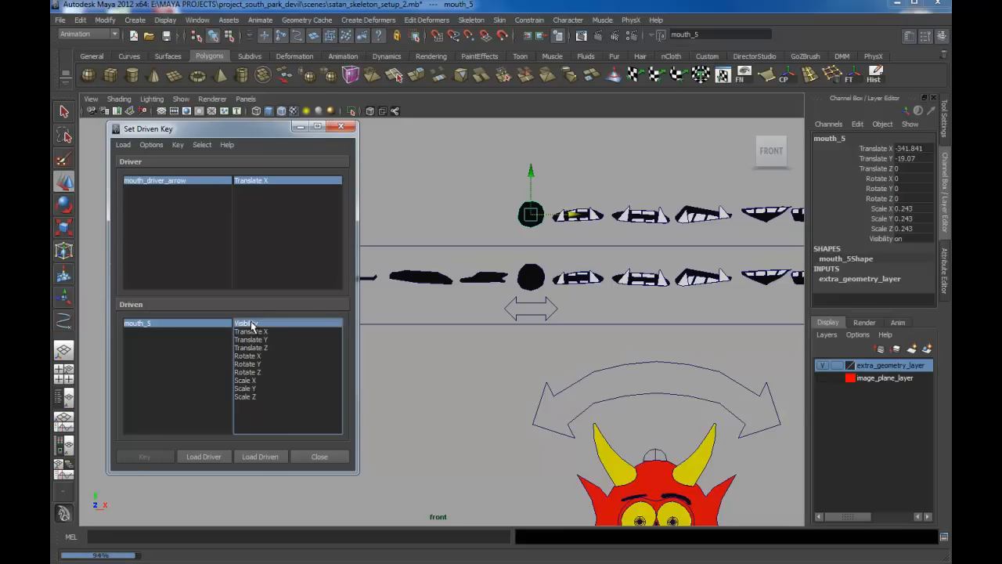
pyautogui.click(144, 455)
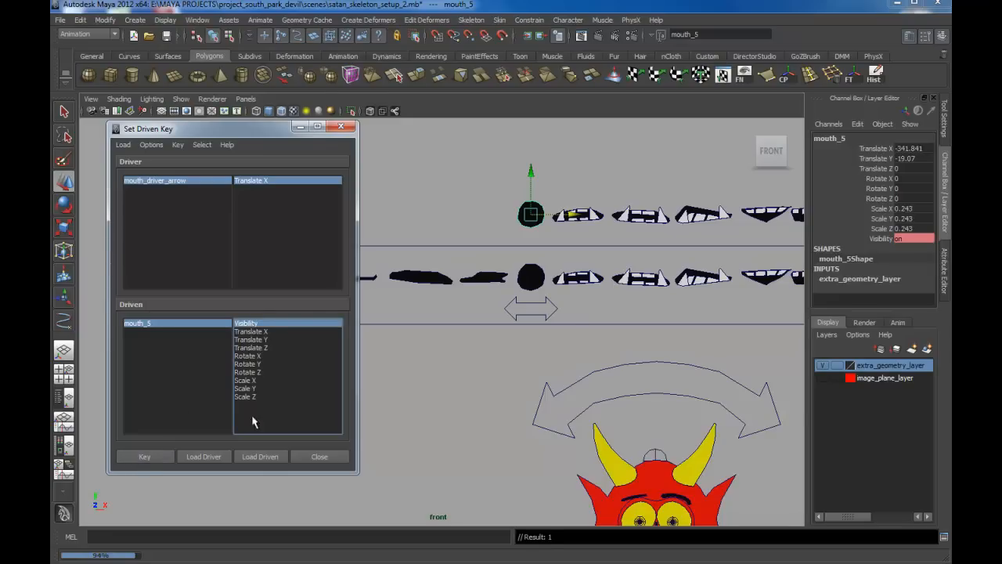
# Step: Snap the driver arrow to Translate X 17 under the sixth mouth and key mouth_5's Visibility at 0 there
pyautogui.click(552, 309)
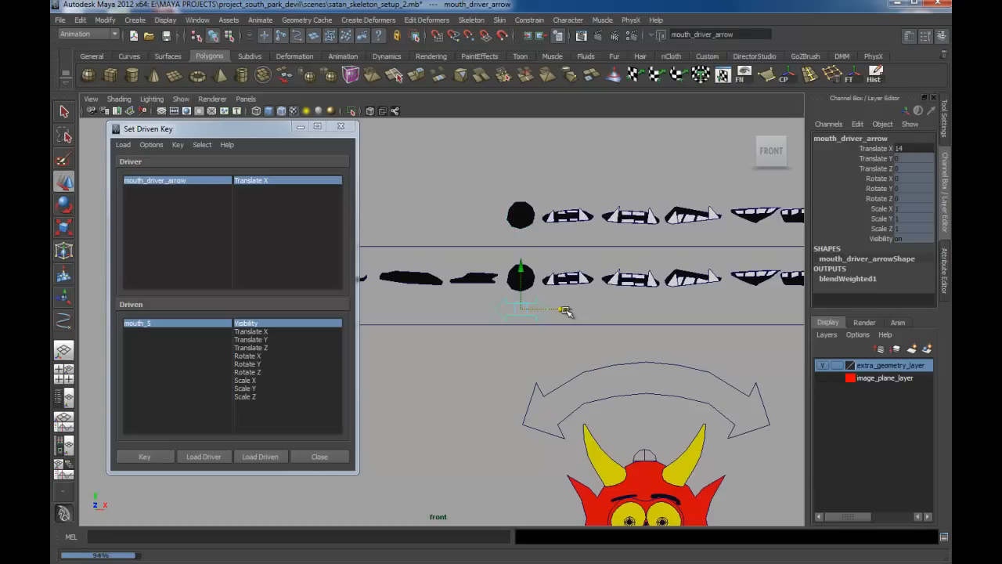
pyautogui.press('x')
pyautogui.moveTo(565, 310); pyautogui.dragTo(571, 309)
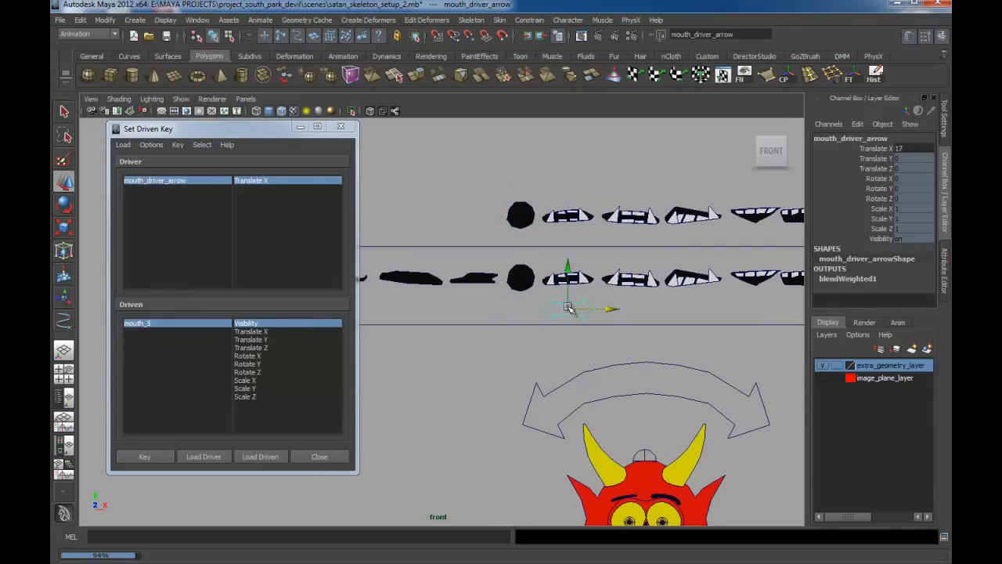
pyautogui.click(526, 219)
pyautogui.click(912, 238)
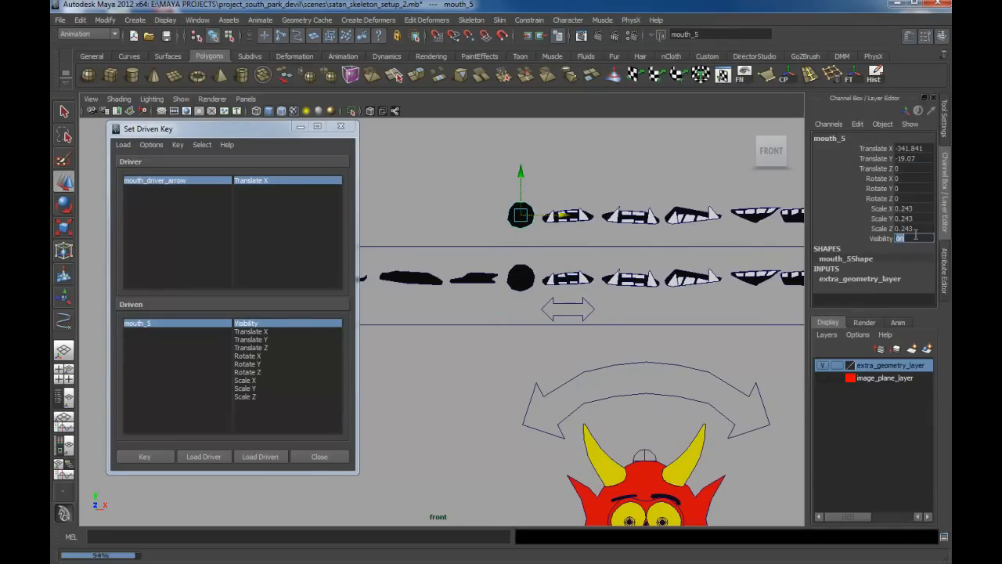
pyautogui.write('0')
pyautogui.press('Return')
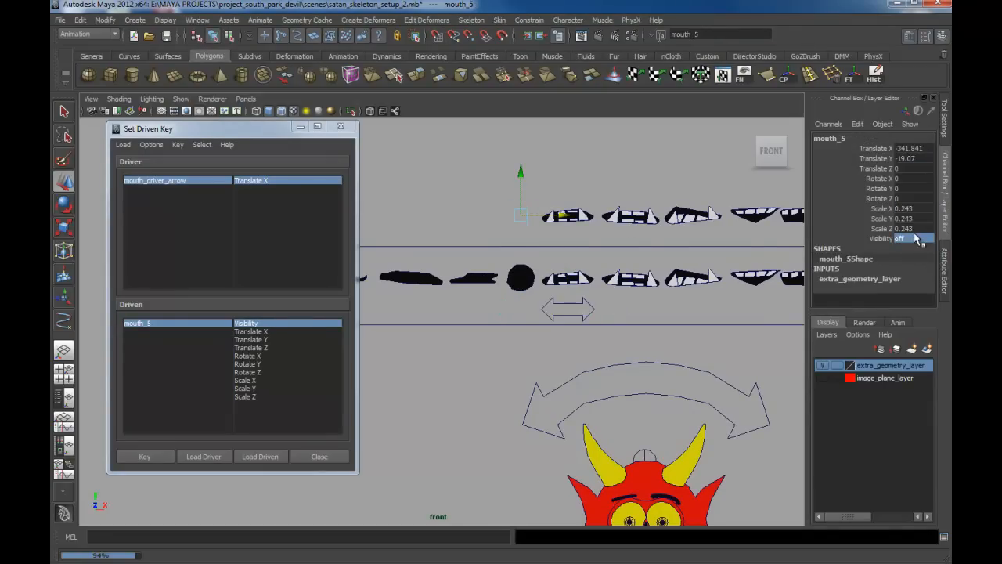
pyautogui.click(146, 456)
# Step: Snap the driver arrow to Translate X 11 under the fourth mouth and key mouth_5's Visibility at 0 there
pyautogui.click(569, 307)
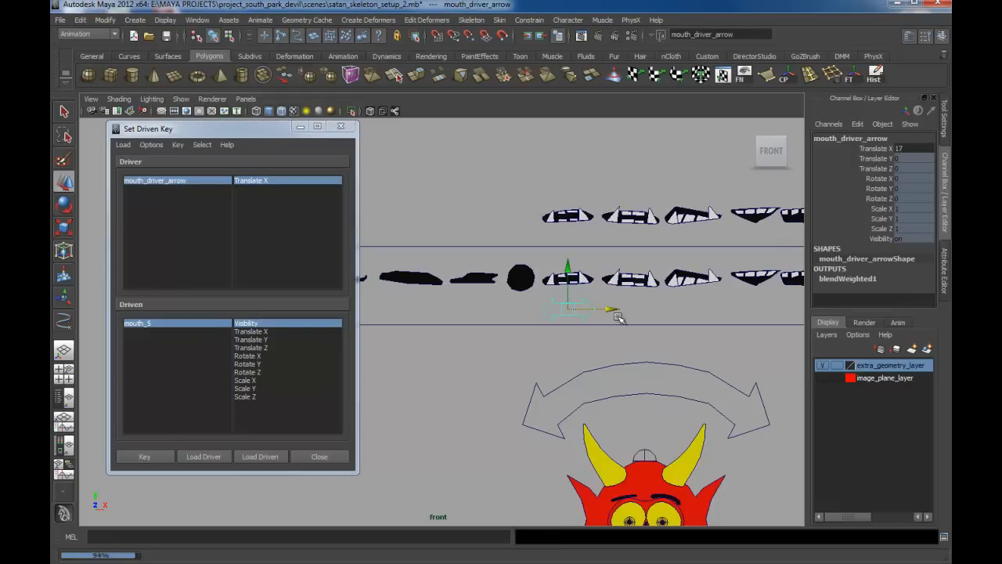
pyautogui.moveTo(615, 312); pyautogui.dragTo(482, 323)
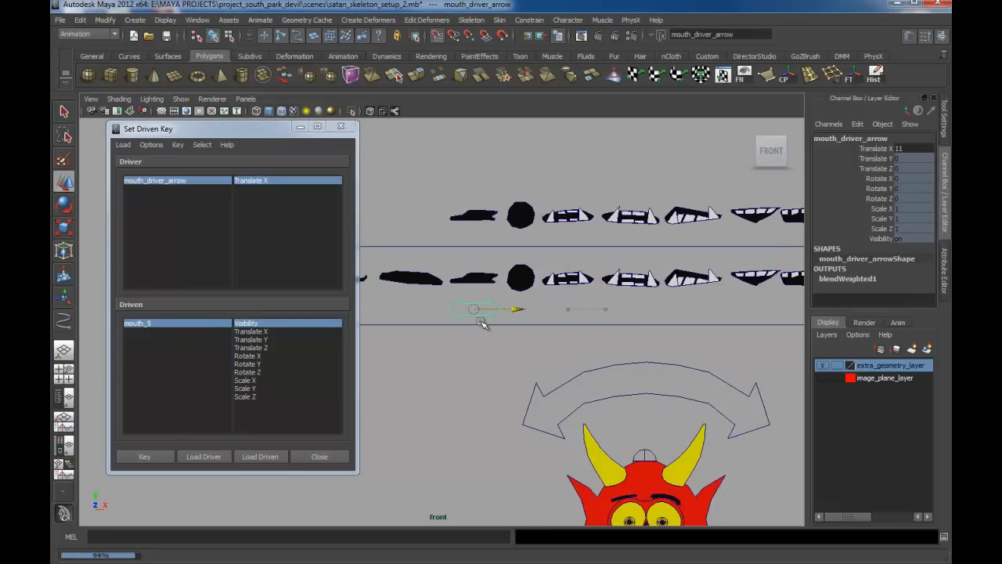
pyautogui.click(905, 239)
pyautogui.press('Return')
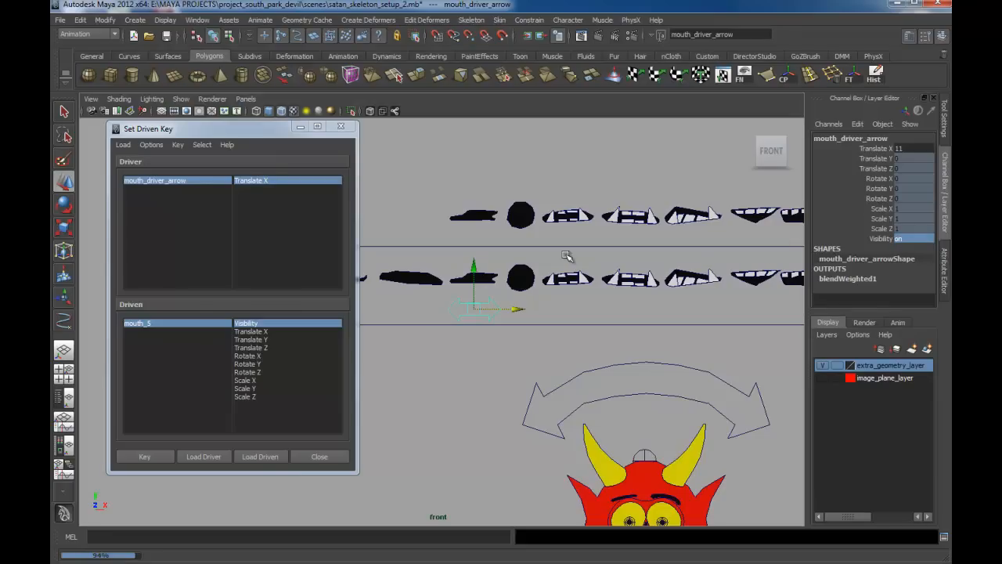
pyautogui.click(520, 214)
pyautogui.click(899, 238)
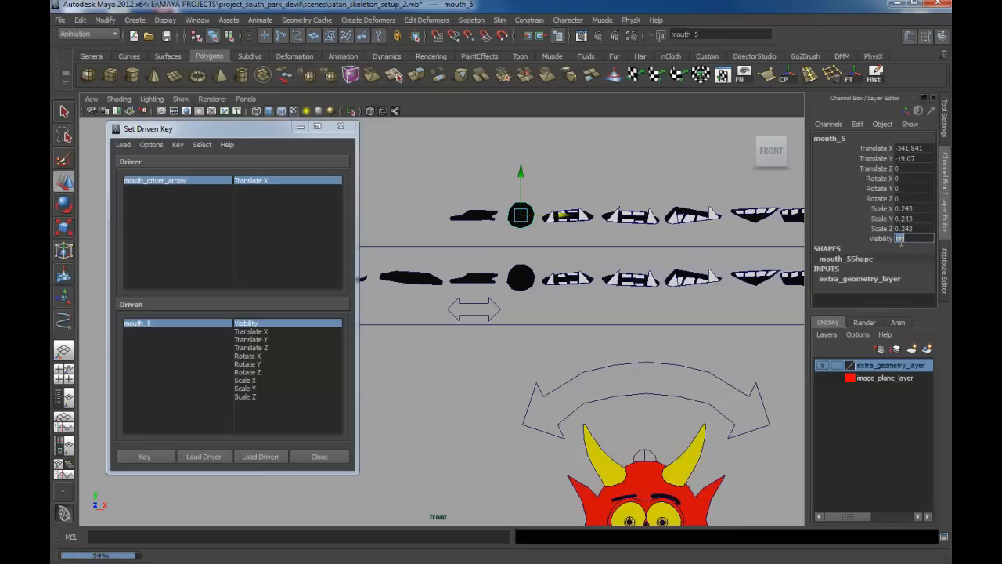
pyautogui.press('Return')
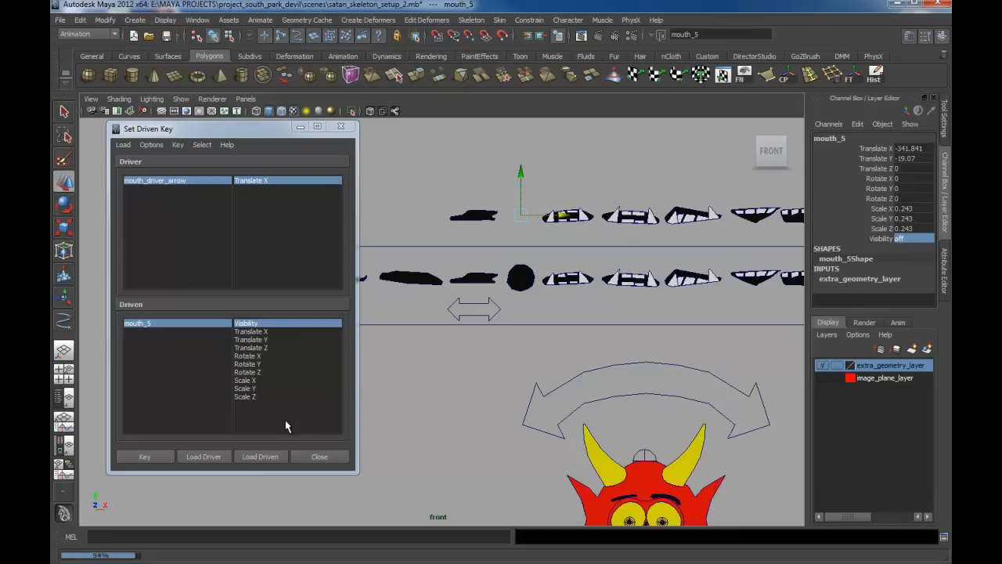
pyautogui.click(146, 457)
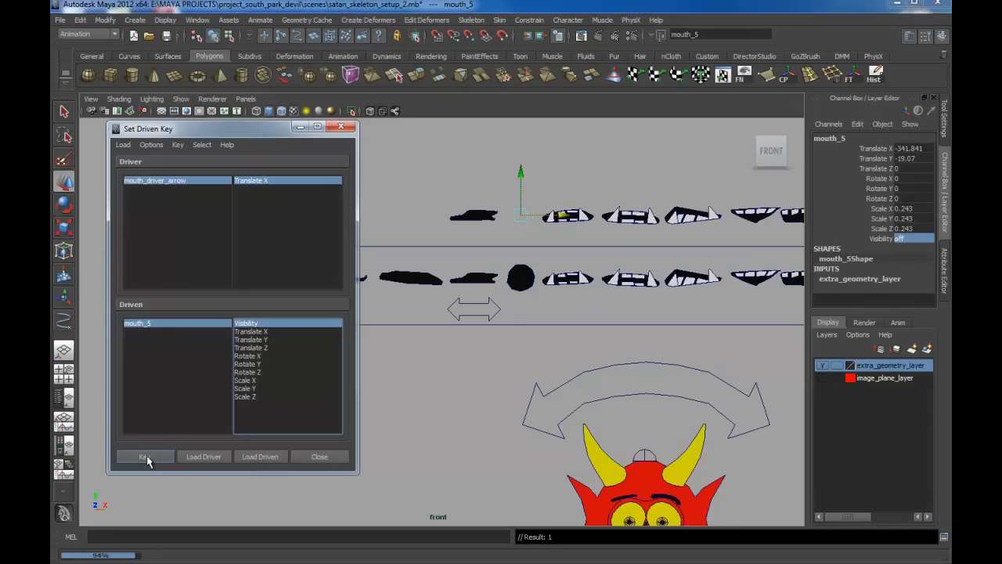
# Step: Slide the driver arrow back and forth along the mouth row to test mouth_5's visibility keys
pyautogui.keyDown('alt'); pyautogui.middleClick(579, 329); pyautogui.keyUp('alt')
pyautogui.click(485, 310)
pyautogui.moveTo(515, 307); pyautogui.dragTo(569, 311)
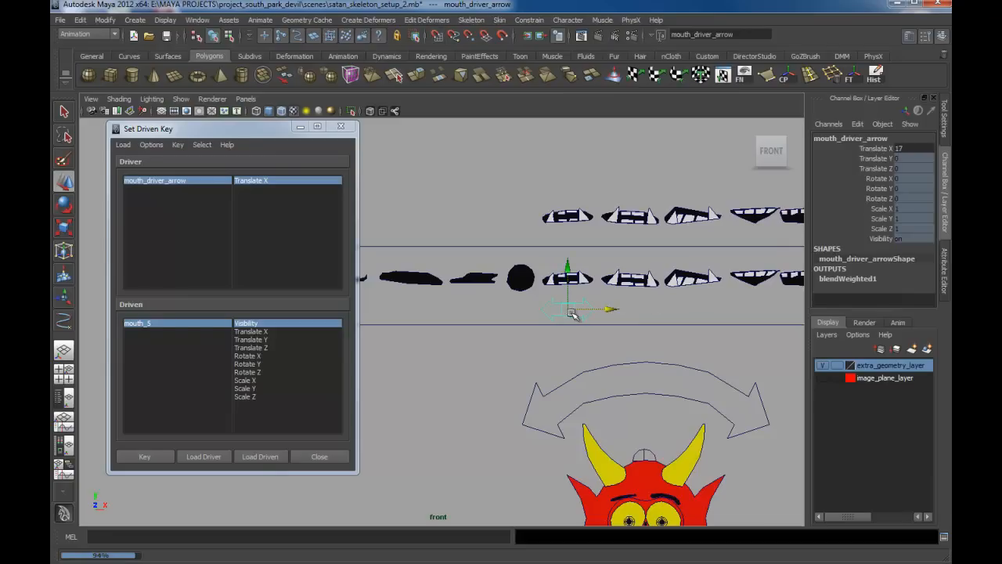
pyautogui.keyDown('alt'); pyautogui.moveTo(694, 370); pyautogui.dragTo(625, 382, button='middle'); pyautogui.keyUp('alt')
pyautogui.keyDown('alt'); pyautogui.moveTo(625, 382); pyautogui.dragTo(532, 324, button='right'); pyautogui.keyUp('alt')
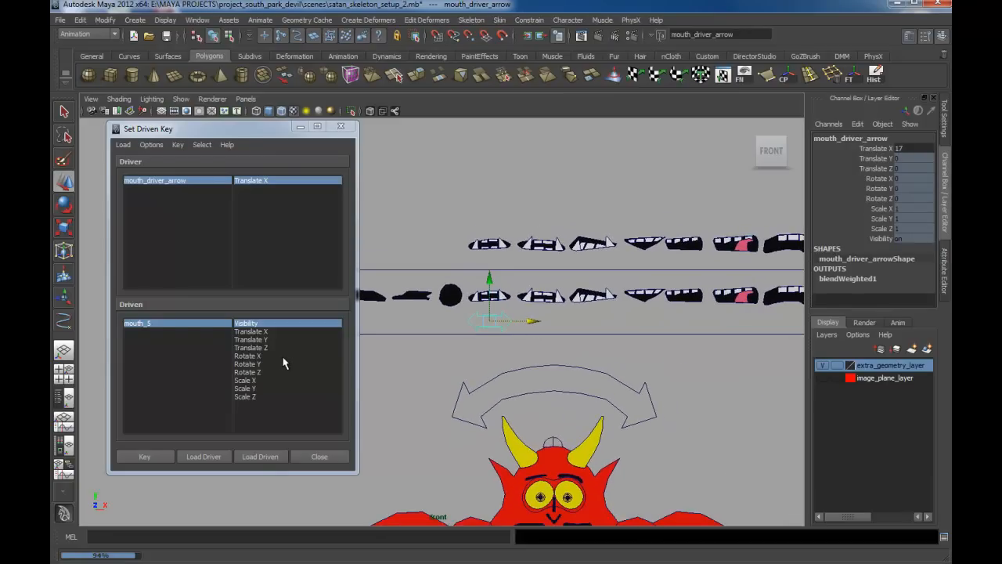
pyautogui.keyDown('alt'); pyautogui.moveTo(517, 303); pyautogui.dragTo(507, 303, button='middle'); pyautogui.keyUp('alt')
pyautogui.keyDown('alt'); pyautogui.moveTo(507, 303); pyautogui.dragTo(505, 317, button='right'); pyautogui.keyUp('alt')
pyautogui.moveTo(520, 321); pyautogui.dragTo(469, 304)
pyautogui.keyDown('alt'); pyautogui.moveTo(485, 302); pyautogui.dragTo(692, 293, button='middle'); pyautogui.keyUp('alt')
pyautogui.moveTo(672, 311); pyautogui.dragTo(699, 311)
pyautogui.keyDown('alt'); pyautogui.moveTo(702, 321); pyautogui.dragTo(572, 257, button='middle'); pyautogui.keyUp('alt')
pyautogui.keyDown('alt'); pyautogui.moveTo(666, 294); pyautogui.dragTo(603, 279, button='right'); pyautogui.keyUp('alt')
pyautogui.keyDown('alt'); pyautogui.moveTo(604, 279); pyautogui.dragTo(673, 291, button='middle'); pyautogui.keyUp('alt')
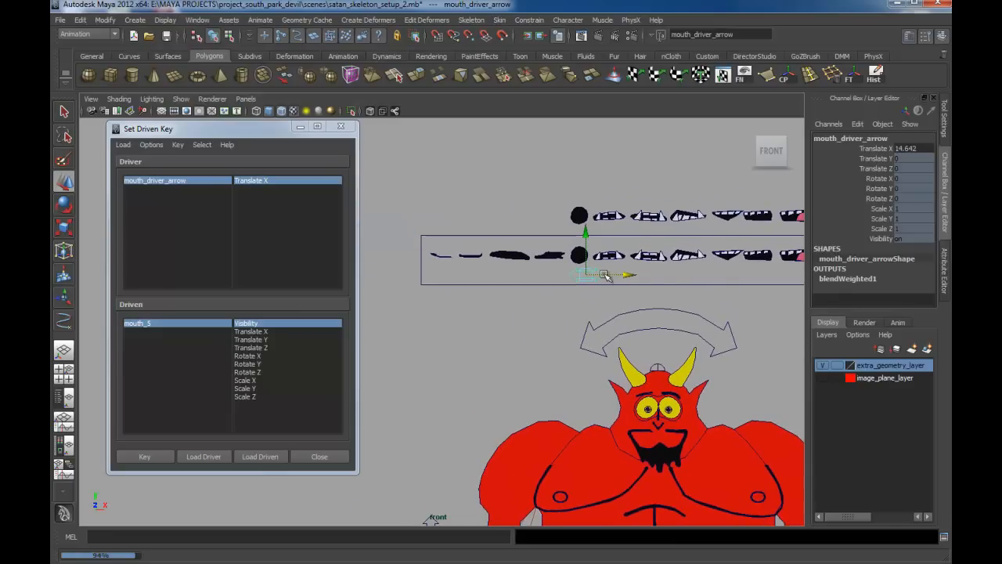
# Step: Set the driver arrow under the fourth mouth, at about Translate X 10.91, and move mouth_4 onto the devil's face above the goatee
pyautogui.moveTo(635, 281); pyautogui.dragTo(596, 272)
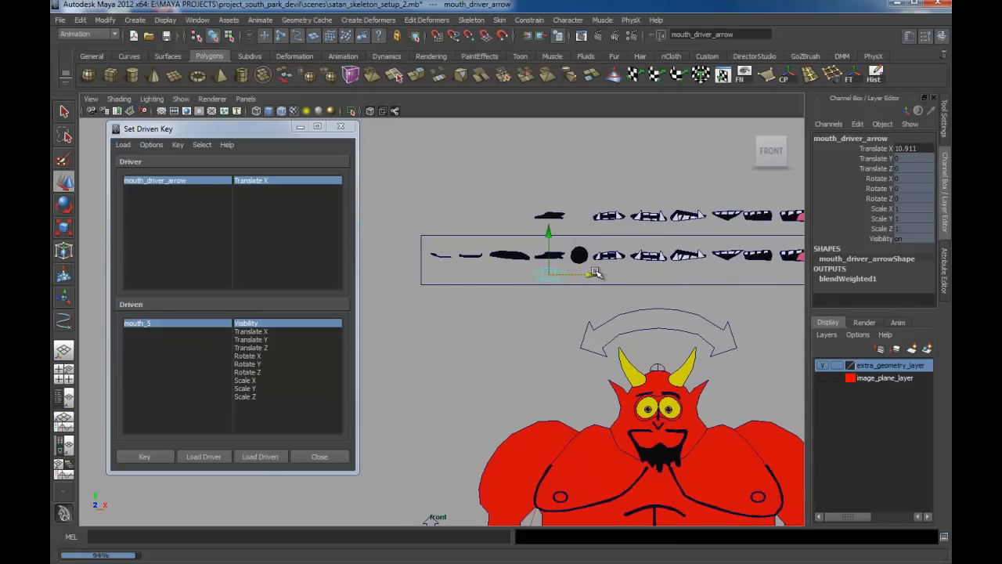
pyautogui.click(560, 213)
pyautogui.keyDown('alt'); pyautogui.moveTo(634, 304); pyautogui.dragTo(564, 270, button='middle'); pyautogui.keyUp('alt')
pyautogui.keyDown('alt'); pyautogui.moveTo(564, 270); pyautogui.dragTo(544, 273, button='right'); pyautogui.keyUp('alt')
pyautogui.moveTo(480, 203); pyautogui.dragTo(574, 394)
pyautogui.keyDown('alt'); pyautogui.moveTo(575, 394); pyautogui.dragTo(571, 301, button='middle'); pyautogui.keyUp('alt')
pyautogui.keyDown('alt'); pyautogui.moveTo(565, 313); pyautogui.dragTo(732, 445, button='right'); pyautogui.keyUp('alt')
pyautogui.keyDown('alt'); pyautogui.moveTo(647, 399); pyautogui.dragTo(528, 449, button='middle'); pyautogui.keyUp('alt')
pyautogui.keyDown('alt'); pyautogui.moveTo(556, 458); pyautogui.dragTo(716, 542, button='right'); pyautogui.keyUp('alt')
pyautogui.keyDown('alt'); pyautogui.moveTo(628, 426); pyautogui.dragTo(591, 431, button='middle'); pyautogui.keyUp('alt')
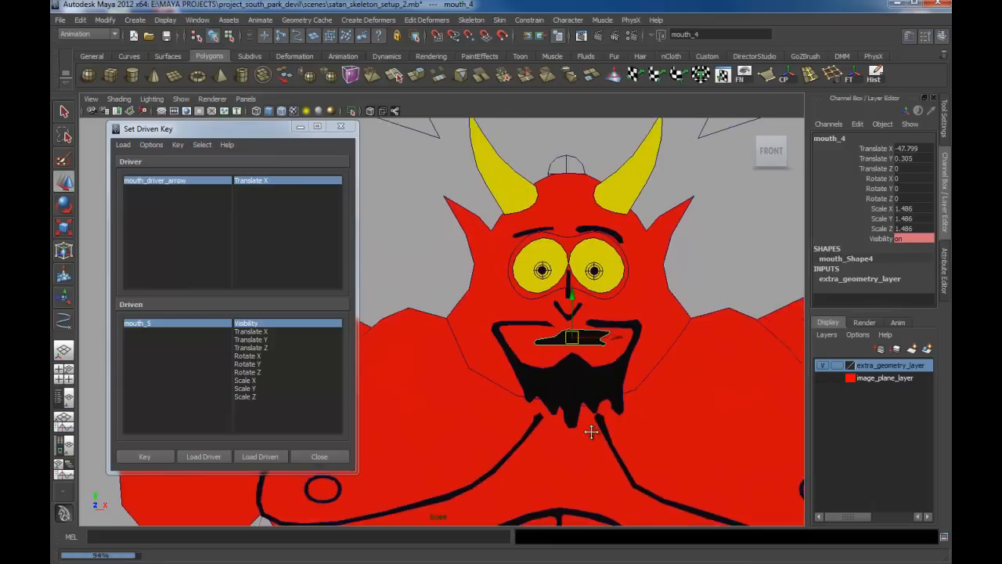
pyautogui.keyDown('alt'); pyautogui.moveTo(591, 431); pyautogui.dragTo(690, 516, button='right'); pyautogui.keyUp('alt')
pyautogui.moveTo(590, 378); pyautogui.dragTo(592, 339)
# Step: Push mouth_4 back in depth toward the face in the perspective view, to about Translate Z -4.23
pyautogui.press('space')
pyautogui.keyDown('alt'); pyautogui.moveTo(605, 352); pyautogui.dragTo(598, 402); pyautogui.keyUp('alt')
pyautogui.press('f')
pyautogui.keyDown('alt'); pyautogui.moveTo(597, 402); pyautogui.dragTo(512, 295, button='right'); pyautogui.keyUp('alt')
pyautogui.keyDown('alt'); pyautogui.moveTo(511, 295); pyautogui.dragTo(579, 310, button='middle'); pyautogui.keyUp('alt')
pyautogui.keyDown('alt'); pyautogui.moveTo(579, 310); pyautogui.dragTo(458, 235, button='right'); pyautogui.keyUp('alt')
pyautogui.keyDown('alt'); pyautogui.moveTo(458, 235); pyautogui.dragTo(600, 250, button='middle'); pyautogui.keyUp('alt')
pyautogui.keyDown('alt'); pyautogui.moveTo(599, 251); pyautogui.dragTo(505, 320); pyautogui.keyUp('alt')
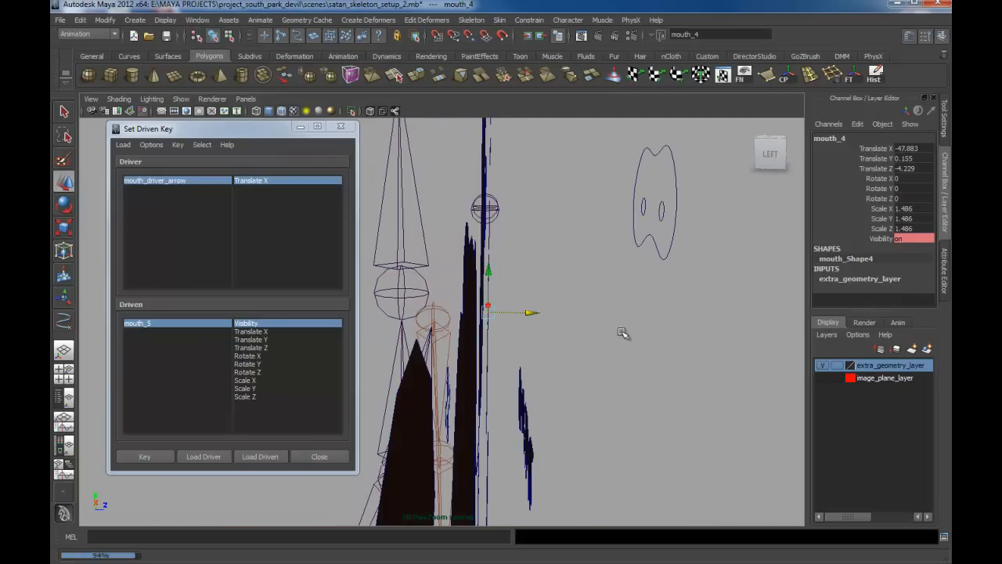
pyautogui.keyDown('alt'); pyautogui.moveTo(624, 334); pyautogui.dragTo(417, 323); pyautogui.keyUp('alt')
pyautogui.keyDown('alt'); pyautogui.moveTo(669, 344); pyautogui.dragTo(709, 392, button='middle'); pyautogui.keyUp('alt')
pyautogui.keyDown('alt'); pyautogui.moveTo(710, 391); pyautogui.dragTo(607, 335, button='right'); pyautogui.keyUp('alt')
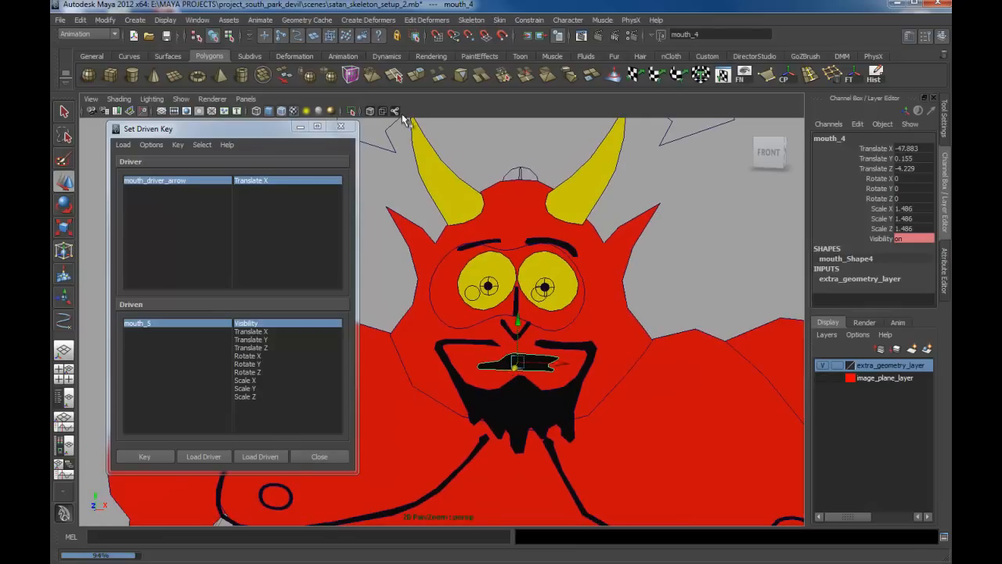
# Step: Make the joints visible through the geometry and parent mouth_4 to neck_joint
pyautogui.click(395, 111)
pyautogui.keyDown('alt'); pyautogui.moveTo(615, 337); pyautogui.dragTo(581, 368); pyautogui.keyUp('alt')
pyautogui.click(549, 339)
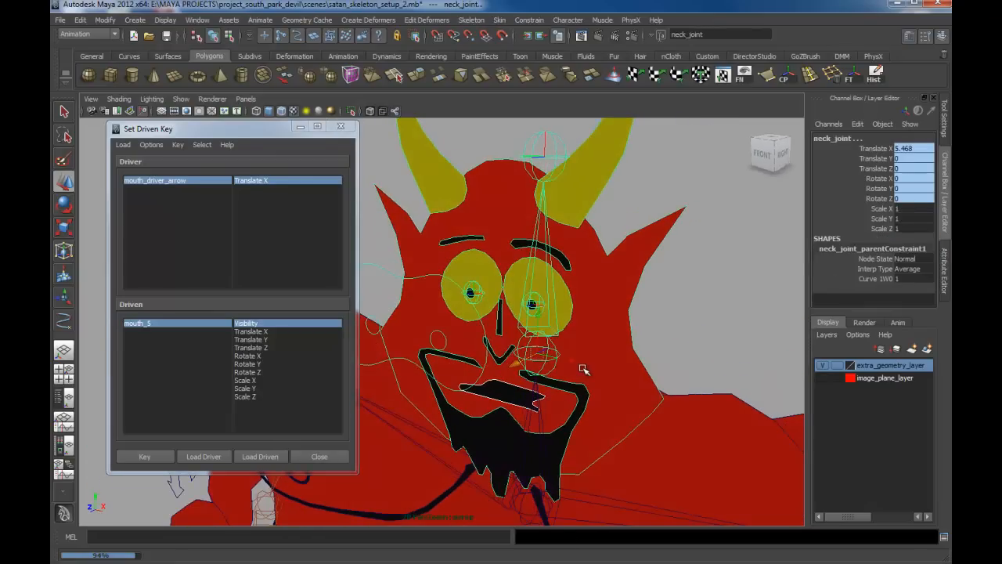
pyautogui.hotkey('ctrl', 'z')
pyautogui.keyDown('alt'); pyautogui.moveTo(612, 414); pyautogui.dragTo(626, 376); pyautogui.keyUp('alt')
pyautogui.scroll(-3, 660, 394)
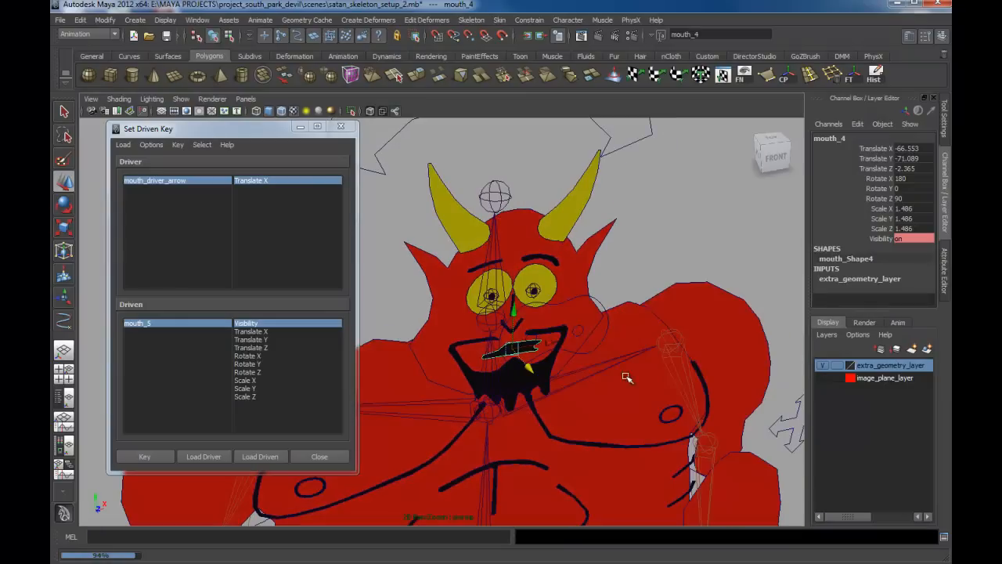
pyautogui.click(647, 278)
# Step: Move the mouth driver arrow under the round fifth mouth, at about Translate X 14.07
pyautogui.scroll(-3, 649, 279)
pyautogui.keyDown('alt'); pyautogui.moveTo(649, 280); pyautogui.dragTo(519, 280); pyautogui.keyUp('alt')
pyautogui.scroll(-2, 568, 315)
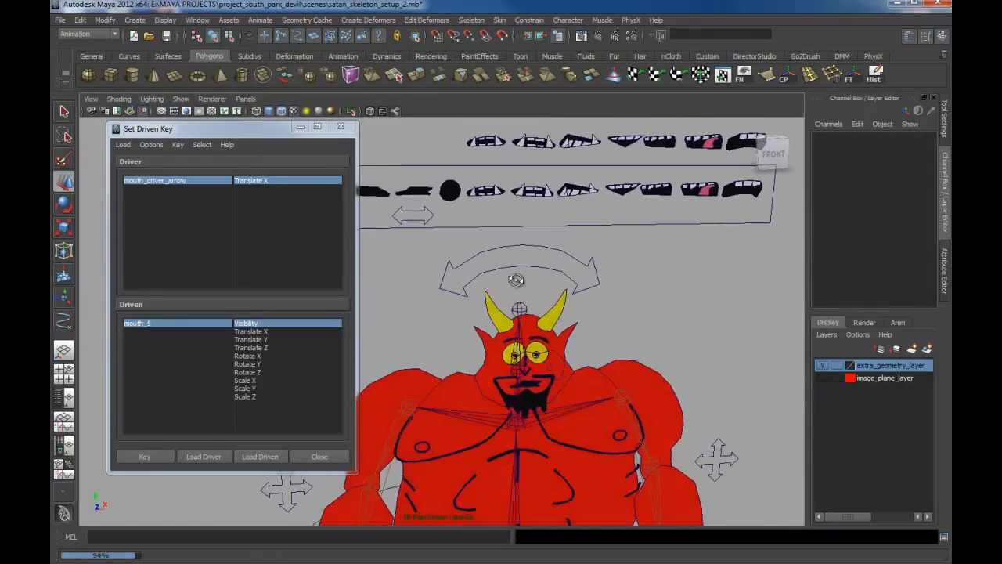
pyautogui.keyDown('alt'); pyautogui.moveTo(519, 280); pyautogui.dragTo(613, 353, button='middle'); pyautogui.keyUp('alt')
pyautogui.scroll(-1, 599, 346)
pyautogui.click(515, 306)
pyautogui.moveTo(514, 305); pyautogui.dragTo(568, 307)
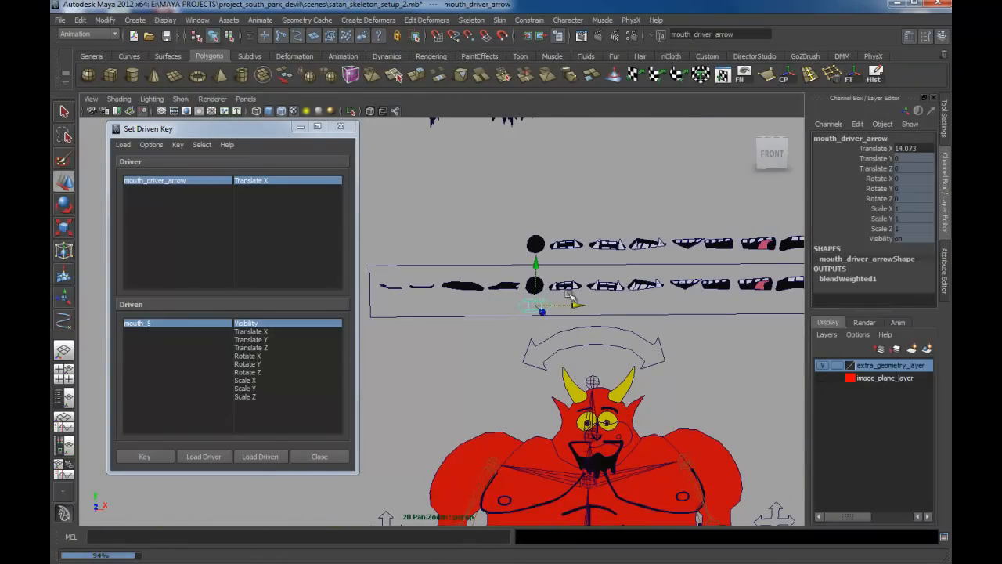
# Step: Move mouth_5 down to the devil's head and push it back in depth to about Translate Z -4.23
pyautogui.click(536, 243)
pyautogui.scroll(3, 604, 299)
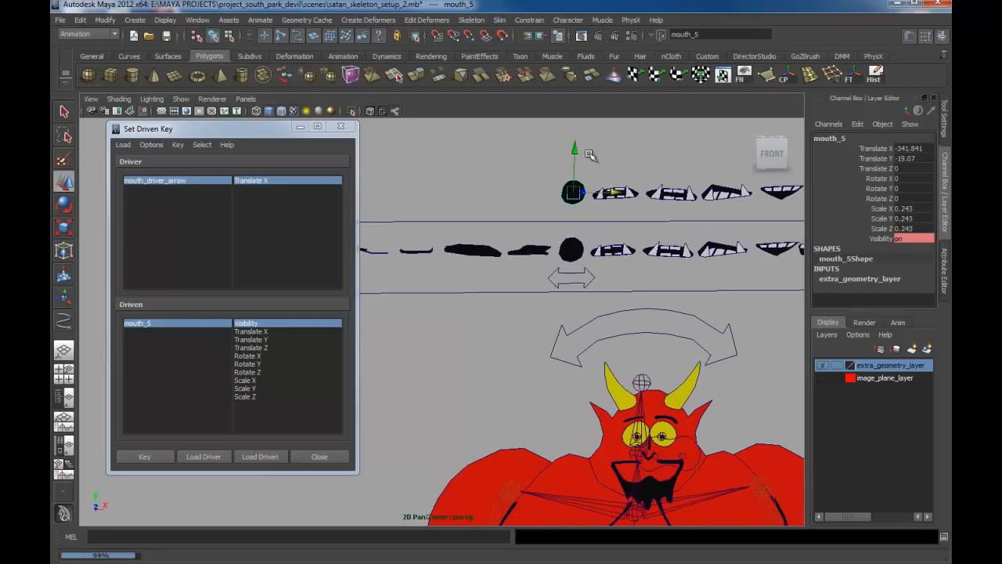
pyautogui.moveTo(574, 148); pyautogui.dragTo(570, 432)
pyautogui.moveTo(608, 477); pyautogui.dragTo(736, 486)
pyautogui.keyDown('alt'); pyautogui.moveTo(689, 459); pyautogui.dragTo(624, 475, button='middle'); pyautogui.keyUp('alt')
pyautogui.keyDown('alt'); pyautogui.moveTo(624, 476); pyautogui.dragTo(714, 473, button='right'); pyautogui.keyUp('alt')
pyautogui.keyDown('alt'); pyautogui.moveTo(716, 447); pyautogui.dragTo(715, 364, button='middle'); pyautogui.keyUp('alt')
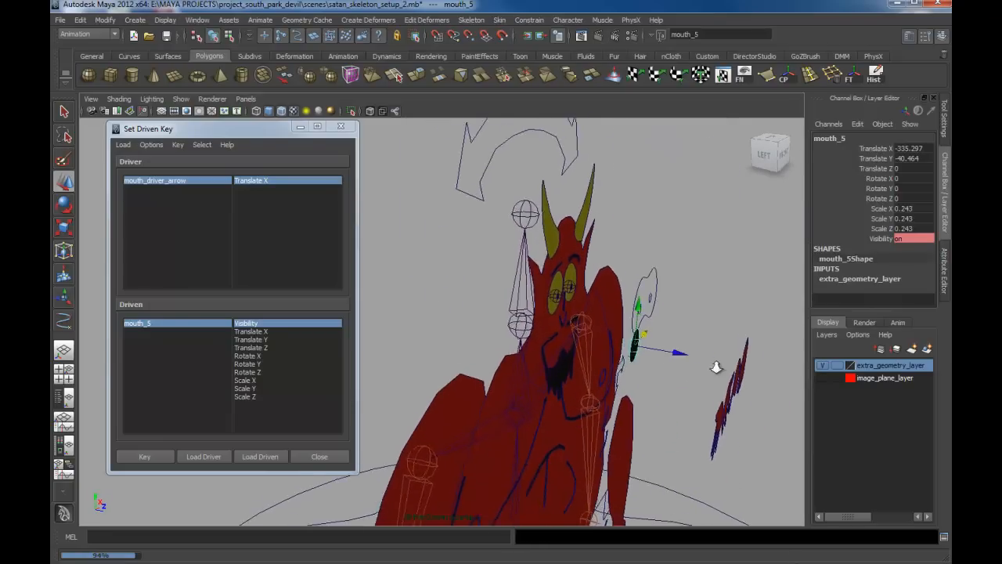
pyautogui.keyDown('alt'); pyautogui.moveTo(715, 365); pyautogui.dragTo(703, 397, button='right'); pyautogui.keyUp('alt')
pyautogui.moveTo(721, 358); pyautogui.dragTo(584, 371)
# Step: Center mouth_5 under the nose, above the goatee, at about Translate X -333.88 and Translate Y -41.53
pyautogui.keyDown('alt'); pyautogui.moveTo(584, 371); pyautogui.dragTo(675, 416, button='right'); pyautogui.keyUp('alt')
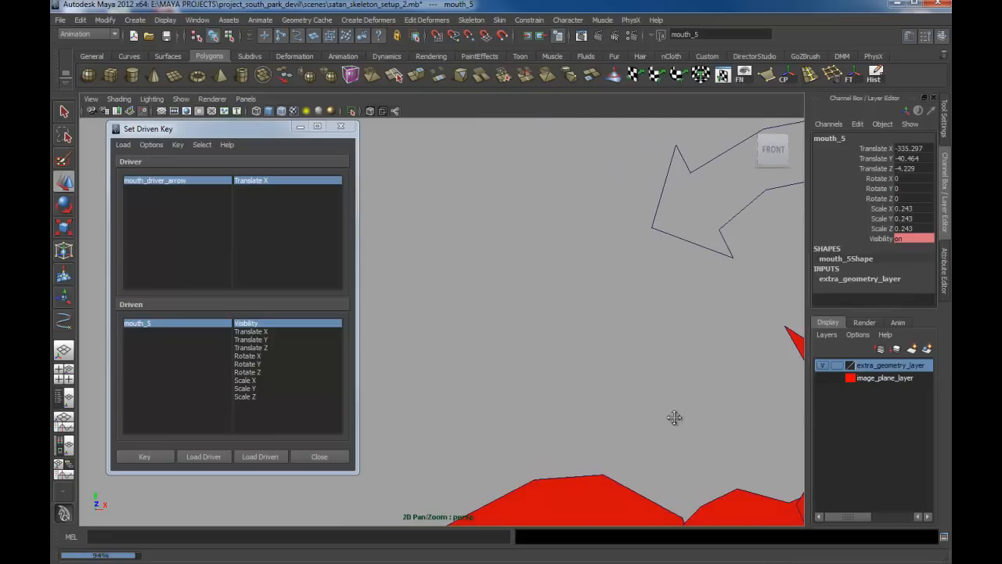
pyautogui.keyDown('alt'); pyautogui.moveTo(676, 416); pyautogui.dragTo(575, 318, button='middle'); pyautogui.keyUp('alt')
pyautogui.keyDown('alt'); pyautogui.moveTo(575, 318); pyautogui.dragTo(670, 352, button='right'); pyautogui.keyUp('alt')
pyautogui.keyDown('alt'); pyautogui.moveTo(669, 352); pyautogui.dragTo(574, 343, button='middle'); pyautogui.keyUp('alt')
pyautogui.keyDown('alt'); pyautogui.moveTo(573, 343); pyautogui.dragTo(447, 280, button='right'); pyautogui.keyUp('alt')
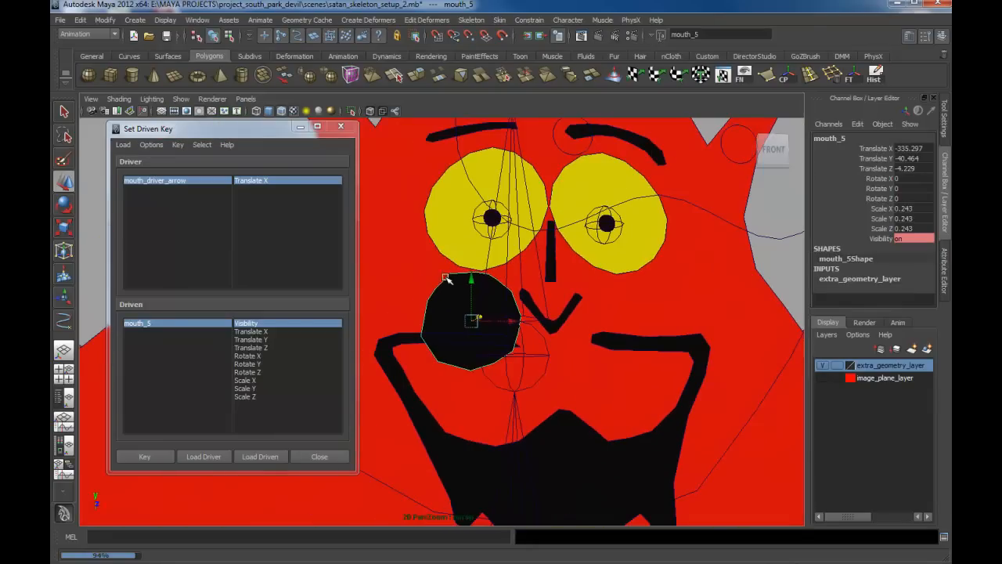
pyautogui.moveTo(472, 282); pyautogui.dragTo(591, 386)
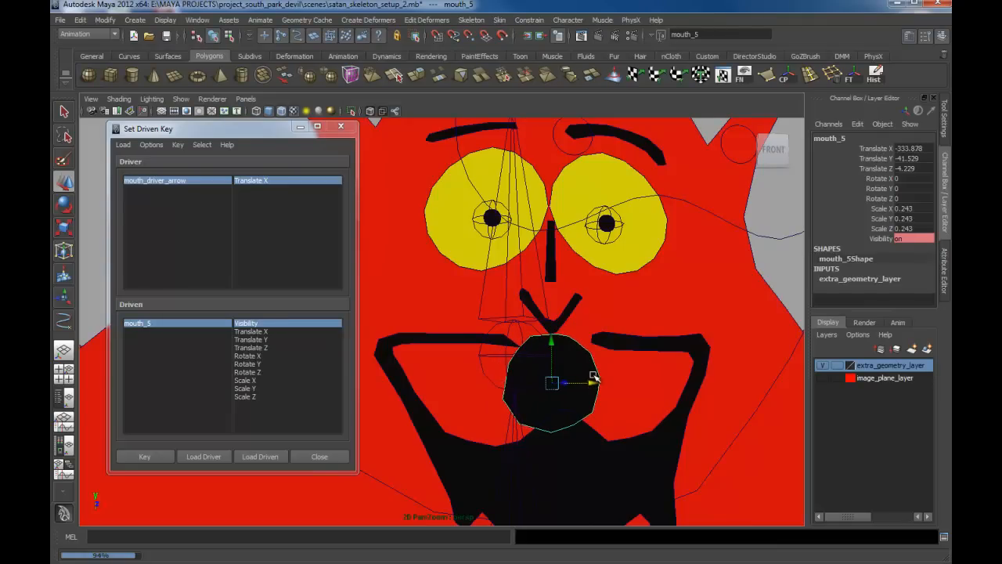
# Step: Nudge mouth_5 slightly down on the face, to about Translate Y -41.74
pyautogui.keyDown('alt'); pyautogui.moveTo(643, 348); pyautogui.dragTo(666, 346, button='middle'); pyautogui.keyUp('alt')
pyautogui.keyDown('alt'); pyautogui.moveTo(666, 346); pyautogui.dragTo(639, 343, button='right'); pyautogui.keyUp('alt')
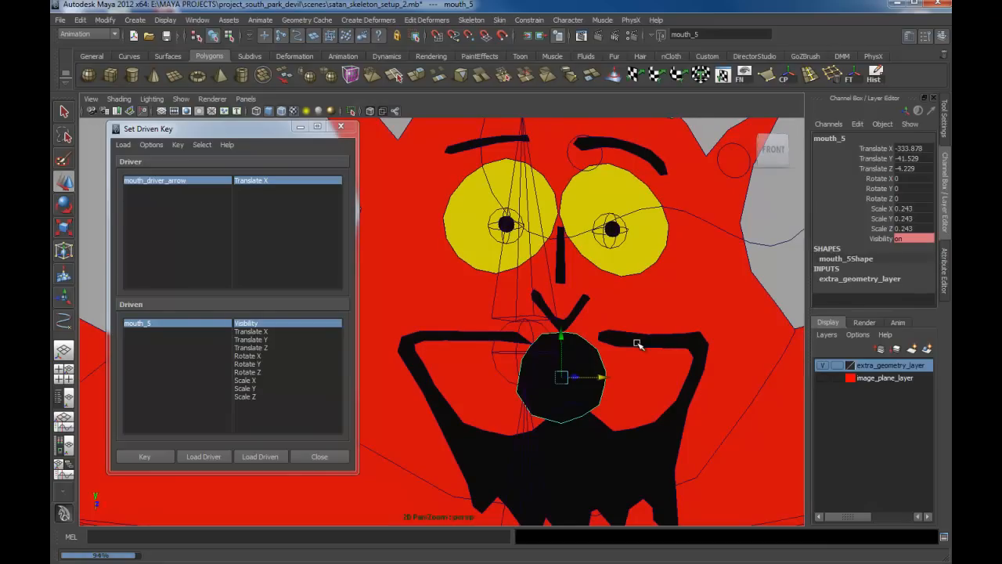
pyautogui.keyDown('alt'); pyautogui.moveTo(609, 372); pyautogui.dragTo(620, 364, button='middle'); pyautogui.keyUp('alt')
pyautogui.keyDown('alt'); pyautogui.moveTo(620, 364); pyautogui.dragTo(604, 353, button='right'); pyautogui.keyUp('alt')
pyautogui.keyDown('alt'); pyautogui.moveTo(621, 362); pyautogui.dragTo(653, 362, button='middle'); pyautogui.keyUp('alt')
pyautogui.keyDown('alt'); pyautogui.moveTo(653, 362); pyautogui.dragTo(593, 355, button='right'); pyautogui.keyUp('alt')
pyautogui.moveTo(574, 316); pyautogui.dragTo(564, 418)
pyautogui.press('space')
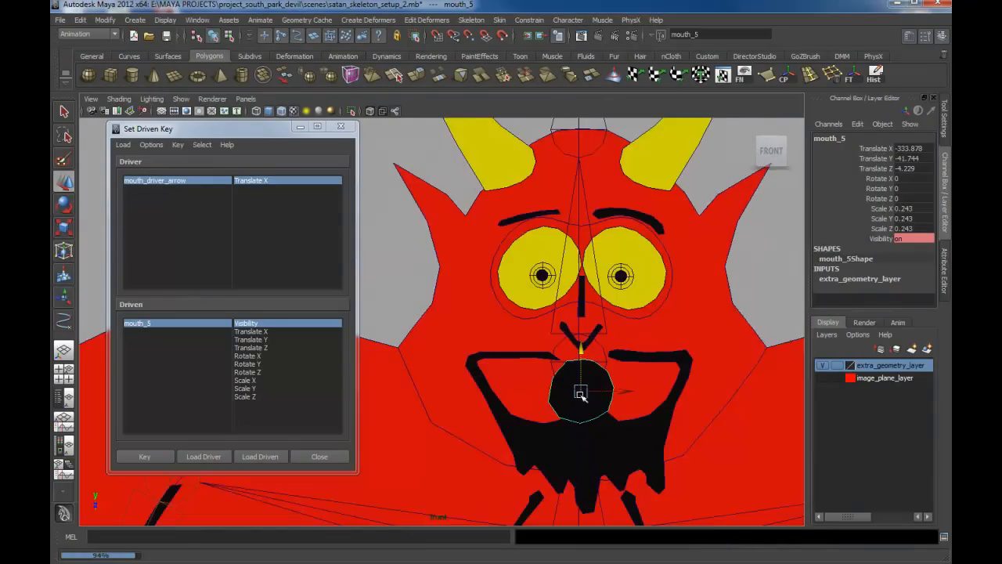
pyautogui.keyDown('alt'); pyautogui.moveTo(580, 395); pyautogui.dragTo(591, 332, button='middle'); pyautogui.keyUp('alt')
pyautogui.keyDown('alt'); pyautogui.moveTo(591, 332); pyautogui.dragTo(623, 361, button='right'); pyautogui.keyUp('alt')
# Step: Parent mouth_5 to the neck joint
pyautogui.press('space')
pyautogui.moveTo(613, 340); pyautogui.dragTo(528, 330)
pyautogui.keyDown('alt'); pyautogui.moveTo(527, 330); pyautogui.dragTo(586, 389, button='right'); pyautogui.keyUp('alt')
pyautogui.keyDown('alt'); pyautogui.moveTo(586, 389); pyautogui.dragTo(610, 354); pyautogui.keyUp('alt')
pyautogui.click(633, 307)
pyautogui.keyDown('alt'); pyautogui.moveTo(635, 307); pyautogui.dragTo(598, 327); pyautogui.keyUp('alt')
pyautogui.click(595, 326)
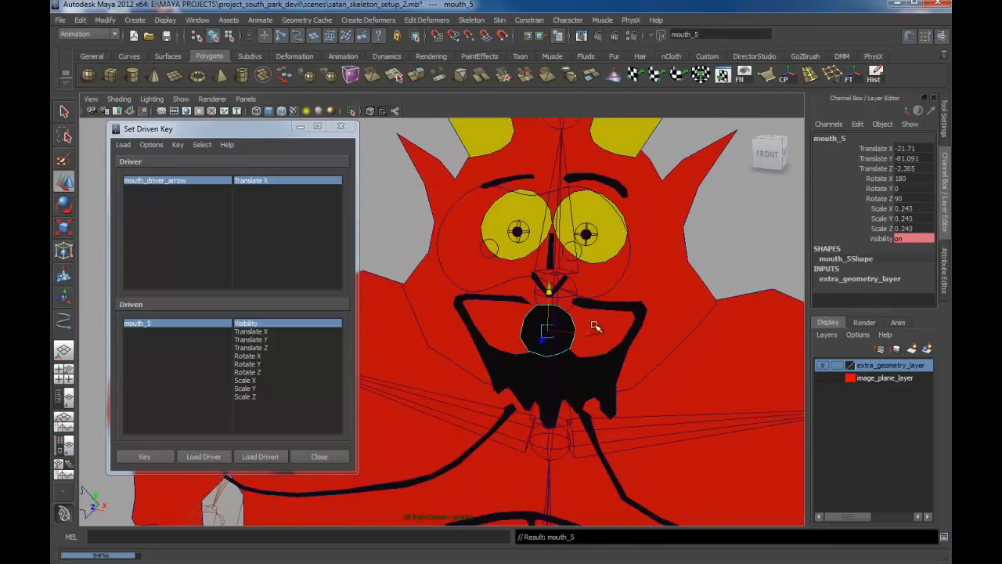
# Step: Test the mouth switching by moving the mouth driver arrow under the fourth and third mouths, to about Translate X 11.72 and 7.93
pyautogui.scroll(-5, 599, 332)
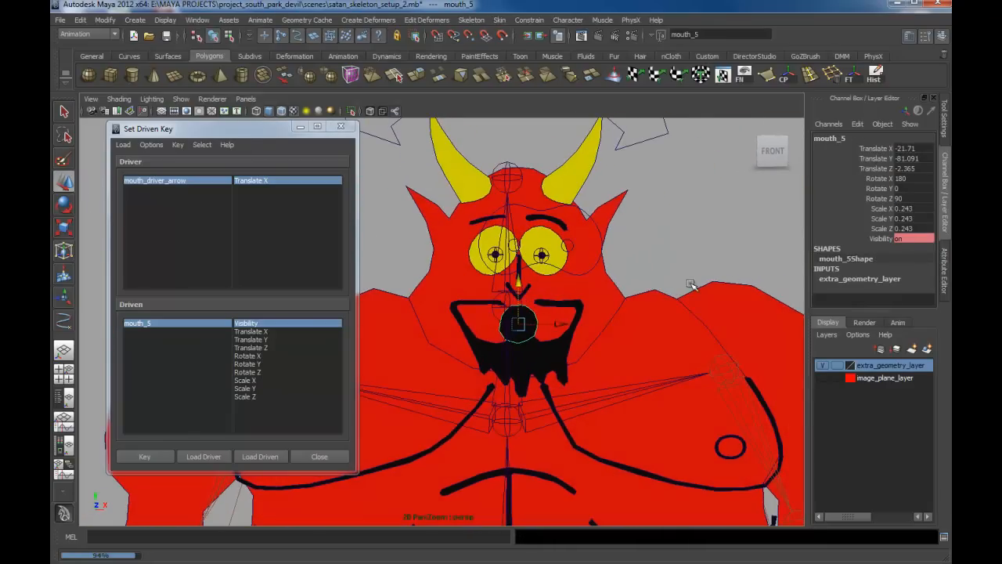
pyautogui.click(650, 297)
pyautogui.scroll(-3, 603, 304)
pyautogui.keyDown('alt'); pyautogui.moveTo(564, 309); pyautogui.dragTo(586, 295); pyautogui.keyUp('alt')
pyautogui.press('space')
pyautogui.keyDown('alt'); pyautogui.moveTo(587, 295); pyautogui.dragTo(407, 142, button='right'); pyautogui.keyUp('alt')
pyautogui.keyDown('alt'); pyautogui.moveTo(431, 199); pyautogui.dragTo(503, 300, button='middle'); pyautogui.keyUp('alt')
pyautogui.click(483, 232)
pyautogui.keyDown('alt'); pyautogui.moveTo(483, 232); pyautogui.dragTo(616, 220, button='middle'); pyautogui.keyUp('alt')
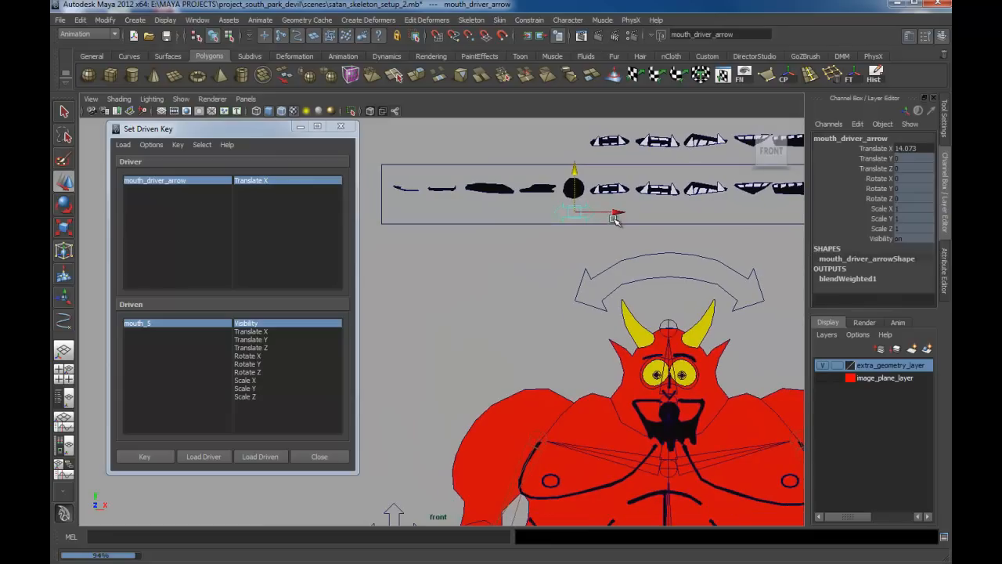
pyautogui.moveTo(599, 213)
pyautogui.mouseDown()
pyautogui.moveTo(505, 216)
pyautogui.moveTo(613, 223)
pyautogui.moveTo(510, 216)
pyautogui.moveTo(595, 219)
pyautogui.mouseUp()
pyautogui.keyDown('alt'); pyautogui.moveTo(595, 227); pyautogui.dragTo(531, 221, button='middle'); pyautogui.keyUp('alt')
pyautogui.keyDown('alt'); pyautogui.moveTo(531, 221); pyautogui.dragTo(601, 270, button='right'); pyautogui.keyUp('alt')
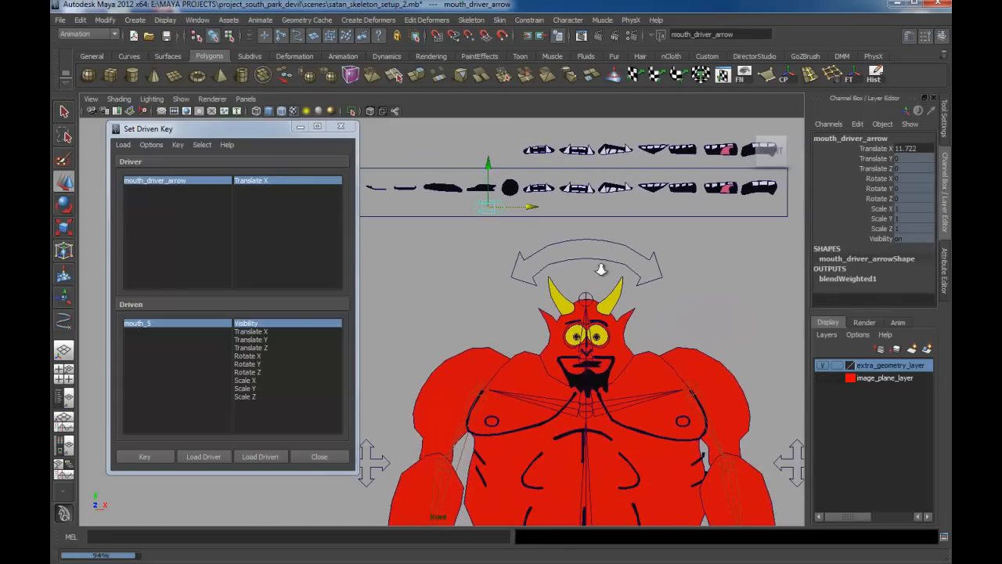
pyautogui.keyDown('alt'); pyautogui.moveTo(602, 270); pyautogui.dragTo(676, 274, button='middle'); pyautogui.keyUp('alt')
pyautogui.moveTo(595, 205); pyautogui.dragTo(567, 228)
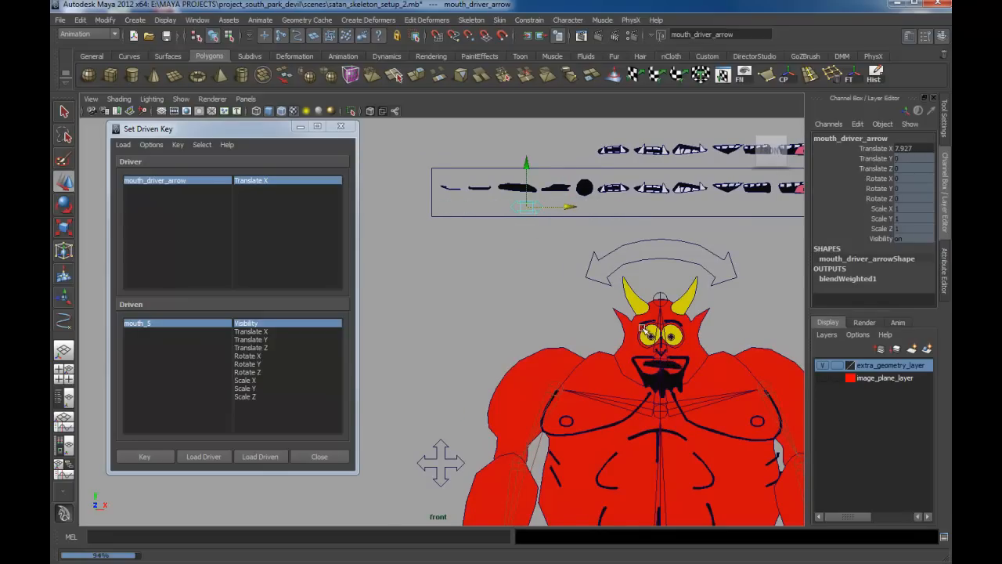
# Step: Examine the full devil rig, the alternate costume with braids and plaid skirt, and the spare hand shapes beside it
pyautogui.keyDown('alt'); pyautogui.moveTo(644, 329); pyautogui.dragTo(647, 299, button='middle'); pyautogui.keyUp('alt')
pyautogui.keyDown('alt'); pyautogui.moveTo(647, 299); pyautogui.dragTo(571, 281, button='right'); pyautogui.keyUp('alt')
pyautogui.keyDown('alt'); pyautogui.moveTo(571, 281); pyautogui.dragTo(561, 309, button='middle'); pyautogui.keyUp('alt')
pyautogui.keyDown('alt'); pyautogui.moveTo(566, 414); pyautogui.dragTo(600, 348, button='middle'); pyautogui.keyUp('alt')
pyautogui.keyDown('alt'); pyautogui.moveTo(601, 348); pyautogui.dragTo(444, 297, button='right'); pyautogui.keyUp('alt')
pyautogui.keyDown('alt'); pyautogui.moveTo(444, 298); pyautogui.dragTo(582, 249, button='middle'); pyautogui.keyUp('alt')
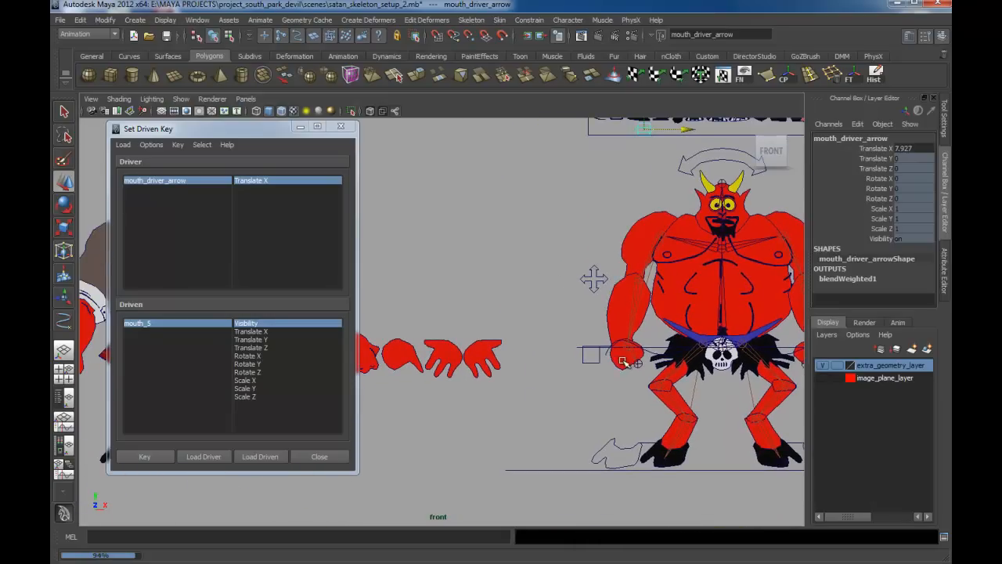
pyautogui.keyDown('alt'); pyautogui.moveTo(561, 352); pyautogui.dragTo(561, 399, button='middle'); pyautogui.keyUp('alt')
pyautogui.keyDown('alt'); pyautogui.moveTo(561, 399); pyautogui.dragTo(493, 365, button='right'); pyautogui.keyUp('alt')
pyautogui.keyDown('alt'); pyautogui.moveTo(494, 365); pyautogui.dragTo(450, 354, button='middle'); pyautogui.keyUp('alt')
pyautogui.moveTo(685, 345)
pyautogui.keyDown('alt'); pyautogui.mouseDown(button='middle')
pyautogui.moveTo(603, 342)
pyautogui.moveTo(769, 330)
pyautogui.mouseUp(button='middle'); pyautogui.keyUp('alt')
pyautogui.keyDown('alt'); pyautogui.moveTo(468, 325); pyautogui.dragTo(711, 355, button='middle'); pyautogui.keyUp('alt')
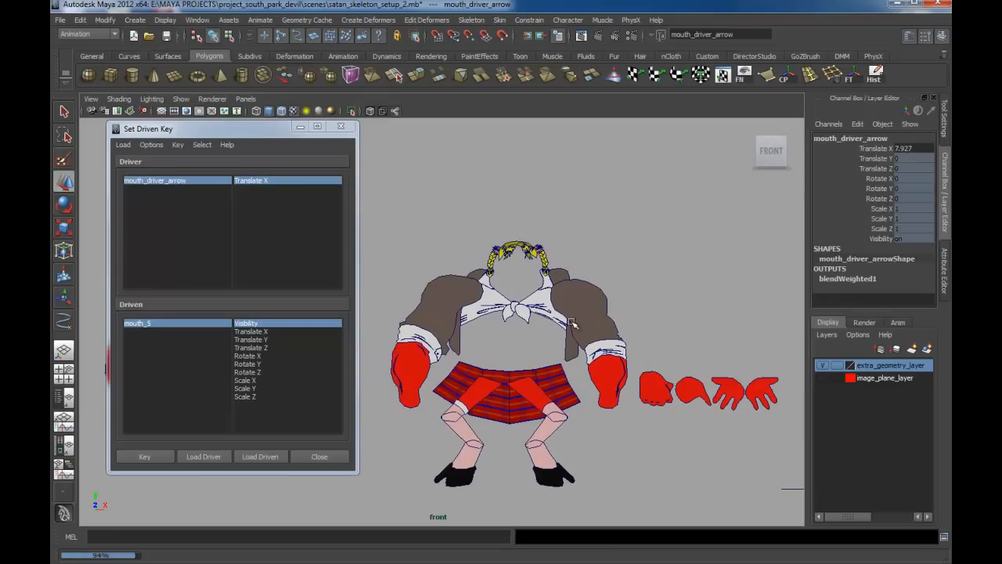
pyautogui.keyDown('alt'); pyautogui.moveTo(572, 322); pyautogui.dragTo(494, 317, button='middle'); pyautogui.keyUp('alt')
pyautogui.keyDown('alt'); pyautogui.moveTo(708, 317); pyautogui.dragTo(399, 291, button='middle'); pyautogui.keyUp('alt')
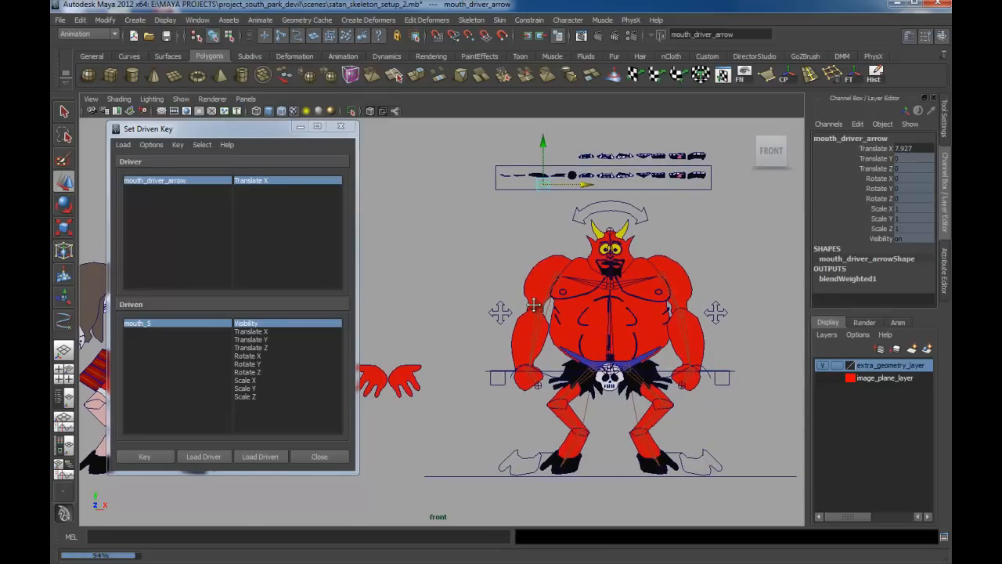
pyautogui.keyDown('alt'); pyautogui.moveTo(684, 354); pyautogui.dragTo(652, 367, button='middle'); pyautogui.keyUp('alt')
pyautogui.keyDown('alt'); pyautogui.moveTo(652, 368); pyautogui.dragTo(698, 396, button='right'); pyautogui.keyUp('alt')
pyautogui.keyDown('alt'); pyautogui.moveTo(698, 396); pyautogui.dragTo(623, 439, button='middle'); pyautogui.keyUp('alt')
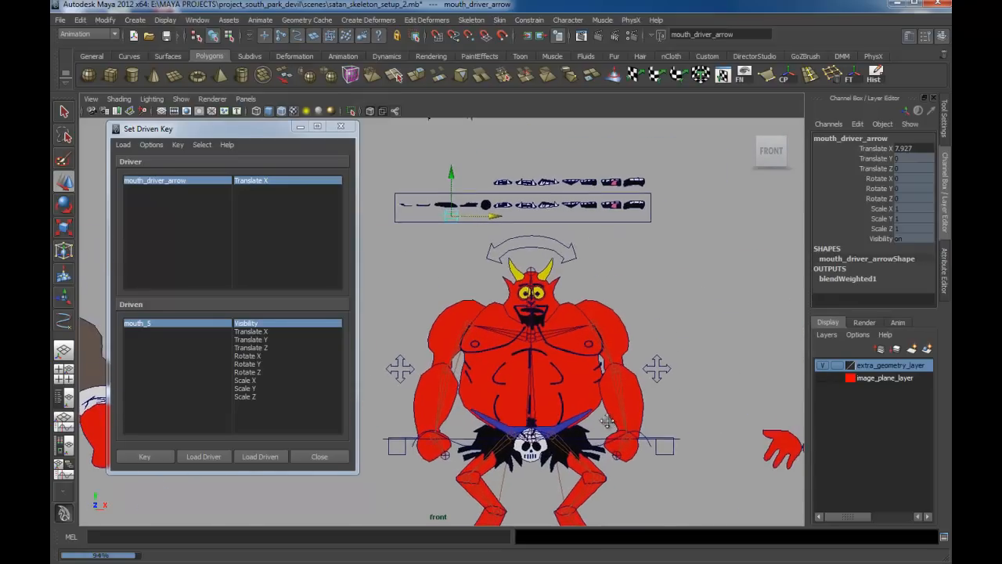
pyautogui.keyDown('alt'); pyautogui.moveTo(451, 342); pyautogui.dragTo(844, 287, button='middle'); pyautogui.keyUp('alt')
pyautogui.keyDown('alt'); pyautogui.moveTo(569, 322); pyautogui.dragTo(613, 324, button='middle'); pyautogui.keyUp('alt')
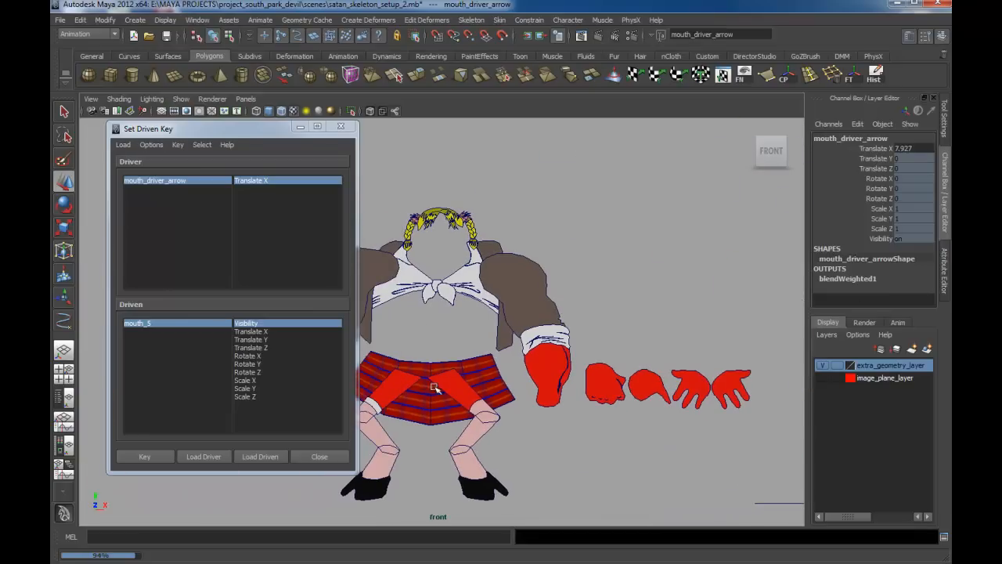
pyautogui.keyDown('alt'); pyautogui.moveTo(607, 365); pyautogui.dragTo(386, 364, button='middle'); pyautogui.keyUp('alt')
pyautogui.keyDown('alt'); pyautogui.moveTo(561, 360); pyautogui.dragTo(376, 374, button='middle'); pyautogui.keyUp('alt')
pyautogui.keyDown('alt'); pyautogui.moveTo(545, 345); pyautogui.dragTo(626, 322, button='middle'); pyautogui.keyUp('alt')
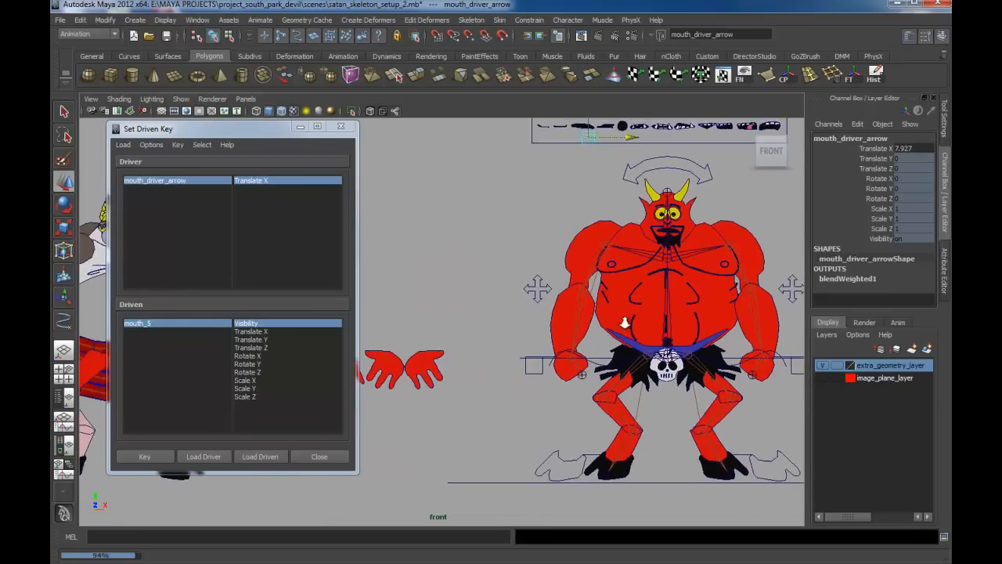
pyautogui.keyDown('alt'); pyautogui.moveTo(626, 322); pyautogui.dragTo(587, 303, button='right'); pyautogui.keyUp('alt')
pyautogui.keyDown('alt'); pyautogui.moveTo(587, 303); pyautogui.dragTo(618, 302, button='middle'); pyautogui.keyUp('alt')
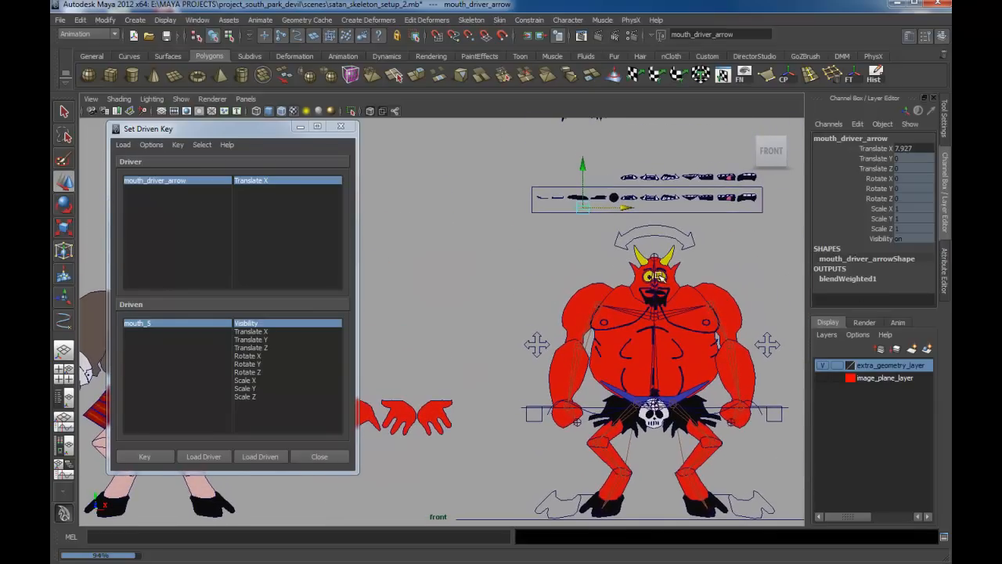
pyautogui.keyDown('alt'); pyautogui.moveTo(659, 277); pyautogui.dragTo(572, 312, button='middle'); pyautogui.keyUp('alt')
pyautogui.keyDown('alt'); pyautogui.moveTo(636, 320); pyautogui.dragTo(787, 229, button='middle'); pyautogui.keyUp('alt')
pyautogui.keyDown('alt'); pyautogui.moveTo(660, 295); pyautogui.dragTo(673, 181, button='middle'); pyautogui.keyUp('alt')
pyautogui.keyDown('alt'); pyautogui.moveTo(518, 285); pyautogui.dragTo(562, 234, button='middle'); pyautogui.keyUp('alt')
pyautogui.keyDown('alt'); pyautogui.moveTo(641, 225); pyautogui.dragTo(393, 328, button='middle'); pyautogui.keyUp('alt')
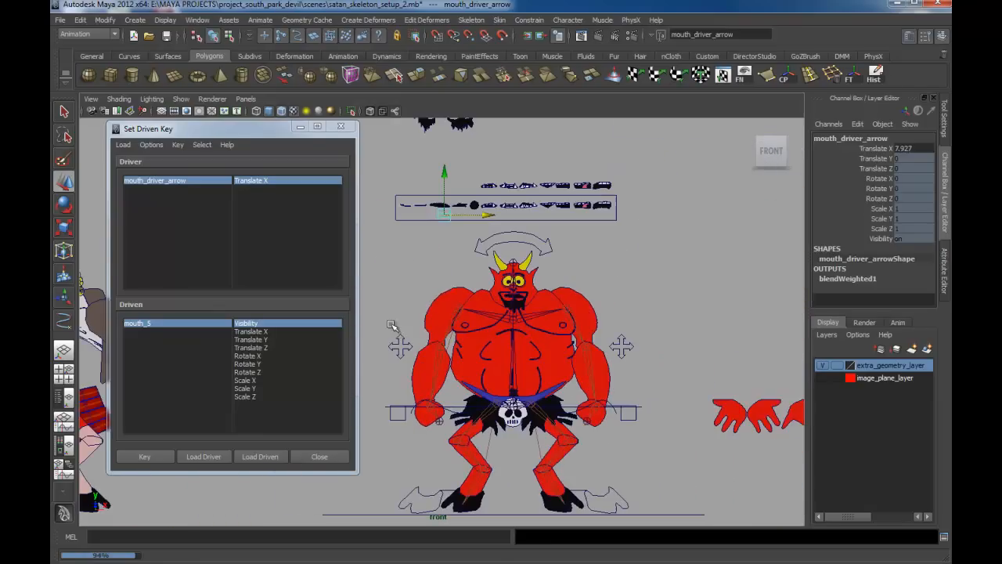
# Step: Examine the spare beards and glasses above the head and the two rows of mouth shapes
pyautogui.keyDown('alt'); pyautogui.moveTo(459, 287); pyautogui.dragTo(473, 292, button='middle'); pyautogui.keyUp('alt')
pyautogui.keyDown('alt'); pyautogui.moveTo(473, 292); pyautogui.dragTo(509, 317, button='right'); pyautogui.keyUp('alt')
pyautogui.keyDown('alt'); pyautogui.moveTo(599, 355); pyautogui.dragTo(603, 434, button='middle'); pyautogui.keyUp('alt')
pyautogui.keyDown('alt'); pyautogui.moveTo(604, 434); pyautogui.dragTo(664, 427, button='right'); pyautogui.keyUp('alt')
pyautogui.keyDown('alt'); pyautogui.moveTo(634, 335); pyautogui.dragTo(662, 388, button='middle'); pyautogui.keyUp('alt')
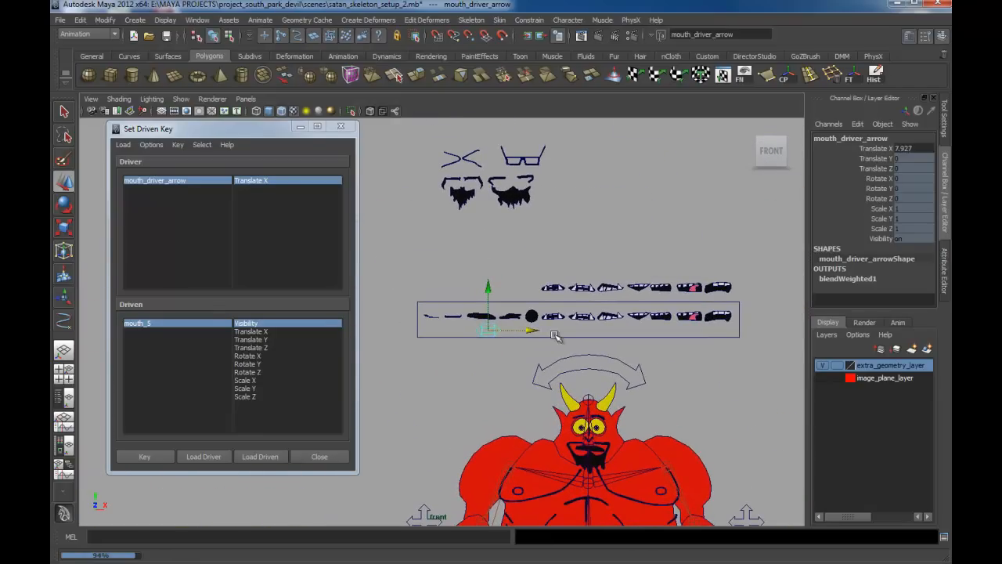
pyautogui.keyDown('alt'); pyautogui.moveTo(451, 315); pyautogui.dragTo(552, 369, button='right'); pyautogui.keyUp('alt')
pyautogui.keyDown('alt'); pyautogui.moveTo(651, 387); pyautogui.dragTo(594, 312, button='middle'); pyautogui.keyUp('alt')
pyautogui.keyDown('alt'); pyautogui.moveTo(593, 312); pyautogui.dragTo(536, 308, button='right'); pyautogui.keyUp('alt')
pyautogui.keyDown('alt'); pyautogui.moveTo(535, 308); pyautogui.dragTo(550, 287, button='middle'); pyautogui.keyUp('alt')
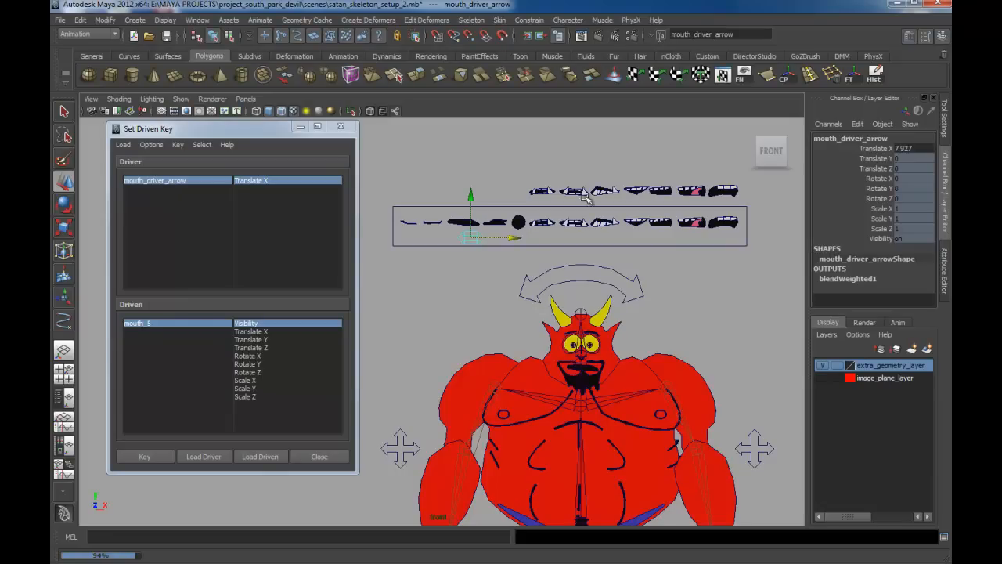
# Step: Inspect the toothed mouth copies above the control box by selecting several of them
pyautogui.click(543, 187)
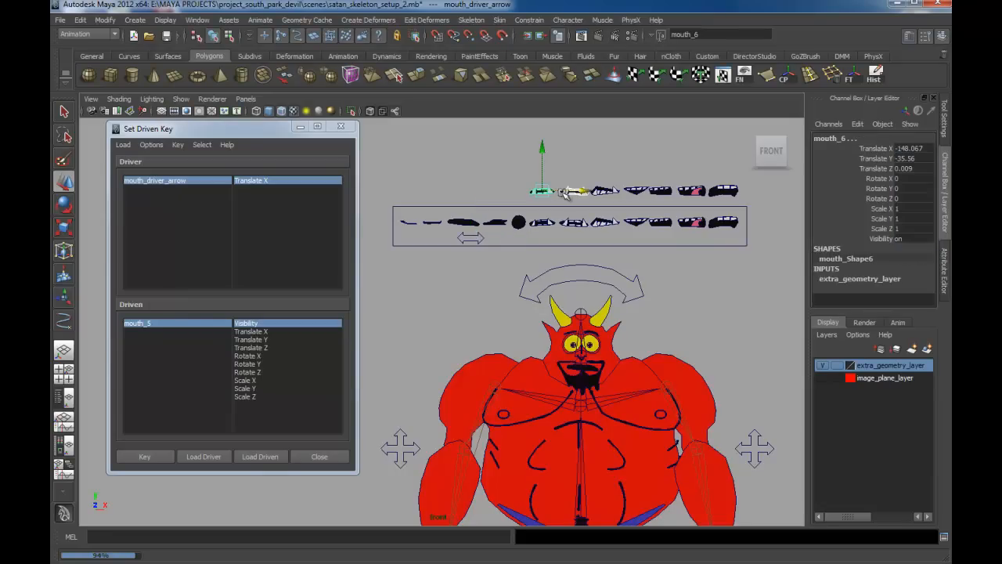
pyautogui.click(684, 196)
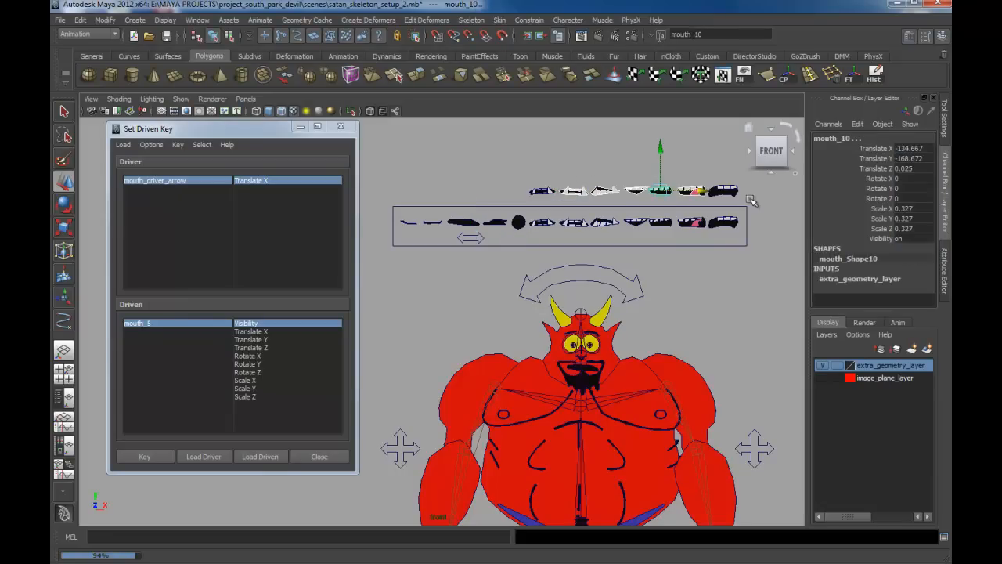
pyautogui.click(665, 167)
pyautogui.keyDown('alt'); pyautogui.moveTo(567, 356); pyautogui.dragTo(518, 332, button='middle'); pyautogui.keyUp('alt')
pyautogui.scroll(2, 517, 333)
pyautogui.keyDown('alt'); pyautogui.moveTo(541, 242); pyautogui.dragTo(594, 322, button='middle'); pyautogui.keyUp('alt')
pyautogui.scroll(-1, 595, 322)
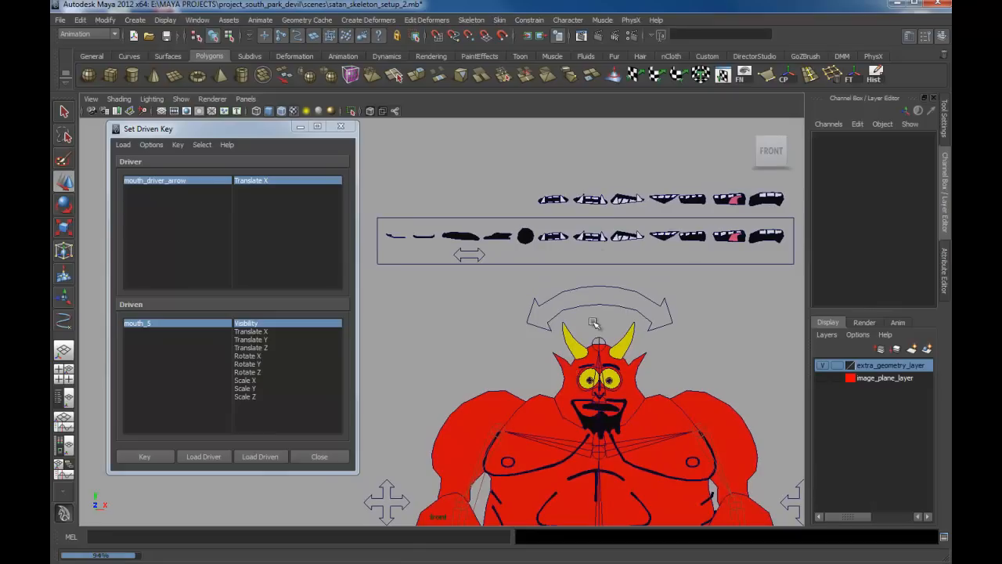
pyautogui.scroll(-1, 588, 268)
pyautogui.moveTo(504, 181); pyautogui.dragTo(756, 210)
pyautogui.click(580, 191)
pyautogui.click(524, 204)
# Step: Move the mouth driver arrow under the sixth mouth, the first toothed one, at Translate X 17
pyautogui.click(462, 256)
pyautogui.moveTo(462, 256); pyautogui.dragTo(577, 253)
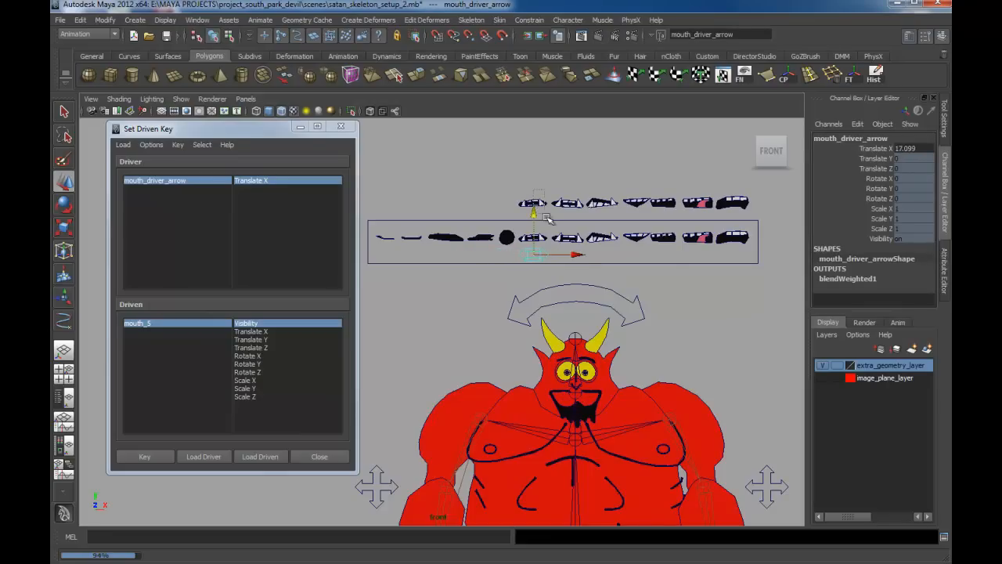
pyautogui.click(548, 219)
pyautogui.click(534, 199)
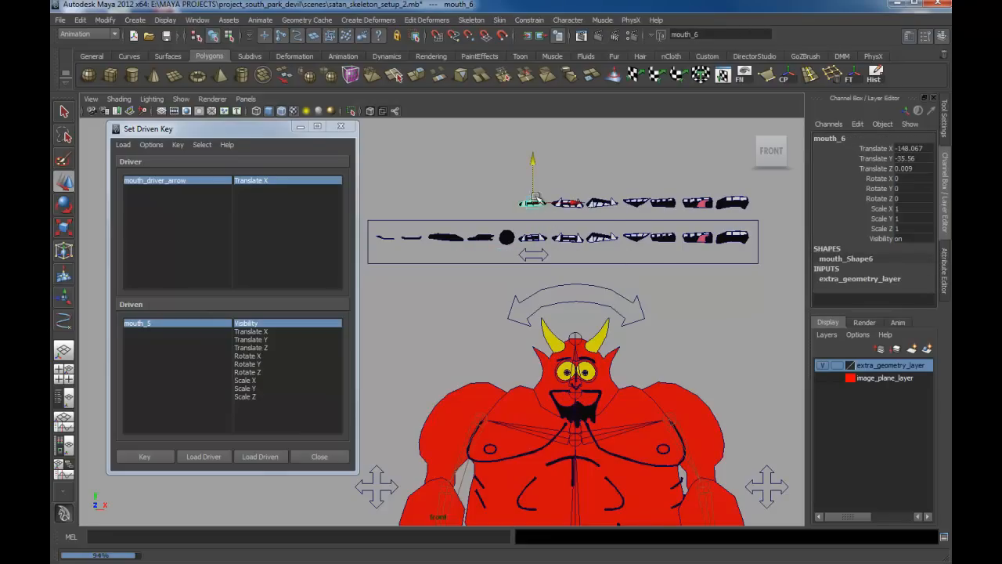
pyautogui.keyDown('alt'); pyautogui.moveTo(601, 355); pyautogui.dragTo(559, 350, button='middle'); pyautogui.keyUp('alt')
pyautogui.keyDown('alt'); pyautogui.moveTo(560, 350); pyautogui.dragTo(592, 362, button='right'); pyautogui.keyUp('alt')
pyautogui.keyDown('alt'); pyautogui.moveTo(592, 361); pyautogui.dragTo(600, 383, button='middle'); pyautogui.keyUp('alt')
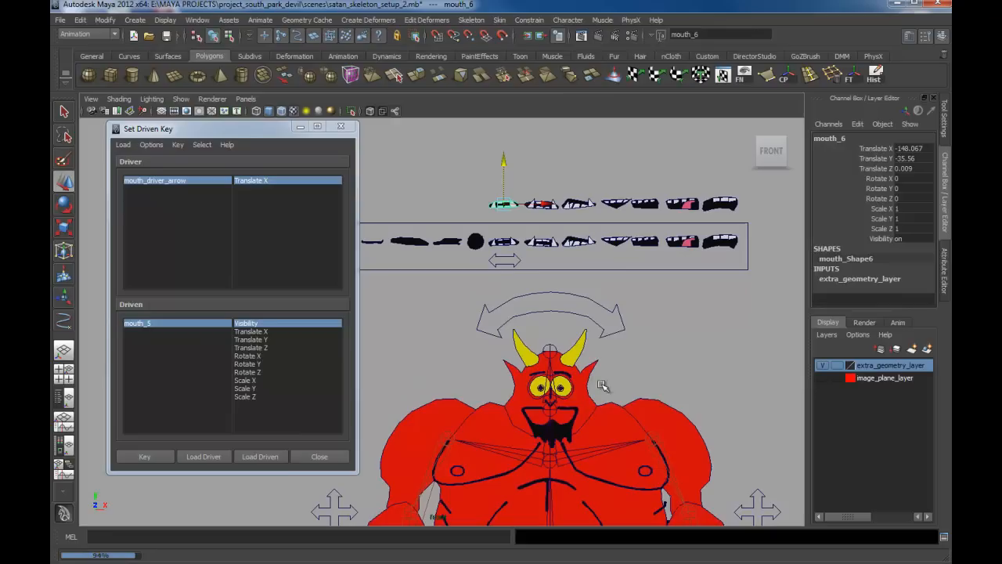
pyautogui.click(645, 348)
pyautogui.click(505, 208)
pyautogui.moveTo(519, 257); pyautogui.dragTo(509, 260)
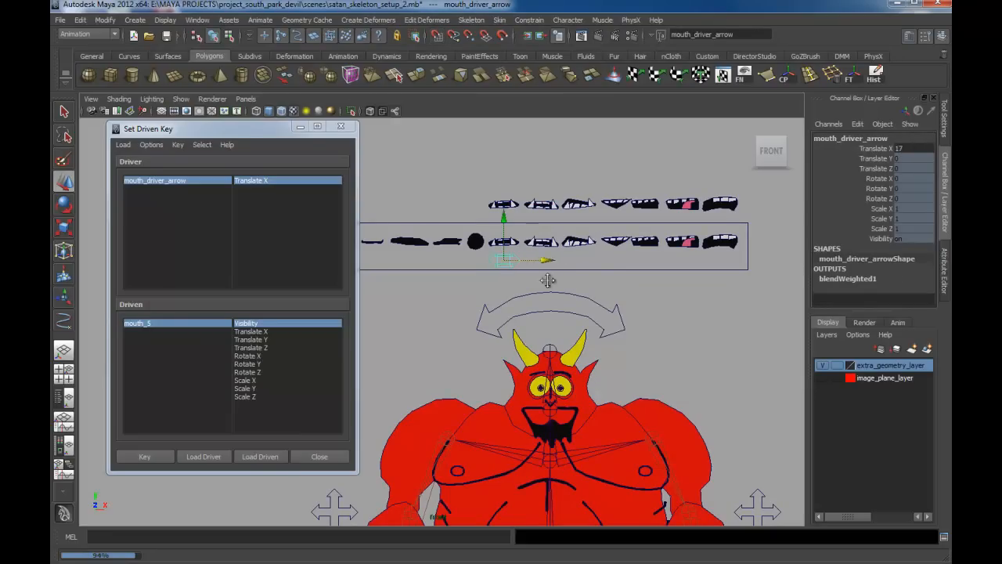
# Step: Try further moves of the mouth driver arrow, return it to Translate X 17, and check its position against the grid
pyautogui.scroll(4, 548, 270)
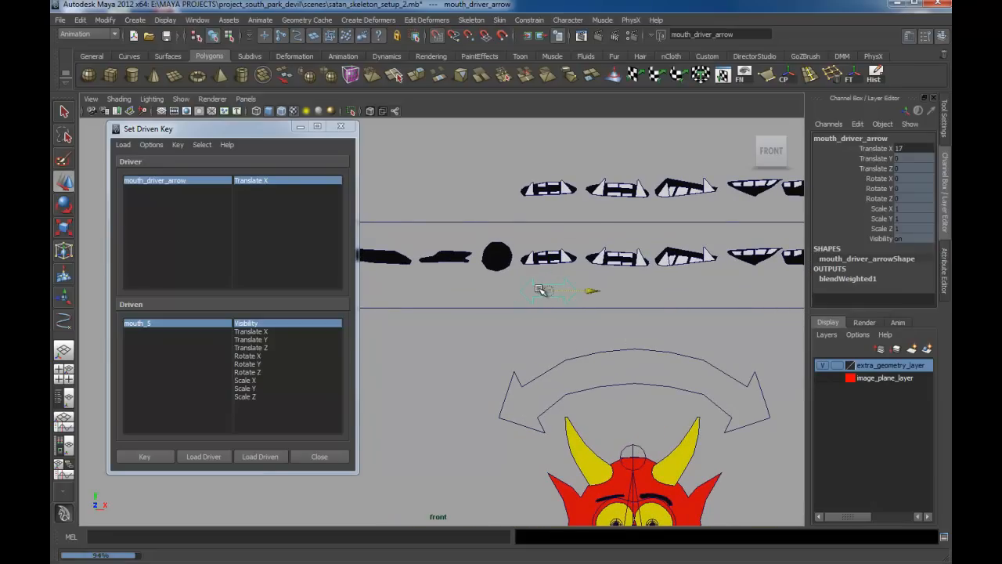
pyautogui.moveTo(546, 293); pyautogui.dragTo(630, 303)
pyautogui.hotkey('ctrl', 'z')
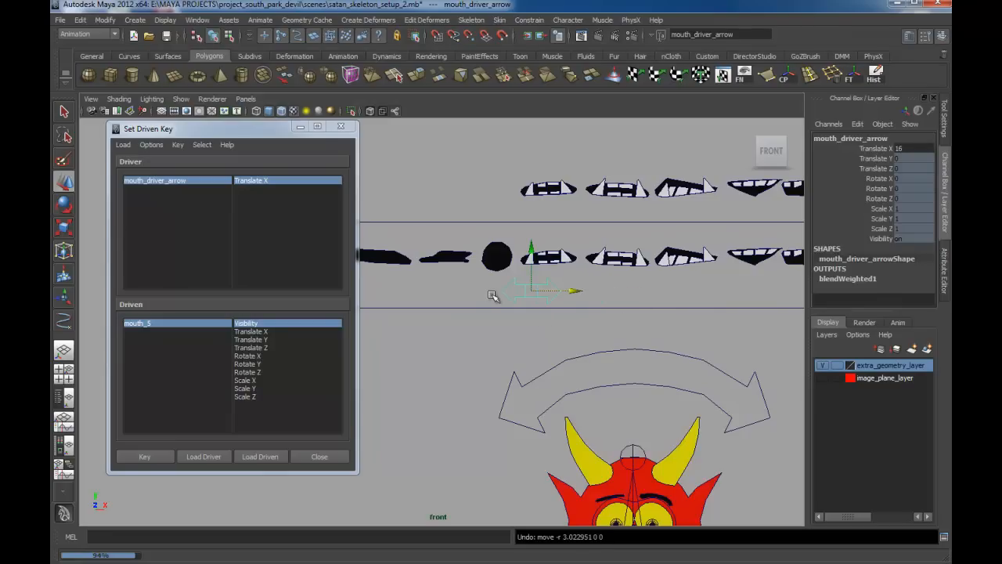
pyautogui.keyDown('alt'); pyautogui.moveTo(546, 298); pyautogui.dragTo(495, 307, button='middle'); pyautogui.keyUp('alt')
pyautogui.keyDown('alt'); pyautogui.moveTo(495, 306); pyautogui.dragTo(501, 308, button='right'); pyautogui.keyUp('alt')
pyautogui.moveTo(525, 300); pyautogui.dragTo(541, 299)
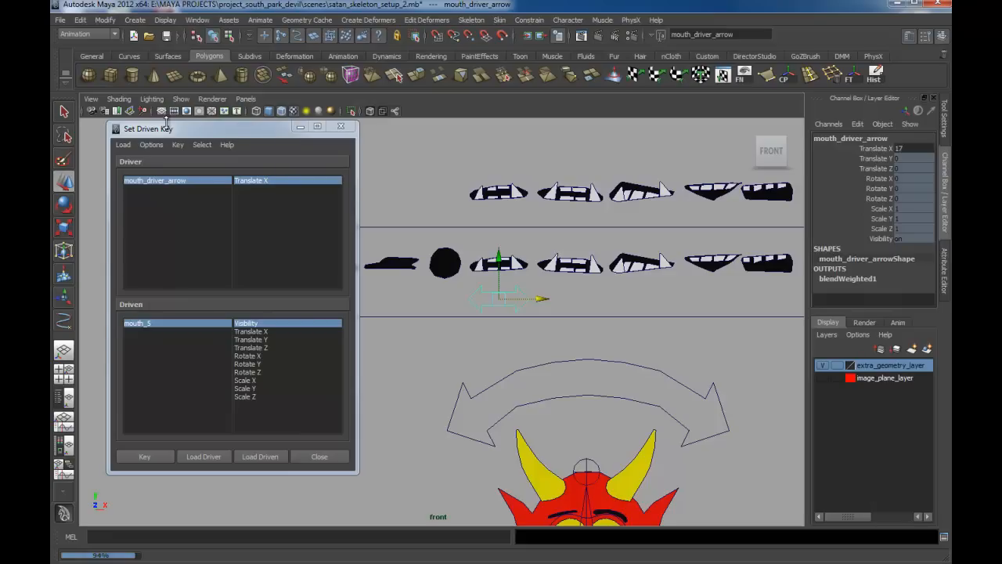
pyautogui.click(161, 111)
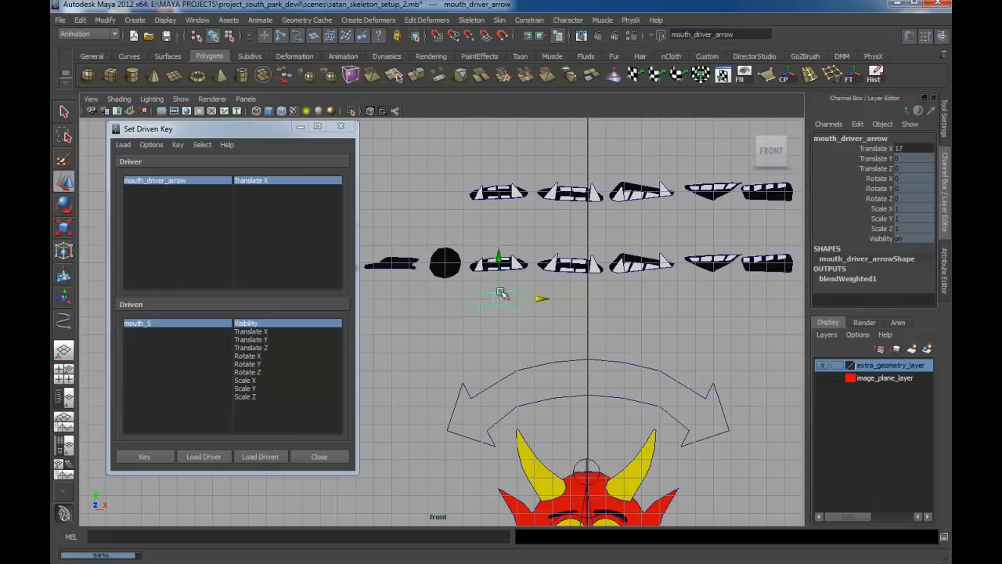
pyautogui.click(161, 111)
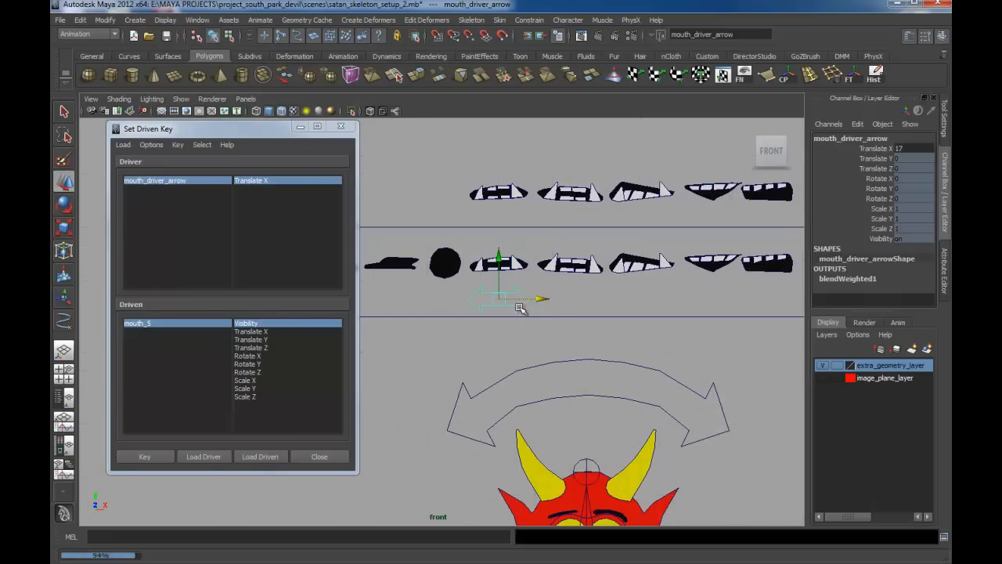
# Step: Load mouth_6, the first toothed mouth above the control box, as the driven object and choose its Visibility attribute
pyautogui.keyDown('alt'); pyautogui.moveTo(519, 306); pyautogui.dragTo(576, 337, button='middle'); pyautogui.keyUp('alt')
pyautogui.keyDown('alt'); pyautogui.moveTo(576, 337); pyautogui.dragTo(541, 302, button='right'); pyautogui.keyUp('alt')
pyautogui.keyDown('alt'); pyautogui.moveTo(543, 303); pyautogui.dragTo(613, 276, button='middle'); pyautogui.keyUp('alt')
pyautogui.keyDown('alt'); pyautogui.moveTo(614, 276); pyautogui.dragTo(553, 251, button='right'); pyautogui.keyUp('alt')
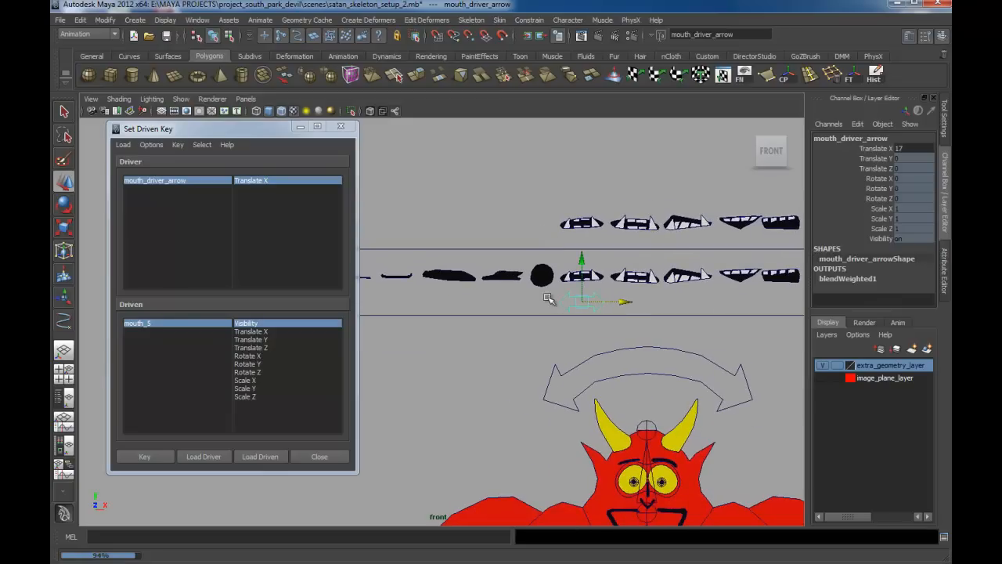
pyautogui.keyDown('alt'); pyautogui.moveTo(629, 318); pyautogui.dragTo(522, 249, button='middle'); pyautogui.keyUp('alt')
pyautogui.keyDown('alt'); pyautogui.moveTo(498, 169); pyautogui.dragTo(577, 232, button='middle'); pyautogui.keyUp('alt')
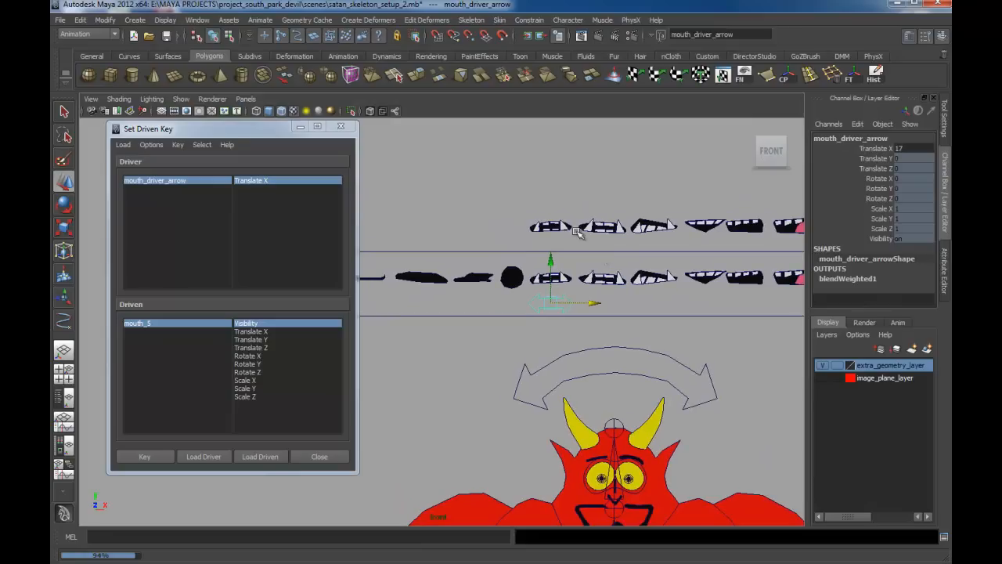
pyautogui.click(551, 226)
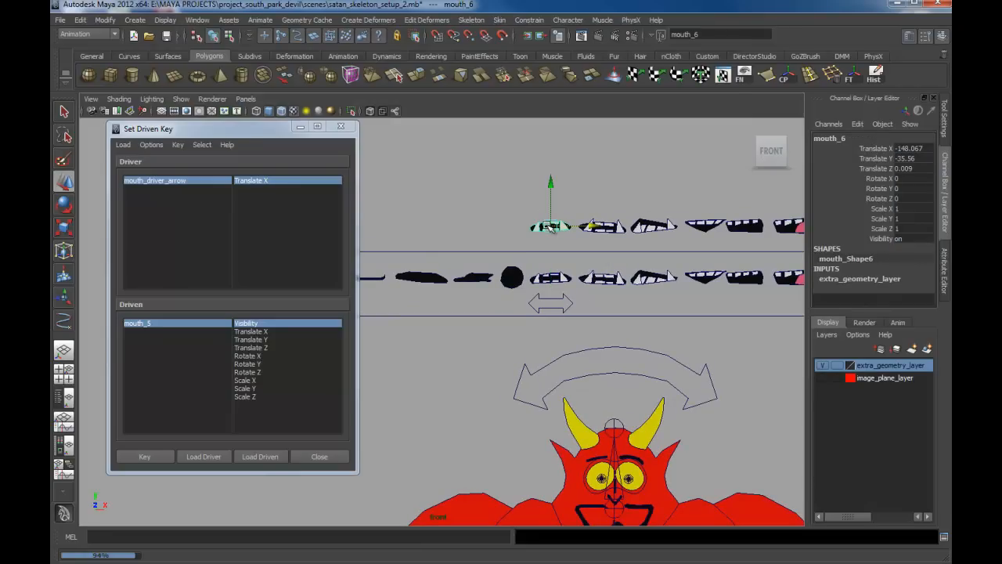
pyautogui.click(256, 460)
pyautogui.keyDown('alt'); pyautogui.moveTo(509, 327); pyautogui.dragTo(487, 329, button='middle'); pyautogui.keyUp('alt')
pyautogui.keyDown('alt'); pyautogui.moveTo(488, 328); pyautogui.dragTo(480, 326, button='right'); pyautogui.keyUp('alt')
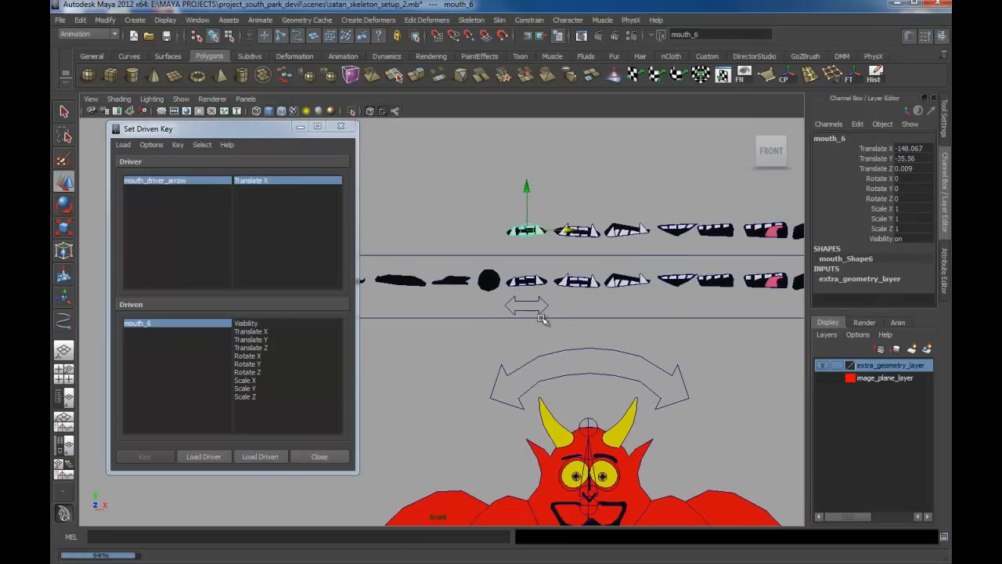
pyautogui.click(247, 324)
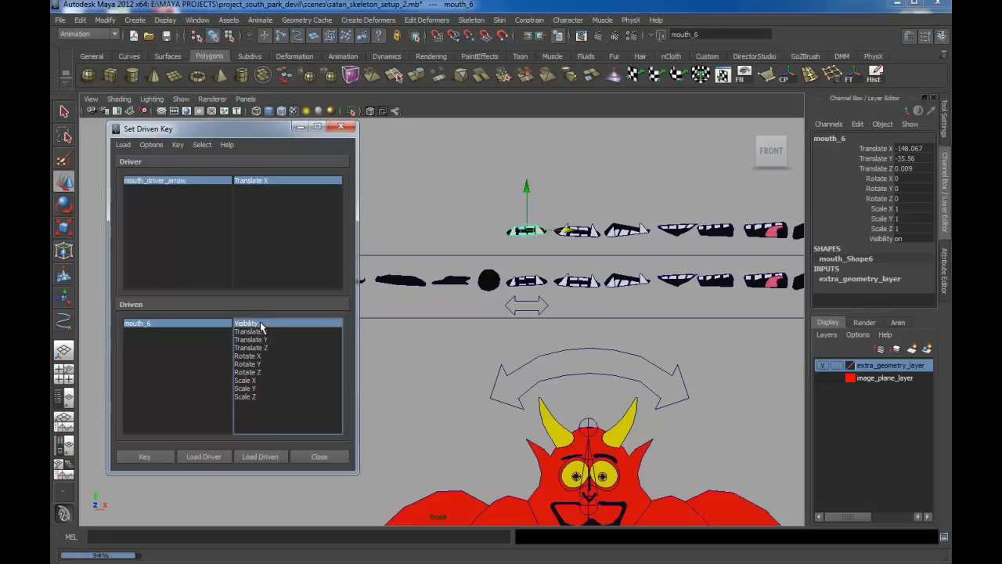
pyautogui.keyDown('alt'); pyautogui.moveTo(575, 372); pyautogui.dragTo(554, 383, button='middle'); pyautogui.keyUp('alt')
pyautogui.keyDown('alt'); pyautogui.moveTo(554, 383); pyautogui.dragTo(537, 379, button='right'); pyautogui.keyUp('alt')
pyautogui.keyDown('alt'); pyautogui.moveTo(537, 379); pyautogui.dragTo(541, 365, button='middle'); pyautogui.keyUp('alt')
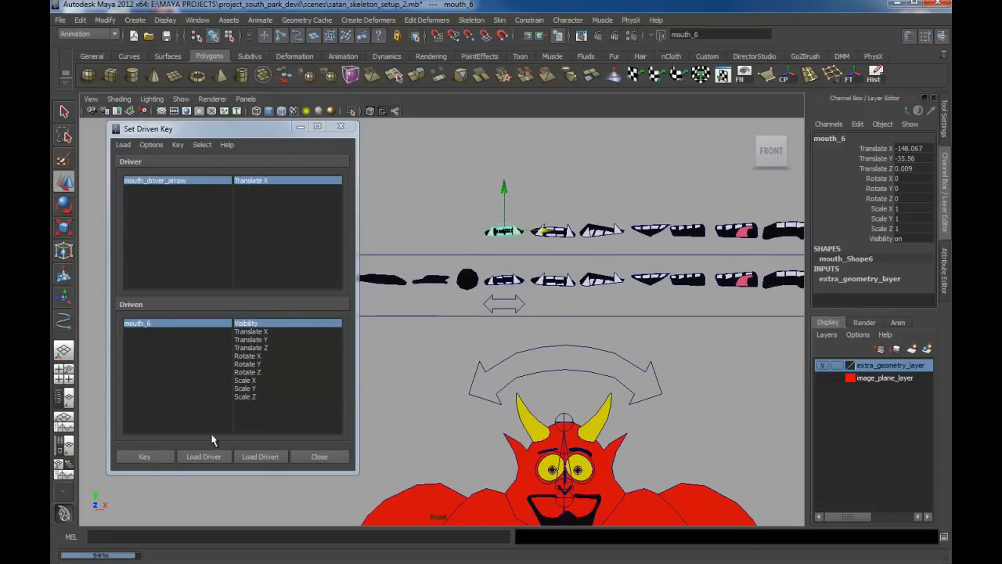
# Step: Key mouth_6's Visibility on at Translate X 17, and key it off with the driver arrow at Translate X 21
pyautogui.click(160, 455)
pyautogui.click(510, 302)
pyautogui.moveTo(512, 302); pyautogui.dragTo(596, 304)
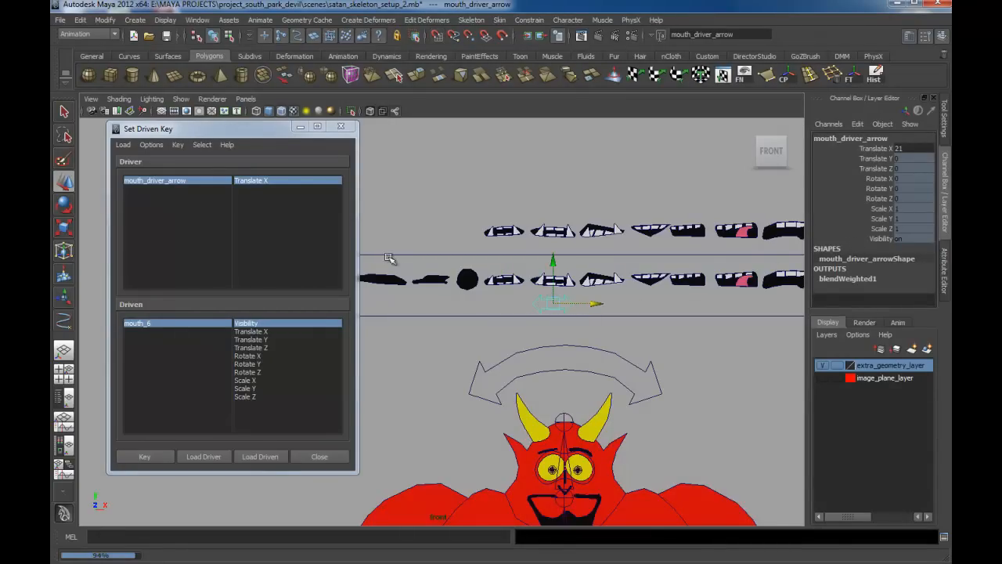
pyautogui.click(497, 232)
pyautogui.click(910, 239)
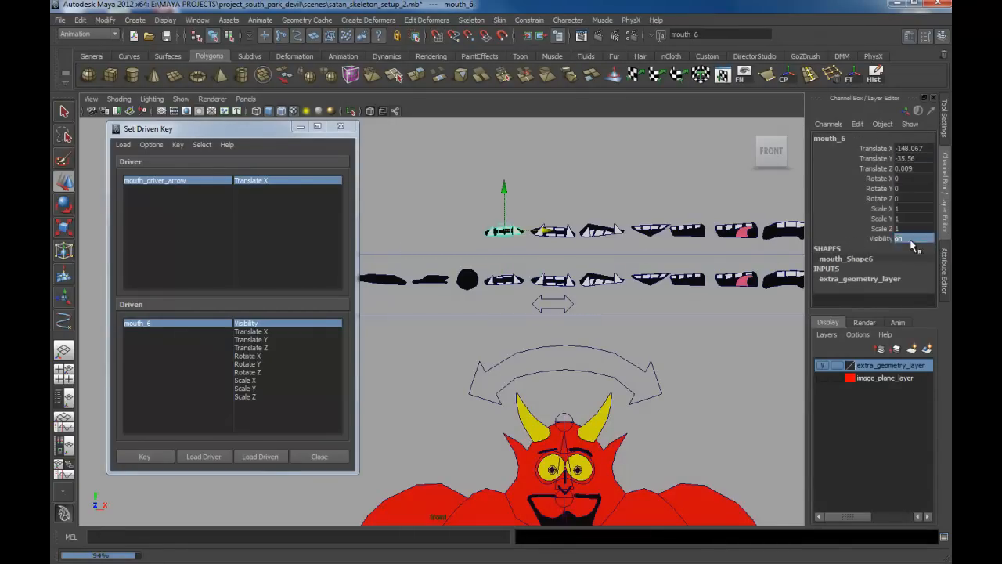
pyautogui.press('Return')
pyautogui.click(164, 458)
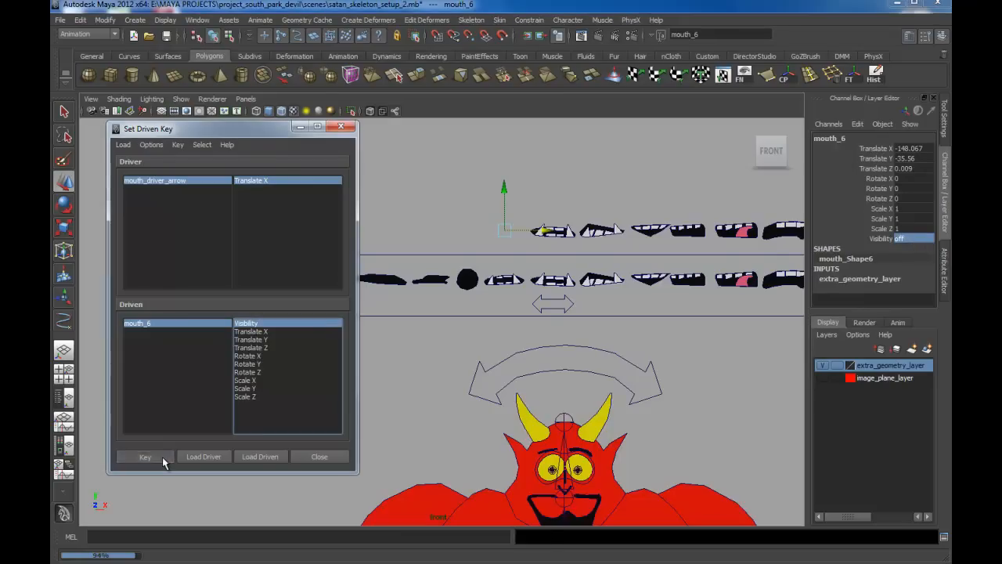
# Step: Move the driver arrow under the round fifth mouth and key mouth_6's Visibility off there
pyautogui.click(575, 307)
pyautogui.moveTo(598, 304); pyautogui.dragTo(463, 305)
pyautogui.click(907, 238)
pyautogui.moveTo(495, 221); pyautogui.dragTo(525, 241)
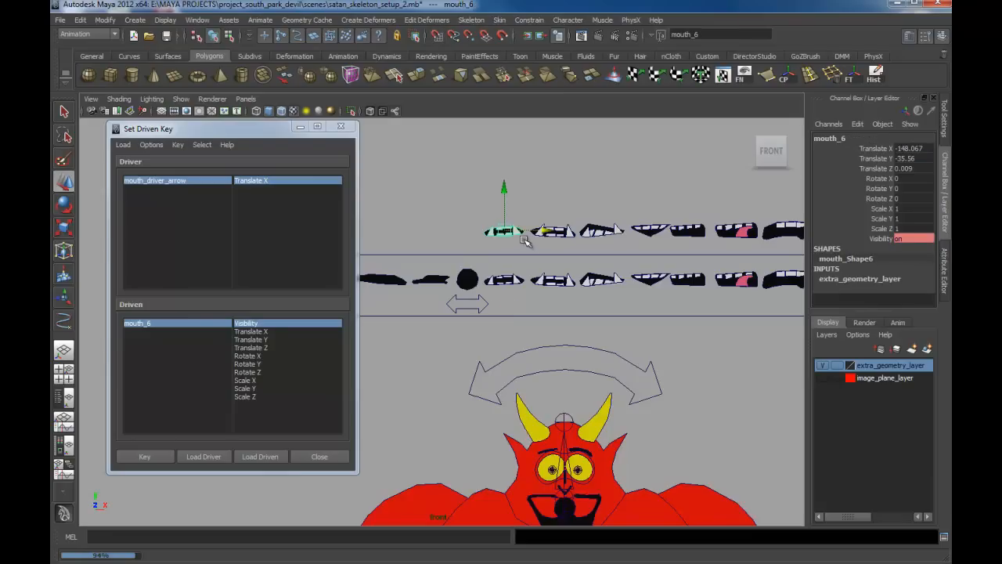
pyautogui.doubleClick(910, 239)
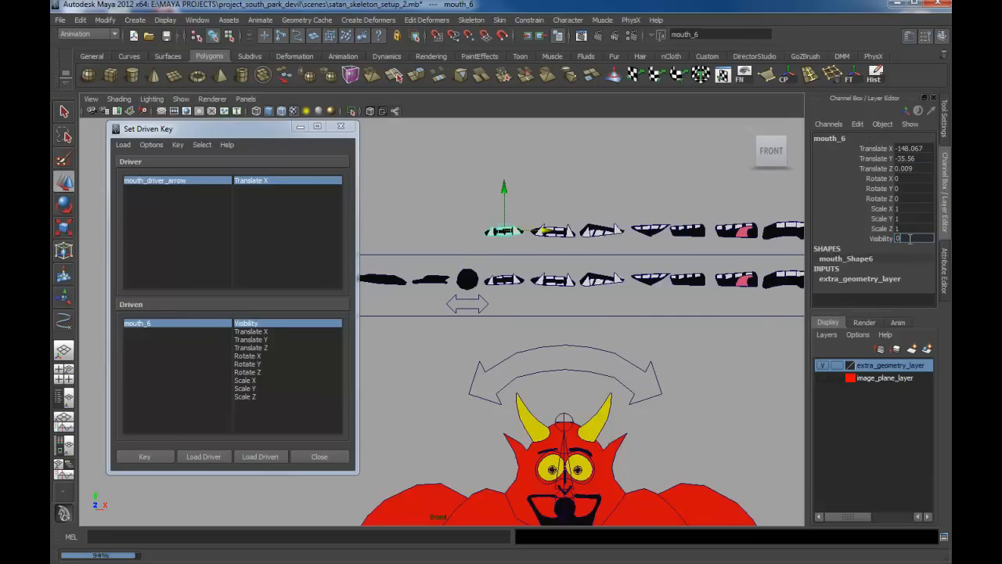
pyautogui.press('Return')
pyautogui.click(162, 451)
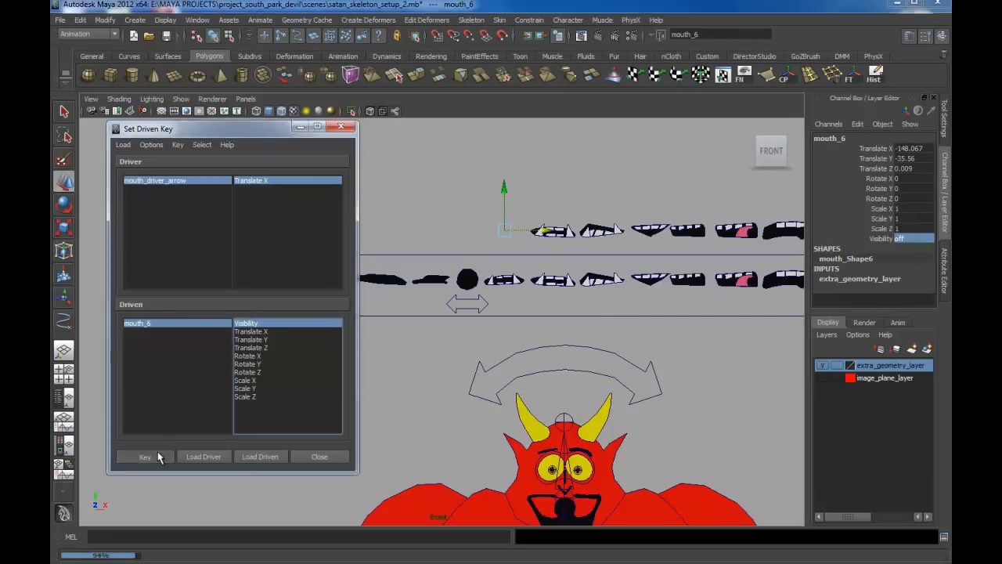
# Step: Move the mouth driver arrow under the seventh mouth, snapped at Translate X 21
pyautogui.keyDown('alt'); pyautogui.moveTo(568, 310); pyautogui.dragTo(465, 321, button='middle'); pyautogui.keyUp('alt')
pyautogui.click(393, 317)
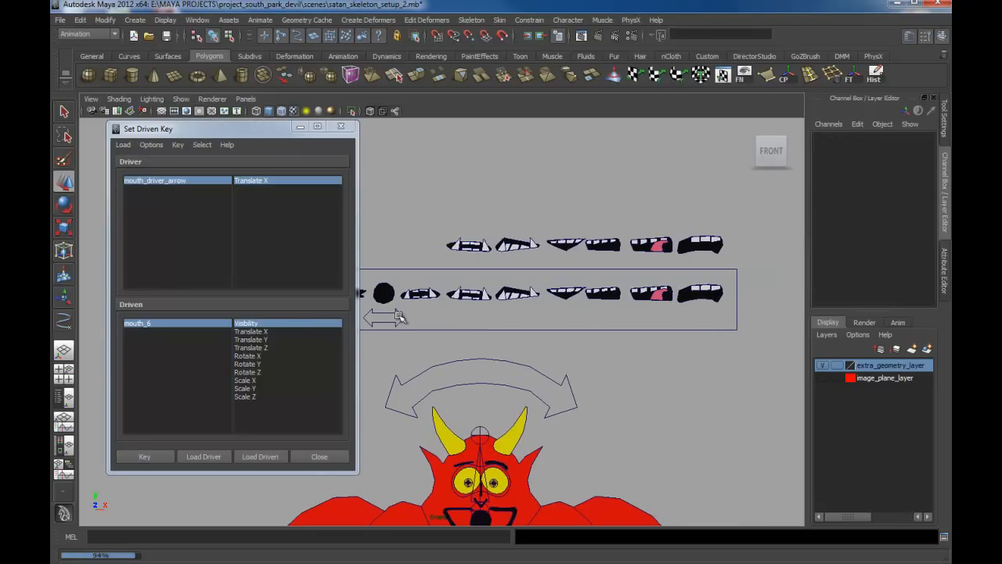
pyautogui.click(403, 317)
pyautogui.moveTo(422, 319); pyautogui.dragTo(472, 317)
pyautogui.press('x')
# Step: Load mouth_7, the copy above the arrow, as the driven object and key its Visibility on
pyautogui.click(469, 244)
pyautogui.keyDown('alt'); pyautogui.moveTo(492, 244); pyautogui.dragTo(547, 206, button='middle'); pyautogui.keyUp('alt')
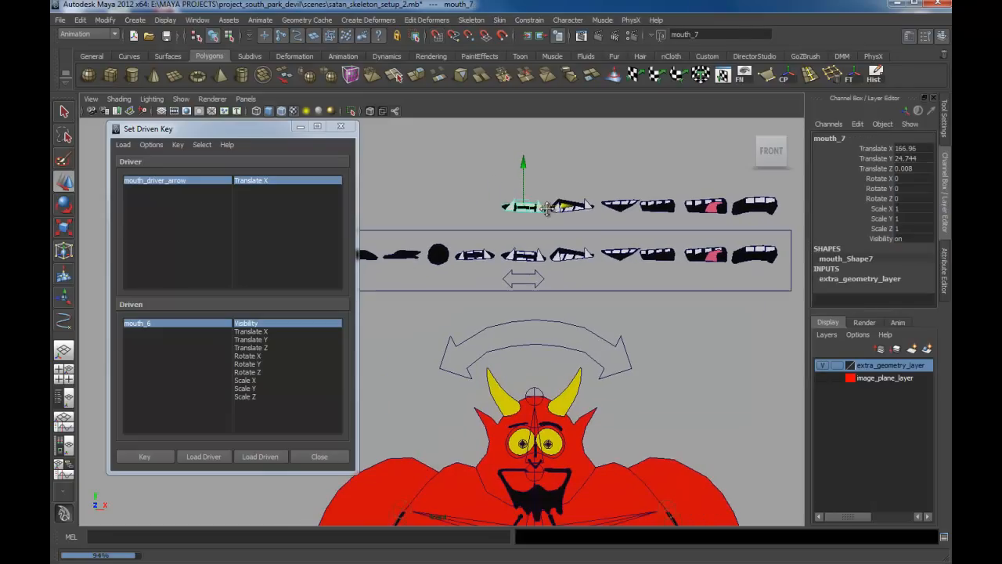
pyautogui.click(260, 456)
pyautogui.keyDown('alt'); pyautogui.moveTo(482, 386); pyautogui.dragTo(472, 431, button='middle'); pyautogui.keyUp('alt')
pyautogui.scroll(-1, 459, 410)
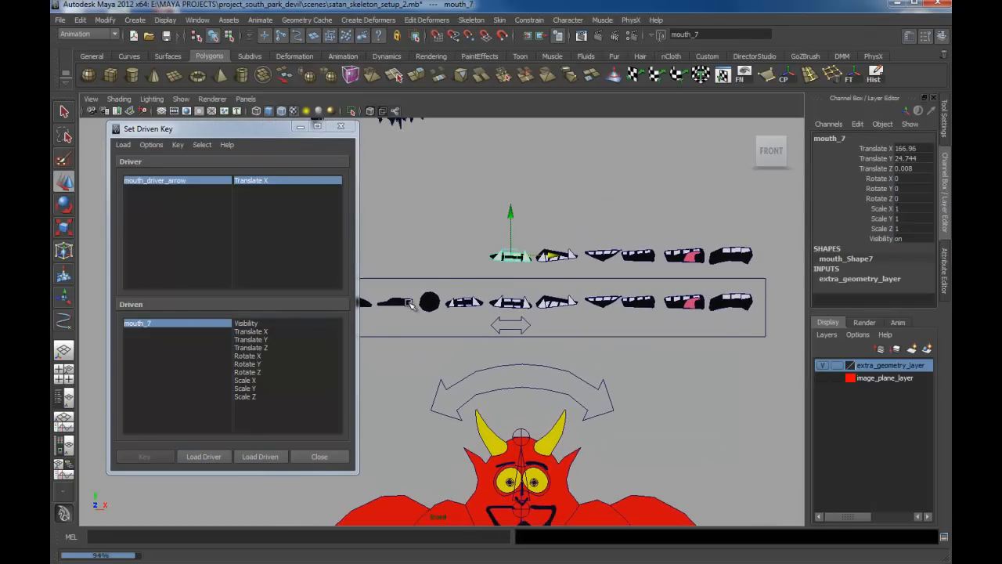
pyautogui.click(248, 323)
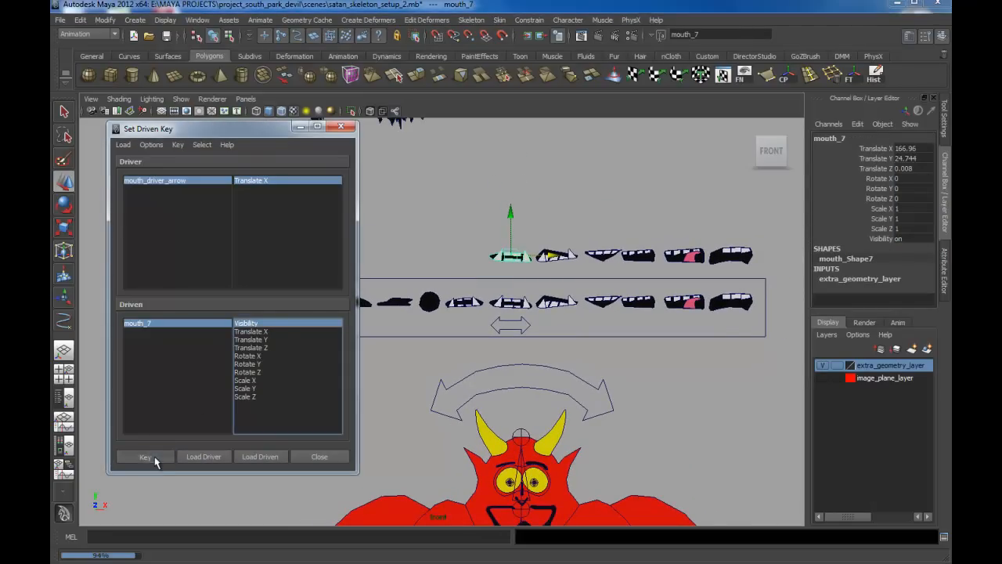
pyautogui.click(145, 457)
# Step: Move the driver arrow under the eighth mouth and key mouth_7's Visibility at 0 there
pyautogui.scroll(1, 511, 321)
pyautogui.click(509, 324)
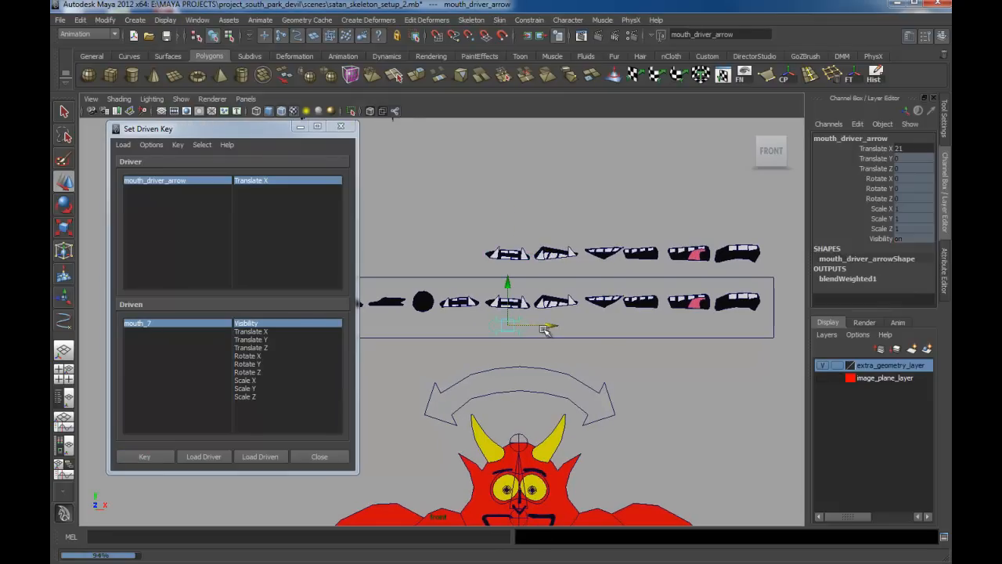
pyautogui.moveTo(549, 328)
pyautogui.mouseDown()
pyautogui.moveTo(593, 331)
pyautogui.moveTo(559, 327)
pyautogui.mouseUp()
pyautogui.click(501, 253)
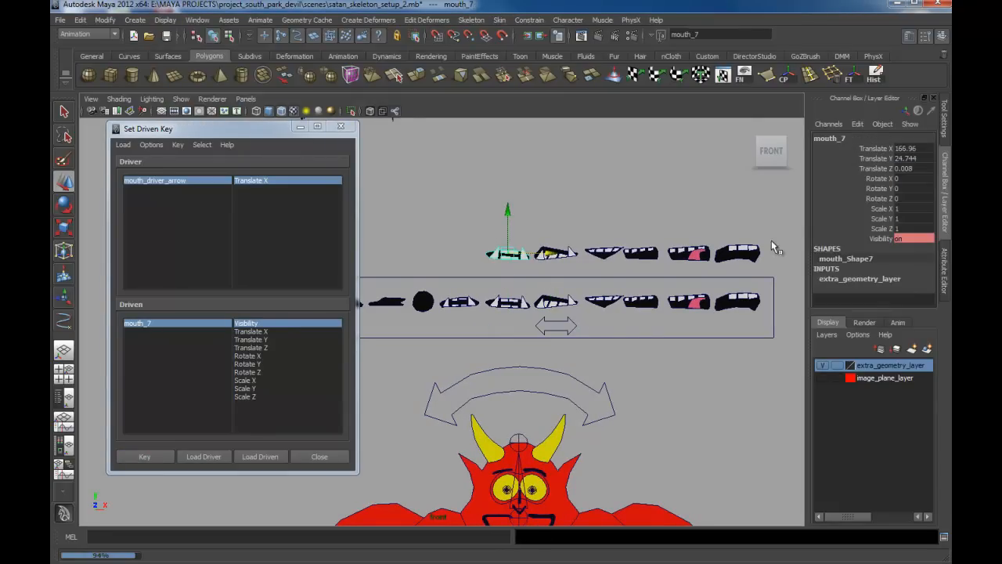
pyautogui.click(908, 238)
pyautogui.write('0')
pyautogui.press('Return')
pyautogui.click(142, 457)
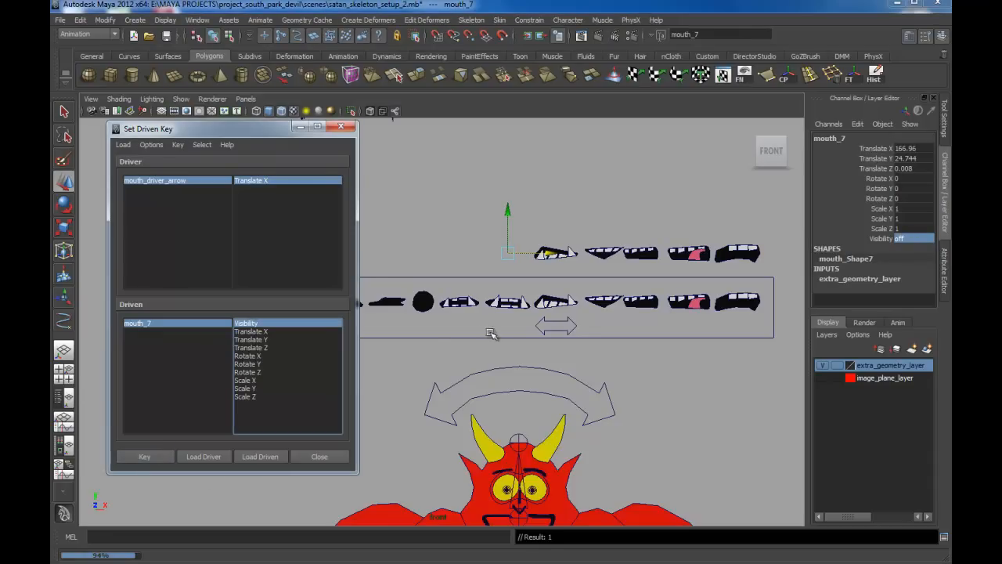
# Step: Move the driver arrow back under the sixth mouth at Translate X 17 and key mouth_7's Visibility at 0
pyautogui.click(564, 323)
pyautogui.click(565, 324)
pyautogui.moveTo(600, 328); pyautogui.dragTo(461, 328)
pyautogui.press('x')
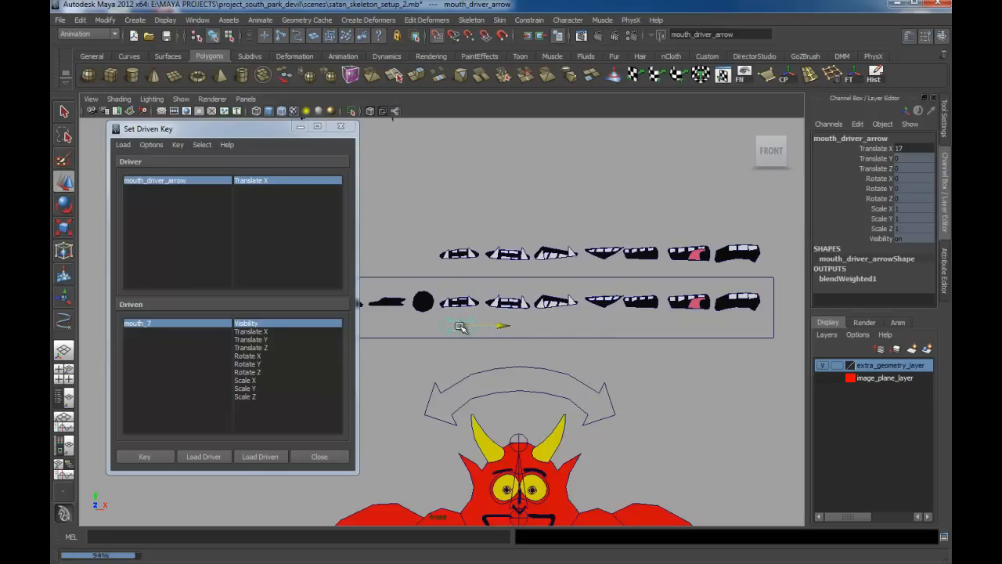
pyautogui.click(509, 253)
pyautogui.doubleClick(921, 238)
pyautogui.write('0')
pyautogui.press('Return')
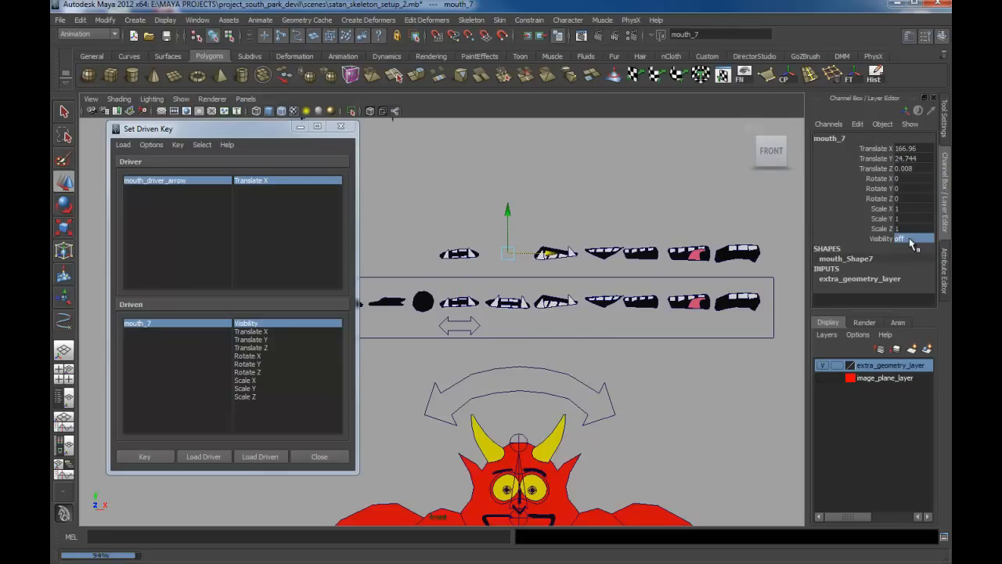
pyautogui.click(157, 458)
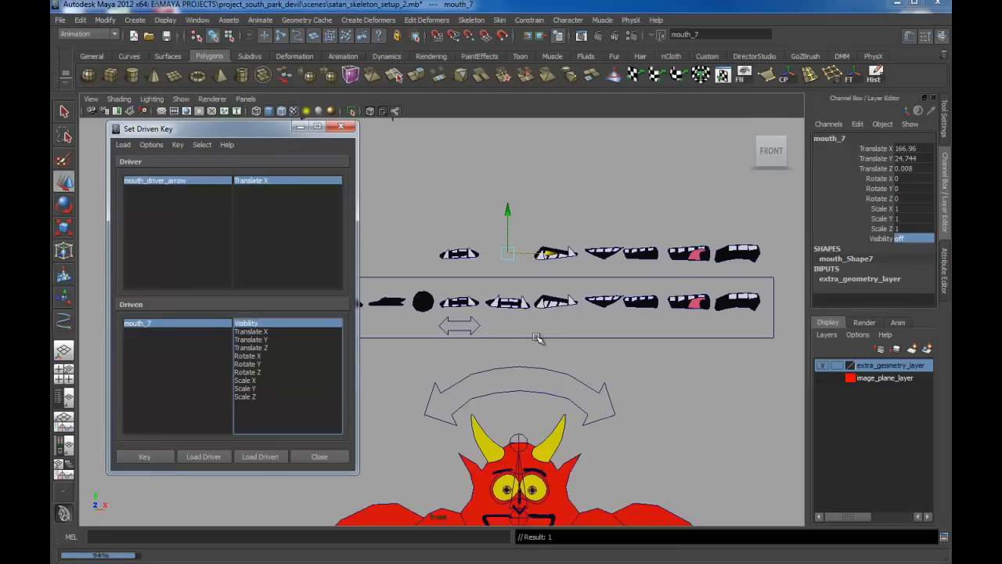
# Step: Move the driver arrow under the eighth mouth, load mouth_8 as the driven object, and key its Visibility on
pyautogui.keyDown('alt'); pyautogui.moveTo(537, 338); pyautogui.dragTo(523, 339, button='middle'); pyautogui.keyUp('alt')
pyautogui.click(465, 328)
pyautogui.moveTo(501, 329); pyautogui.dragTo(557, 331)
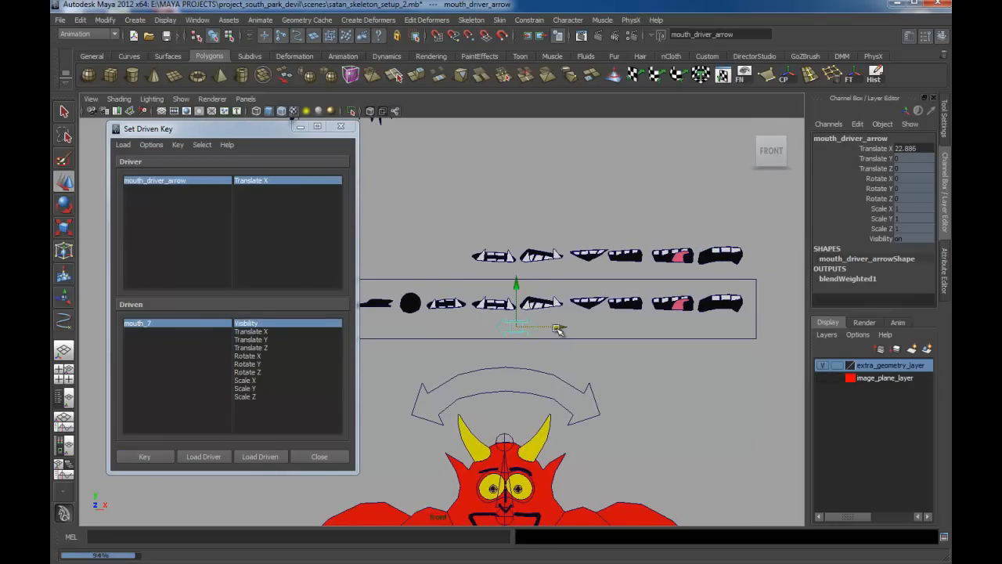
pyautogui.click(532, 256)
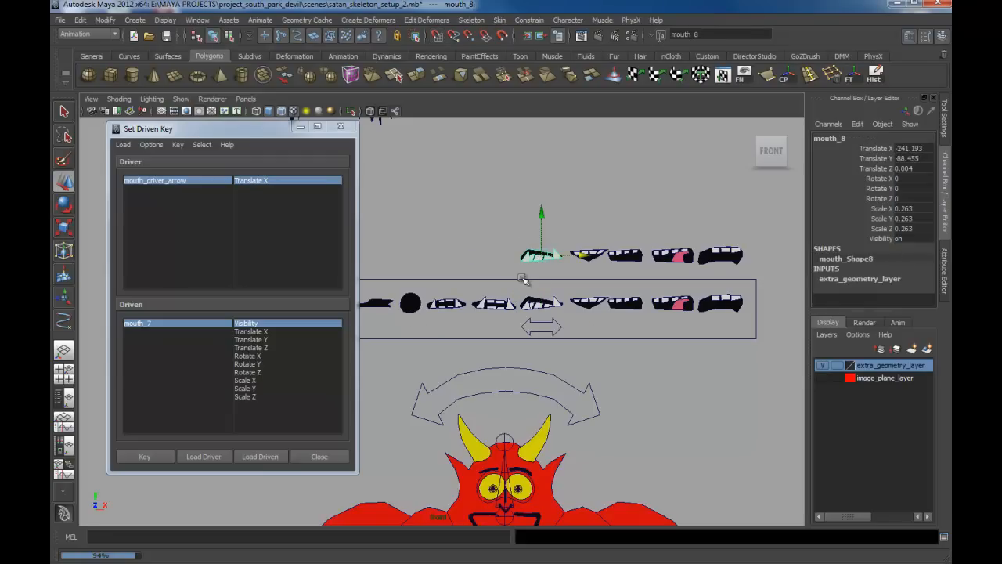
pyautogui.click(264, 456)
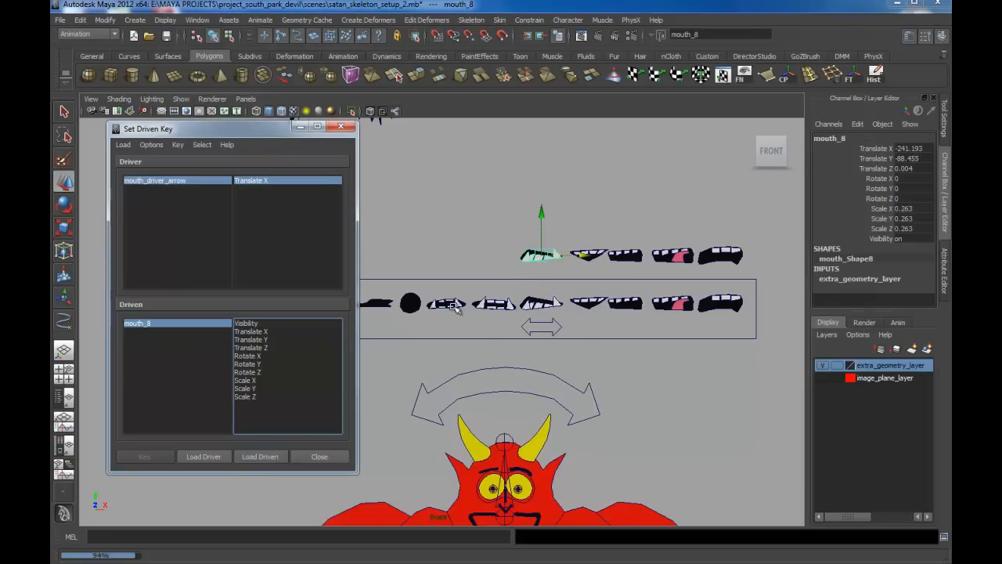
pyautogui.click(247, 323)
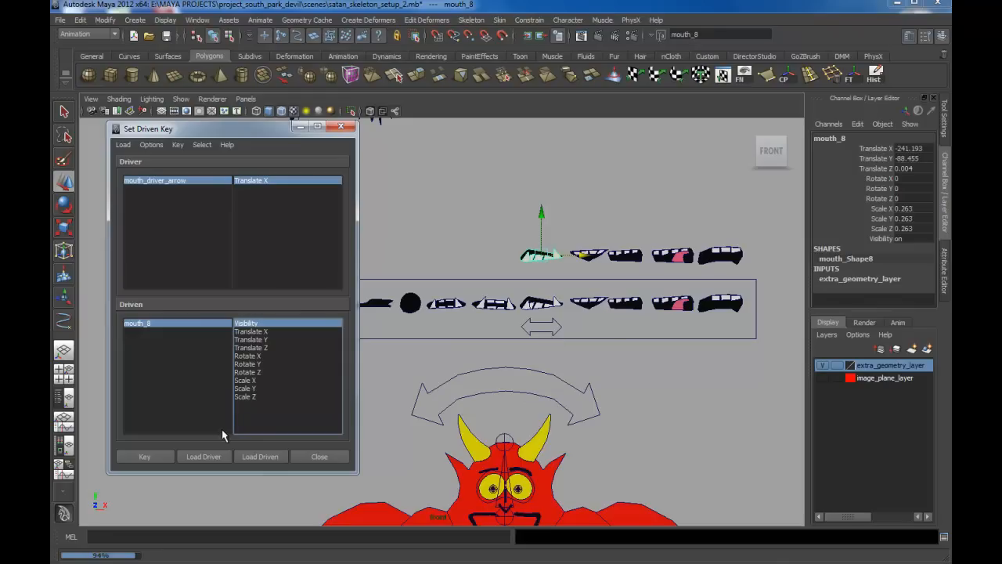
pyautogui.click(149, 457)
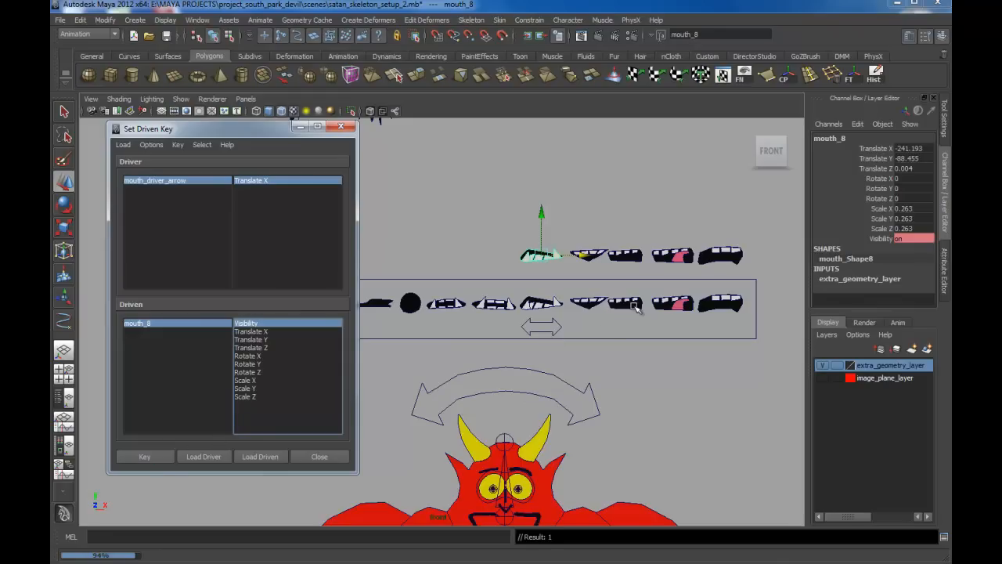
# Step: Move the driver arrow under the ninth mouth at Translate X 29 and key mouth_8's Visibility at 0
pyautogui.click(569, 329)
pyautogui.moveTo(579, 326); pyautogui.dragTo(626, 326)
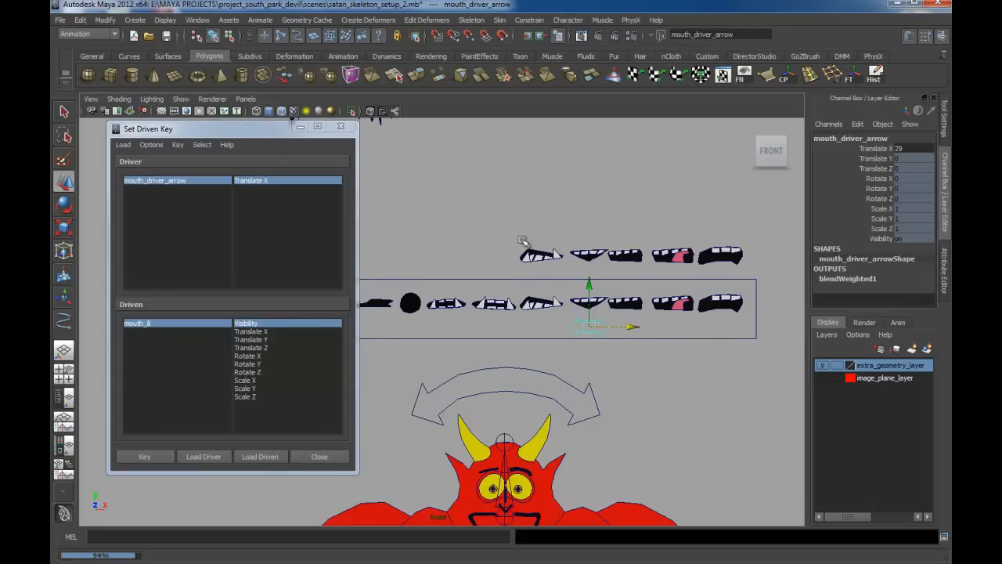
pyautogui.click(544, 257)
pyautogui.doubleClick(906, 238)
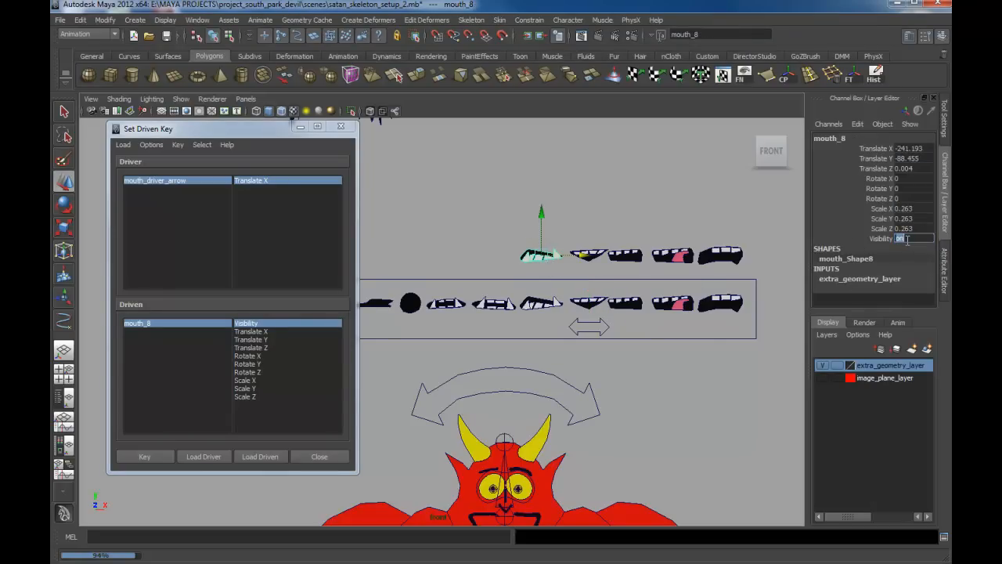
pyautogui.click(609, 221)
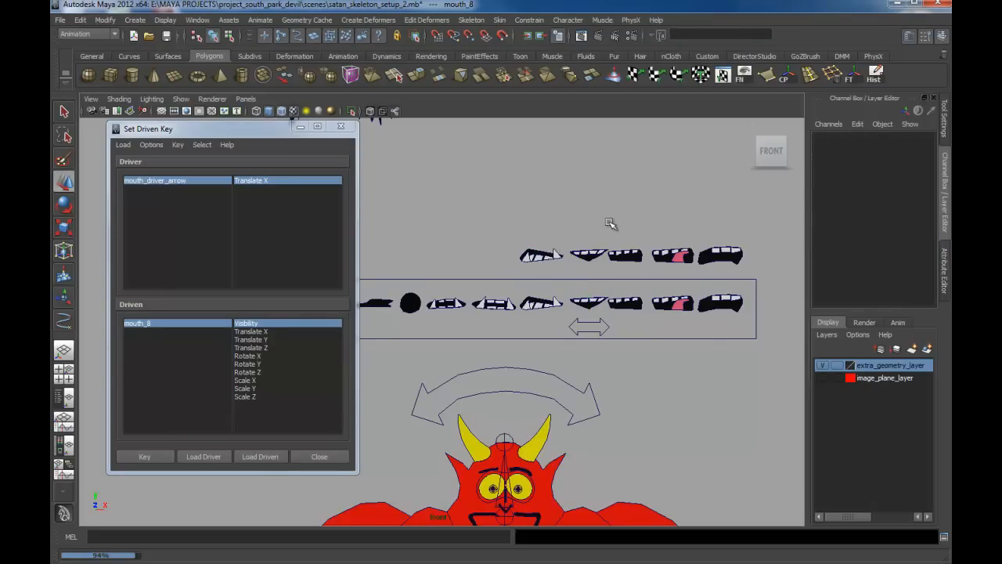
pyautogui.click(540, 256)
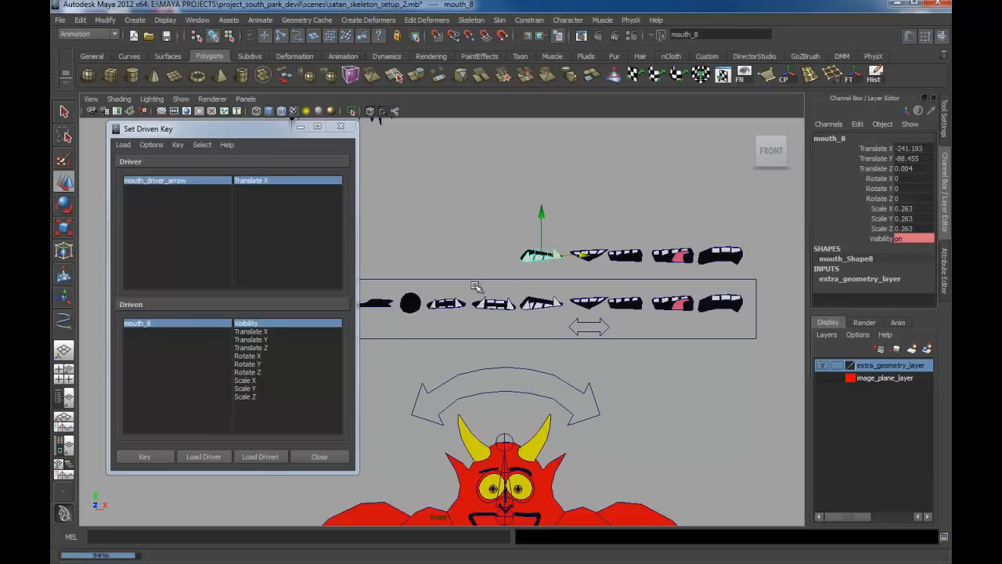
pyautogui.doubleClick(899, 239)
pyautogui.write('0')
pyautogui.press('Return')
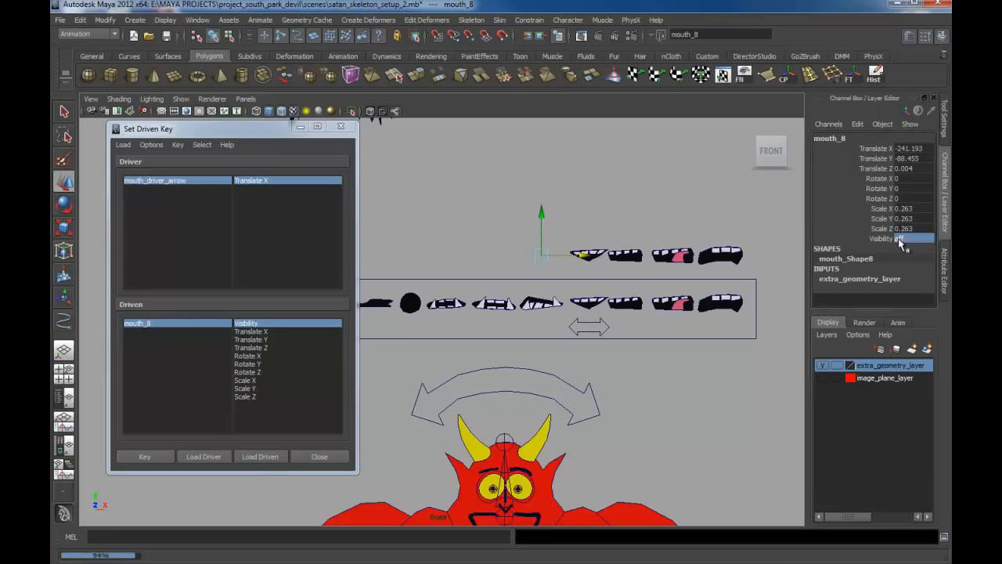
pyautogui.click(145, 457)
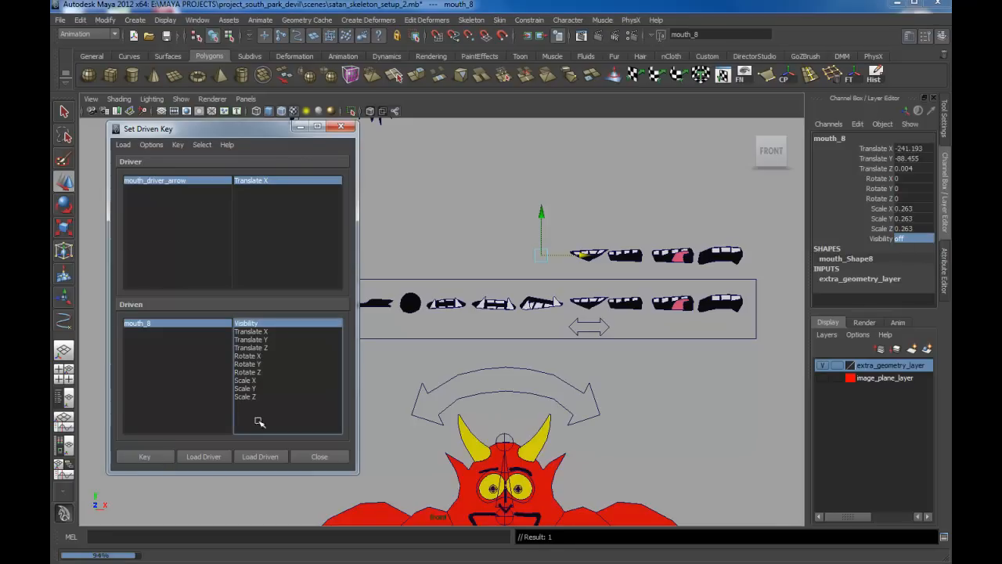
# Step: Move the driver arrow back under the seventh mouth and key mouth_8's Visibility off
pyautogui.click(593, 322)
pyautogui.moveTo(619, 326); pyautogui.dragTo(496, 326)
pyautogui.click(539, 256)
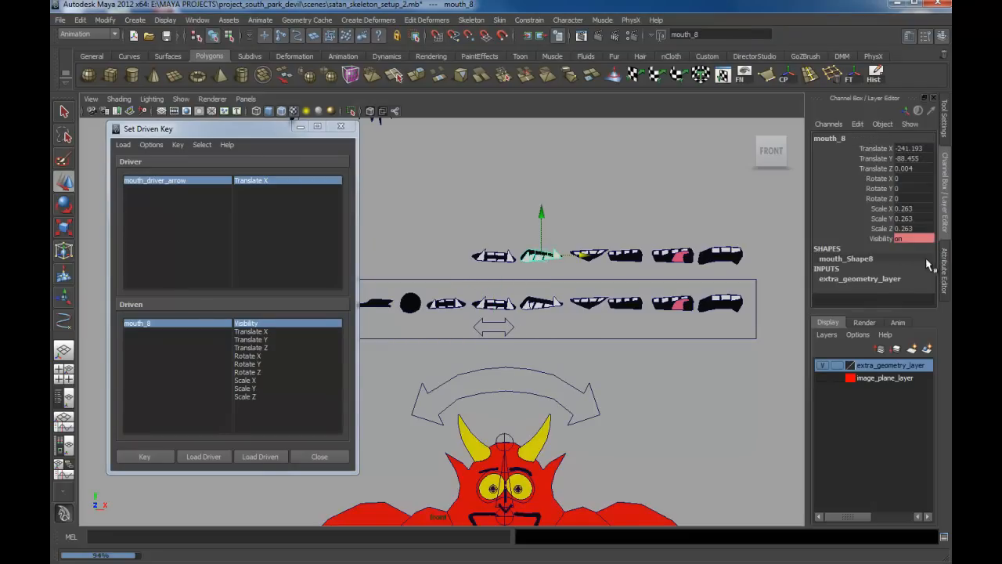
pyautogui.click(914, 239)
pyautogui.press('Return')
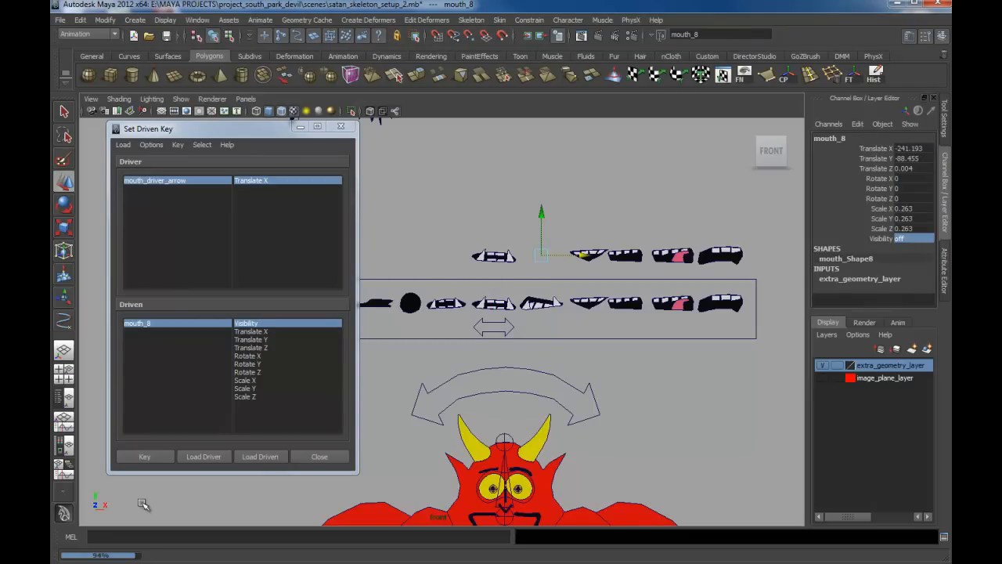
pyautogui.click(140, 461)
# Step: Move the mouth driver arrow under the ninth mouth, snapped at Translate X 29
pyautogui.keyDown('alt'); pyautogui.moveTo(571, 388); pyautogui.dragTo(490, 397, button='middle'); pyautogui.keyUp('alt')
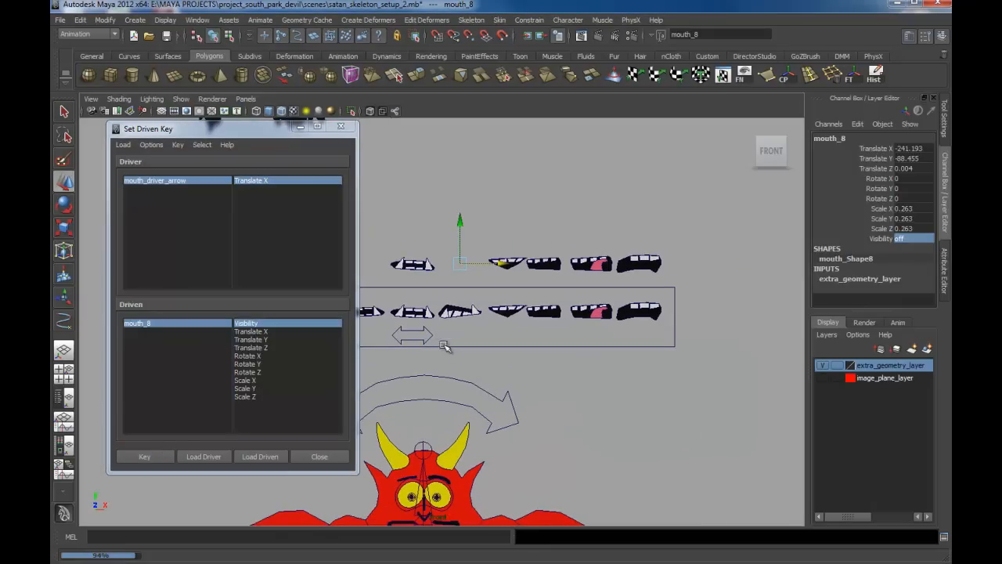
pyautogui.click(430, 336)
pyautogui.moveTo(447, 331); pyautogui.dragTo(553, 335)
pyautogui.keyDown('alt'); pyautogui.moveTo(553, 335); pyautogui.dragTo(593, 299, button='middle'); pyautogui.keyUp('alt')
pyautogui.press('x')
pyautogui.moveTo(599, 299); pyautogui.dragTo(550, 301)
pyautogui.keyDown('alt'); pyautogui.moveTo(543, 313); pyautogui.dragTo(533, 374, button='middle'); pyautogui.keyUp('alt')
pyautogui.keyDown('alt'); pyautogui.moveTo(533, 375); pyautogui.dragTo(575, 419, button='right'); pyautogui.keyUp('alt')
pyautogui.keyDown('alt'); pyautogui.moveTo(590, 415); pyautogui.dragTo(570, 418, button='middle'); pyautogui.keyUp('alt')
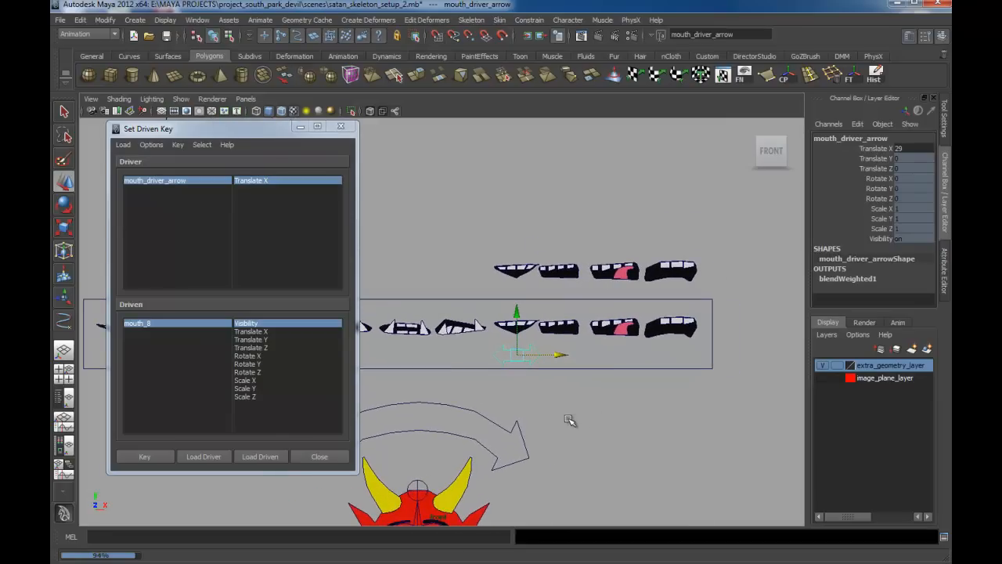
# Step: Load mouth_9, the copy above the arrow, as the driven object and key its Visibility on
pyautogui.click(507, 270)
pyautogui.click(260, 457)
pyautogui.keyDown('alt'); pyautogui.moveTo(514, 287); pyautogui.dragTo(581, 291, button='middle'); pyautogui.keyUp('alt')
pyautogui.click(261, 324)
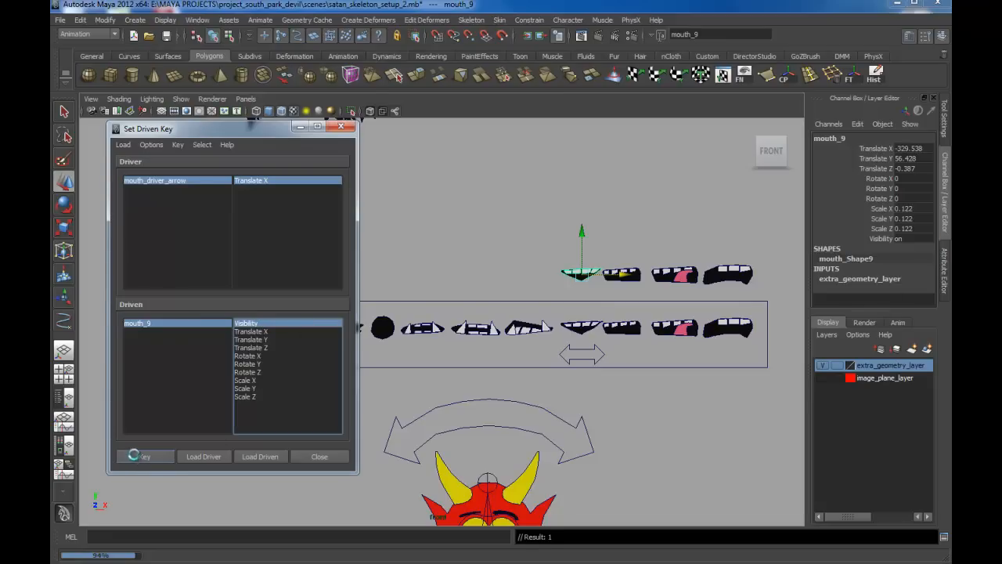
pyautogui.click(131, 456)
# Step: Move the driver arrow under the eighth mouth at Translate X 25, set mouth_8's Visibility to 0 and set a driven key
pyautogui.keyDown('alt'); pyautogui.moveTo(615, 361); pyautogui.dragTo(622, 366, button='middle'); pyautogui.keyUp('alt')
pyautogui.click(626, 359)
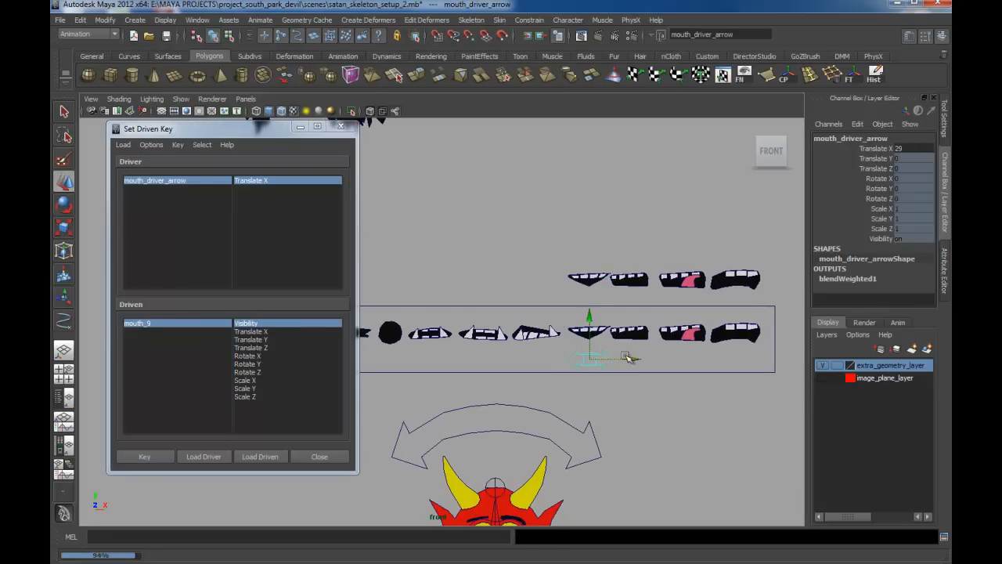
pyautogui.moveTo(632, 362); pyautogui.dragTo(583, 360)
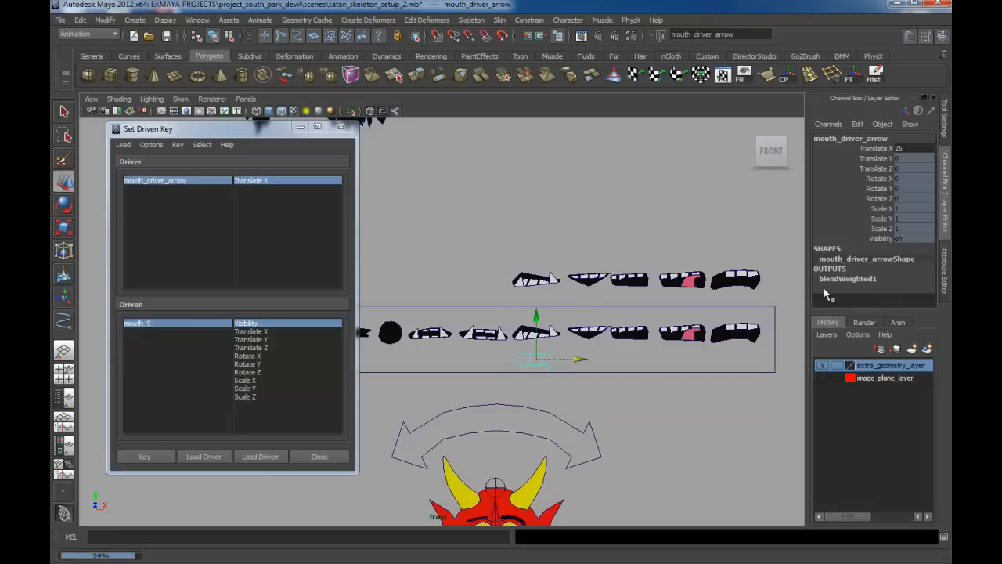
pyautogui.click(539, 279)
pyautogui.click(904, 238)
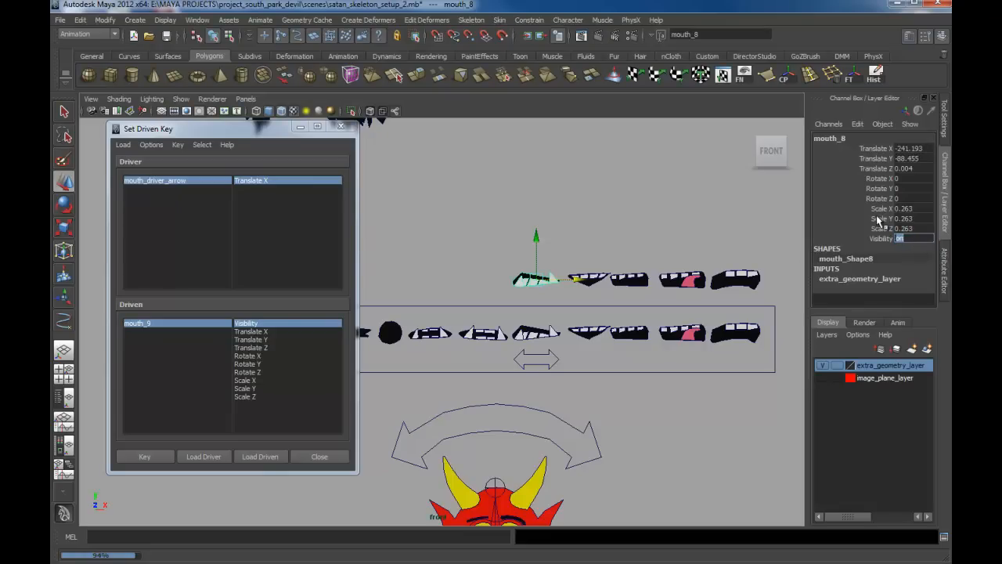
pyautogui.write('0')
pyautogui.press('Return')
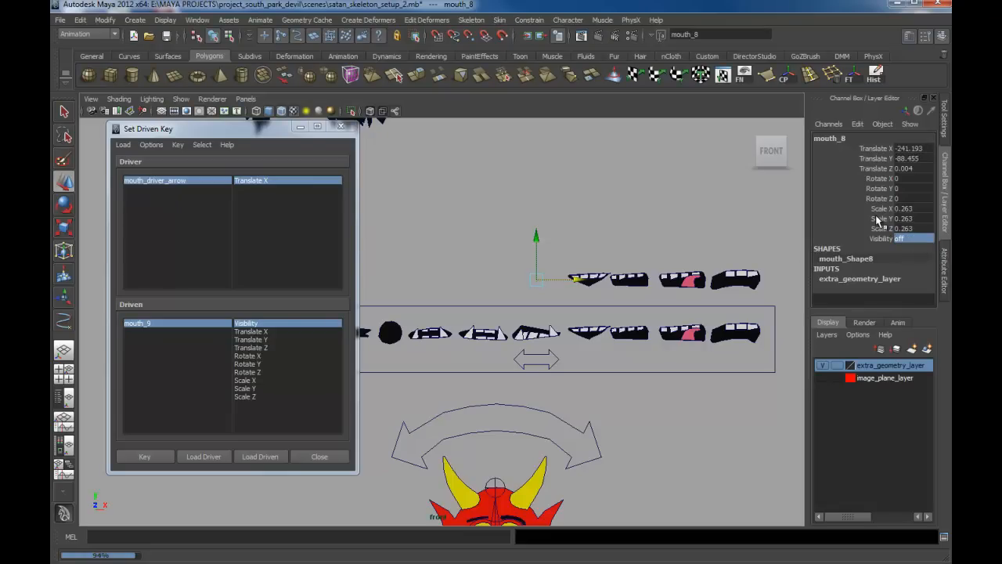
pyautogui.click(143, 458)
# Step: Test the driver arrow between the eighth and ninth mouths, undoing and redoing the recent edits
pyautogui.click(546, 356)
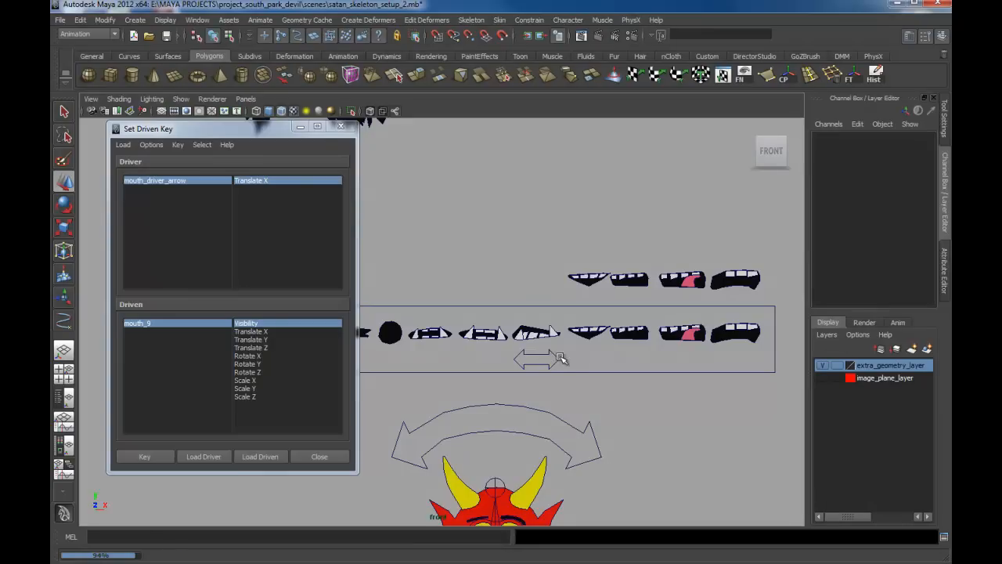
pyautogui.moveTo(580, 359)
pyautogui.mouseDown()
pyautogui.moveTo(632, 360)
pyautogui.moveTo(532, 358)
pyautogui.moveTo(676, 362)
pyautogui.moveTo(574, 354)
pyautogui.mouseUp()
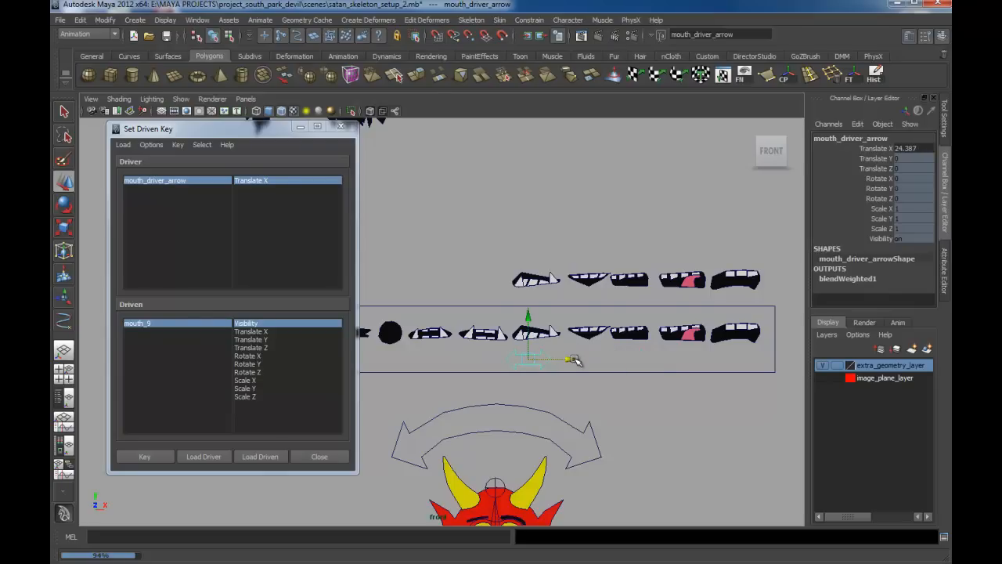
pyautogui.hotkey('ctrl', 'z')
pyautogui.hotkey('ctrl', 'z')
pyautogui.hotkey('ctrl', 'z')
pyautogui.hotkey('shift', 'z')
pyautogui.hotkey('shift', 'z')
pyautogui.hotkey('shift', 'z')
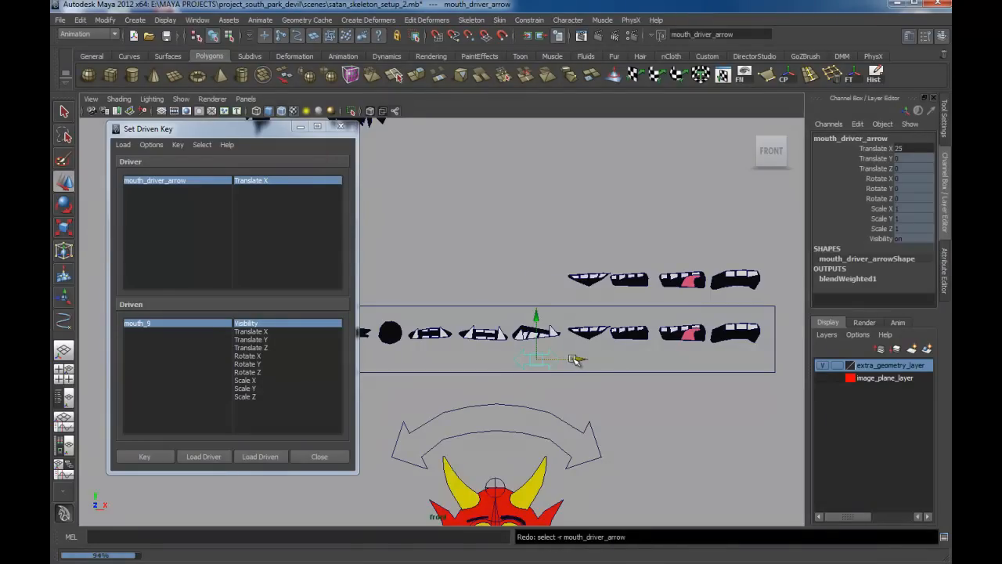
pyautogui.hotkey('shift', 'z')
pyautogui.hotkey('shift', 'z')
pyautogui.moveTo(581, 362); pyautogui.dragTo(635, 363)
pyautogui.click(593, 280)
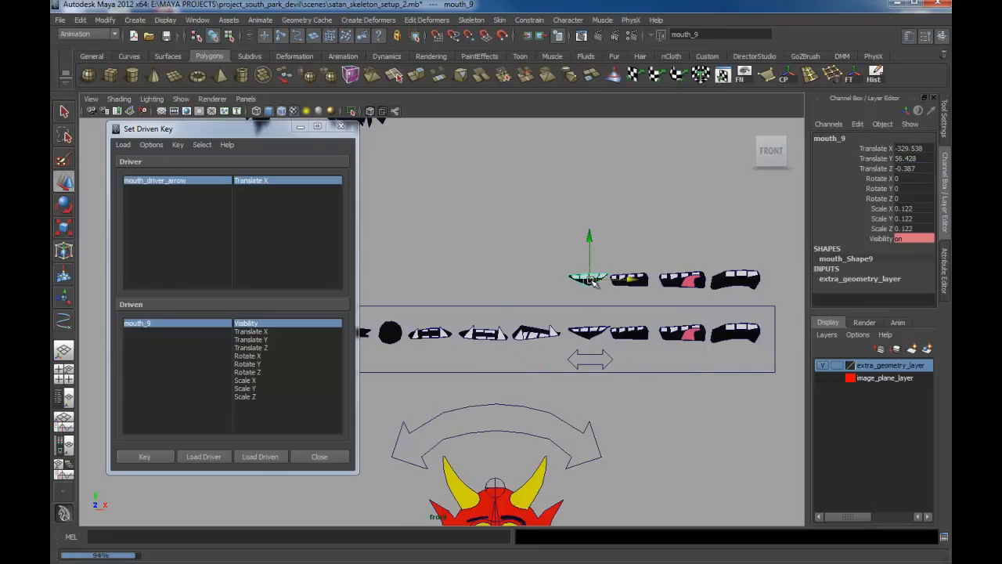
# Step: Move the driver arrow under the eighth mouth at Translate X 25 and key mouth_9's Visibility at 0
pyautogui.click(597, 356)
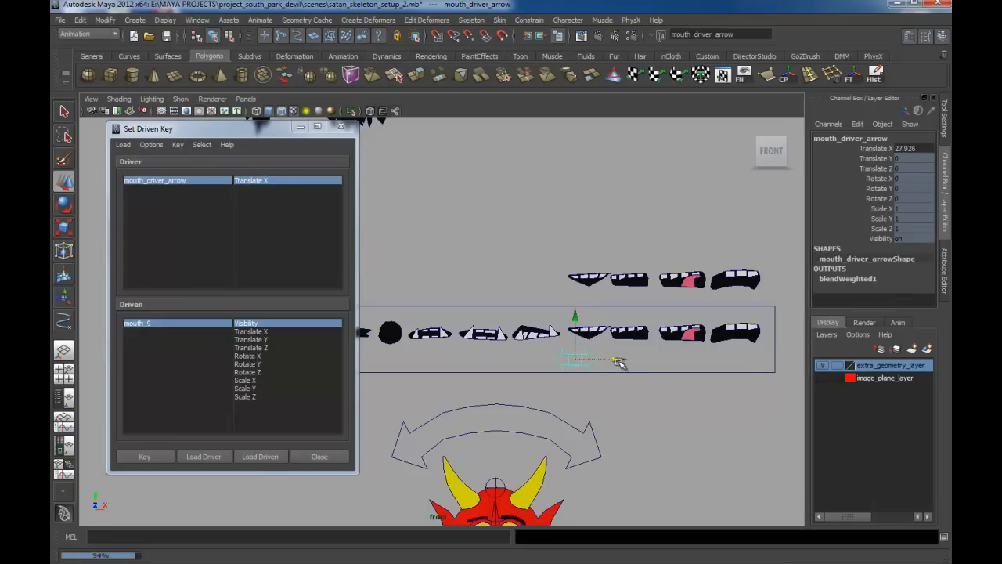
pyautogui.moveTo(619, 361); pyautogui.dragTo(533, 359)
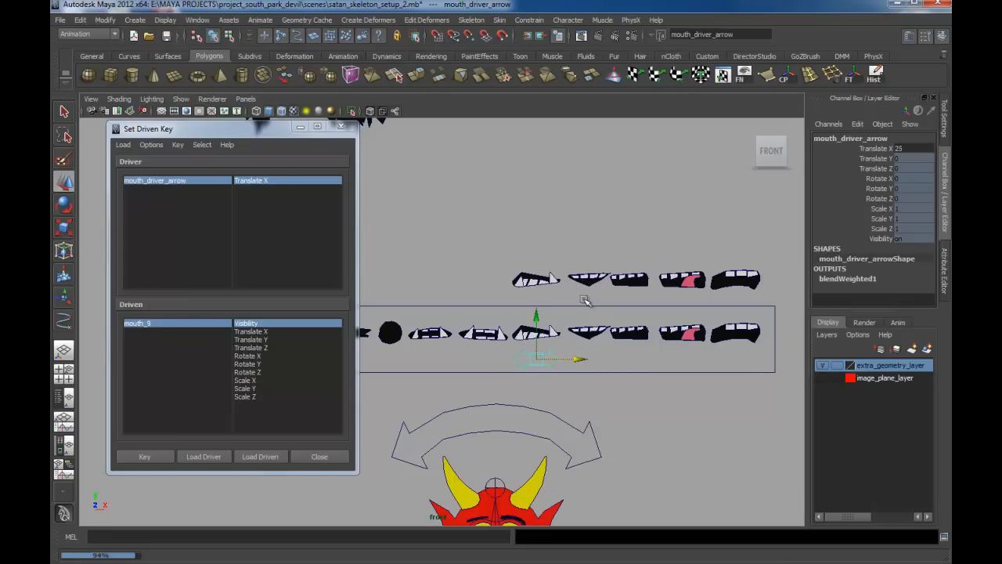
pyautogui.click(595, 285)
pyautogui.doubleClick(900, 239)
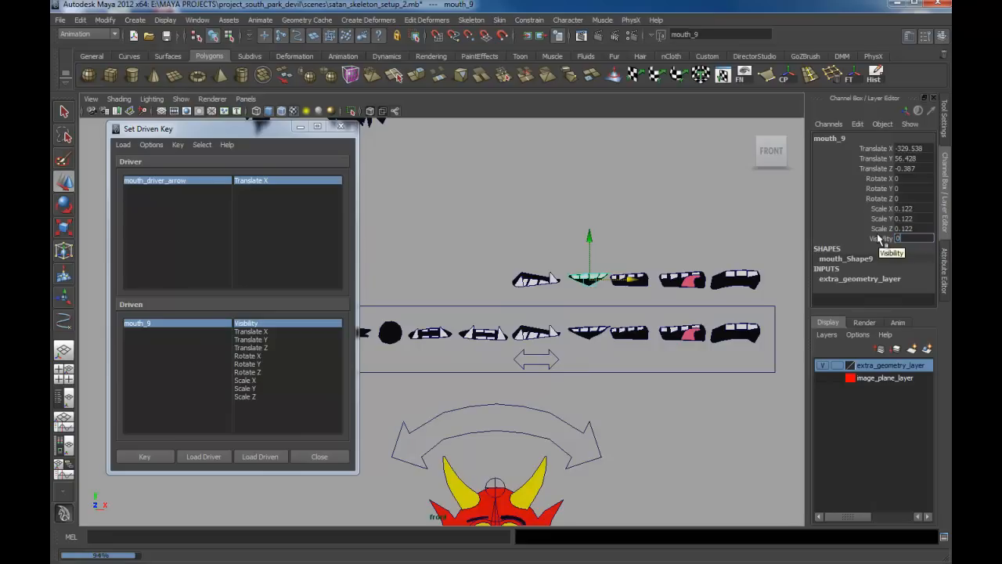
pyautogui.write('00')
pyautogui.press('Return')
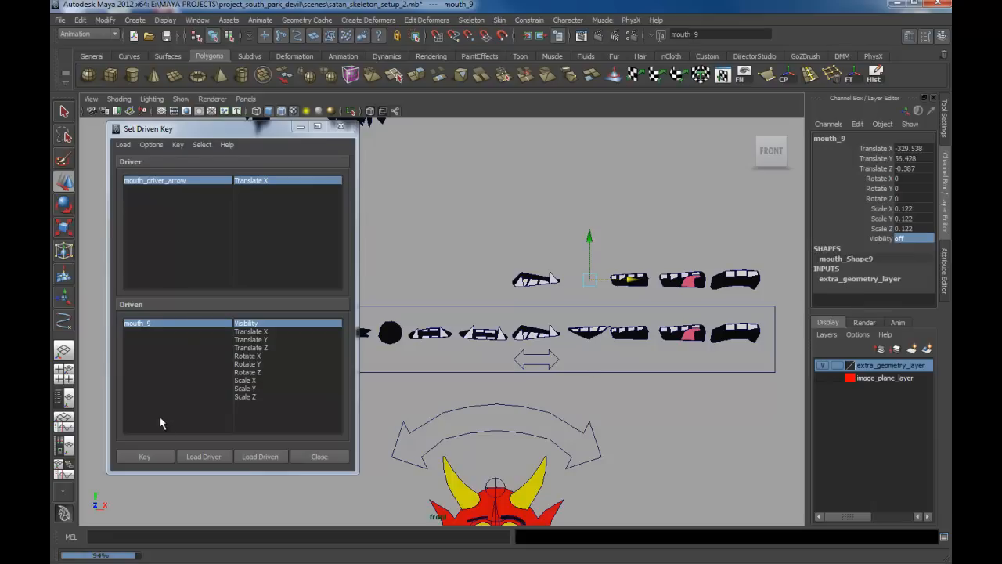
pyautogui.click(146, 457)
# Step: Move the driver arrow under the tenth mouth, snapped at Translate X 32, and key mouth_9's Visibility off
pyautogui.click(548, 356)
pyautogui.moveTo(548, 356); pyautogui.dragTo(631, 357)
pyautogui.press('x')
pyautogui.click(595, 275)
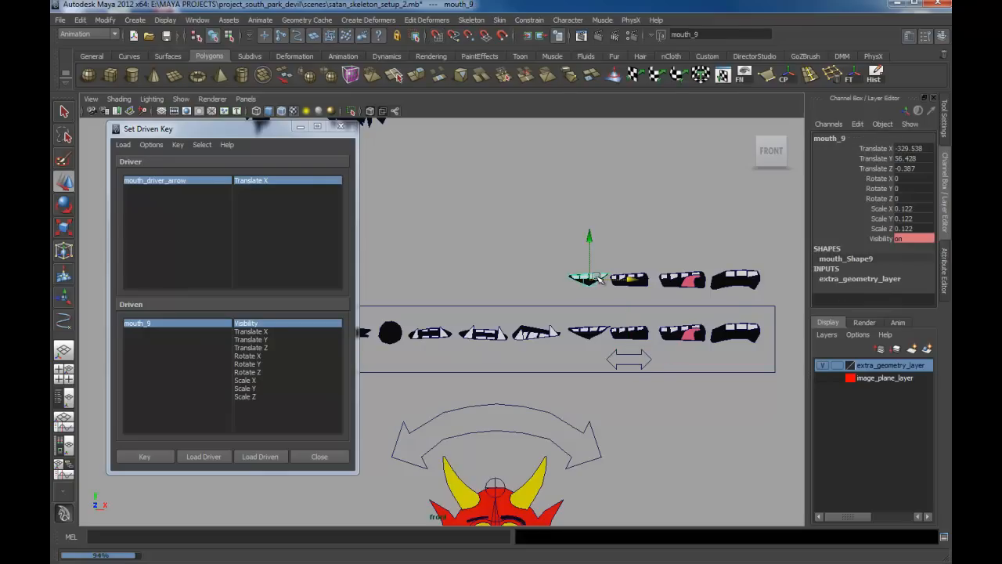
pyautogui.click(912, 238)
pyautogui.press('Return')
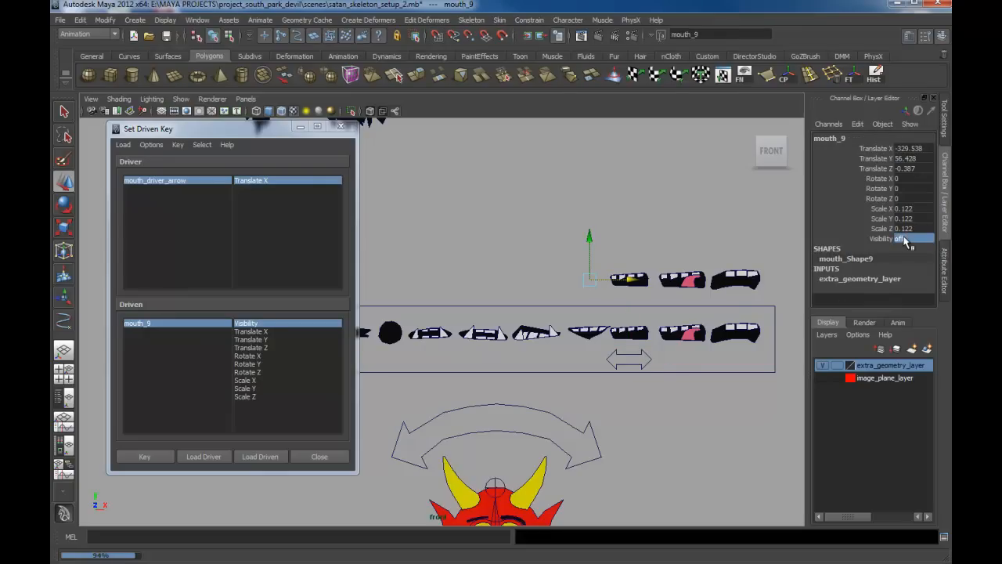
pyautogui.click(153, 457)
# Step: Slide the driver arrow to test the keyed mouths and snap it back under the tenth mouth at Translate X 32
pyautogui.click(648, 353)
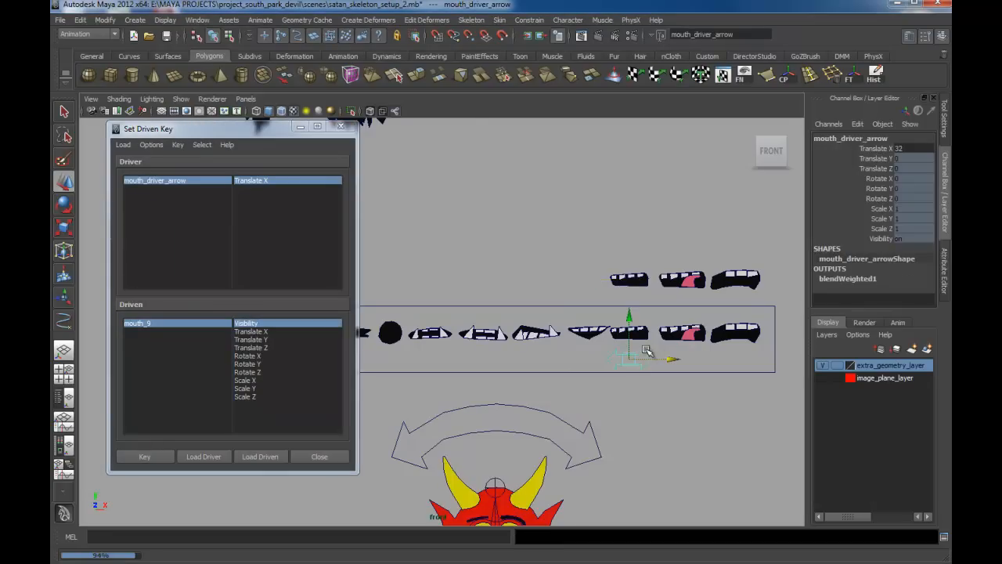
pyautogui.keyDown('alt'); pyautogui.moveTo(649, 352); pyautogui.dragTo(741, 350, button='middle'); pyautogui.keyUp('alt')
pyautogui.keyDown('alt'); pyautogui.moveTo(740, 350); pyautogui.dragTo(681, 328, button='right'); pyautogui.keyUp('alt')
pyautogui.moveTo(729, 355)
pyautogui.mouseDown()
pyautogui.moveTo(432, 372)
pyautogui.moveTo(667, 384)
pyautogui.moveTo(577, 365)
pyautogui.moveTo(739, 367)
pyautogui.mouseUp()
pyautogui.keyDown('alt'); pyautogui.moveTo(616, 382); pyautogui.dragTo(410, 371, button='middle'); pyautogui.keyUp('alt')
pyautogui.keyDown('alt'); pyautogui.moveTo(469, 376); pyautogui.dragTo(725, 552, button='right'); pyautogui.keyUp('alt')
pyautogui.keyDown('alt'); pyautogui.moveTo(578, 421); pyautogui.dragTo(644, 435, button='middle'); pyautogui.keyUp('alt')
pyautogui.keyDown('alt'); pyautogui.moveTo(644, 435); pyautogui.dragTo(613, 405, button='right'); pyautogui.keyUp('alt')
pyautogui.keyDown('alt'); pyautogui.moveTo(613, 406); pyautogui.dragTo(620, 337, button='middle'); pyautogui.keyUp('alt')
pyautogui.moveTo(638, 297); pyautogui.dragTo(599, 295)
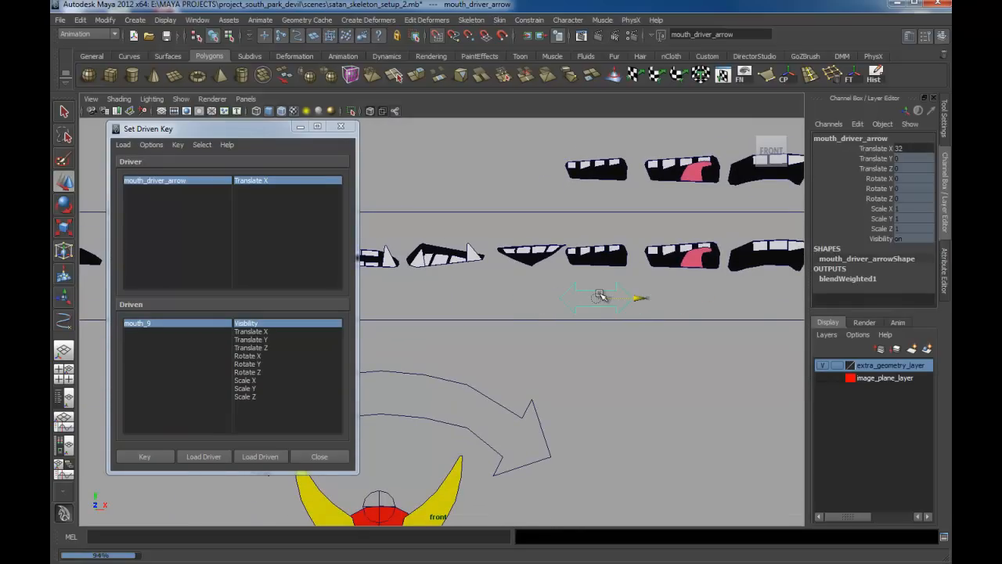
pyautogui.keyDown('alt'); pyautogui.moveTo(699, 425); pyautogui.dragTo(595, 334, button='right'); pyautogui.keyUp('alt')
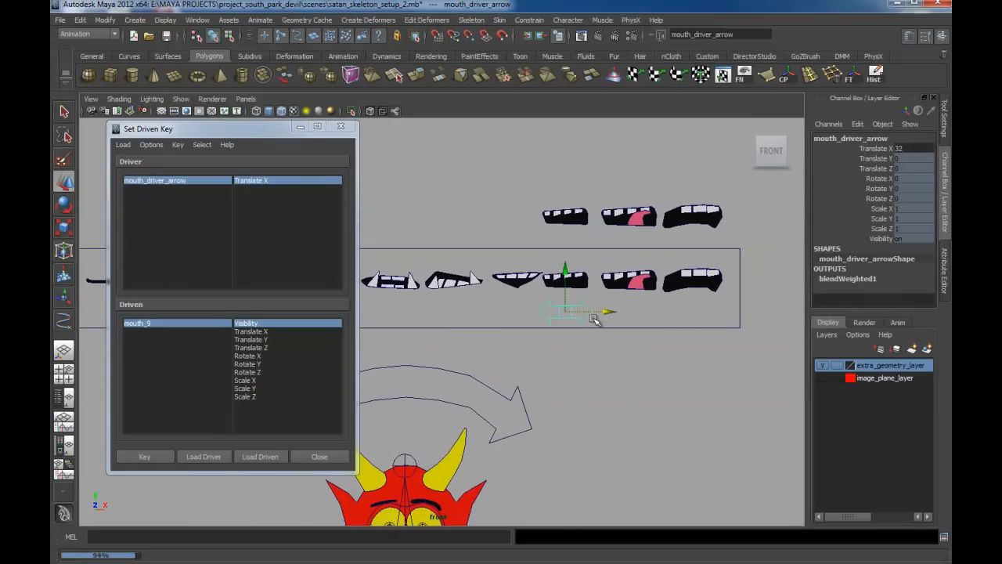
# Step: Load mouth_10, the copy above the arrow, as the driven object and key its Visibility on
pyautogui.click(567, 217)
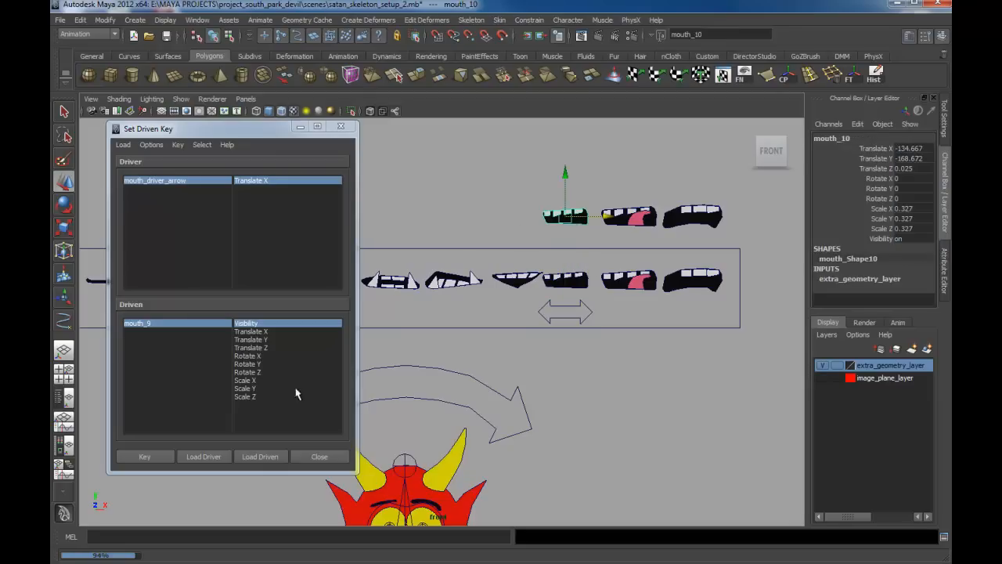
pyautogui.click(259, 458)
pyautogui.keyDown('alt'); pyautogui.moveTo(582, 299); pyautogui.dragTo(619, 321, button='middle'); pyautogui.keyUp('alt')
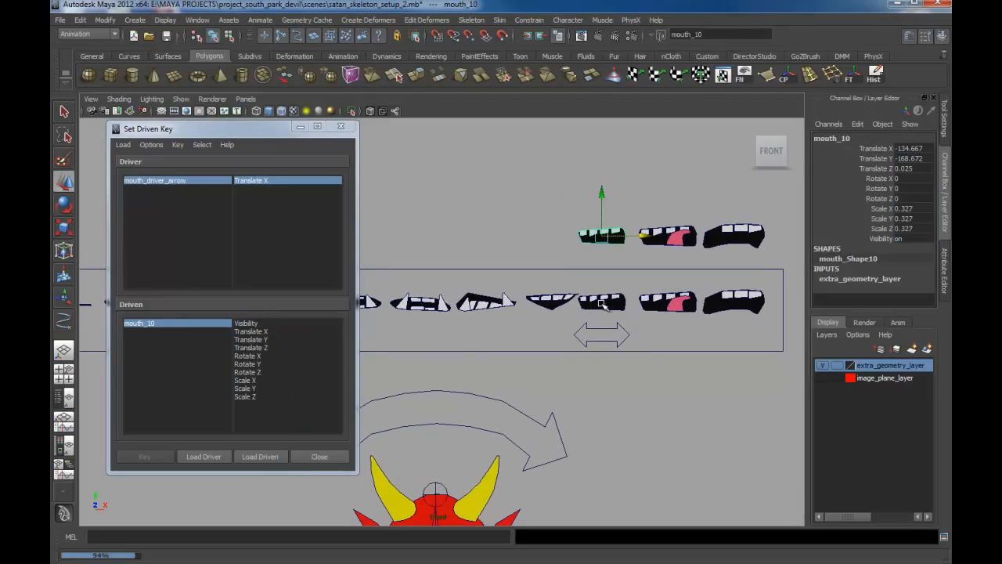
pyautogui.click(240, 324)
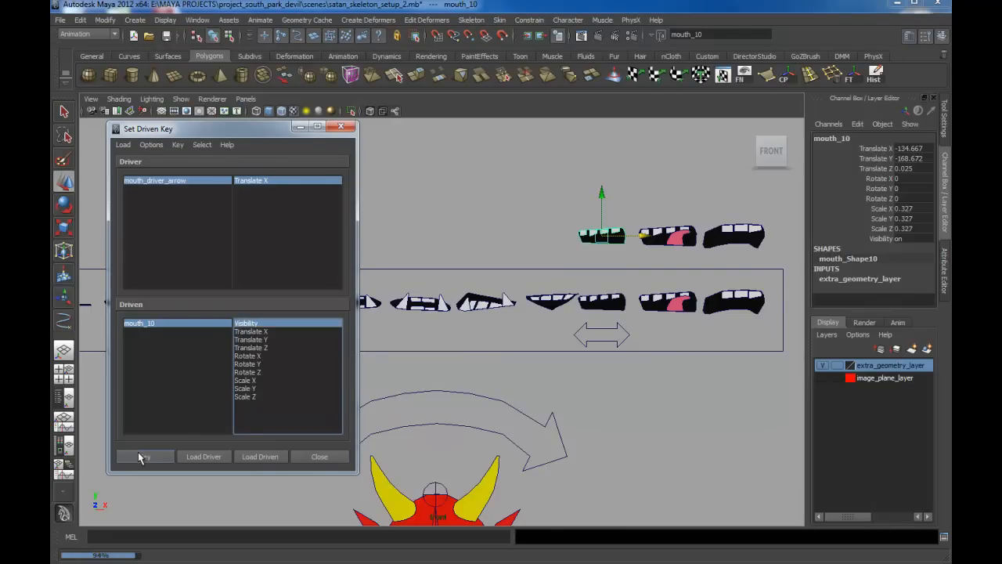
pyautogui.click(140, 454)
# Step: Move the driver arrow under the eleventh mouth at Translate X 36 and key mouth_10's Visibility off
pyautogui.click(626, 341)
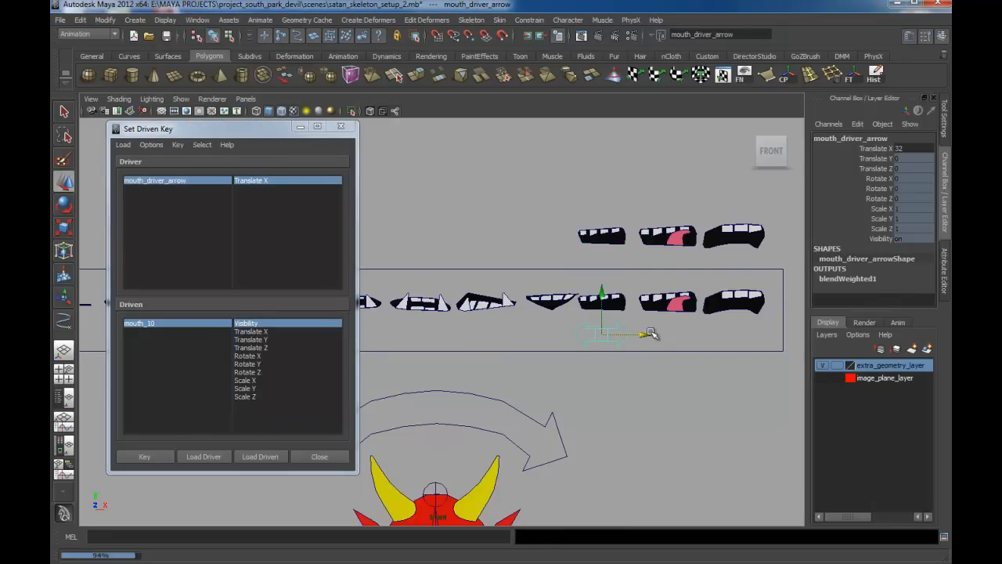
pyautogui.moveTo(638, 334); pyautogui.dragTo(648, 355)
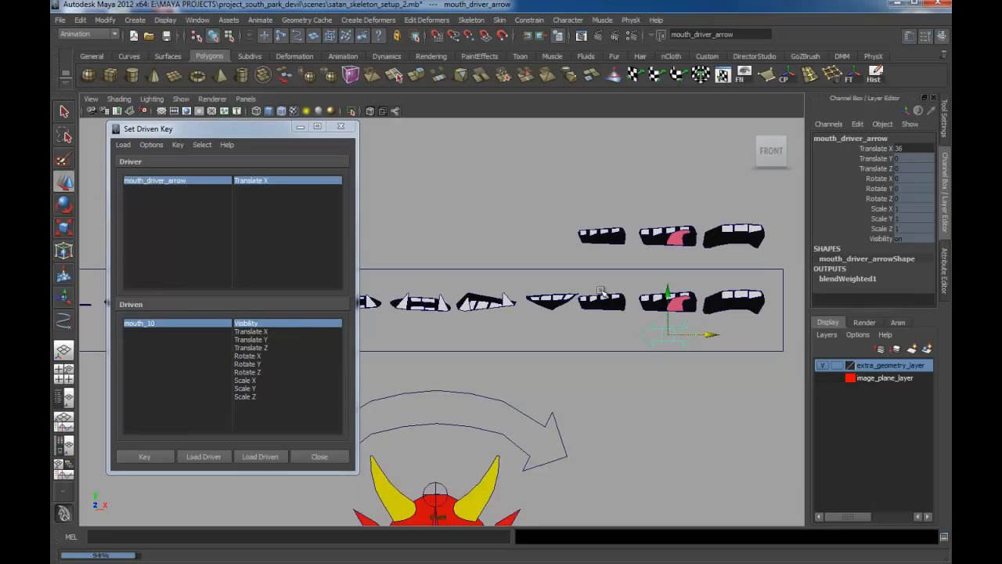
pyautogui.click(606, 234)
pyautogui.doubleClick(923, 239)
pyautogui.write('off')
pyautogui.press('Return')
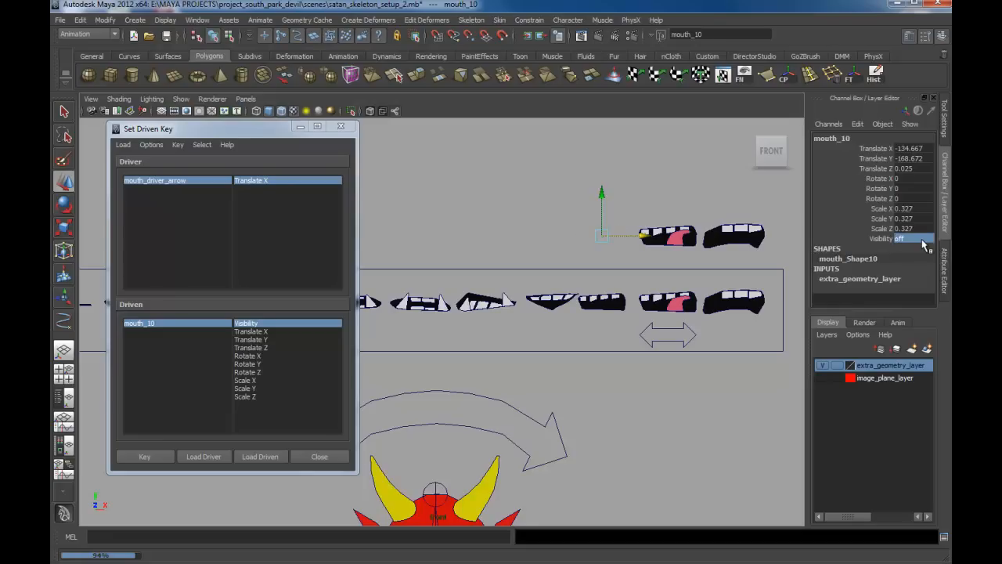
pyautogui.click(156, 457)
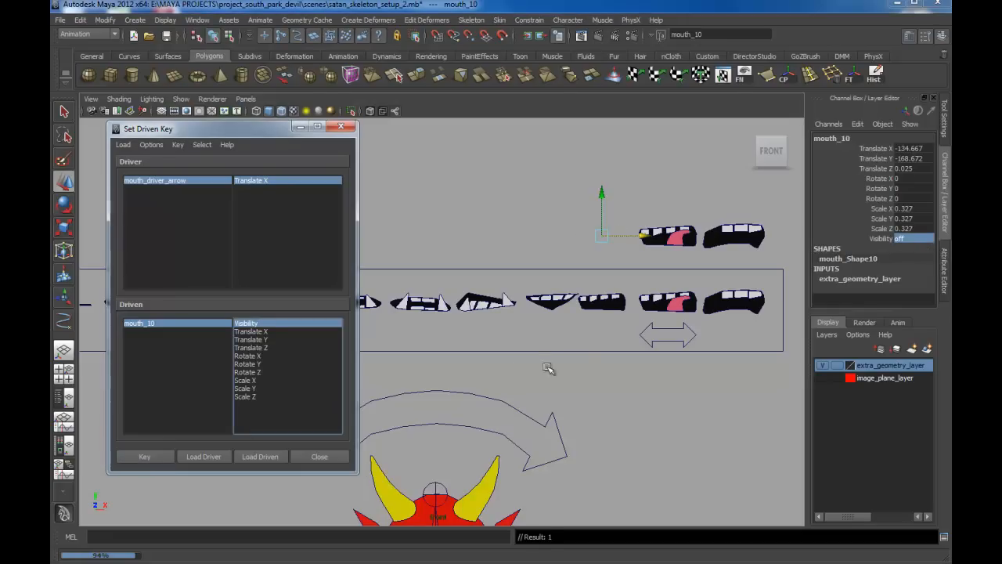
# Step: Move the driver arrow back under the ninth mouth at Translate X 29 and key mouth_10's Visibility off
pyautogui.click(683, 332)
pyautogui.moveTo(708, 335); pyautogui.dragTo(558, 336)
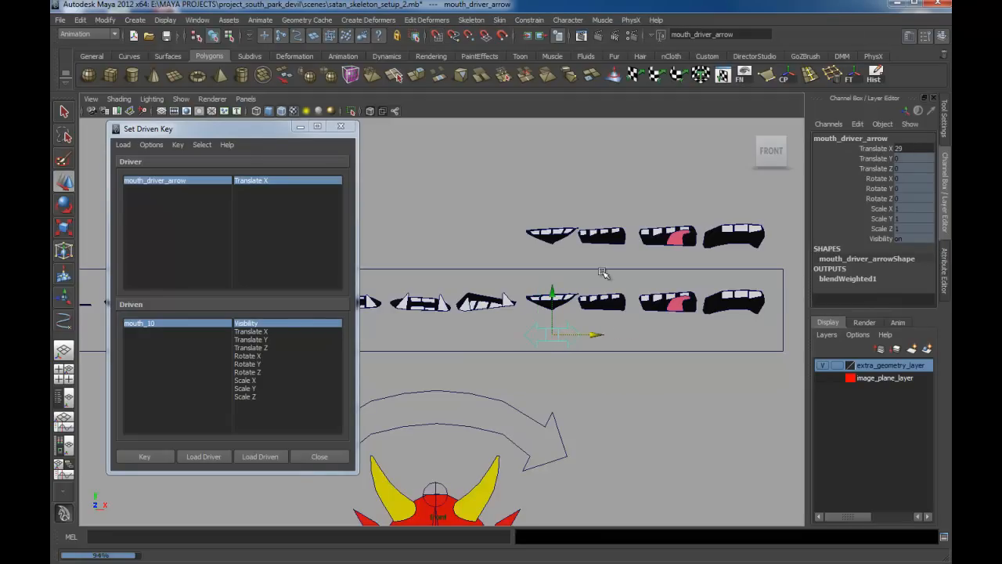
pyautogui.click(603, 237)
pyautogui.click(906, 238)
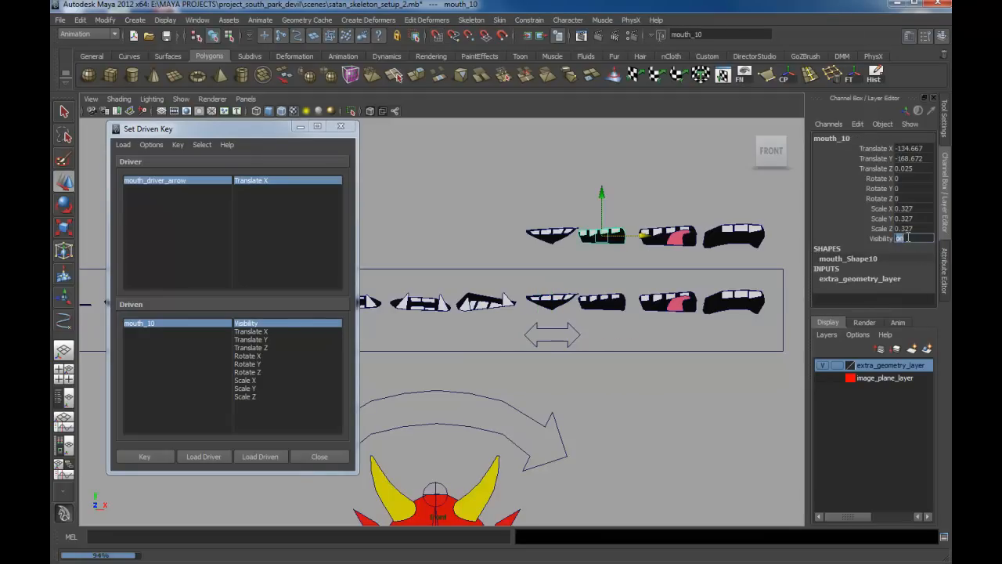
pyautogui.press('Return')
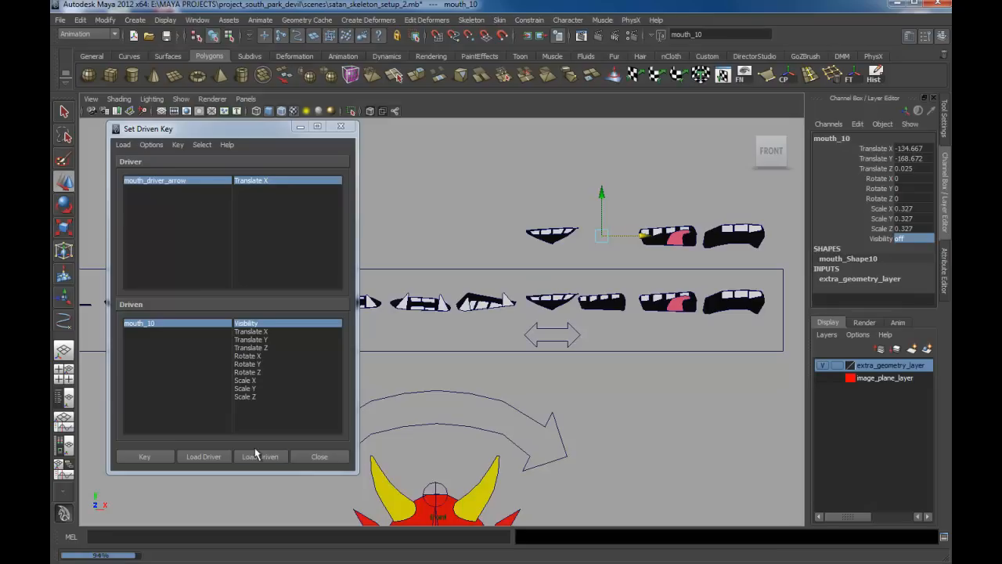
pyautogui.click(144, 457)
# Step: Move the mouth driver arrow under the eleventh mouth with the tongue, snapped at Translate X 36
pyautogui.click(574, 335)
pyautogui.moveTo(592, 331); pyautogui.dragTo(722, 330)
pyautogui.keyDown('alt'); pyautogui.moveTo(722, 330); pyautogui.dragTo(644, 322, button='middle'); pyautogui.keyUp('alt')
pyautogui.keyDown('alt'); pyautogui.moveTo(644, 322); pyautogui.dragTo(673, 366, button='right'); pyautogui.keyUp('alt')
pyautogui.moveTo(677, 328); pyautogui.dragTo(605, 324)
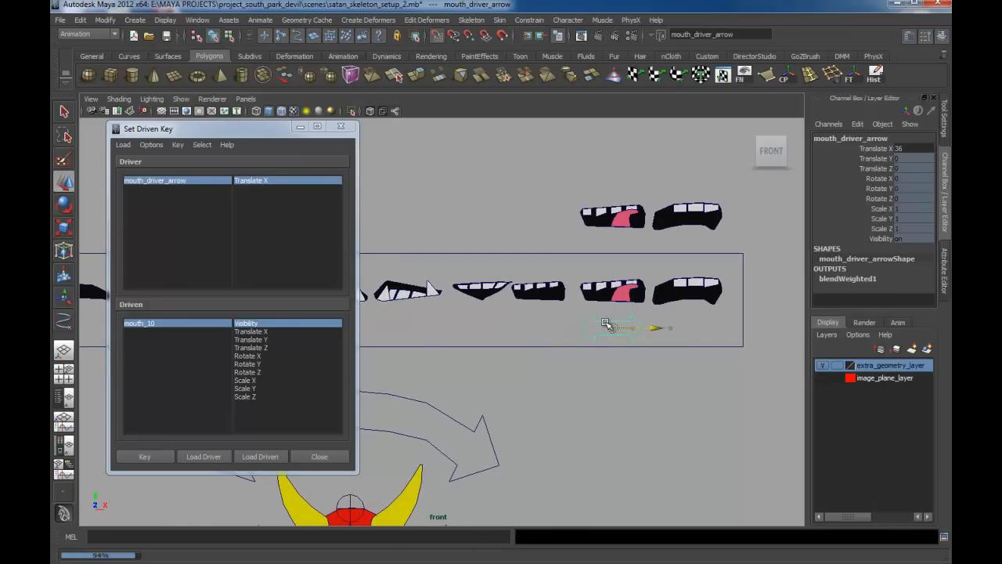
# Step: Load mouth_11, the tongue mouth copy above the arrow, as the driven object and key its Visibility on
pyautogui.click(622, 226)
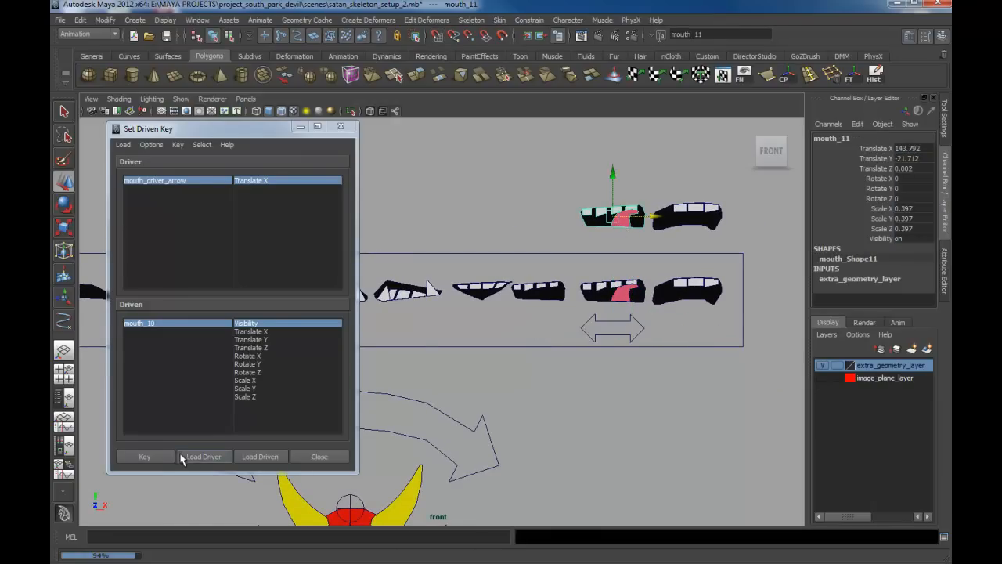
pyautogui.click(261, 458)
pyautogui.keyDown('alt'); pyautogui.moveTo(519, 405); pyautogui.dragTo(537, 426, button='middle'); pyautogui.keyUp('alt')
pyautogui.click(246, 323)
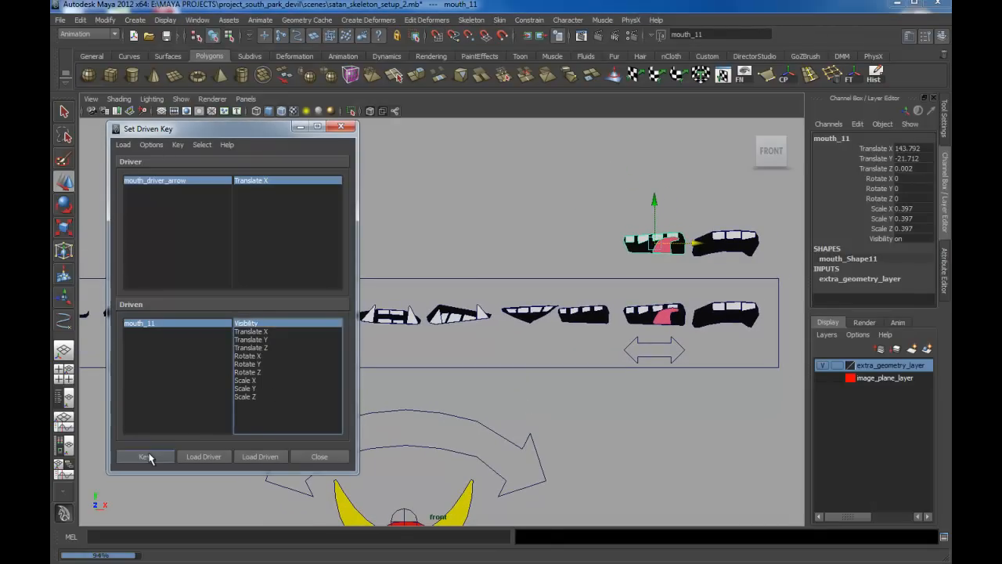
pyautogui.click(145, 457)
# Step: Move the driver arrow under the twelfth mouth at Translate X 40 and key mouth_11's Visibility at 0
pyautogui.click(661, 355)
pyautogui.moveTo(662, 353); pyautogui.dragTo(725, 354)
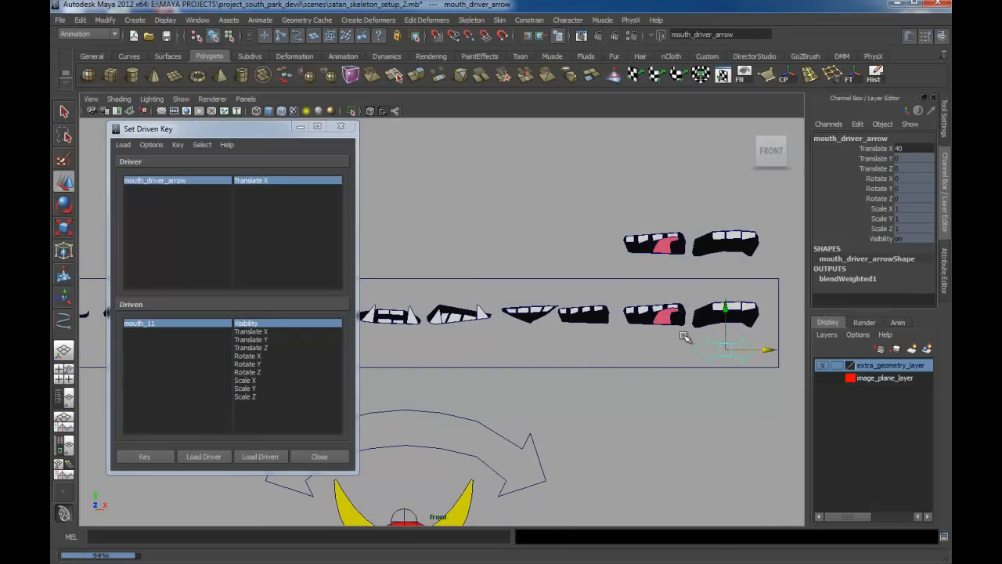
pyautogui.click(664, 261)
pyautogui.click(908, 238)
pyautogui.write('0')
pyautogui.press('Return')
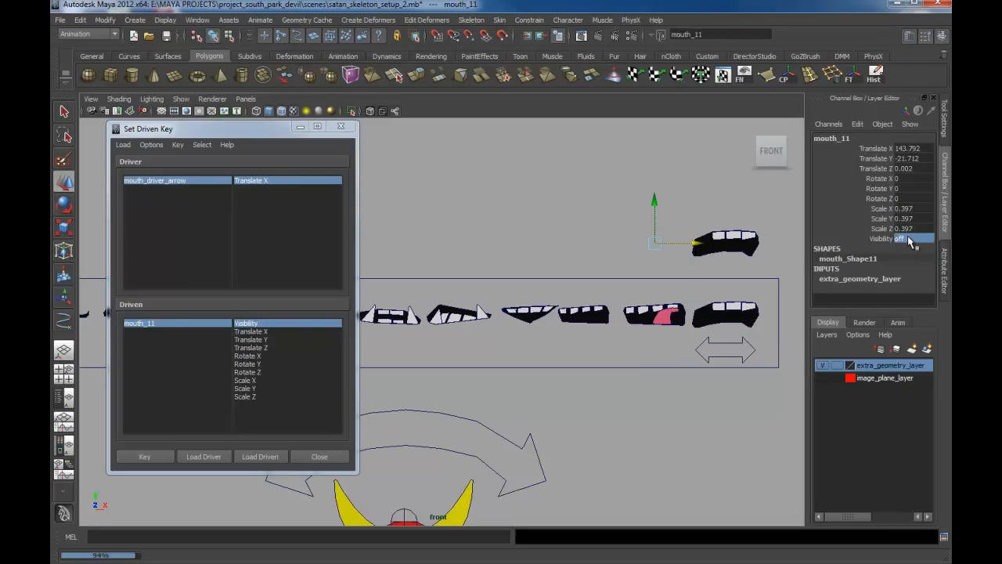
pyautogui.click(144, 456)
# Step: Move the driver arrow under the tenth mouth and key mouth_11's Visibility off
pyautogui.click(732, 350)
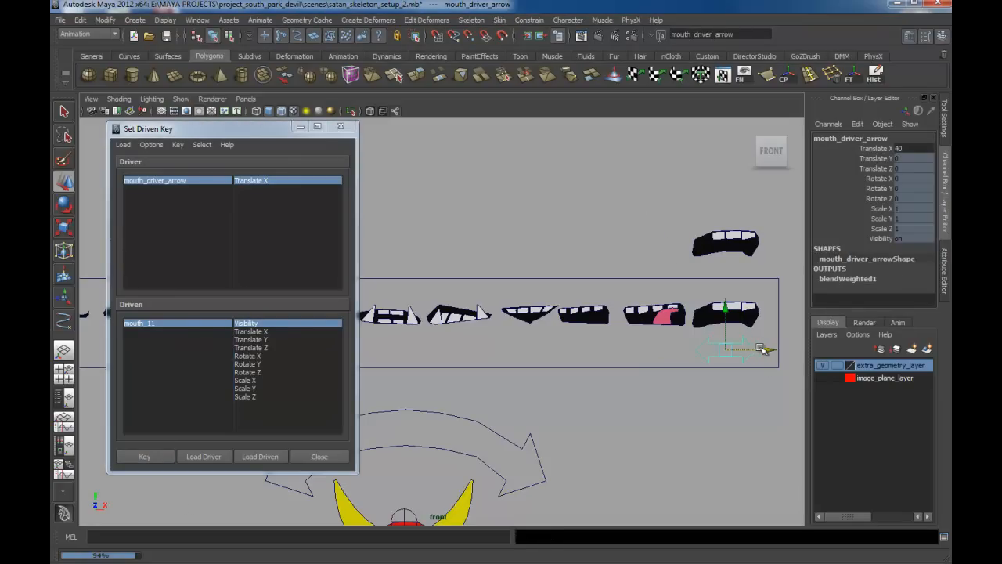
pyautogui.moveTo(762, 349); pyautogui.dragTo(582, 349)
pyautogui.click(655, 243)
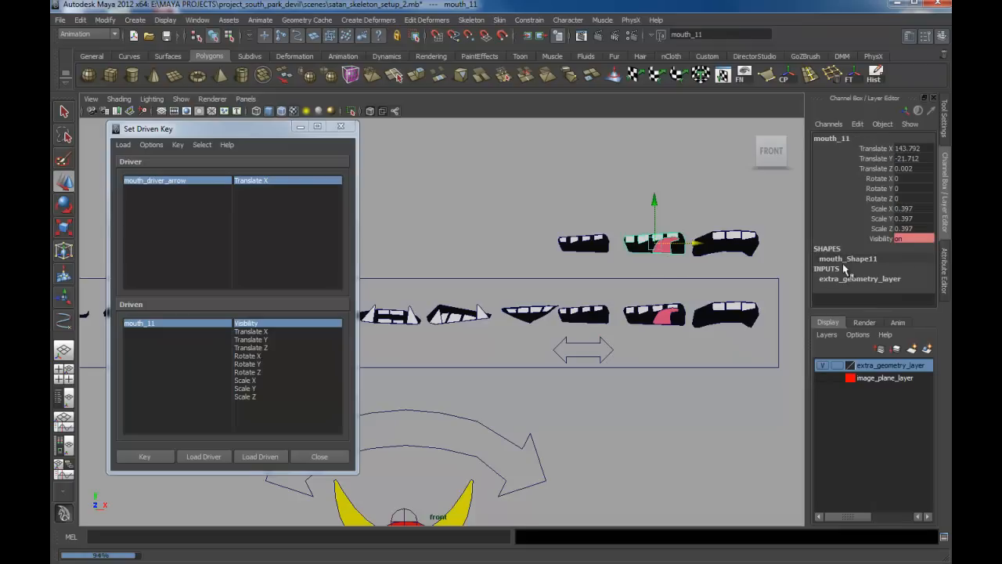
pyautogui.doubleClick(914, 237)
pyautogui.press('Return')
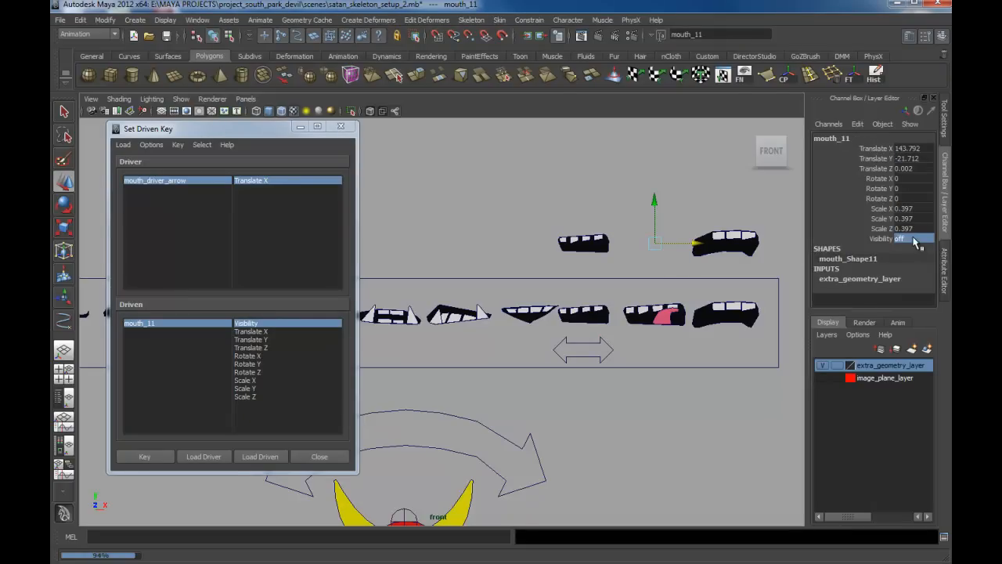
pyautogui.click(139, 462)
# Step: Check mouth_11's visibility keys by moving the driver arrow back under the tongue mouth at Translate X 36
pyautogui.keyDown('alt'); pyautogui.moveTo(740, 386); pyautogui.dragTo(622, 371, button='middle'); pyautogui.keyUp('alt')
pyautogui.keyDown('alt'); pyautogui.moveTo(622, 371); pyautogui.dragTo(601, 364, button='right'); pyautogui.keyUp('alt')
pyautogui.click(493, 329)
pyautogui.moveTo(493, 331); pyautogui.dragTo(541, 334)
pyautogui.keyDown('alt'); pyautogui.moveTo(612, 400); pyautogui.dragTo(643, 457, button='middle'); pyautogui.keyUp('alt')
pyautogui.keyDown('alt'); pyautogui.moveTo(644, 456); pyautogui.dragTo(497, 365, button='right'); pyautogui.keyUp('alt')
pyautogui.keyDown('alt'); pyautogui.moveTo(497, 365); pyautogui.dragTo(680, 386, button='middle'); pyautogui.keyUp('alt')
pyautogui.keyDown('alt'); pyautogui.moveTo(680, 386); pyautogui.dragTo(548, 333, button='right'); pyautogui.keyUp('alt')
pyautogui.keyDown('alt'); pyautogui.moveTo(548, 333); pyautogui.dragTo(597, 304, button='middle'); pyautogui.keyUp('alt')
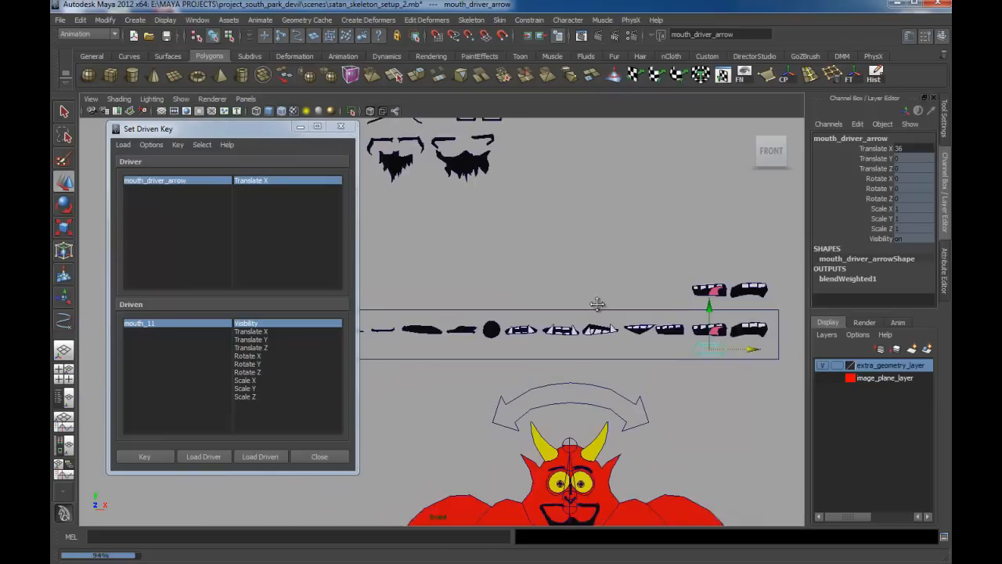
pyautogui.keyDown('alt'); pyautogui.moveTo(597, 305); pyautogui.dragTo(543, 308, button='right'); pyautogui.keyUp('alt')
pyautogui.keyDown('alt'); pyautogui.moveTo(636, 307); pyautogui.dragTo(621, 319, button='middle'); pyautogui.keyUp('alt')
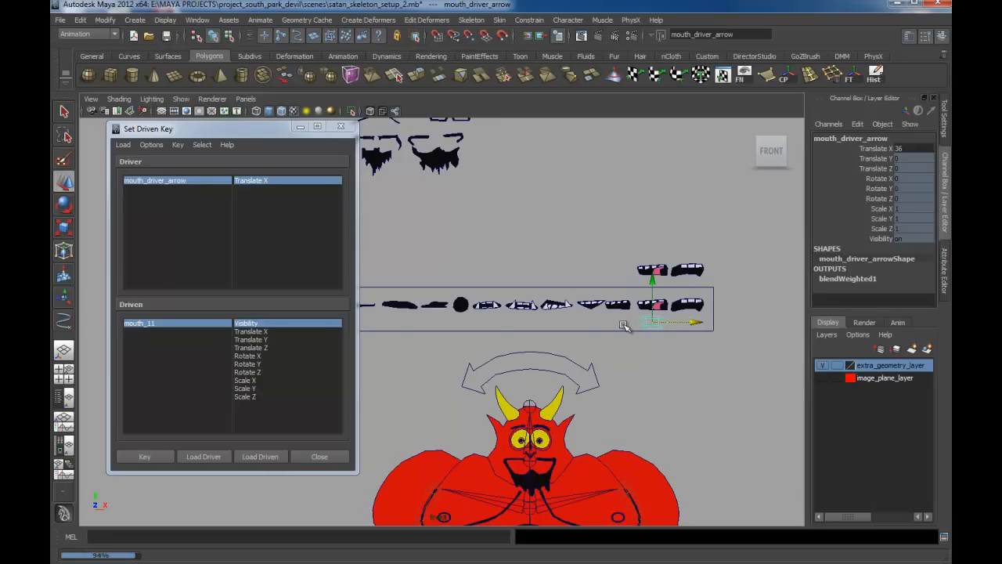
# Step: Snap the mouth driver arrow under the twelfth mouth at Translate X 40
pyautogui.keyDown('alt'); pyautogui.moveTo(613, 332); pyautogui.dragTo(555, 352, button='middle'); pyautogui.keyUp('alt')
pyautogui.keyDown('alt'); pyautogui.moveTo(556, 352); pyautogui.dragTo(748, 475, button='right'); pyautogui.keyUp('alt')
pyautogui.keyDown('alt'); pyautogui.moveTo(748, 474); pyautogui.dragTo(589, 480, button='middle'); pyautogui.keyUp('alt')
pyautogui.keyDown('alt'); pyautogui.moveTo(588, 479); pyautogui.dragTo(648, 478, button='right'); pyautogui.keyUp('alt')
pyautogui.keyDown('alt'); pyautogui.moveTo(624, 385); pyautogui.dragTo(566, 337, button='middle'); pyautogui.keyUp('alt')
pyautogui.press('x')
pyautogui.moveTo(543, 327); pyautogui.dragTo(574, 324)
pyautogui.press('x')
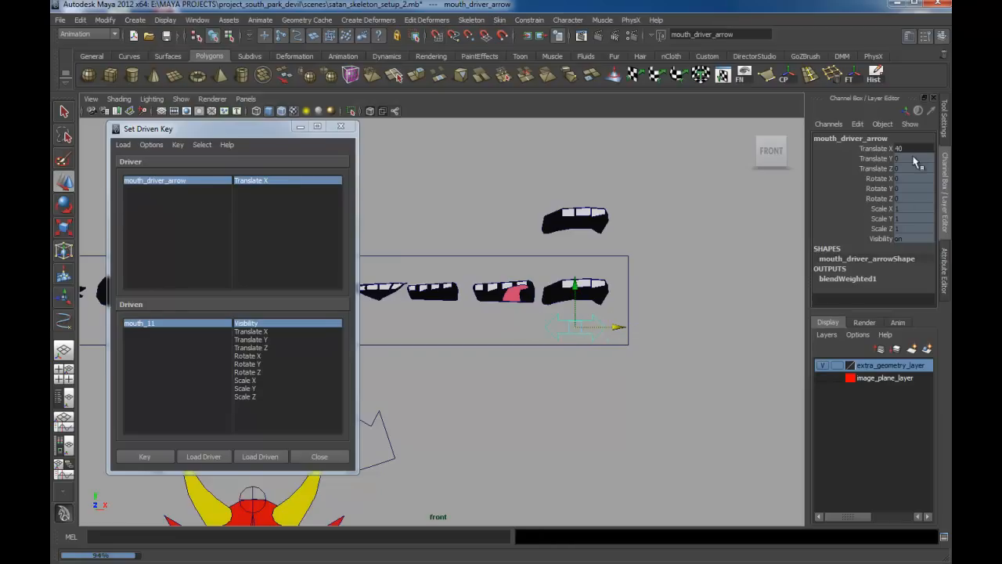
pyautogui.keyDown('alt'); pyautogui.moveTo(572, 337); pyautogui.dragTo(578, 339, button='middle'); pyautogui.keyUp('alt')
pyautogui.moveTo(618, 330)
pyautogui.mouseDown()
pyautogui.moveTo(651, 334)
pyautogui.moveTo(632, 335)
pyautogui.mouseUp()
pyautogui.hotkey('ctrl', 'z')
pyautogui.keyDown('alt'); pyautogui.moveTo(626, 340); pyautogui.dragTo(614, 369, button='middle'); pyautogui.keyUp('alt')
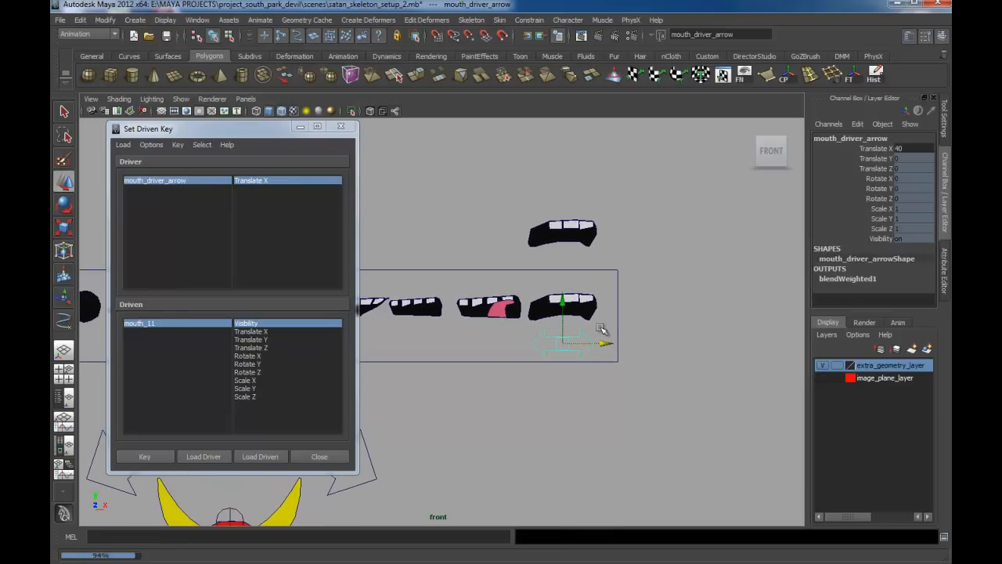
pyautogui.keyDown('alt'); pyautogui.moveTo(601, 329); pyautogui.dragTo(605, 337, button='middle'); pyautogui.keyUp('alt')
# Step: Load mouth_12, the copy above the twelfth mouth, as the driven object and key its Visibility on
pyautogui.click(588, 248)
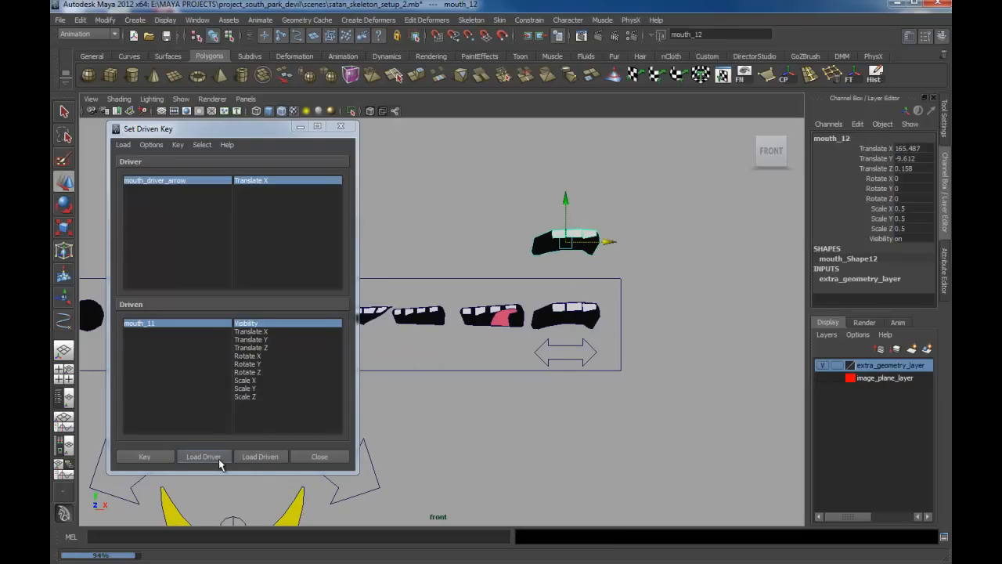
pyautogui.click(257, 458)
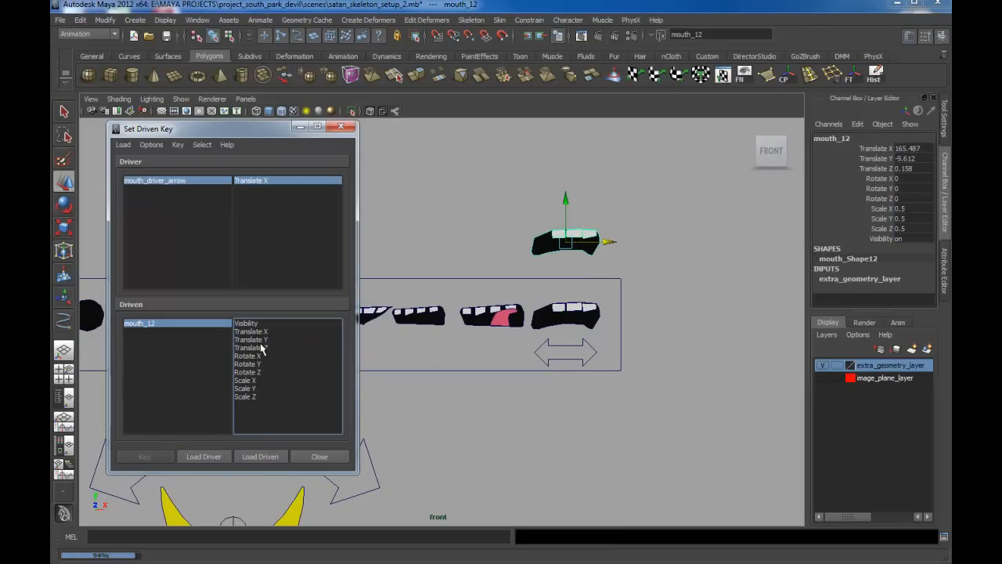
pyautogui.click(245, 322)
pyautogui.click(145, 456)
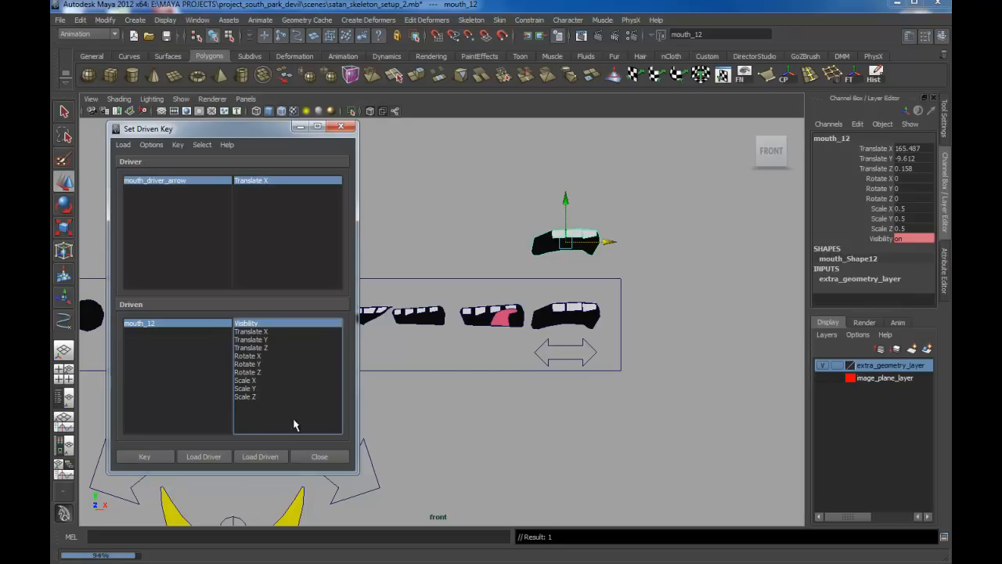
# Step: Move the driver arrow under the eleventh mouth with the tongue and key mouth_12's Visibility at 0
pyautogui.keyDown('alt'); pyautogui.moveTo(534, 365); pyautogui.dragTo(534, 372, button='middle'); pyautogui.keyUp('alt')
pyautogui.keyDown('alt'); pyautogui.moveTo(541, 380); pyautogui.dragTo(548, 372, button='right'); pyautogui.keyUp('alt')
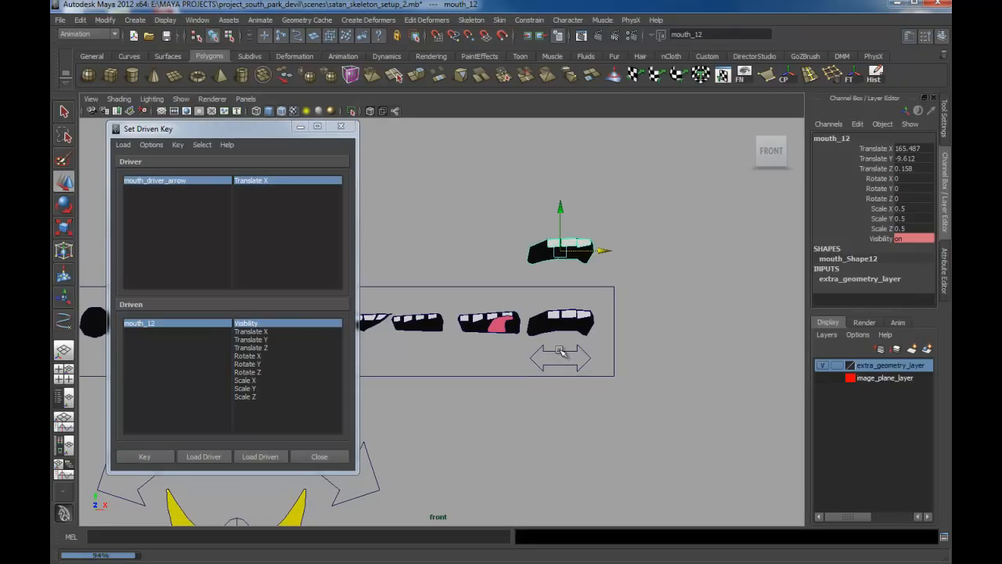
pyautogui.click(560, 351)
pyautogui.moveTo(603, 358); pyautogui.dragTo(501, 362)
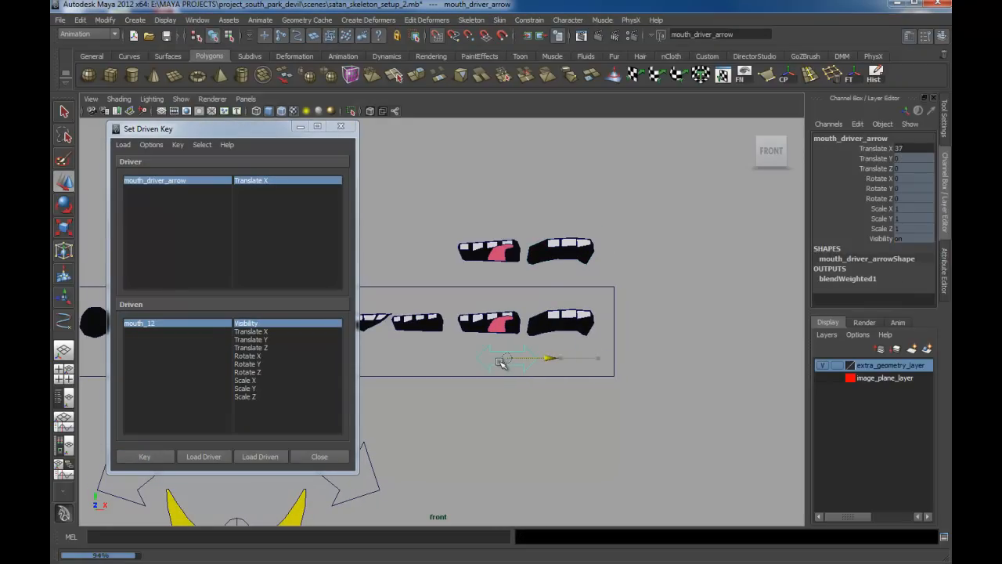
pyautogui.click(573, 255)
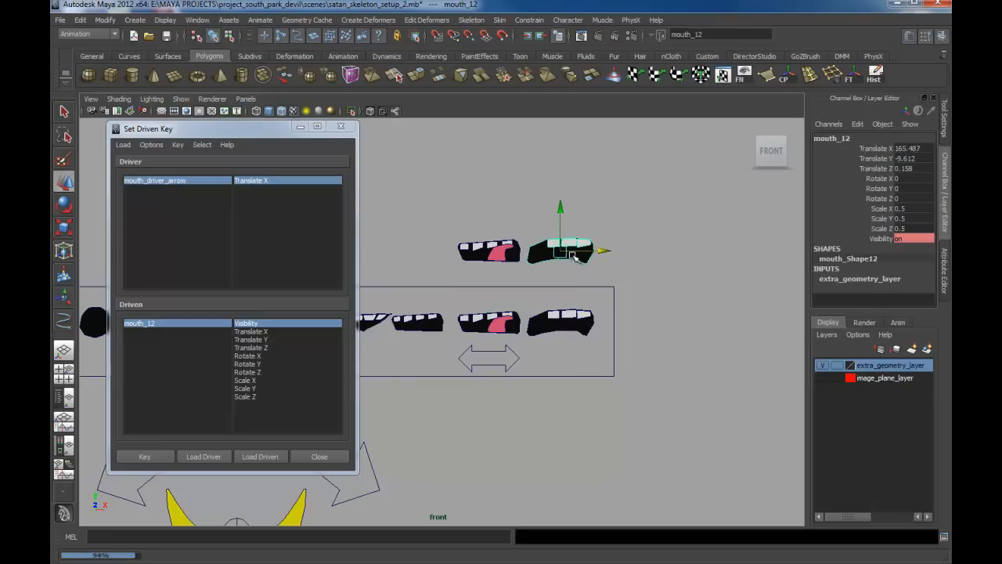
pyautogui.click(909, 240)
pyautogui.write('0')
pyautogui.press('Return')
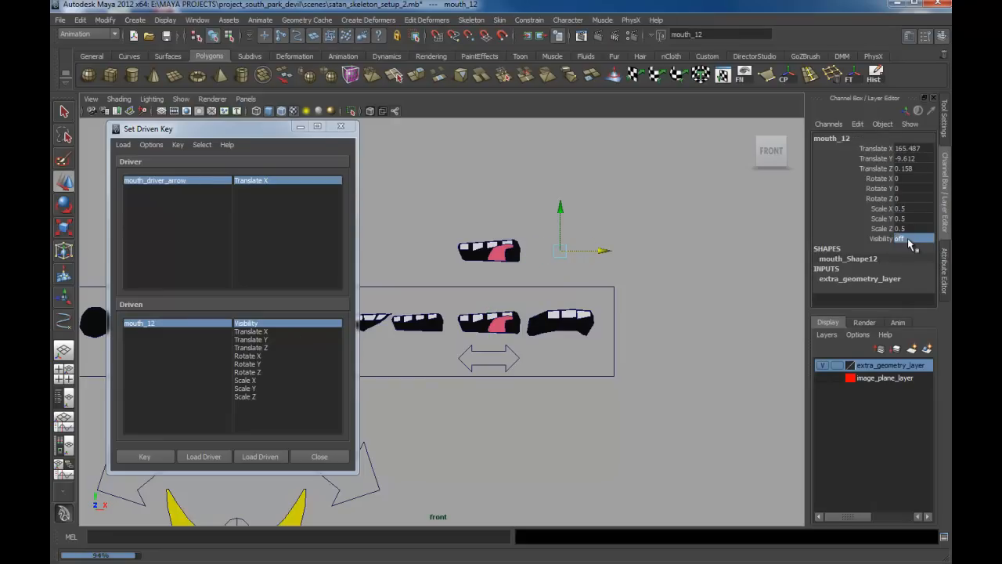
pyautogui.click(144, 459)
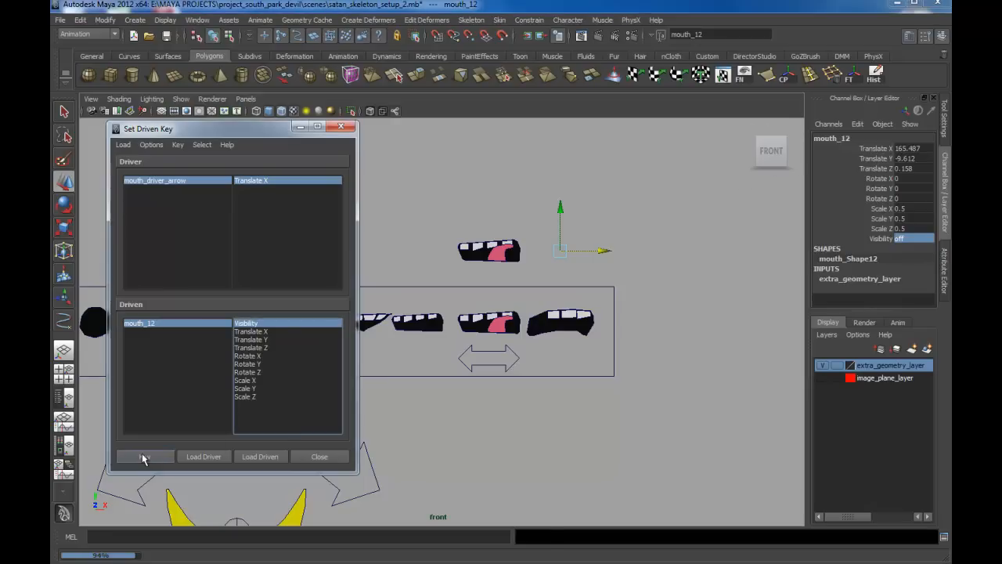
# Step: Test the visibility keys by sliding the mouth driver arrow back and forth along the row of mouths
pyautogui.keyDown('alt'); pyautogui.moveTo(555, 342); pyautogui.dragTo(701, 361, button='middle'); pyautogui.keyUp('alt')
pyautogui.keyDown('alt'); pyautogui.moveTo(700, 360); pyautogui.dragTo(575, 291, button='right'); pyautogui.keyUp('alt')
pyautogui.keyDown('alt'); pyautogui.moveTo(574, 292); pyautogui.dragTo(611, 264, button='middle'); pyautogui.keyUp('alt')
pyautogui.keyDown('alt'); pyautogui.moveTo(611, 264); pyautogui.dragTo(472, 217, button='right'); pyautogui.keyUp('alt')
pyautogui.keyDown('alt'); pyautogui.moveTo(494, 249); pyautogui.dragTo(586, 248, button='middle'); pyautogui.keyUp('alt')
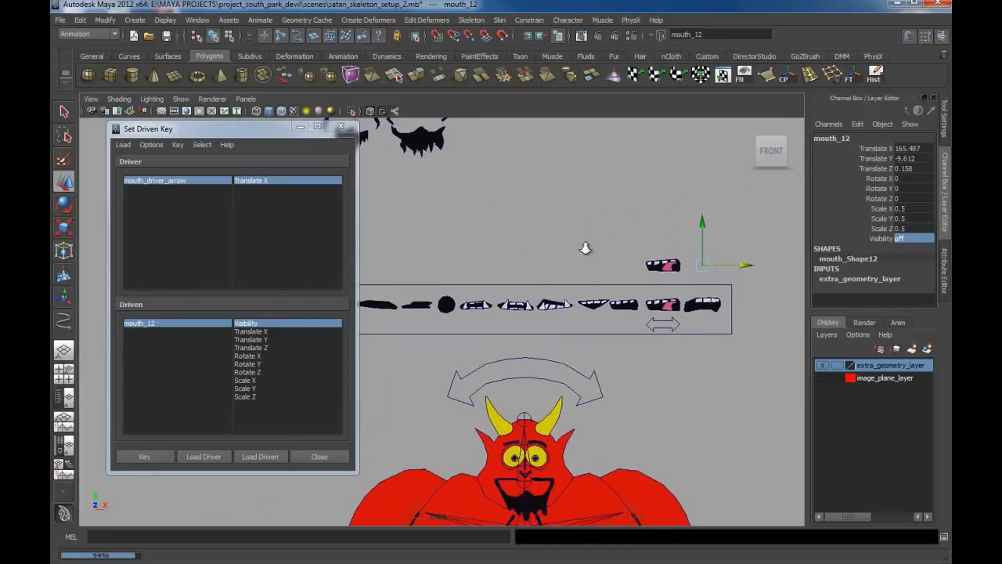
pyautogui.keyDown('alt'); pyautogui.moveTo(586, 248); pyautogui.dragTo(564, 285, button='right'); pyautogui.keyUp('alt')
pyautogui.click(634, 323)
pyautogui.moveTo(672, 322); pyautogui.dragTo(489, 337)
pyautogui.moveTo(672, 337); pyautogui.dragTo(707, 336)
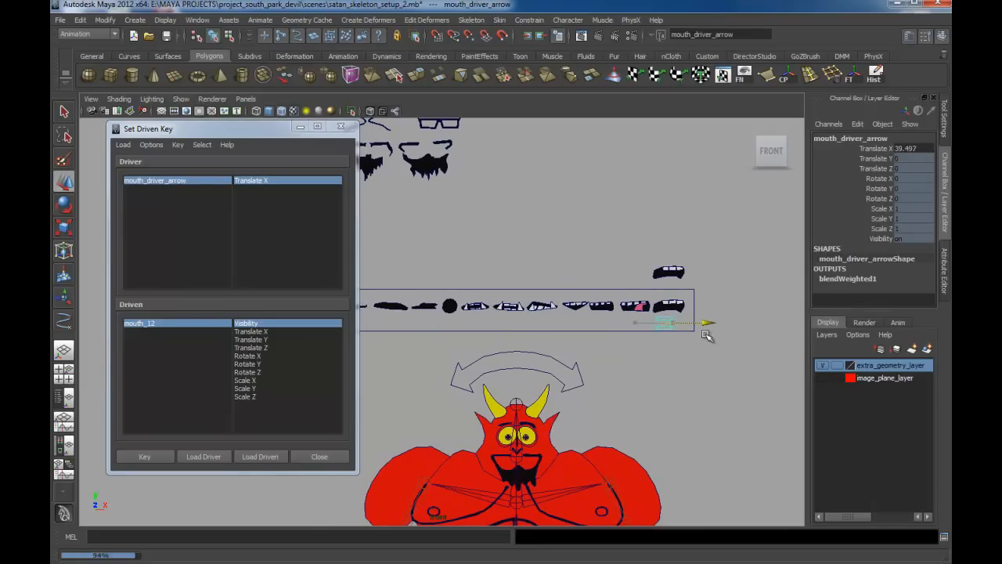
pyautogui.keyDown('alt'); pyautogui.moveTo(690, 342); pyautogui.dragTo(715, 313, button='middle'); pyautogui.keyUp('alt')
pyautogui.keyDown('alt'); pyautogui.moveTo(715, 313); pyautogui.dragTo(739, 315, button='right'); pyautogui.keyUp('alt')
pyautogui.moveTo(738, 290); pyautogui.dragTo(497, 293)
pyautogui.keyDown('alt'); pyautogui.moveTo(488, 291); pyautogui.dragTo(529, 284, button='middle'); pyautogui.keyUp('alt')
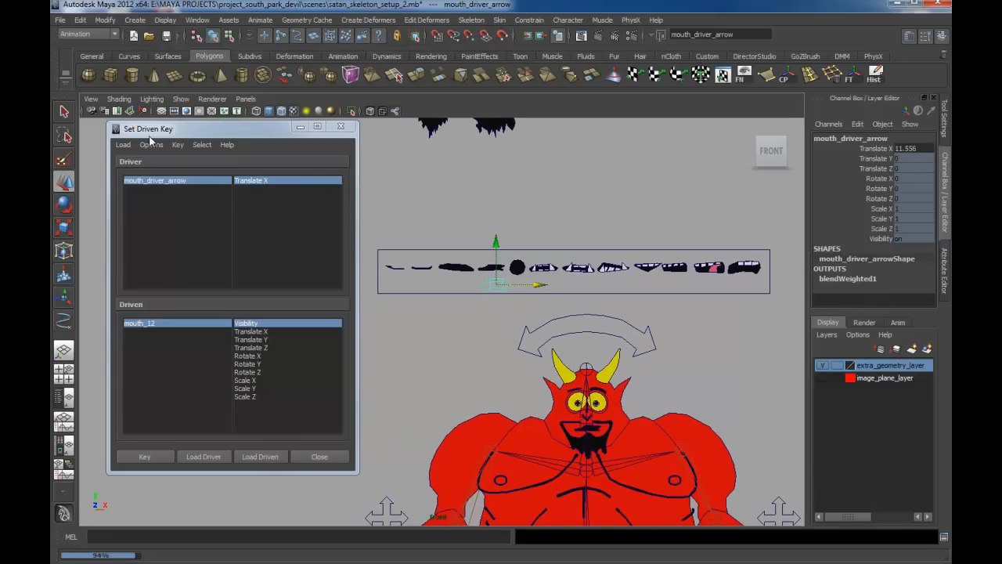
pyautogui.moveTo(169, 130); pyautogui.dragTo(148, 135)
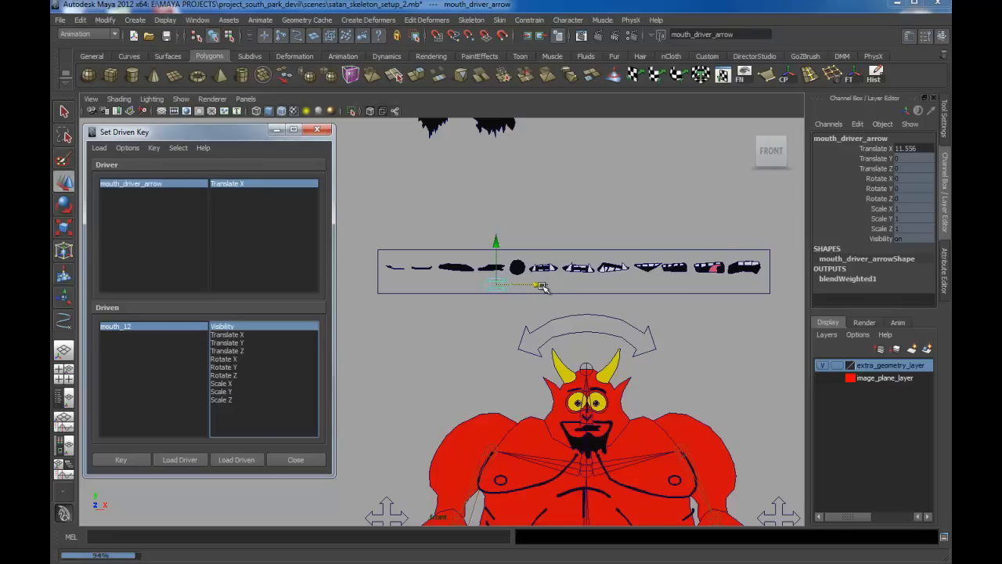
pyautogui.moveTo(544, 290); pyautogui.dragTo(785, 288)
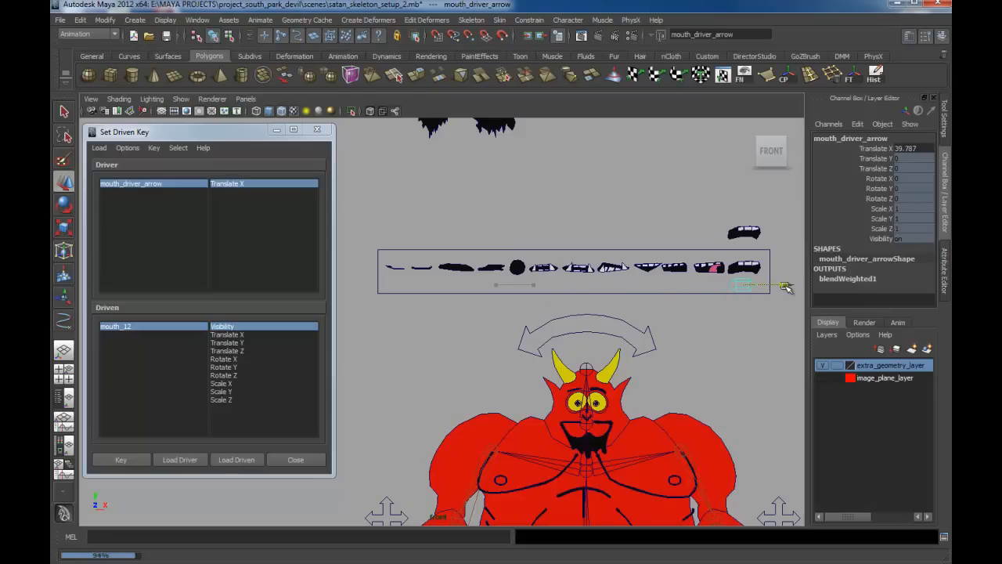
# Step: Move the mouth driver arrow under the sixth mouth
pyautogui.keyDown('alt'); pyautogui.moveTo(745, 258); pyautogui.dragTo(591, 323, button='middle'); pyautogui.keyUp('alt')
pyautogui.keyDown('alt'); pyautogui.moveTo(591, 323); pyautogui.dragTo(827, 485, button='right'); pyautogui.keyUp('alt')
pyautogui.keyDown('alt'); pyautogui.moveTo(643, 301); pyautogui.dragTo(732, 297, button='middle'); pyautogui.keyUp('alt')
pyautogui.keyDown('alt'); pyautogui.moveTo(733, 297); pyautogui.dragTo(536, 304, button='right'); pyautogui.keyUp('alt')
pyautogui.keyDown('alt'); pyautogui.moveTo(536, 304); pyautogui.dragTo(577, 295, button='middle'); pyautogui.keyUp('alt')
pyautogui.keyDown('alt'); pyautogui.moveTo(578, 295); pyautogui.dragTo(624, 284, button='right'); pyautogui.keyUp('alt')
pyautogui.moveTo(736, 311); pyautogui.dragTo(551, 314)
# Step: Move mouth_6, the copy above the sixth mouth, down onto the devil's face above the beard
pyautogui.click(514, 259)
pyautogui.keyDown('alt'); pyautogui.moveTo(549, 271); pyautogui.dragTo(584, 224, button='middle'); pyautogui.keyUp('alt')
pyautogui.keyDown('alt'); pyautogui.moveTo(584, 224); pyautogui.dragTo(540, 230, button='right'); pyautogui.keyUp('alt')
pyautogui.keyDown('alt'); pyautogui.moveTo(540, 230); pyautogui.dragTo(478, 215, button='middle'); pyautogui.keyUp('alt')
pyautogui.keyDown('alt'); pyautogui.moveTo(478, 215); pyautogui.dragTo(530, 284, button='right'); pyautogui.keyUp('alt')
pyautogui.moveTo(483, 185); pyautogui.dragTo(531, 396)
pyautogui.keyDown('alt'); pyautogui.moveTo(531, 396); pyautogui.dragTo(521, 344, button='middle'); pyautogui.keyUp('alt')
pyautogui.keyDown('alt'); pyautogui.moveTo(521, 343); pyautogui.dragTo(635, 490, button='right'); pyautogui.keyUp('alt')
pyautogui.keyDown('alt'); pyautogui.moveTo(591, 402); pyautogui.dragTo(520, 381, button='middle'); pyautogui.keyUp('alt')
pyautogui.keyDown('alt'); pyautogui.moveTo(519, 380); pyautogui.dragTo(557, 420, button='right'); pyautogui.keyUp('alt')
pyautogui.moveTo(552, 390); pyautogui.dragTo(551, 371)
# Step: In the perspective view, push mouth_6 back against the face to Translate Z -4.22
pyautogui.press('space')
pyautogui.click(552, 322)
pyautogui.keyDown('alt'); pyautogui.moveTo(552, 322); pyautogui.dragTo(615, 280); pyautogui.keyUp('alt')
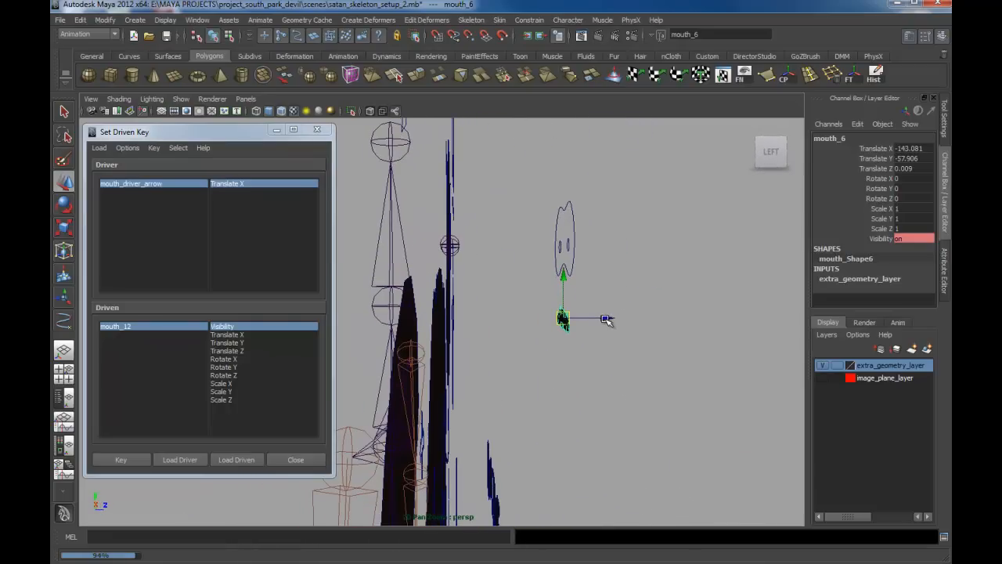
pyautogui.moveTo(607, 320); pyautogui.dragTo(559, 318)
# Step: Parent mouth_6 to the neck_joint
pyautogui.keyDown('alt'); pyautogui.moveTo(495, 318); pyautogui.dragTo(509, 379); pyautogui.keyUp('alt')
pyautogui.keyDown('alt'); pyautogui.moveTo(509, 379); pyautogui.dragTo(586, 425, button='right'); pyautogui.keyUp('alt')
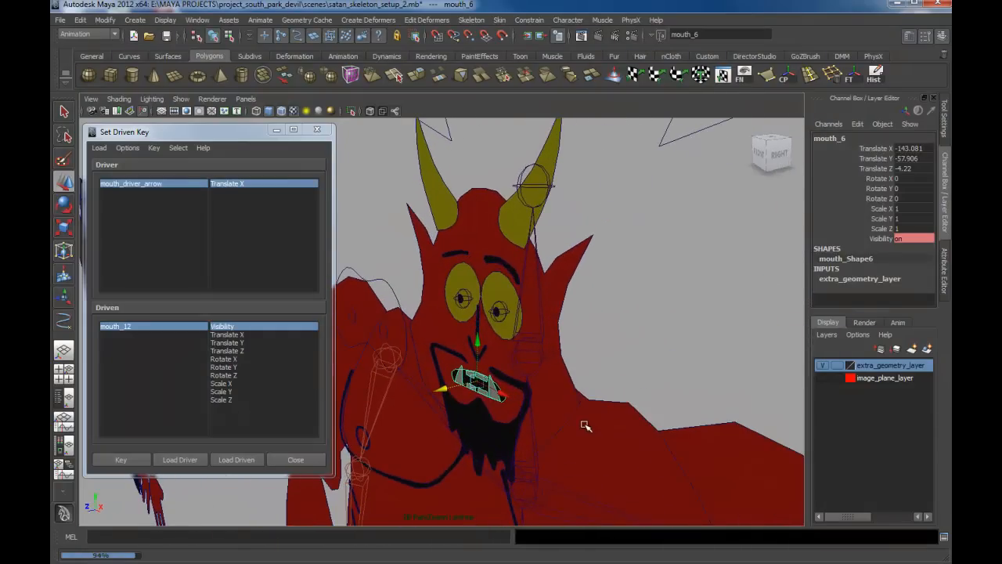
pyautogui.click(542, 360)
pyautogui.moveTo(542, 360)
pyautogui.keyDown('alt'); pyautogui.mouseDown()
pyautogui.moveTo(551, 358)
pyautogui.moveTo(542, 347)
pyautogui.mouseUp(); pyautogui.keyUp('alt')
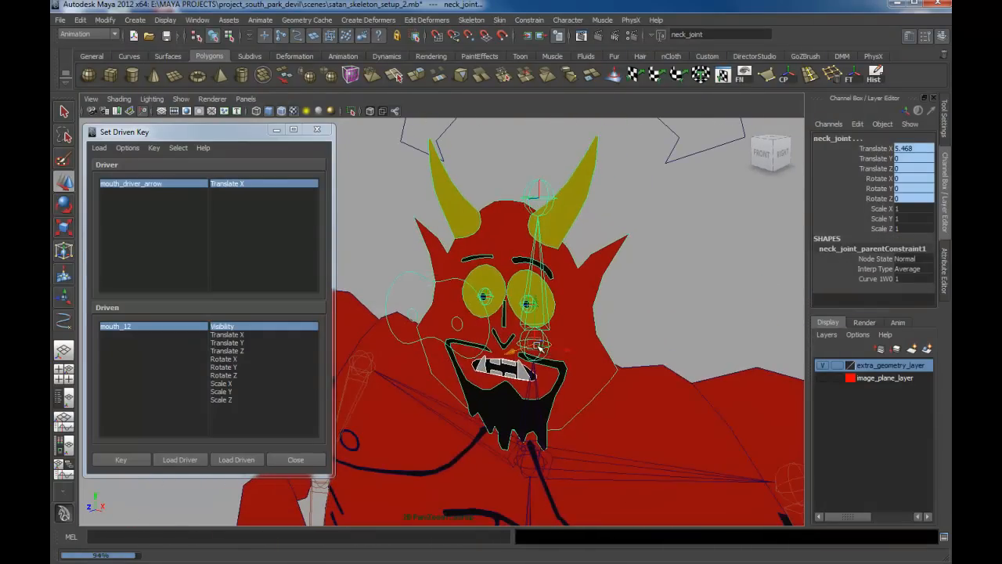
pyautogui.click(539, 346)
# Step: Move the mouth driver arrow under the seventh mouth
pyautogui.keyDown('alt'); pyautogui.moveTo(536, 347); pyautogui.dragTo(408, 242, button='right'); pyautogui.keyUp('alt')
pyautogui.keyDown('alt'); pyautogui.moveTo(484, 275); pyautogui.dragTo(530, 267); pyautogui.keyUp('alt')
pyautogui.keyDown('alt'); pyautogui.moveTo(470, 195); pyautogui.dragTo(505, 205, button='right'); pyautogui.keyUp('alt')
pyautogui.keyDown('alt'); pyautogui.moveTo(498, 171); pyautogui.dragTo(551, 307, button='middle'); pyautogui.keyUp('alt')
pyautogui.click(508, 299)
pyautogui.moveTo(517, 297); pyautogui.dragTo(571, 294)
# Step: Place mouth_7 on the devil's face between moustache and beard, at Translate X 167.992, Y 2.436, Z -4.221
pyautogui.click(532, 225)
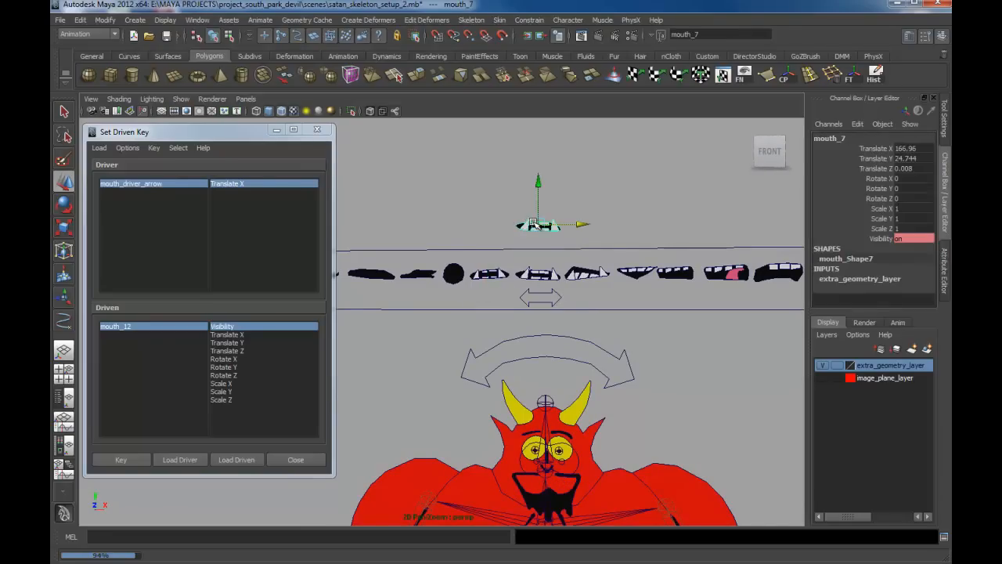
pyautogui.moveTo(533, 225); pyautogui.dragTo(556, 493)
pyautogui.keyDown('alt'); pyautogui.moveTo(565, 454); pyautogui.dragTo(532, 377, button='middle'); pyautogui.keyUp('alt')
pyautogui.keyDown('alt'); pyautogui.moveTo(533, 379); pyautogui.dragTo(732, 527, button='right'); pyautogui.keyUp('alt')
pyautogui.keyDown('alt'); pyautogui.moveTo(732, 527); pyautogui.dragTo(643, 458); pyautogui.keyUp('alt')
pyautogui.moveTo(684, 406); pyautogui.dragTo(701, 368)
pyautogui.moveTo(744, 398); pyautogui.dragTo(717, 399)
pyautogui.keyDown('alt'); pyautogui.moveTo(718, 408); pyautogui.dragTo(655, 326, button='middle'); pyautogui.keyUp('alt')
pyautogui.keyDown('alt'); pyautogui.moveTo(656, 325); pyautogui.dragTo(636, 358); pyautogui.keyUp('alt')
pyautogui.keyDown('alt'); pyautogui.moveTo(636, 357); pyautogui.dragTo(565, 333, button='right'); pyautogui.keyUp('alt')
pyautogui.keyDown('alt'); pyautogui.moveTo(566, 333); pyautogui.dragTo(534, 328); pyautogui.keyUp('alt')
pyautogui.keyDown('alt'); pyautogui.moveTo(533, 328); pyautogui.dragTo(597, 362, button='right'); pyautogui.keyUp('alt')
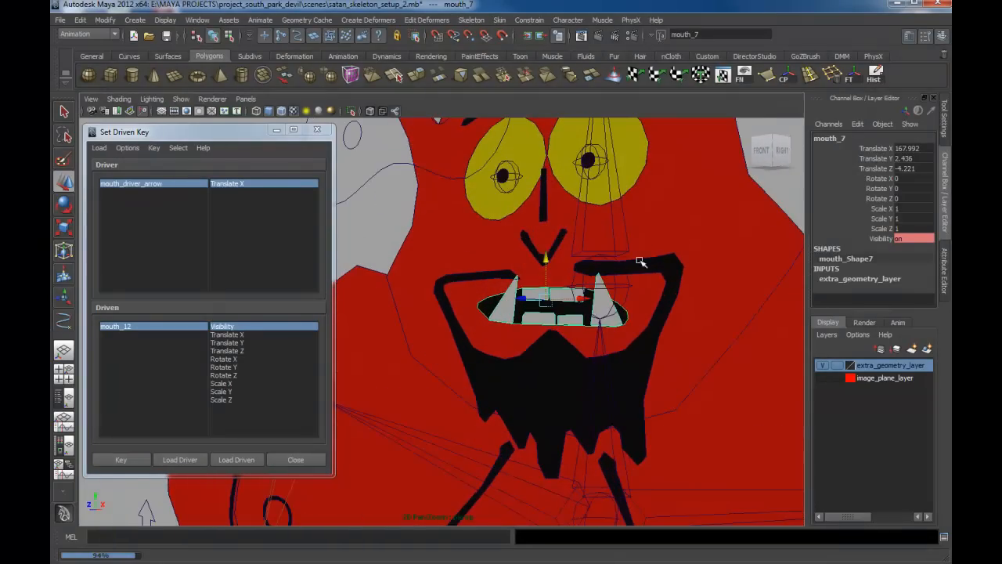
# Step: Parent mouth_7 to the neck_joint
pyautogui.click(627, 285)
pyautogui.keyDown('alt'); pyautogui.moveTo(627, 285); pyautogui.dragTo(637, 309); pyautogui.keyUp('alt')
pyautogui.keyDown('alt'); pyautogui.moveTo(637, 308); pyautogui.dragTo(579, 275, button='right'); pyautogui.keyUp('alt')
pyautogui.keyDown('alt'); pyautogui.moveTo(580, 275); pyautogui.dragTo(523, 273); pyautogui.keyUp('alt')
pyautogui.click(626, 304)
pyautogui.keyDown('alt'); pyautogui.moveTo(548, 307); pyautogui.dragTo(557, 376); pyautogui.keyUp('alt')
pyautogui.click(483, 376)
pyautogui.keyDown('alt'); pyautogui.moveTo(483, 377); pyautogui.dragTo(565, 364); pyautogui.keyUp('alt')
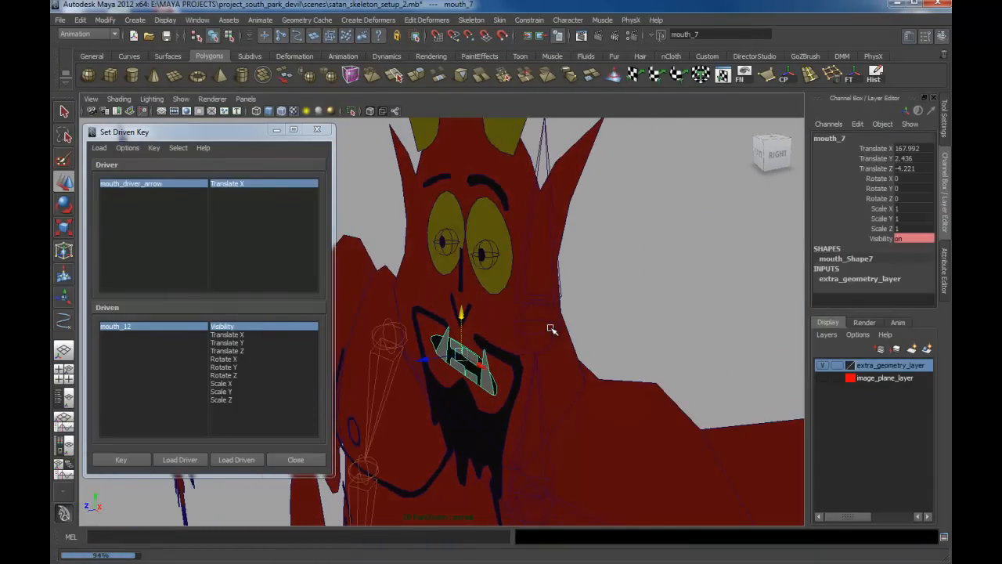
pyautogui.click(551, 329)
pyautogui.keyDown('alt'); pyautogui.moveTo(551, 329); pyautogui.dragTo(573, 328); pyautogui.keyUp('alt')
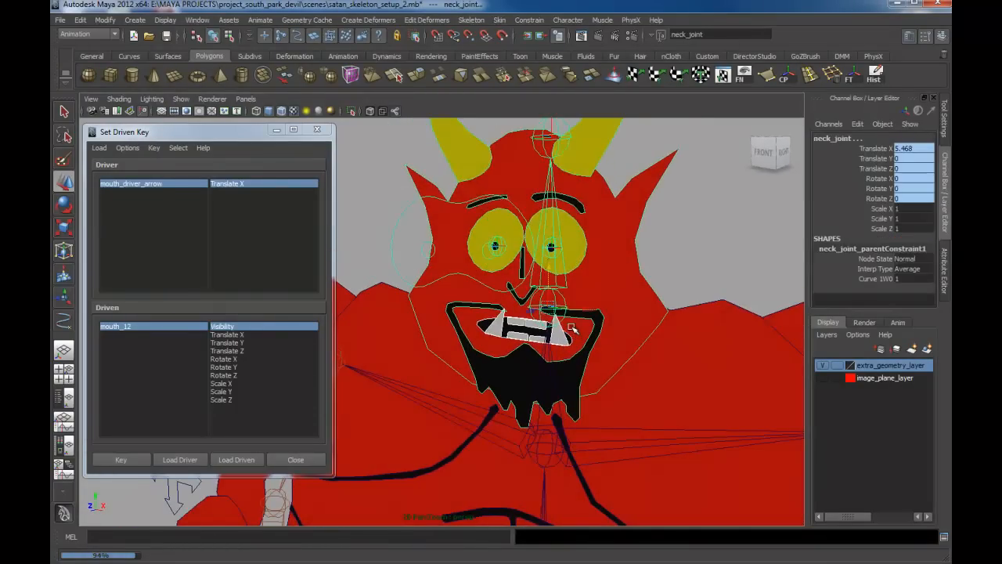
pyautogui.click(573, 329)
pyautogui.scroll(-10, 573, 329)
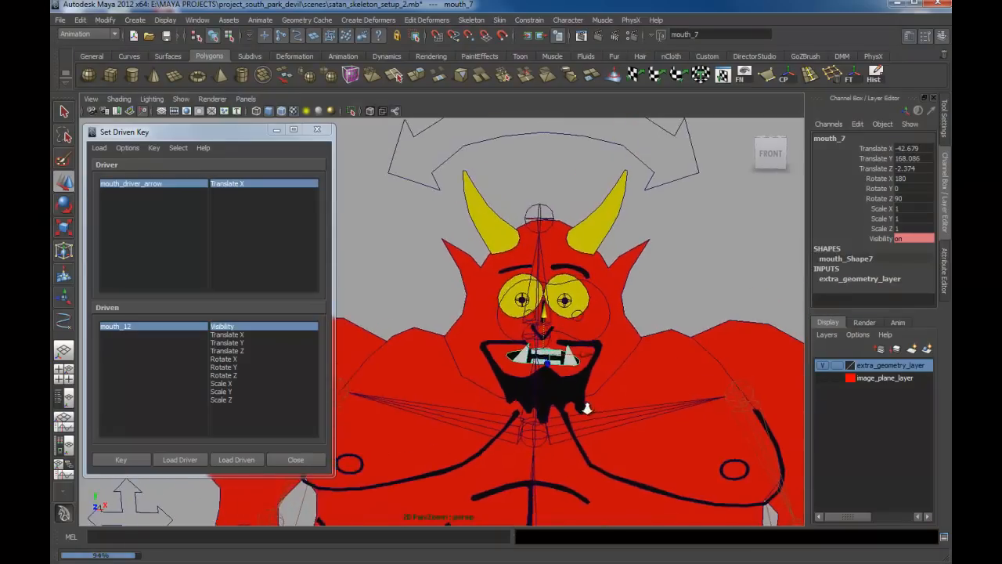
# Step: Clear the selection and move the mouth driver arrow under the eighth mouth
pyautogui.scroll(-6, 566, 376)
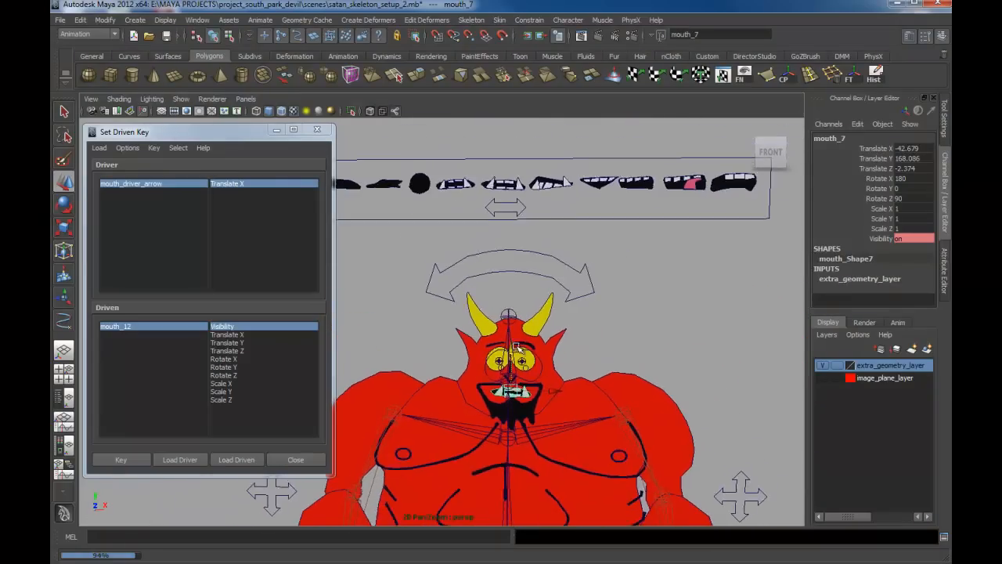
pyautogui.click(598, 335)
pyautogui.click(544, 367)
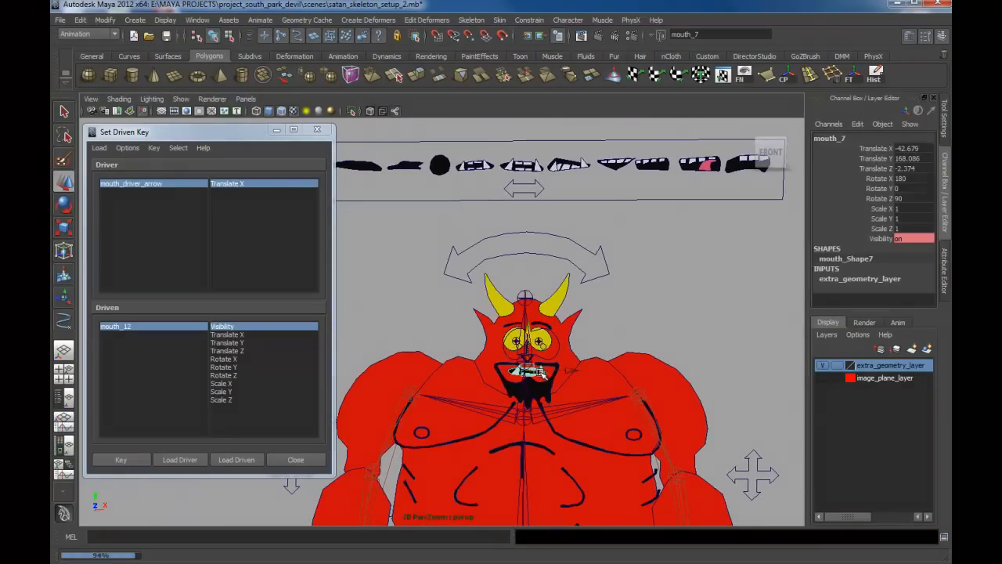
pyautogui.click(561, 196)
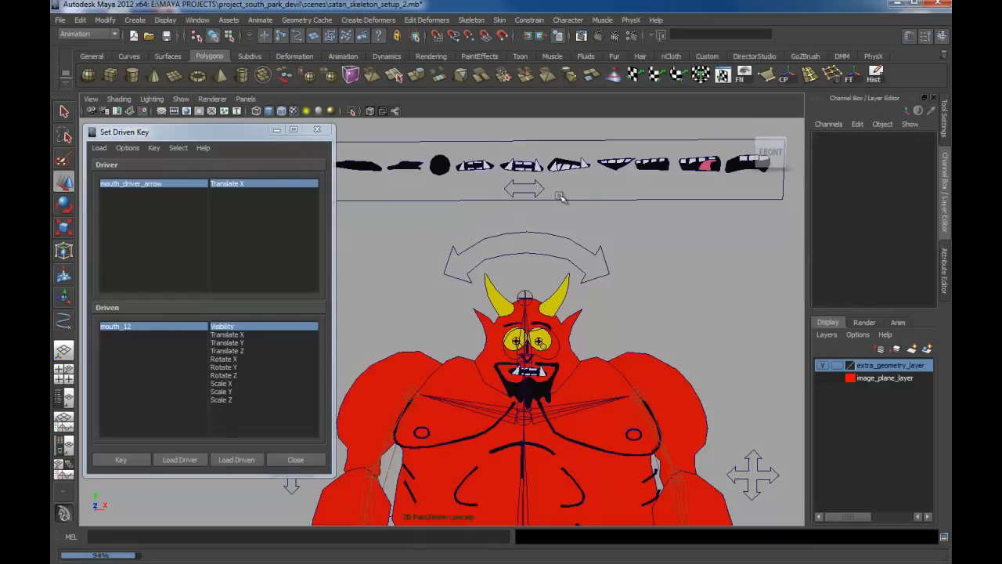
pyautogui.keyDown('alt'); pyautogui.moveTo(561, 197); pyautogui.dragTo(562, 250, button='middle'); pyautogui.keyUp('alt')
pyautogui.scroll(-1, 562, 250)
pyautogui.click(558, 250)
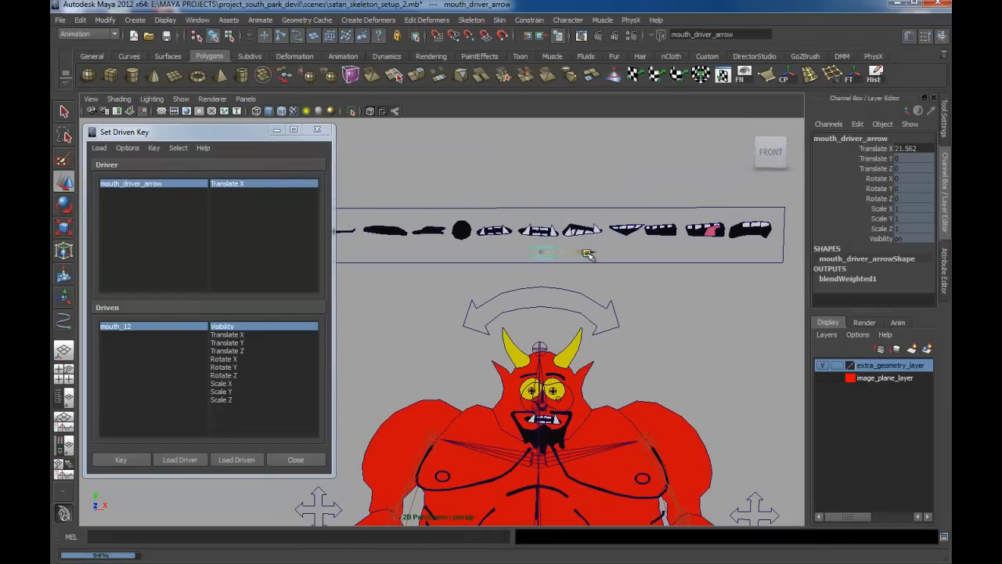
pyautogui.moveTo(587, 254); pyautogui.dragTo(619, 254)
# Step: Place mouth_8 on the devil's face between moustache and beard and parent it to the neck_joint
pyautogui.click(585, 182)
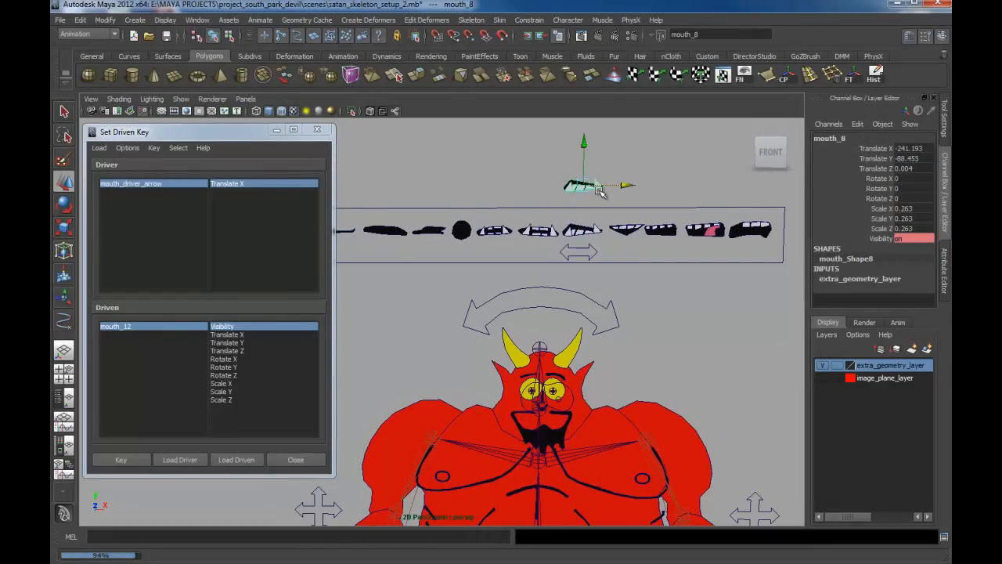
pyautogui.keyDown('alt'); pyautogui.moveTo(586, 182); pyautogui.dragTo(596, 179, button='middle'); pyautogui.keyUp('alt')
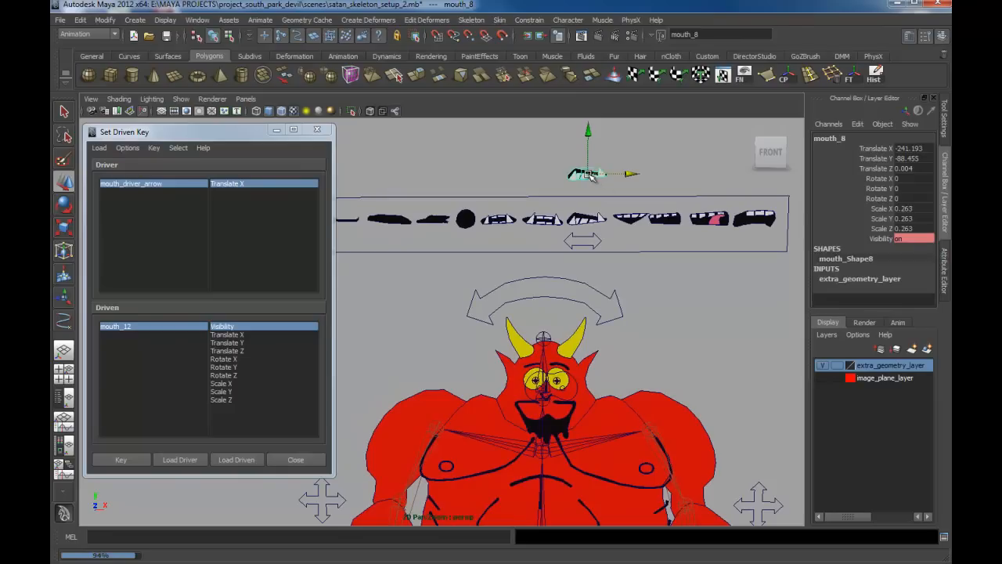
pyautogui.press('v')
pyautogui.moveTo(593, 176); pyautogui.dragTo(564, 415)
pyautogui.scroll(8, 575, 405)
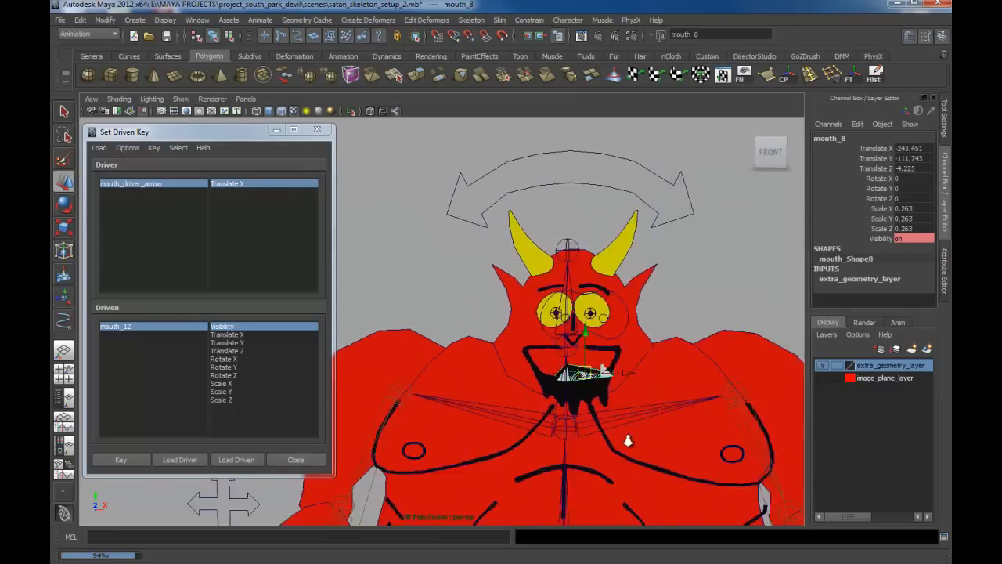
pyautogui.moveTo(615, 311); pyautogui.dragTo(614, 282)
pyautogui.moveTo(656, 318); pyautogui.dragTo(599, 338)
pyautogui.click(574, 320)
pyautogui.click(548, 301)
# Step: Move the mouth driver arrow under the ninth mouth, at Translate X 29.031
pyautogui.keyDown('alt'); pyautogui.moveTo(598, 338); pyautogui.dragTo(512, 325, button='right'); pyautogui.keyUp('alt')
pyautogui.keyDown('alt'); pyautogui.moveTo(591, 341); pyautogui.dragTo(630, 420, button='middle'); pyautogui.keyUp('alt')
pyautogui.keyDown('alt'); pyautogui.moveTo(630, 420); pyautogui.dragTo(548, 333); pyautogui.keyUp('alt')
pyautogui.click(562, 249)
pyautogui.moveTo(577, 247); pyautogui.dragTo(618, 248)
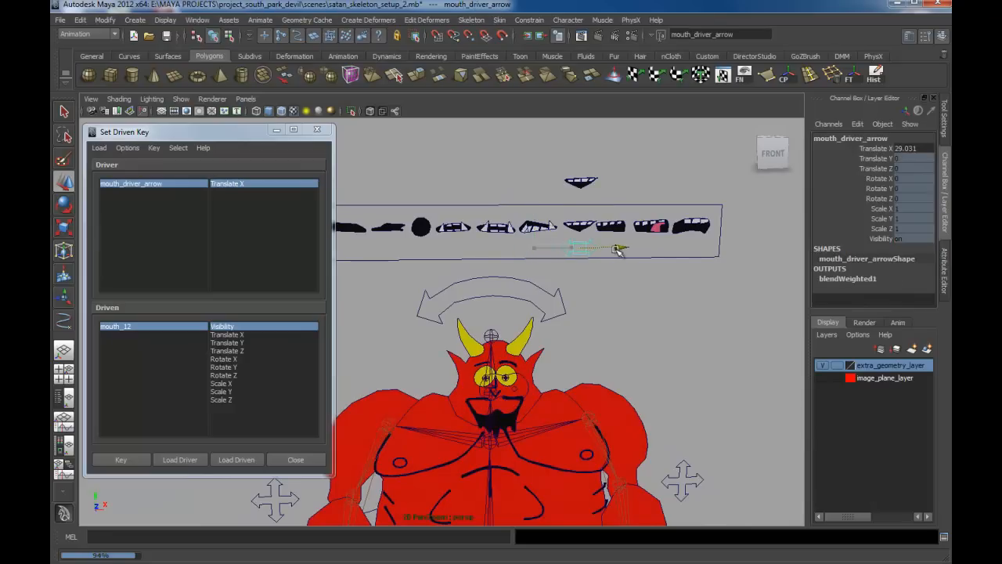
# Step: Place mouth_9 on the devil's face between the moustache and the beard
pyautogui.click(588, 179)
pyautogui.moveTo(589, 181); pyautogui.dragTo(558, 282)
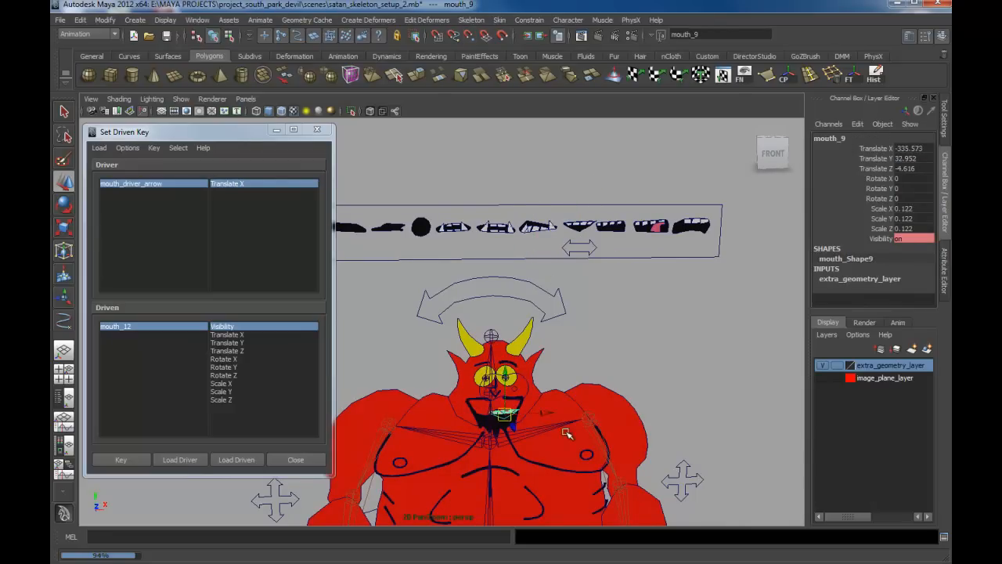
pyautogui.keyDown('alt'); pyautogui.moveTo(566, 431); pyautogui.dragTo(600, 479, button='right'); pyautogui.keyUp('alt')
pyautogui.keyDown('alt'); pyautogui.moveTo(600, 478); pyautogui.dragTo(698, 286, button='middle'); pyautogui.keyUp('alt')
pyautogui.keyDown('alt'); pyautogui.moveTo(698, 286); pyautogui.dragTo(736, 399, button='right'); pyautogui.keyUp('alt')
pyautogui.keyDown('alt'); pyautogui.moveTo(736, 399); pyautogui.dragTo(678, 398); pyautogui.keyUp('alt')
pyautogui.keyDown('alt'); pyautogui.moveTo(590, 398); pyautogui.dragTo(595, 407); pyautogui.keyUp('alt')
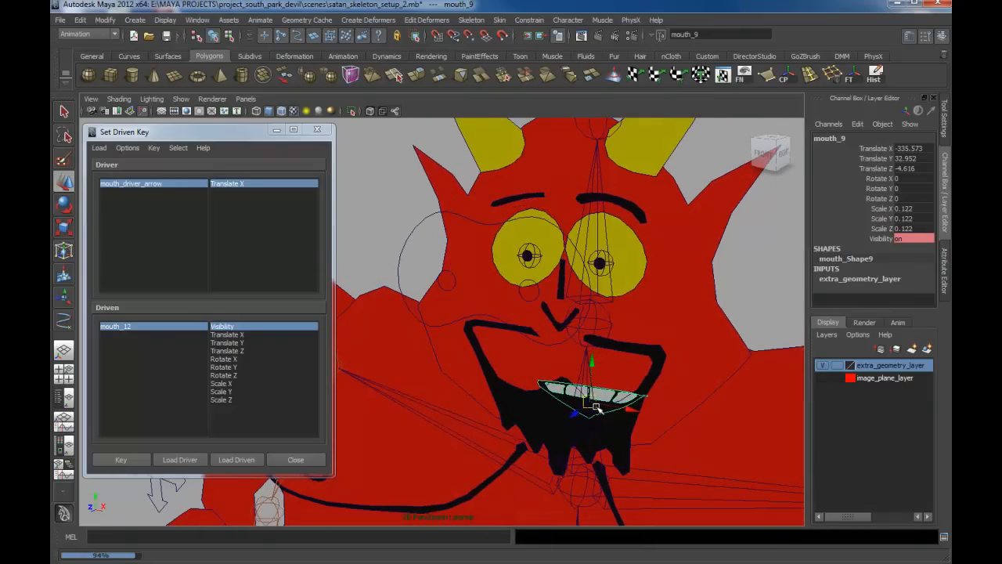
pyautogui.moveTo(597, 367); pyautogui.dragTo(595, 335)
pyautogui.moveTo(626, 377); pyautogui.dragTo(608, 352)
# Step: Parent mouth_9 to the neck_joint
pyautogui.moveTo(596, 311); pyautogui.dragTo(561, 312)
pyautogui.click(653, 345)
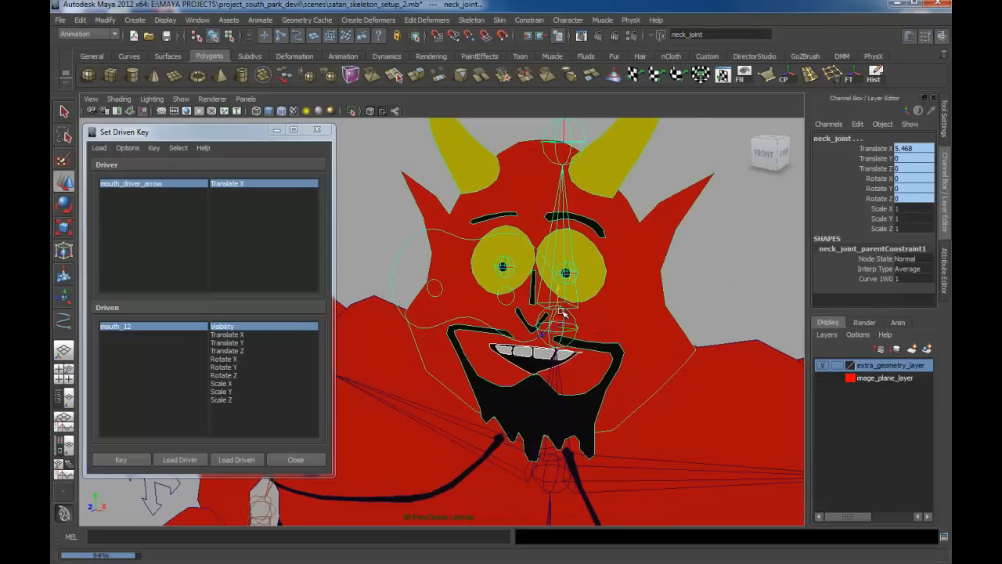
pyautogui.click(561, 312)
# Step: Move the mouth driver arrow under the tenth mouth
pyautogui.keyDown('alt'); pyautogui.moveTo(683, 355); pyautogui.dragTo(689, 358); pyautogui.keyUp('alt')
pyautogui.keyDown('alt'); pyautogui.moveTo(689, 357); pyautogui.dragTo(541, 324, button='right'); pyautogui.keyUp('alt')
pyautogui.keyDown('alt'); pyautogui.moveTo(541, 324); pyautogui.dragTo(529, 353, button='middle'); pyautogui.keyUp('alt')
pyautogui.keyDown('alt'); pyautogui.moveTo(531, 353); pyautogui.dragTo(573, 227); pyautogui.keyUp('alt')
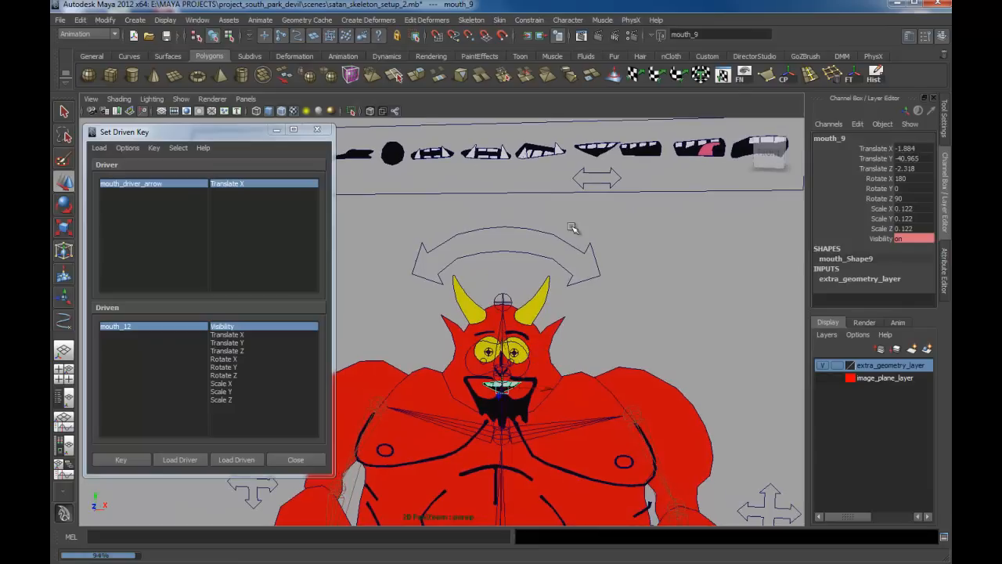
pyautogui.click(614, 162)
pyautogui.keyDown('alt'); pyautogui.moveTo(615, 162); pyautogui.dragTo(632, 285, button='middle'); pyautogui.keyUp('alt')
pyautogui.moveTo(605, 267); pyautogui.dragTo(636, 269)
# Step: Place mouth_10 on the devil's face, centred between the moustache and the beard
pyautogui.click(609, 194)
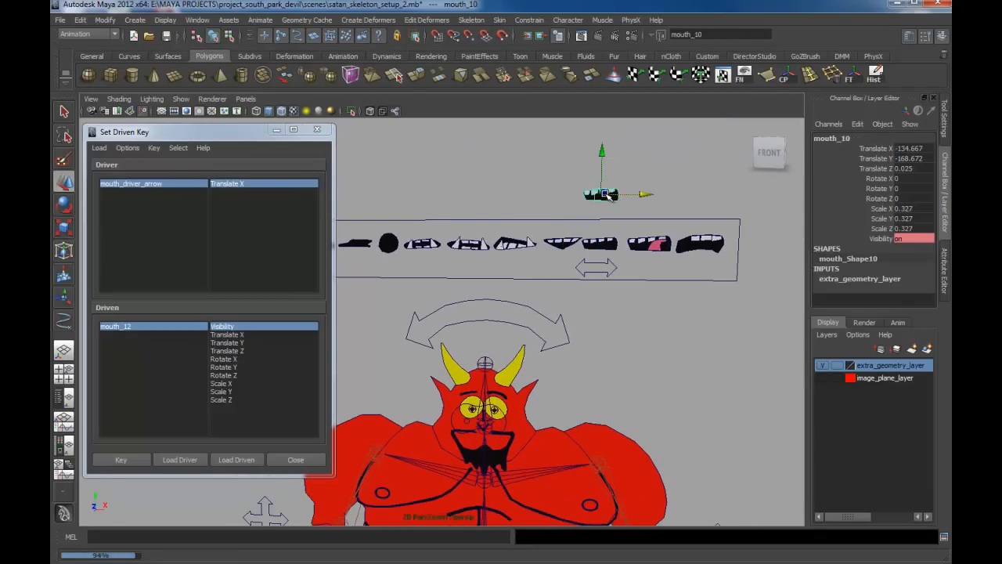
pyautogui.moveTo(607, 194); pyautogui.dragTo(481, 440)
pyautogui.keyDown('alt'); pyautogui.moveTo(534, 384); pyautogui.dragTo(570, 306, button='middle'); pyautogui.keyUp('alt')
pyautogui.keyDown('alt'); pyautogui.moveTo(570, 305); pyautogui.dragTo(646, 470, button='right'); pyautogui.keyUp('alt')
pyautogui.keyDown('alt'); pyautogui.moveTo(646, 470); pyautogui.dragTo(627, 380, button='middle'); pyautogui.keyUp('alt')
pyautogui.moveTo(603, 283)
pyautogui.mouseDown()
pyautogui.moveTo(607, 305)
pyautogui.moveTo(605, 295)
pyautogui.mouseUp()
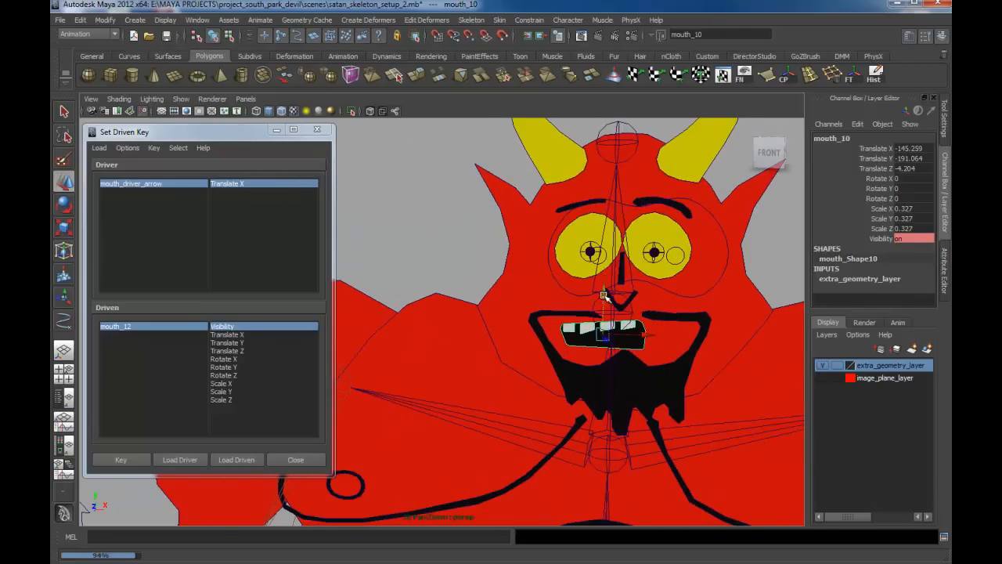
pyautogui.moveTo(647, 335); pyautogui.dragTo(661, 335)
# Step: Parent mouth_10 to the neck_joint and nudge its height on the face
pyautogui.keyDown('alt'); pyautogui.moveTo(662, 335); pyautogui.dragTo(599, 309); pyautogui.keyUp('alt')
pyautogui.click(574, 325)
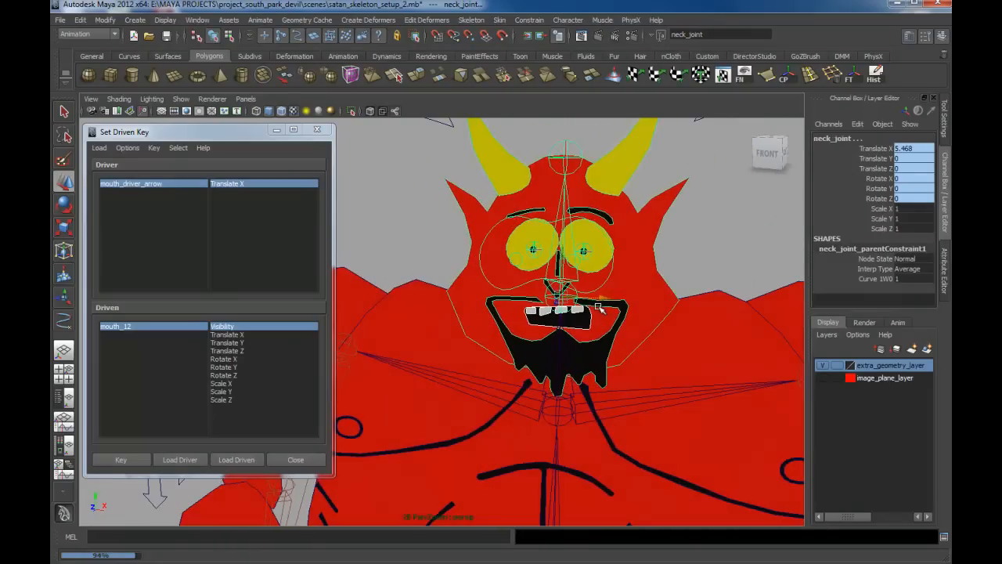
pyautogui.click(577, 311)
pyautogui.keyDown('alt'); pyautogui.moveTo(589, 261); pyautogui.dragTo(604, 264); pyautogui.keyUp('alt')
pyautogui.keyDown('alt'); pyautogui.moveTo(604, 264); pyautogui.dragTo(625, 327, button='right'); pyautogui.keyUp('alt')
pyautogui.moveTo(606, 259); pyautogui.dragTo(606, 262, button='middle')
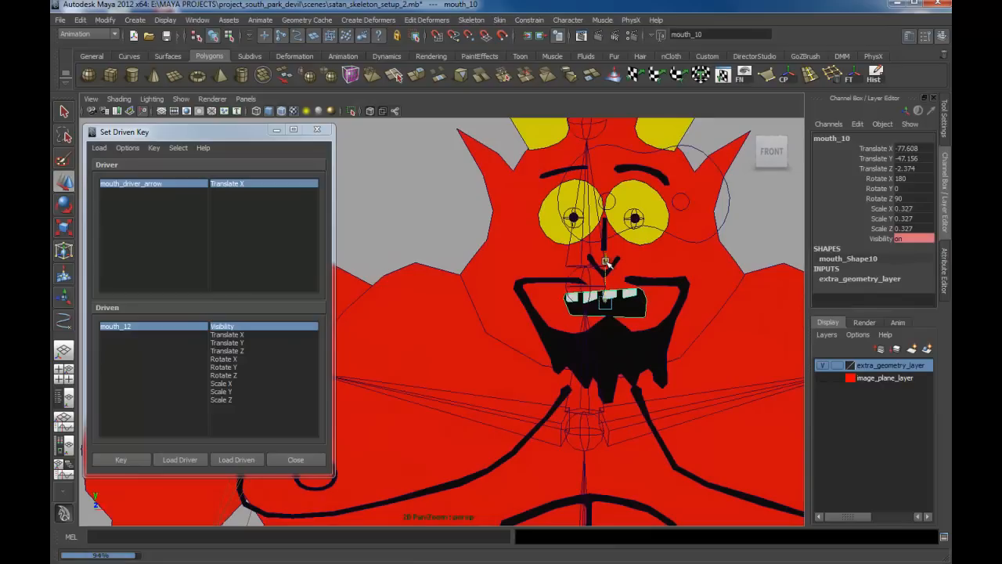
# Step: Move the mouth driver arrow under the eleventh mouth, at Translate X 36.116
pyautogui.keyDown('alt'); pyautogui.moveTo(615, 271); pyautogui.dragTo(572, 244, button='right'); pyautogui.keyUp('alt')
pyautogui.click(577, 251)
pyautogui.moveTo(626, 253); pyautogui.dragTo(593, 267)
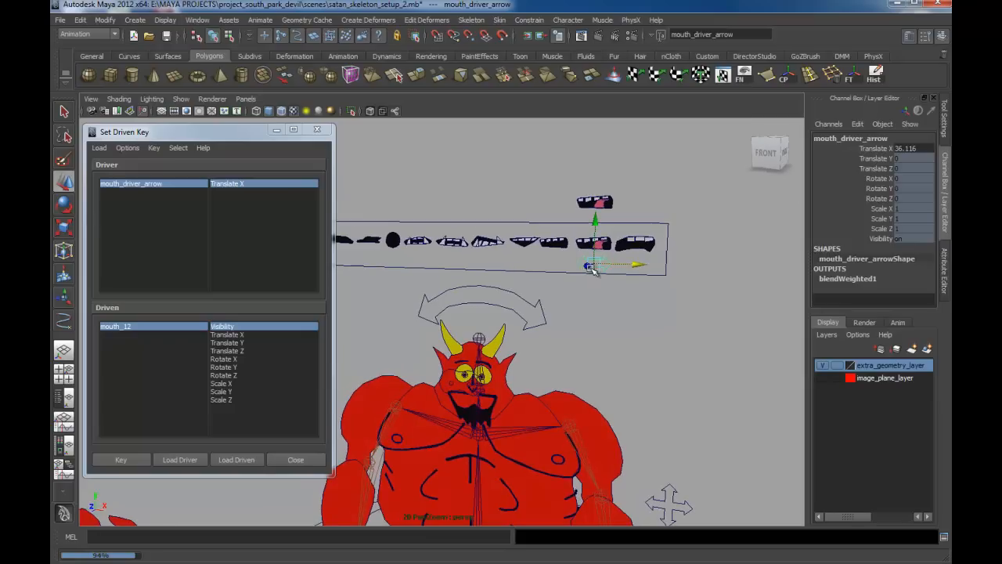
# Step: Place mouth_11 on the devil's face between moustache and beard, at Translate X 129.802, Y -44.136, Z -4.227
pyautogui.click(611, 208)
pyautogui.keyDown('alt'); pyautogui.moveTo(611, 210); pyautogui.dragTo(559, 425); pyautogui.keyUp('alt')
pyautogui.keyDown('alt'); pyautogui.moveTo(559, 425); pyautogui.dragTo(536, 305, button='middle'); pyautogui.keyUp('alt')
pyautogui.keyDown('alt'); pyautogui.moveTo(535, 305); pyautogui.dragTo(636, 344, button='right'); pyautogui.keyUp('alt')
pyautogui.moveTo(644, 196); pyautogui.dragTo(643, 175)
pyautogui.keyDown('alt'); pyautogui.moveTo(708, 249); pyautogui.dragTo(725, 296); pyautogui.keyUp('alt')
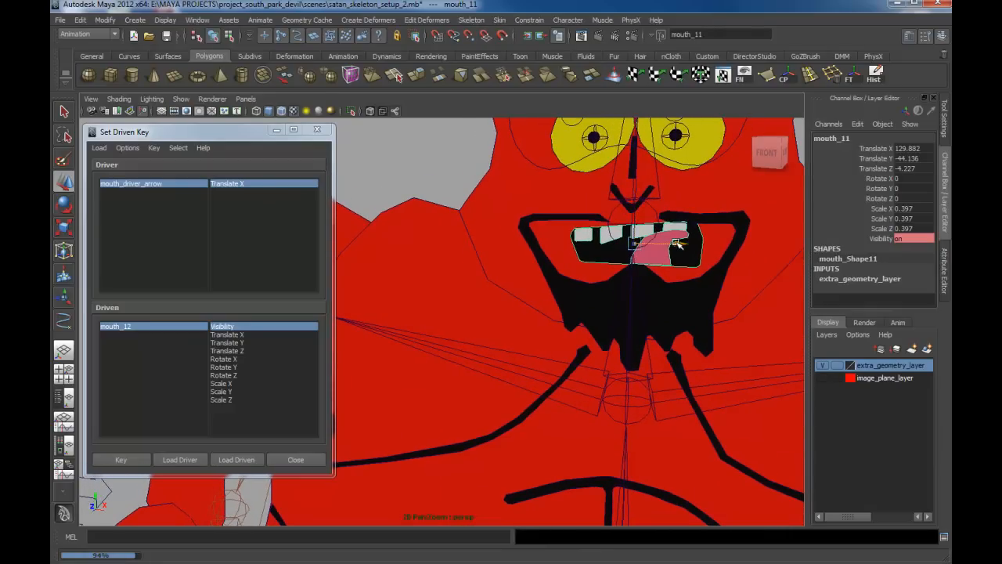
pyautogui.keyDown('alt'); pyautogui.moveTo(677, 245); pyautogui.dragTo(640, 289); pyautogui.keyUp('alt')
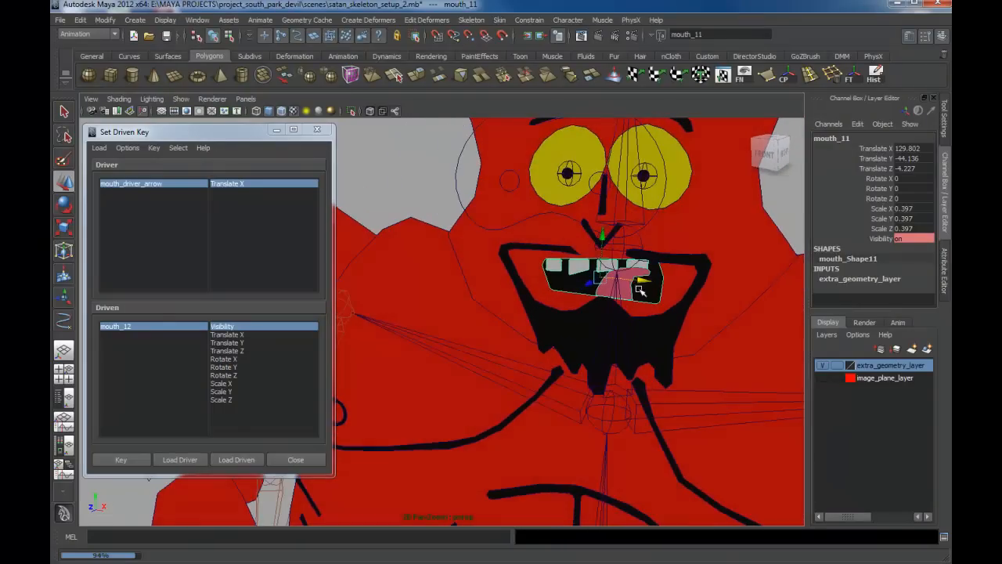
pyautogui.keyDown('alt'); pyautogui.moveTo(641, 289); pyautogui.dragTo(620, 329, button='middle'); pyautogui.keyUp('alt')
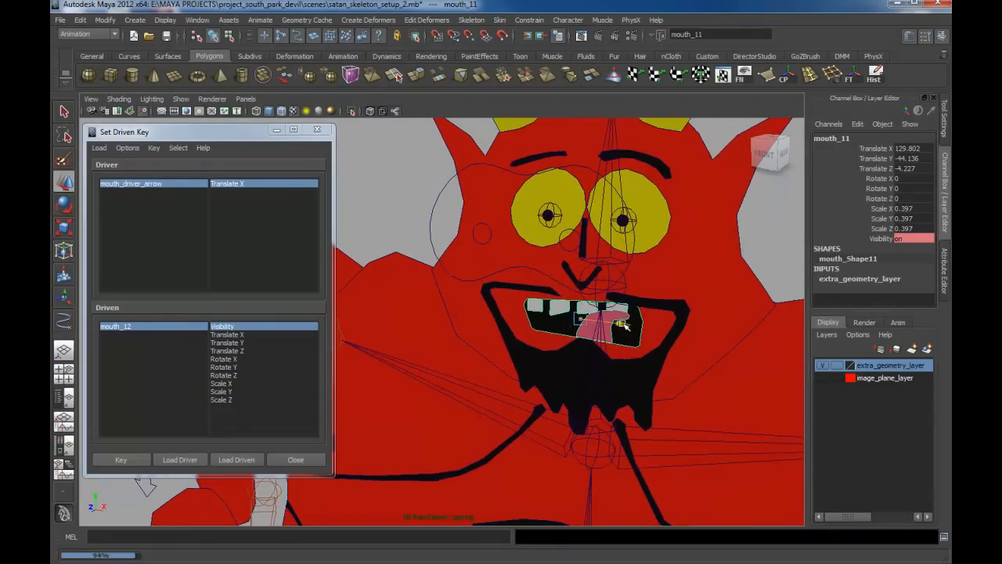
# Step: Parent mouth_11 to the neck_joint and clear the selection
pyautogui.keyDown('alt'); pyautogui.moveTo(626, 323); pyautogui.dragTo(566, 275); pyautogui.keyUp('alt')
pyautogui.click(600, 289)
pyautogui.keyDown('alt'); pyautogui.moveTo(624, 277); pyautogui.dragTo(626, 277); pyautogui.keyUp('alt')
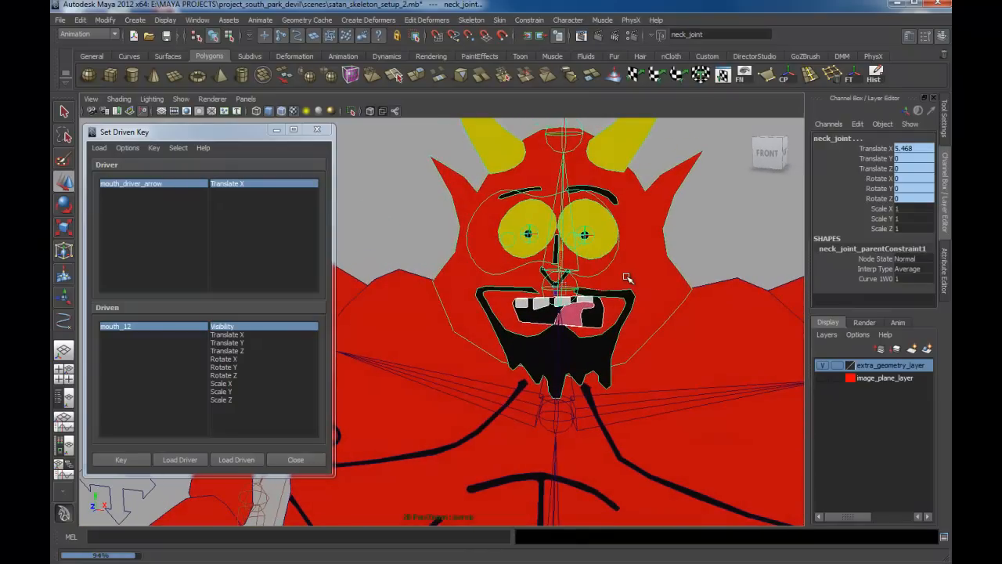
pyautogui.press('p')
pyautogui.keyDown('alt'); pyautogui.moveTo(487, 350); pyautogui.dragTo(543, 335); pyautogui.keyUp('alt')
pyautogui.keyDown('alt'); pyautogui.moveTo(597, 314); pyautogui.dragTo(613, 390); pyautogui.keyUp('alt')
pyautogui.scroll(-5, 571, 344)
pyautogui.scroll(-1, 571, 344)
pyautogui.click(603, 270)
# Step: Move the mouth driver arrow under the twelfth mouth, at Translate X 39.831
pyautogui.scroll(-4, 477, 332)
pyautogui.scroll(8, 613, 389)
pyautogui.keyDown('alt'); pyautogui.moveTo(613, 389); pyautogui.dragTo(609, 428, button='middle'); pyautogui.keyUp('alt')
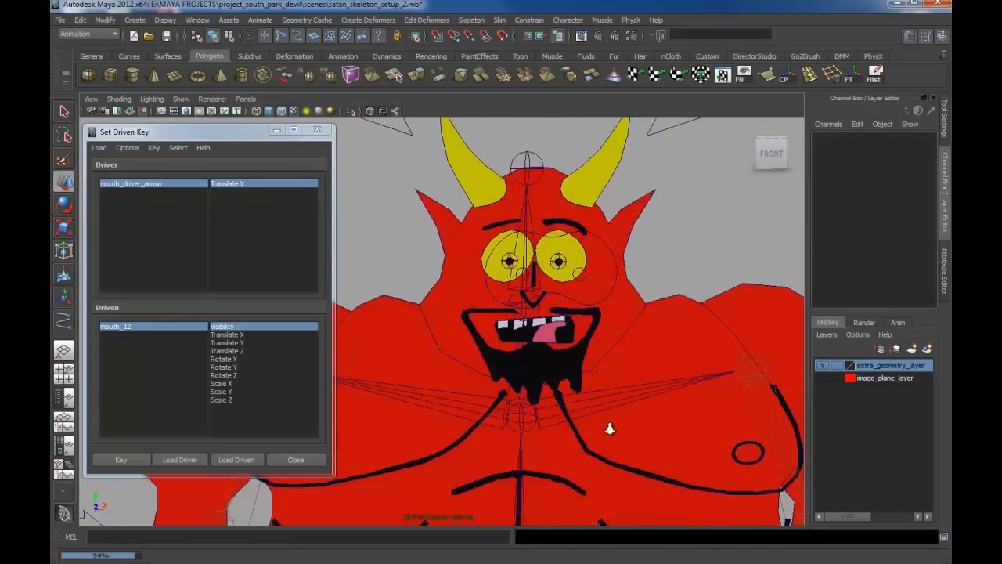
pyautogui.scroll(-7, 609, 428)
pyautogui.keyDown('alt'); pyautogui.moveTo(568, 340); pyautogui.dragTo(571, 405, button='middle'); pyautogui.keyUp('alt')
pyautogui.scroll(-2, 571, 405)
pyautogui.click(627, 221)
pyautogui.keyDown('alt'); pyautogui.moveTo(626, 222); pyautogui.dragTo(707, 242); pyautogui.keyUp('alt')
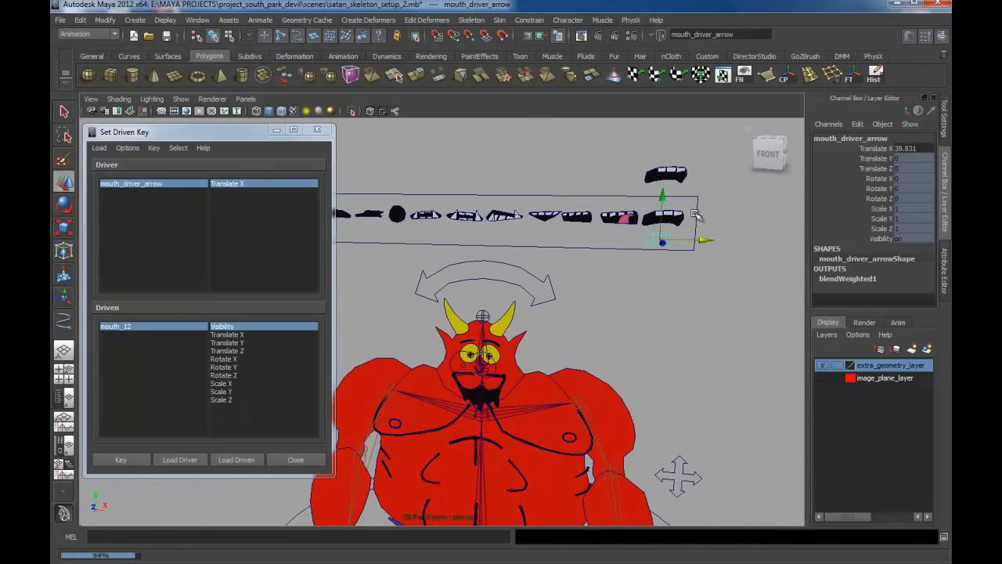
# Step: Place mouth_12 on the devil's face between moustache and beard, at Translate X 147.408, Y -32.188, Z -4.071
pyautogui.click(671, 173)
pyautogui.moveTo(672, 175); pyautogui.dragTo(486, 383)
pyautogui.keyDown('alt'); pyautogui.moveTo(483, 384); pyautogui.dragTo(452, 281, button='right'); pyautogui.keyUp('alt')
pyautogui.moveTo(478, 302)
pyautogui.mouseDown()
pyautogui.moveTo(479, 272)
pyautogui.moveTo(478, 285)
pyautogui.mouseUp()
pyautogui.keyDown('alt'); pyautogui.moveTo(487, 310); pyautogui.dragTo(496, 340); pyautogui.keyUp('alt')
pyautogui.press('space')
pyautogui.keyDown('alt'); pyautogui.moveTo(615, 354); pyautogui.dragTo(606, 388, button='right'); pyautogui.keyUp('alt')
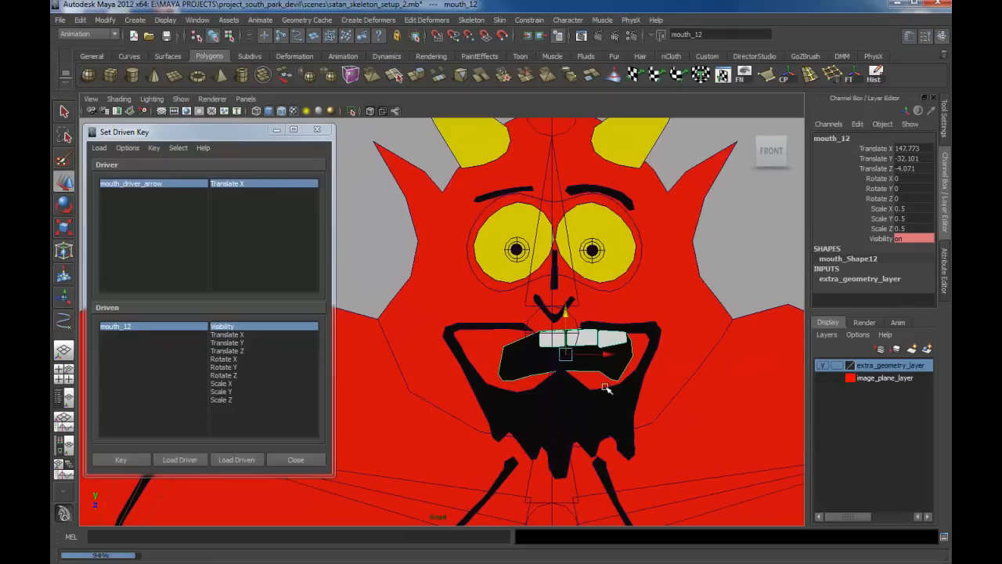
pyautogui.moveTo(608, 357); pyautogui.dragTo(550, 319)
pyautogui.moveTo(585, 355); pyautogui.dragTo(548, 352)
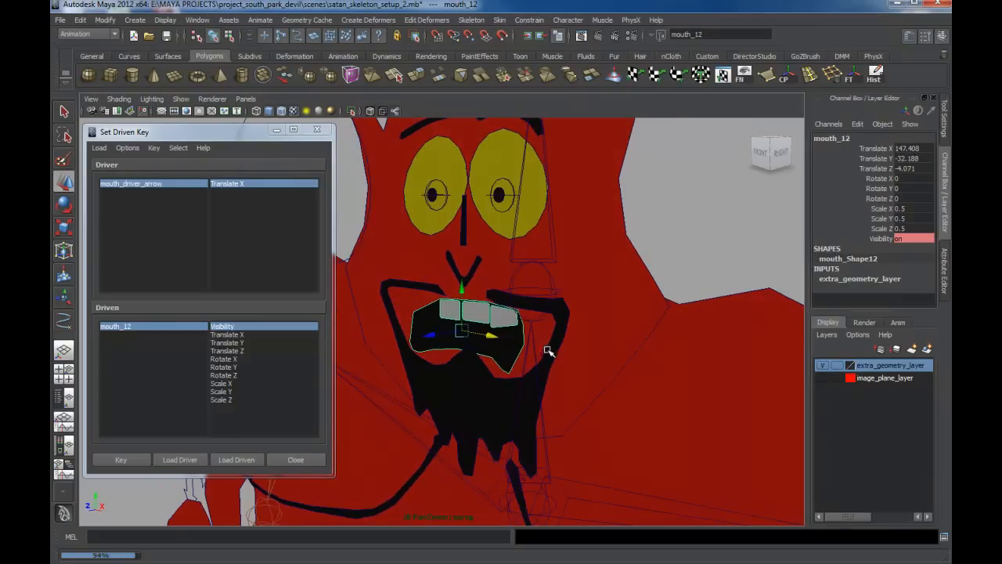
# Step: Parent mouth_12 to the neck_joint
pyautogui.keyDown('shift'); pyautogui.click(550, 279); pyautogui.keyUp('shift')
pyautogui.keyDown('alt'); pyautogui.moveTo(550, 280); pyautogui.dragTo(567, 288); pyautogui.keyUp('alt')
pyautogui.keyDown('shift'); pyautogui.click(574, 288); pyautogui.keyUp('shift')
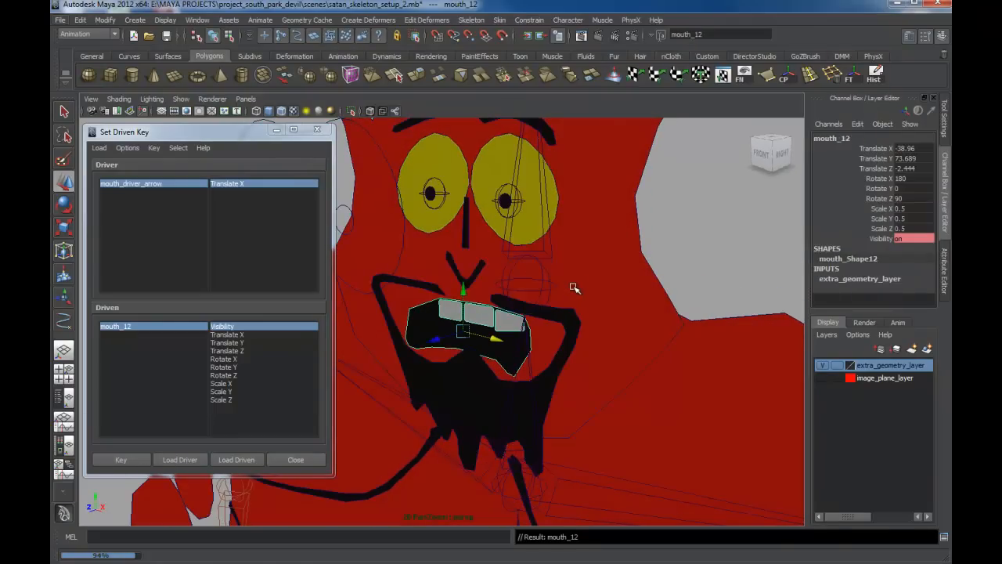
# Step: Bring the whole devil rig into view and close the Set Driven Key window
pyautogui.keyDown('alt'); pyautogui.moveTo(554, 292); pyautogui.dragTo(414, 266, button='right'); pyautogui.keyUp('alt')
pyautogui.keyDown('alt'); pyautogui.moveTo(414, 266); pyautogui.dragTo(517, 352, button='middle'); pyautogui.keyUp('alt')
pyautogui.keyDown('alt'); pyautogui.moveTo(516, 352); pyautogui.dragTo(557, 320); pyautogui.keyUp('alt')
pyautogui.moveTo(557, 320)
pyautogui.keyDown('alt'); pyautogui.mouseDown(button='right')
pyautogui.moveTo(540, 335)
pyautogui.moveTo(563, 329)
pyautogui.mouseUp(button='right'); pyautogui.keyUp('alt')
pyautogui.keyDown('alt'); pyautogui.moveTo(564, 328); pyautogui.dragTo(624, 317, button='middle'); pyautogui.keyUp('alt')
pyautogui.keyDown('alt'); pyautogui.moveTo(624, 317); pyautogui.dragTo(624, 295, button='right'); pyautogui.keyUp('alt')
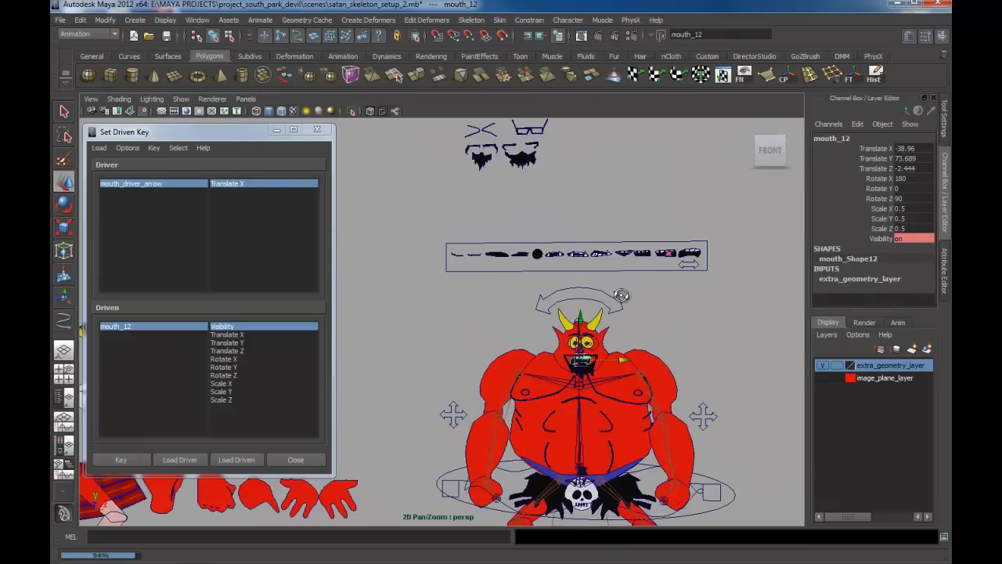
pyautogui.keyDown('alt'); pyautogui.moveTo(623, 297); pyautogui.dragTo(599, 246, button='middle'); pyautogui.keyUp('alt')
pyautogui.keyDown('alt'); pyautogui.moveTo(593, 366); pyautogui.dragTo(605, 324, button='middle'); pyautogui.keyUp('alt')
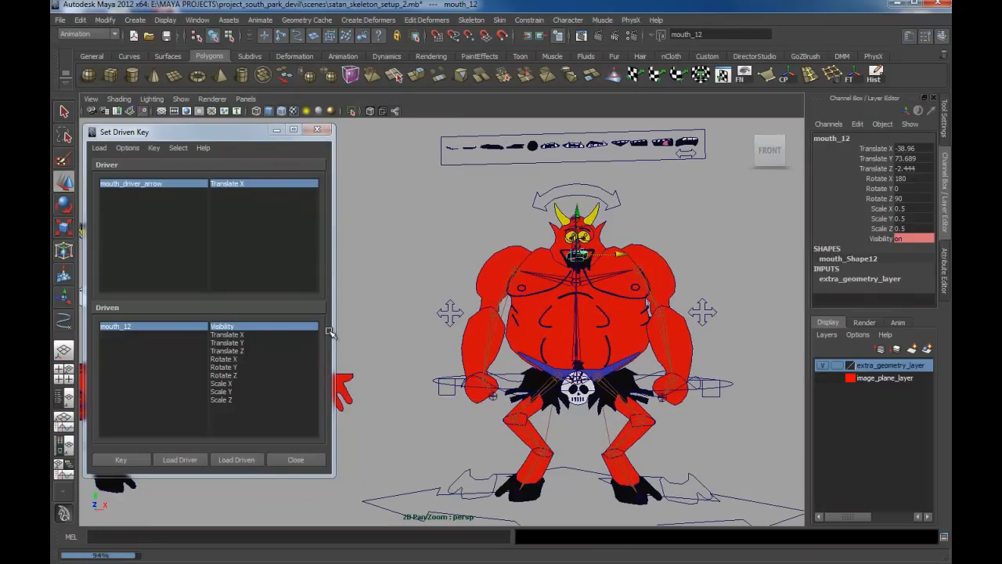
pyautogui.click(317, 131)
# Step: Clear the selection and turn off the X-ray display of the joints
pyautogui.keyDown('alt'); pyautogui.moveTo(618, 375); pyautogui.dragTo(566, 272, button='right'); pyautogui.keyUp('alt')
pyautogui.keyDown('alt'); pyautogui.moveTo(566, 271); pyautogui.dragTo(575, 289); pyautogui.keyUp('alt')
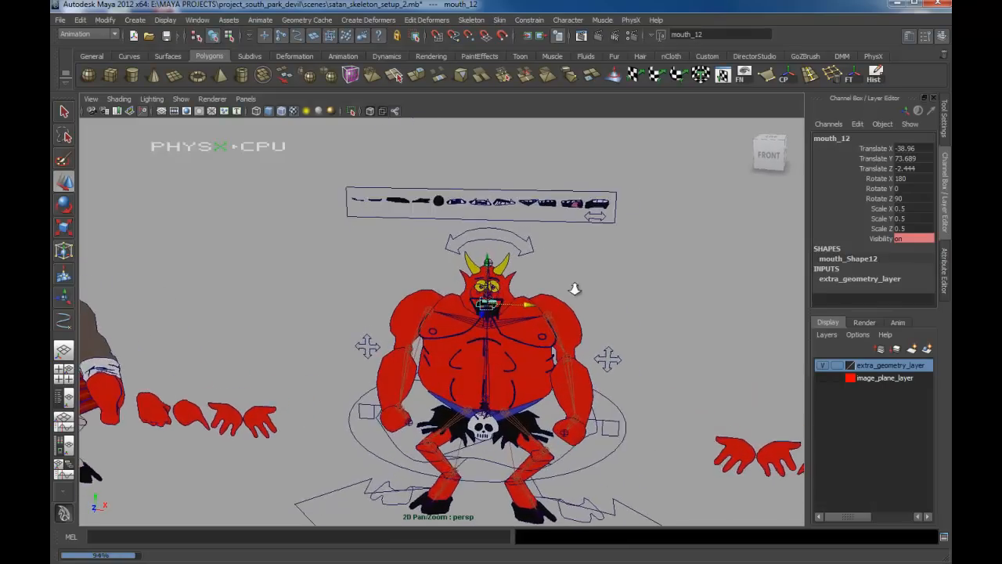
pyautogui.keyDown('alt'); pyautogui.moveTo(575, 289); pyautogui.dragTo(634, 320, button='right'); pyautogui.keyUp('alt')
pyautogui.keyDown('alt'); pyautogui.moveTo(635, 320); pyautogui.dragTo(636, 314); pyautogui.keyUp('alt')
pyautogui.click(604, 268)
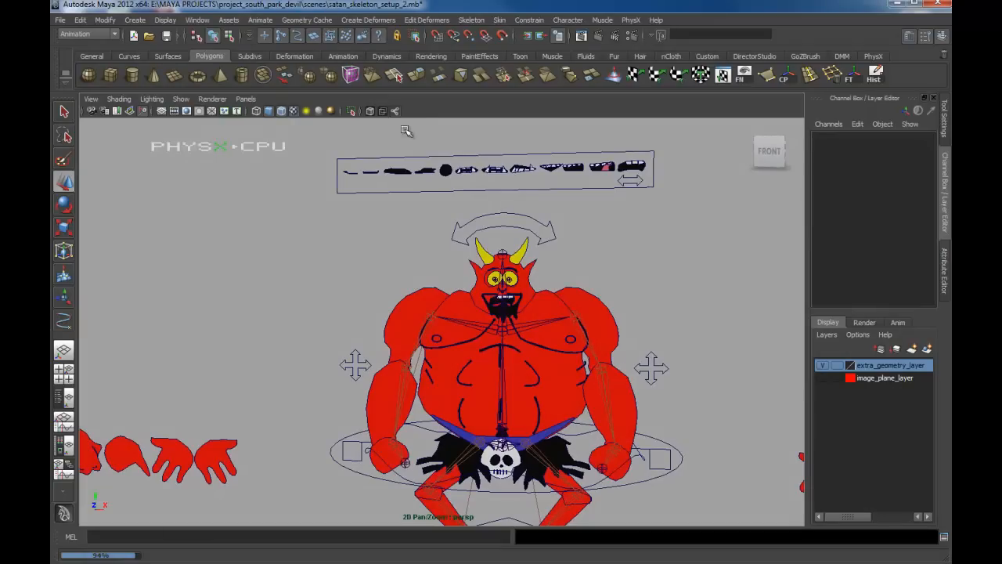
pyautogui.keyDown('alt'); pyautogui.moveTo(542, 296); pyautogui.dragTo(550, 241); pyautogui.keyUp('alt')
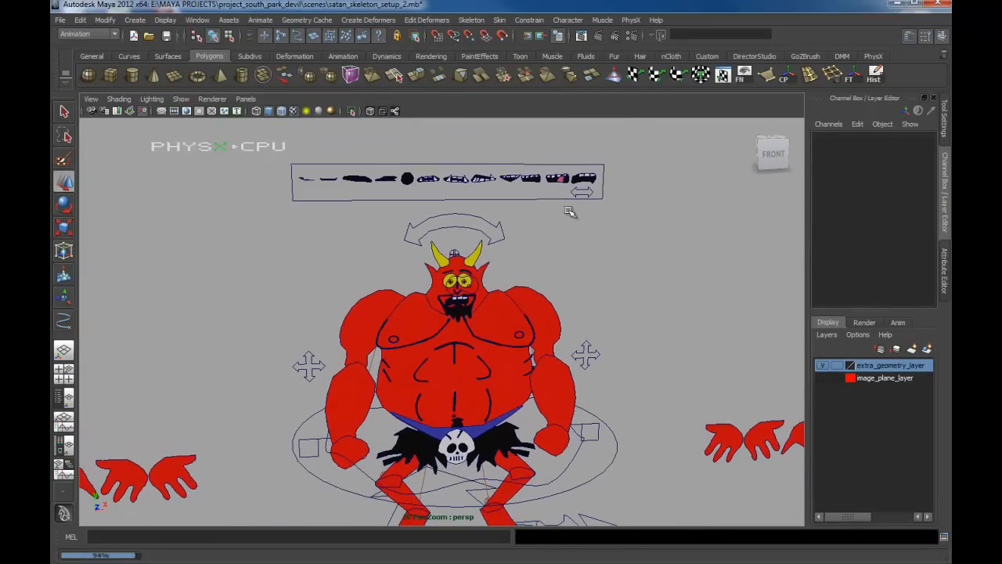
# Step: Test the mouth switching by moving the driver arrow back toward the eleventh mouth, at Translate X 37.52
pyautogui.click(589, 185)
pyautogui.keyDown('alt'); pyautogui.moveTo(589, 184); pyautogui.dragTo(603, 226); pyautogui.keyUp('alt')
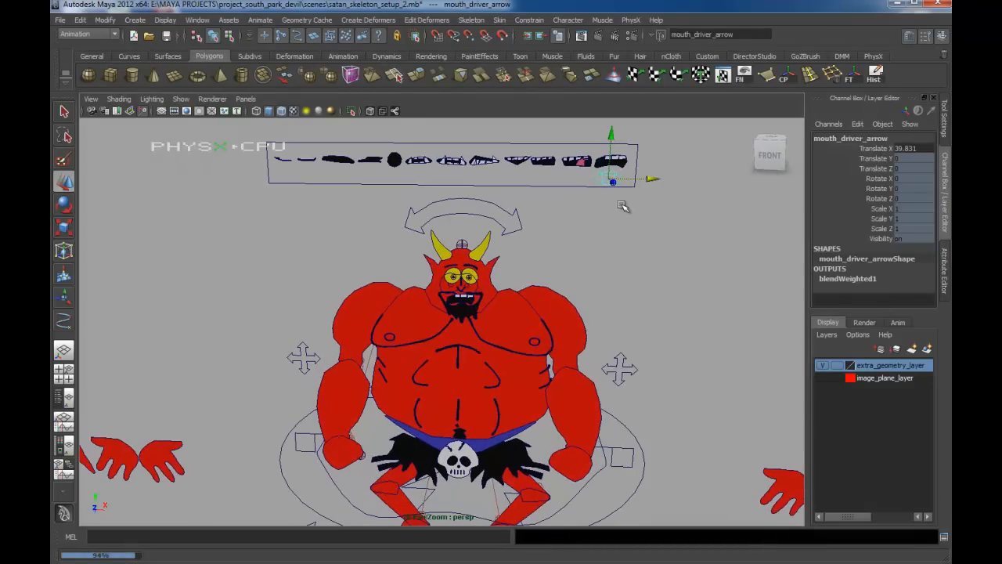
pyautogui.moveTo(647, 179)
pyautogui.mouseDown()
pyautogui.moveTo(342, 183)
pyautogui.moveTo(649, 181)
pyautogui.moveTo(346, 177)
pyautogui.moveTo(613, 186)
pyautogui.moveTo(443, 199)
pyautogui.moveTo(571, 201)
pyautogui.moveTo(416, 200)
pyautogui.moveTo(550, 199)
pyautogui.moveTo(344, 180)
pyautogui.moveTo(660, 183)
pyautogui.moveTo(631, 182)
pyautogui.mouseUp()
pyautogui.keyDown('alt'); pyautogui.moveTo(603, 211); pyautogui.dragTo(593, 257, button='middle'); pyautogui.keyUp('alt')
pyautogui.keyDown('alt'); pyautogui.moveTo(593, 256); pyautogui.dragTo(584, 264, button='right'); pyautogui.keyUp('alt')
pyautogui.keyDown('alt'); pyautogui.moveTo(584, 263); pyautogui.dragTo(560, 260); pyautogui.keyUp('alt')
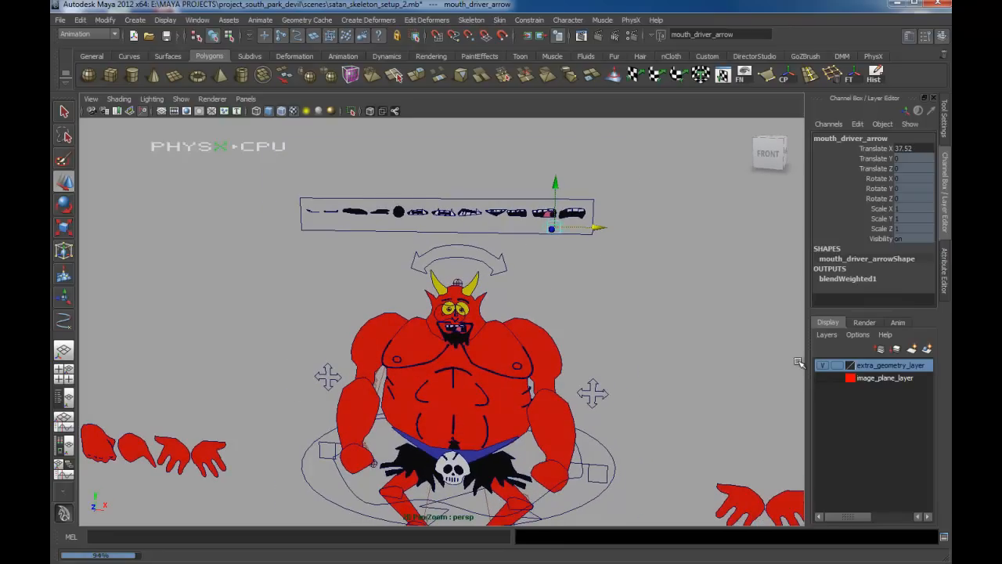
# Step: Create a new display layer and name it mouth_interface_layer
pyautogui.click(912, 350)
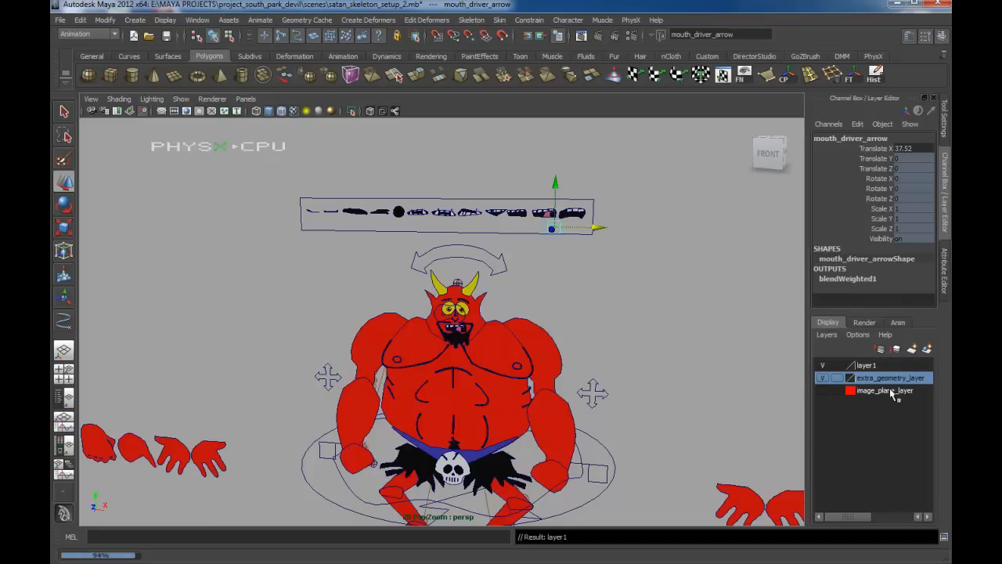
pyautogui.doubleClick(869, 366)
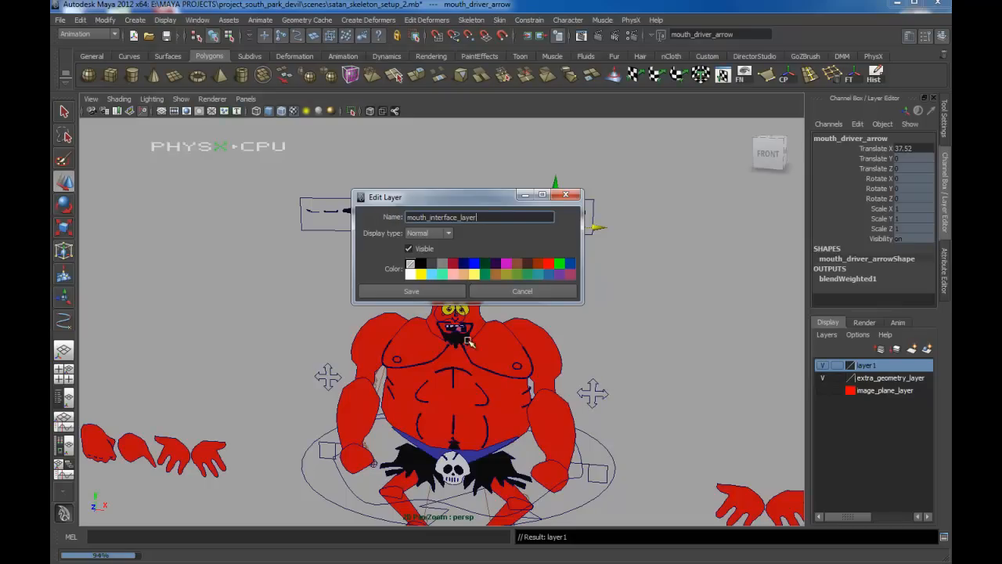
pyautogui.click(451, 291)
# Step: Select the mouth rectangle, all its mouths and the driver arrow, and add them to mouth_interface_layer
pyautogui.keyDown('alt'); pyautogui.moveTo(457, 298); pyautogui.dragTo(531, 276); pyautogui.keyUp('alt')
pyautogui.keyDown('alt'); pyautogui.moveTo(610, 229); pyautogui.dragTo(631, 261, button='middle'); pyautogui.keyUp('alt')
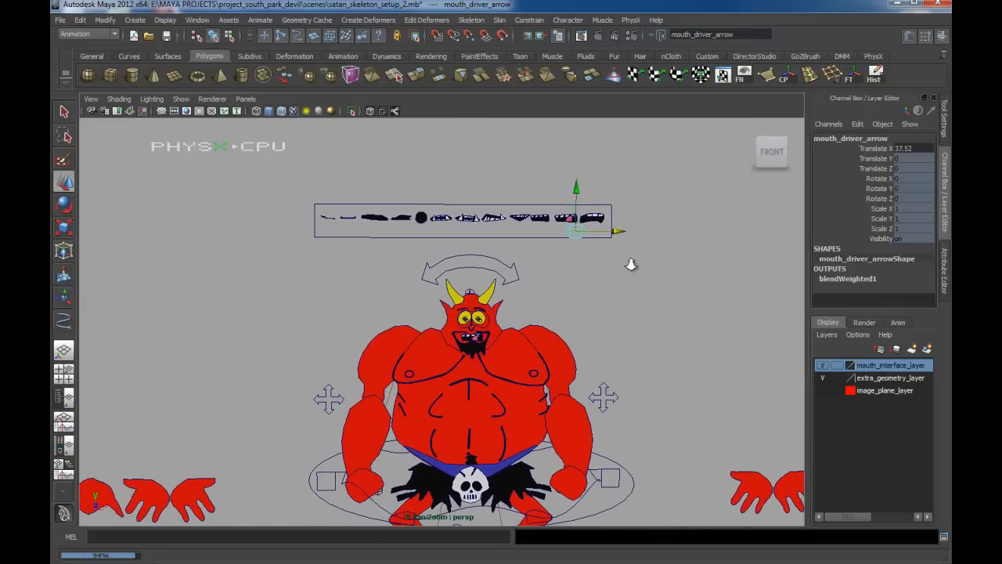
pyautogui.moveTo(629, 242); pyautogui.dragTo(292, 180)
pyautogui.moveTo(489, 253)
pyautogui.keyDown('alt'); pyautogui.mouseDown()
pyautogui.moveTo(446, 256)
pyautogui.moveTo(496, 262)
pyautogui.mouseUp(); pyautogui.keyUp('alt')
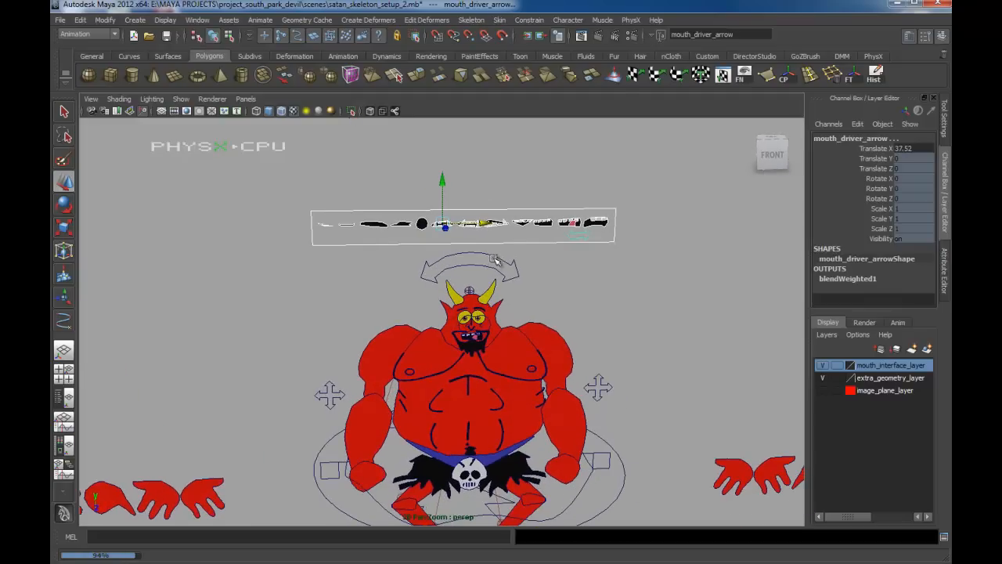
pyautogui.keyDown('alt'); pyautogui.moveTo(517, 236); pyautogui.dragTo(505, 263, button='middle'); pyautogui.keyUp('alt')
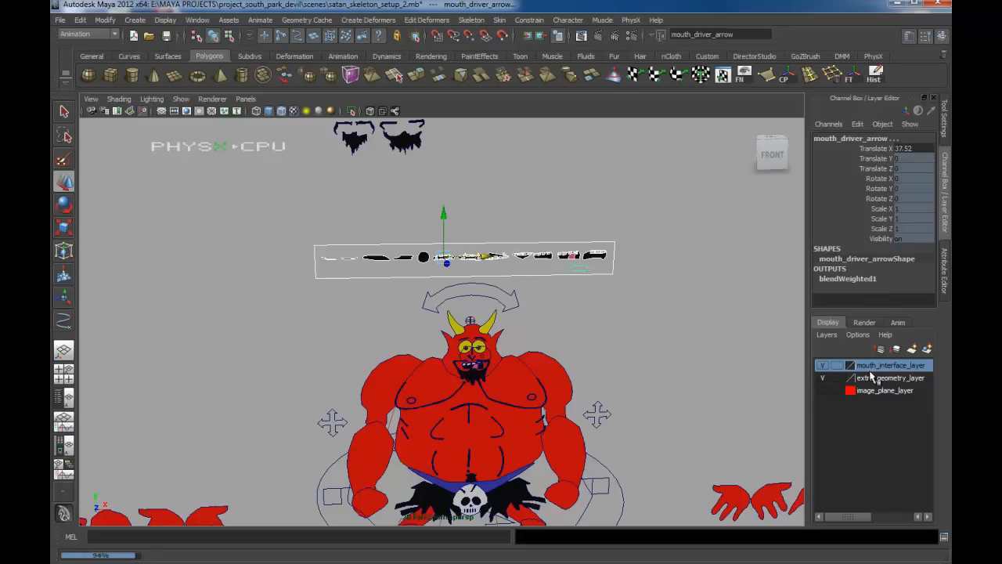
pyautogui.keyDown('alt'); pyautogui.moveTo(613, 308); pyautogui.dragTo(602, 304); pyautogui.keyUp('alt')
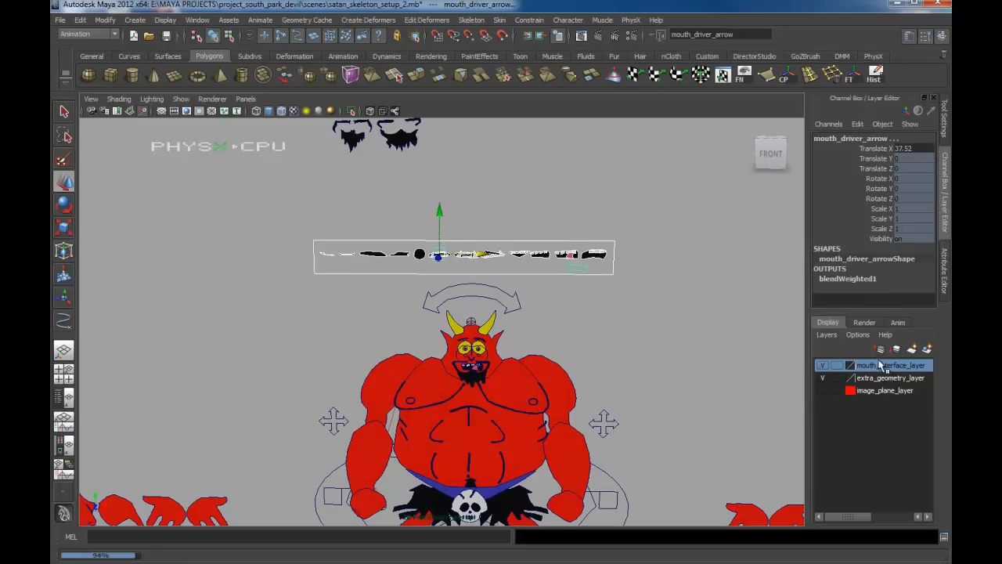
pyautogui.rightClick(880, 365)
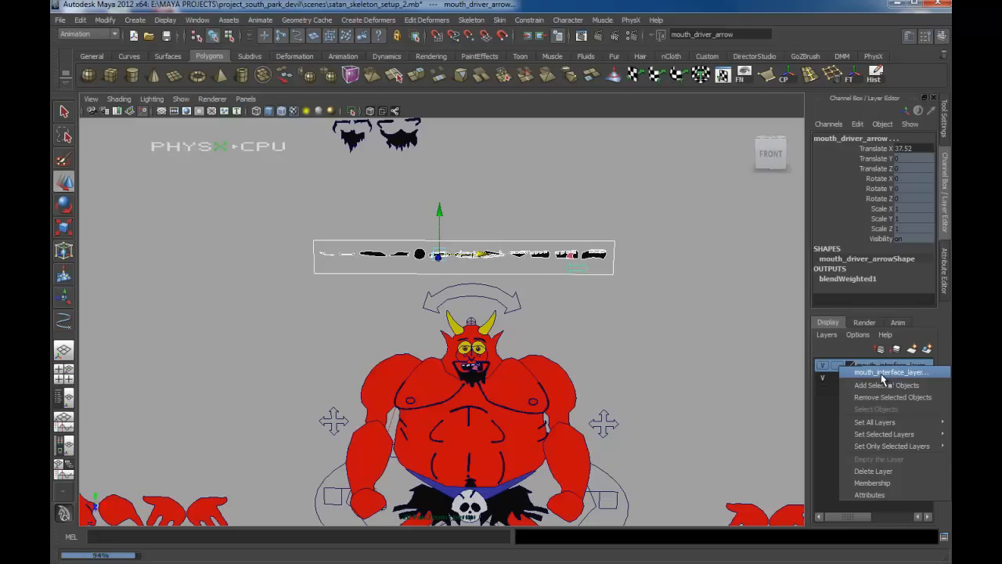
pyautogui.click(883, 386)
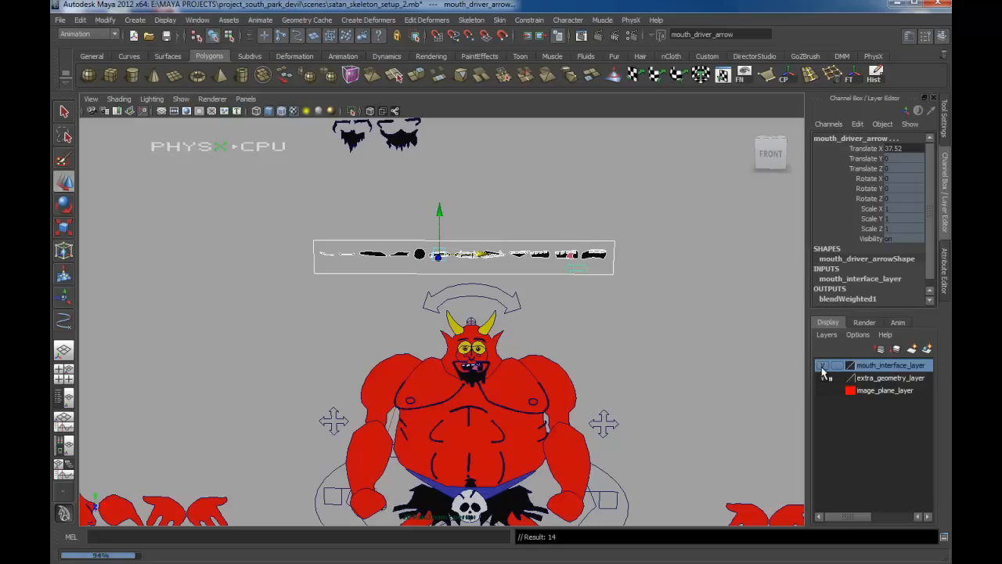
# Step: Toggle the visibility of mouth_interface_layer several times to check it against the rig, leaving the layer visible
pyautogui.click(822, 365)
pyautogui.click(822, 366)
pyautogui.click(822, 366)
pyautogui.click(822, 365)
pyautogui.click(823, 366)
pyautogui.click(823, 366)
pyautogui.click(823, 365)
pyautogui.keyDown('alt'); pyautogui.moveTo(552, 315); pyautogui.dragTo(527, 318); pyautogui.keyUp('alt')
pyautogui.keyDown('alt'); pyautogui.moveTo(557, 390); pyautogui.dragTo(580, 264, button='middle'); pyautogui.keyUp('alt')
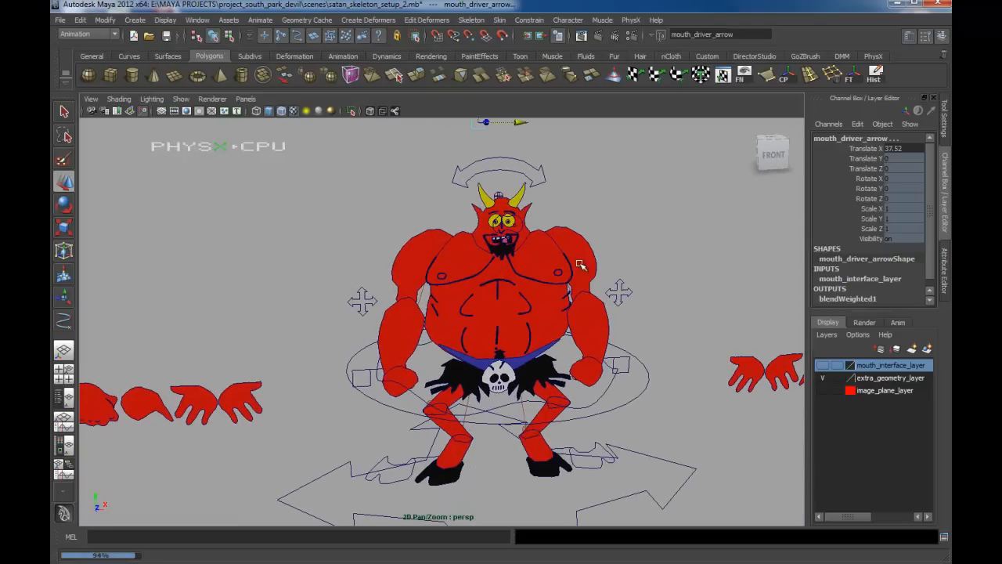
pyautogui.keyDown('alt'); pyautogui.moveTo(500, 304); pyautogui.dragTo(513, 335); pyautogui.keyUp('alt')
pyautogui.click(823, 367)
pyautogui.keyDown('alt'); pyautogui.moveTo(462, 165); pyautogui.dragTo(474, 165); pyautogui.keyUp('alt')
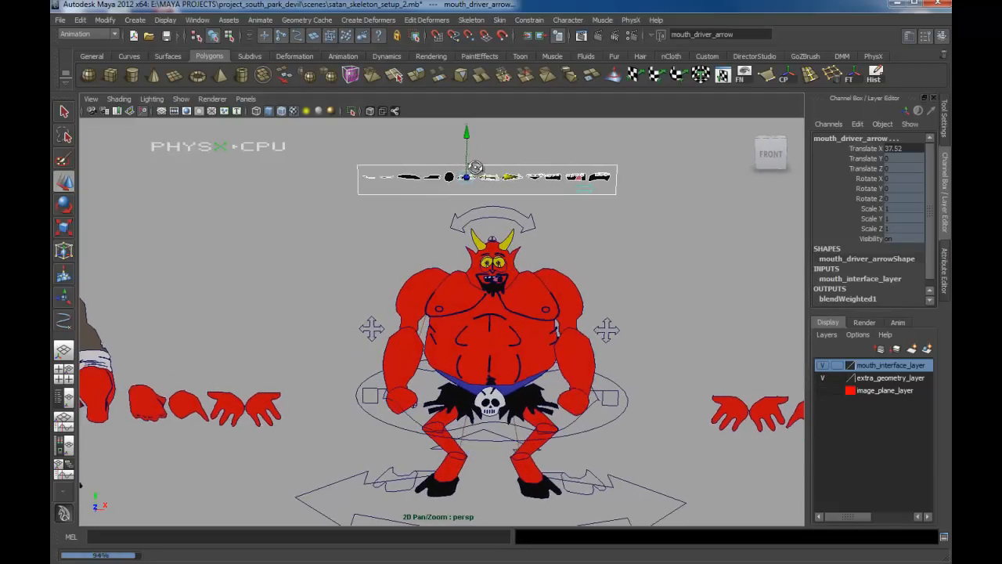
pyautogui.keyDown('alt'); pyautogui.moveTo(474, 165); pyautogui.dragTo(481, 202, button='middle'); pyautogui.keyUp('alt')
pyautogui.keyDown('alt'); pyautogui.moveTo(480, 201); pyautogui.dragTo(517, 202); pyautogui.keyUp('alt')
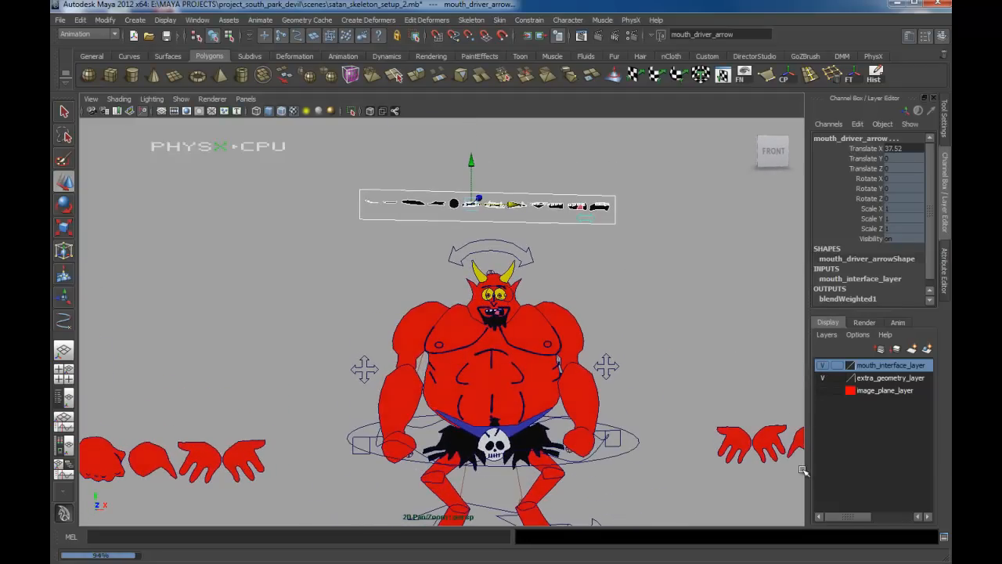
pyautogui.moveTo(548, 301)
pyautogui.keyDown('alt'); pyautogui.mouseDown()
pyautogui.moveTo(587, 305)
pyautogui.moveTo(532, 308)
pyautogui.mouseUp(); pyautogui.keyUp('alt')
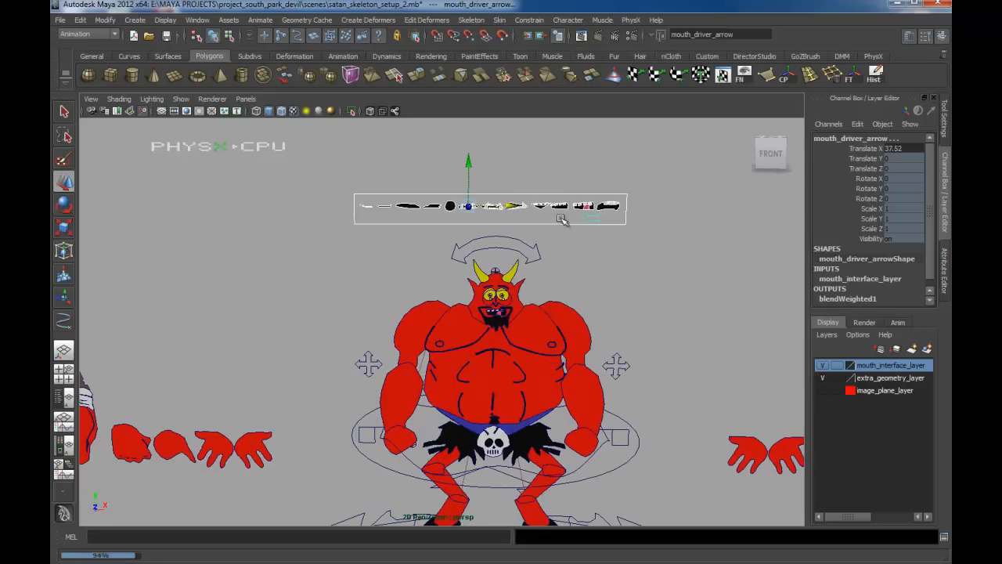
# Step: Reselect the mouth interface objects above the devil's head, including the rectangle, mouths and driver arrow
pyautogui.click(632, 223)
pyautogui.keyDown('alt'); pyautogui.moveTo(607, 266); pyautogui.dragTo(622, 273); pyautogui.keyUp('alt')
pyautogui.keyDown('alt'); pyautogui.moveTo(622, 273); pyautogui.dragTo(593, 219, button='middle'); pyautogui.keyUp('alt')
pyautogui.keyDown('alt'); pyautogui.moveTo(594, 219); pyautogui.dragTo(481, 181, button='right'); pyautogui.keyUp('alt')
pyautogui.keyDown('alt'); pyautogui.moveTo(513, 219); pyautogui.dragTo(364, 183); pyautogui.keyUp('alt')
pyautogui.keyDown('alt'); pyautogui.moveTo(447, 200); pyautogui.dragTo(451, 202); pyautogui.keyUp('alt')
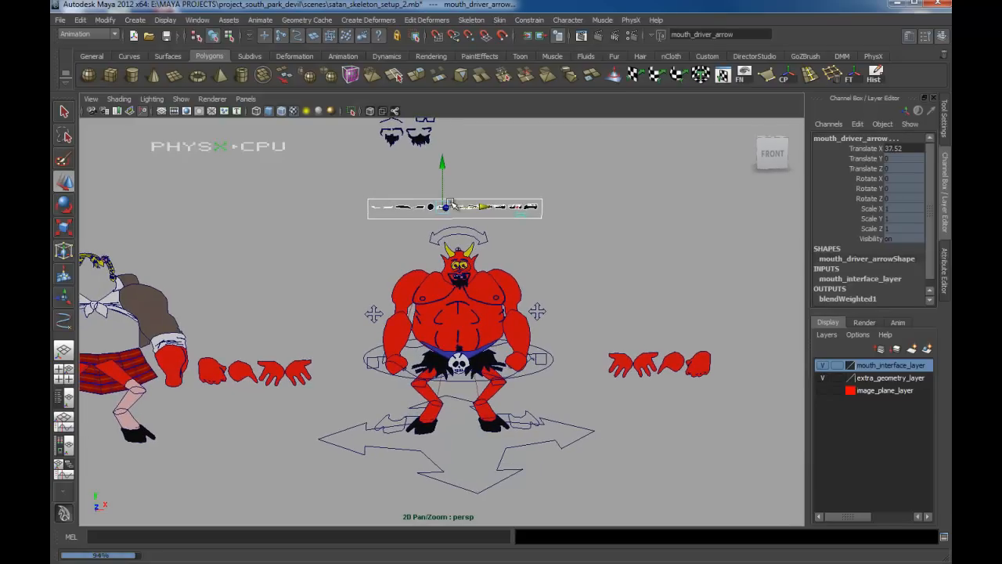
pyautogui.press('Up')
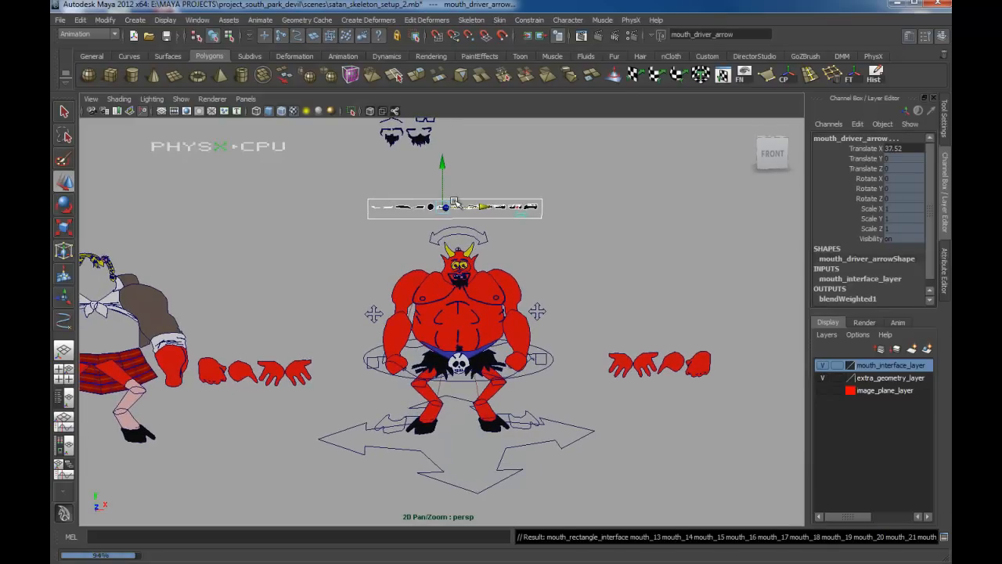
# Step: Show the Outliner beside the viewport and locate the selected mouth interface objects in it
pyautogui.click(63, 400)
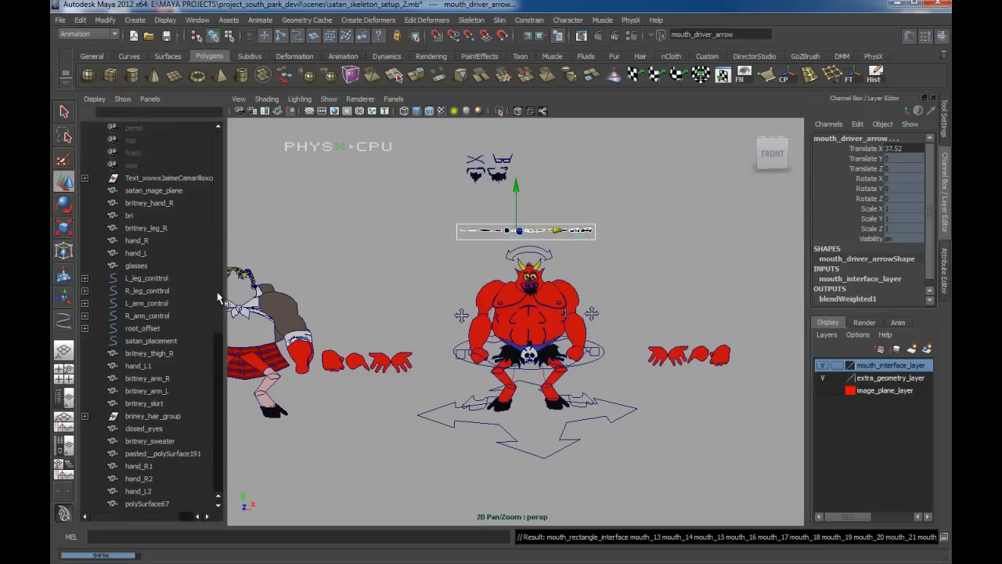
pyautogui.scroll(-8, 215, 375)
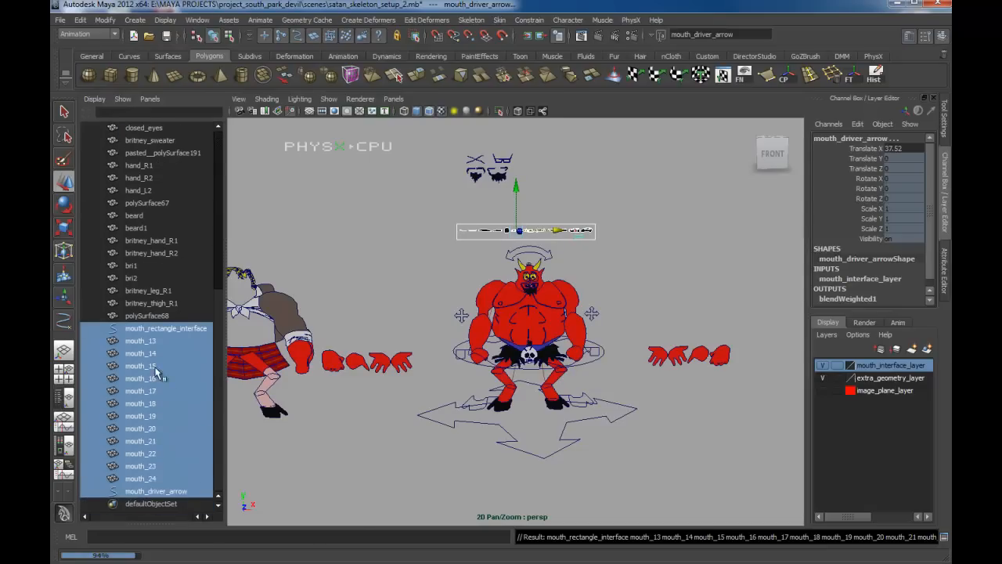
pyautogui.click(141, 465)
pyautogui.hotkey('ctrl', 'z')
pyautogui.keyDown('alt'); pyautogui.moveTo(622, 332); pyautogui.dragTo(518, 288); pyautogui.keyUp('alt')
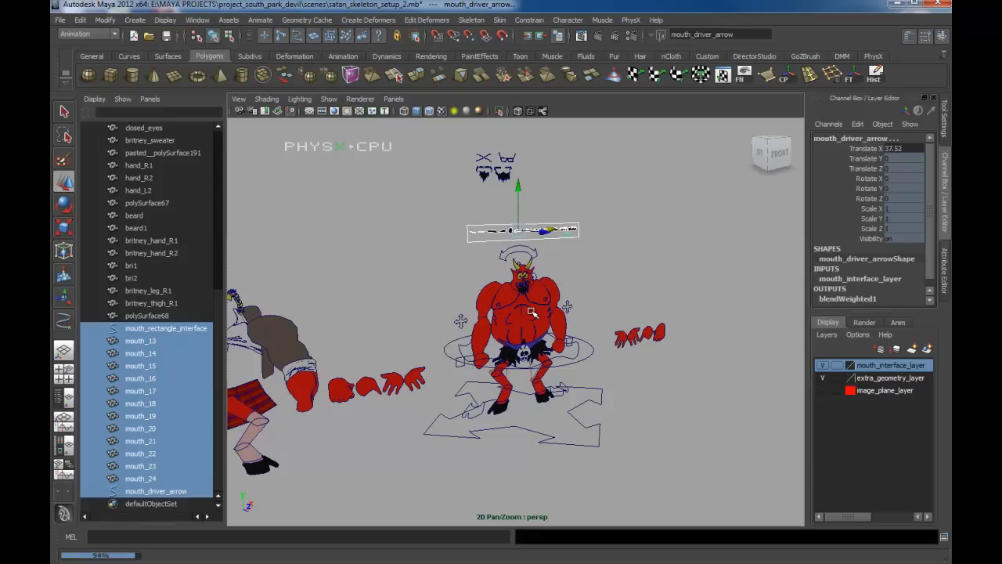
# Step: Group the selected mouth interface objects and name the group mouth_interface_group
pyautogui.hotkey('ctrl', 'g')
pyautogui.keyDown('alt'); pyautogui.moveTo(505, 317); pyautogui.dragTo(528, 300); pyautogui.keyUp('alt')
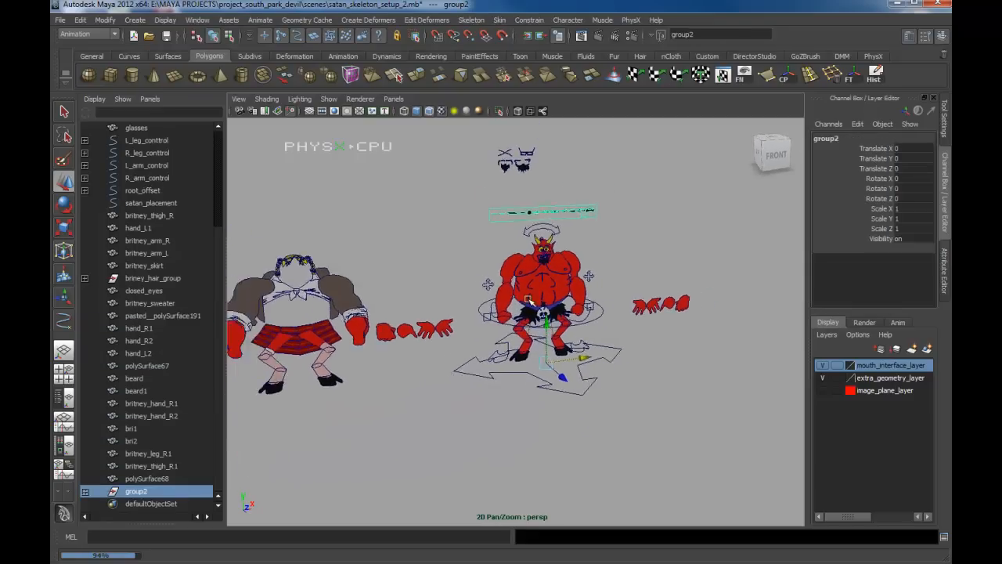
pyautogui.doubleClick(156, 491)
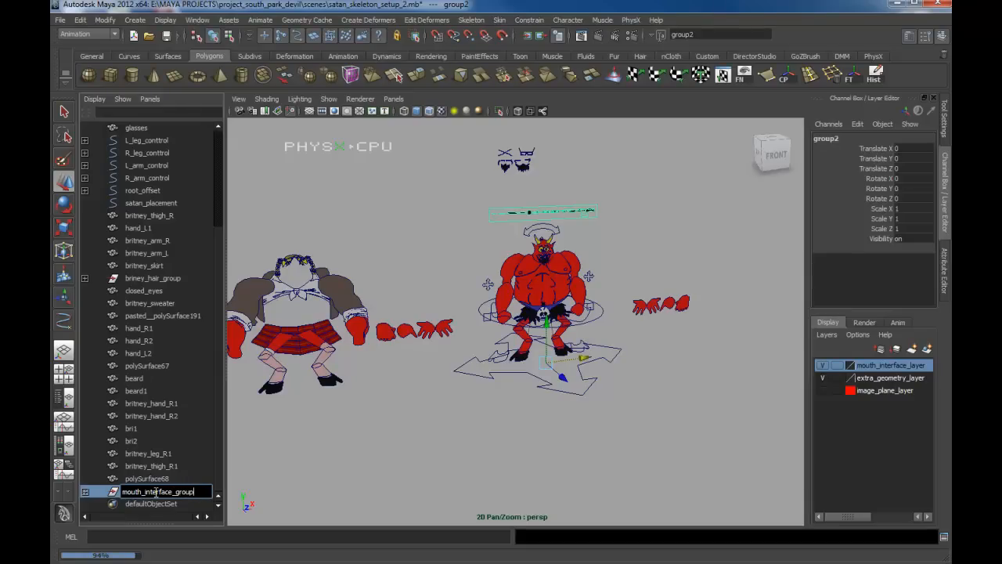
pyautogui.write('mouth_interface_group')
pyautogui.press('Return')
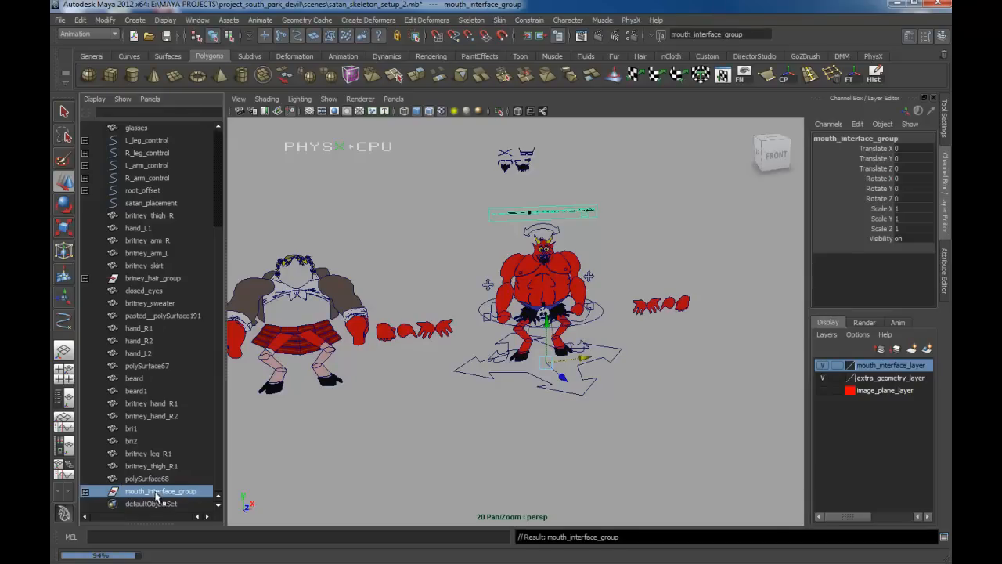
# Step: Add mouth_interface_group to mouth_interface_layer and parent the group to the satan_placement control
pyautogui.rightClick(888, 366)
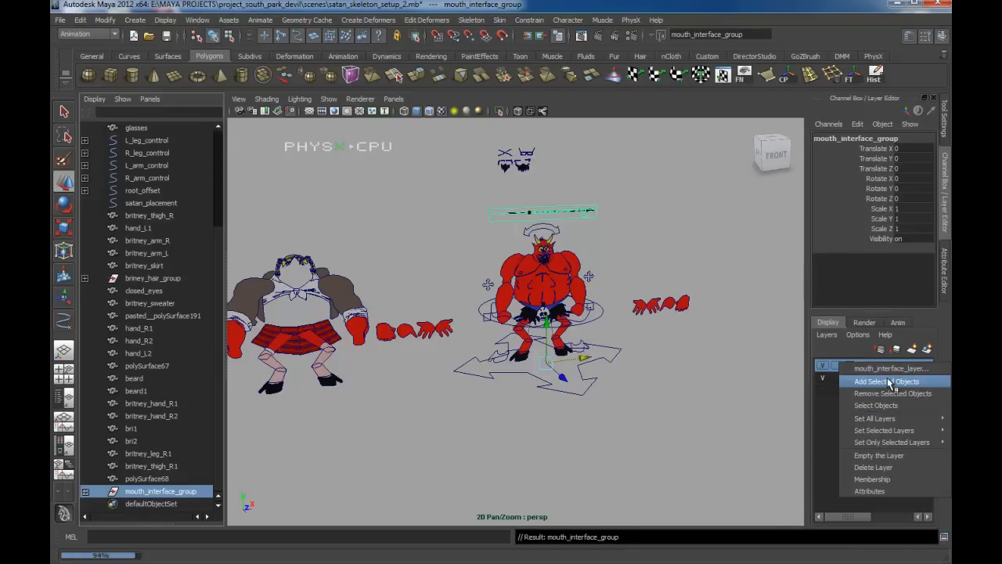
pyautogui.click(891, 382)
pyautogui.keyDown('alt'); pyautogui.moveTo(641, 299); pyautogui.dragTo(552, 339); pyautogui.keyUp('alt')
pyautogui.click(529, 364)
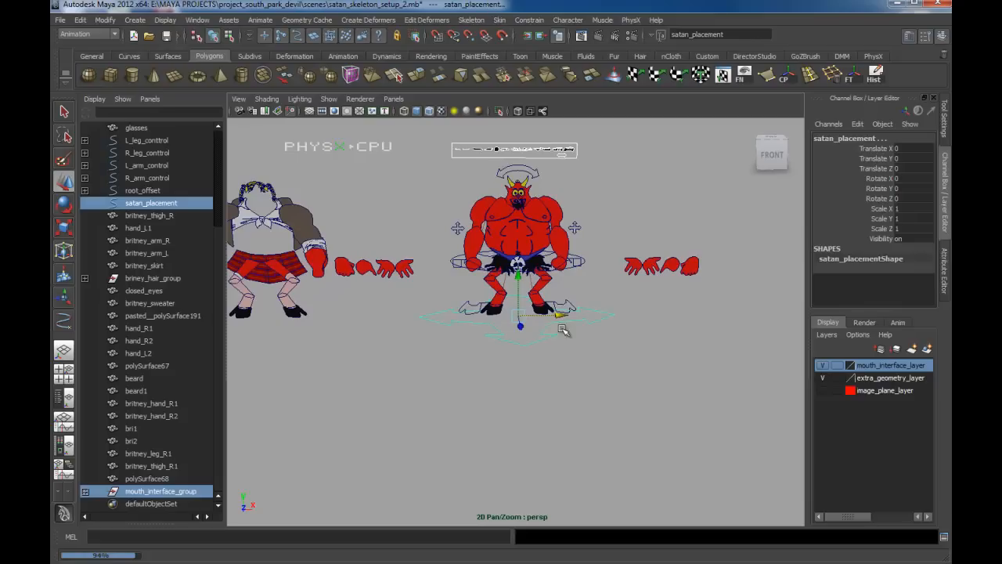
pyautogui.press('p')
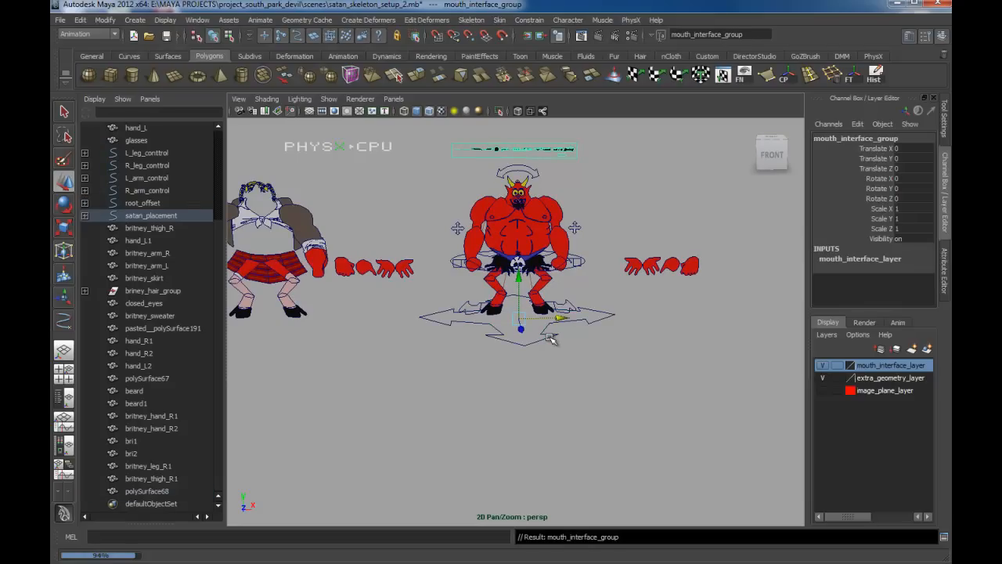
# Step: Test the parenting by moving satan_placement to about -33.99 in Translate X, and undo the move
pyautogui.click(595, 327)
pyautogui.keyDown('alt'); pyautogui.moveTo(595, 327); pyautogui.dragTo(563, 305); pyautogui.keyUp('alt')
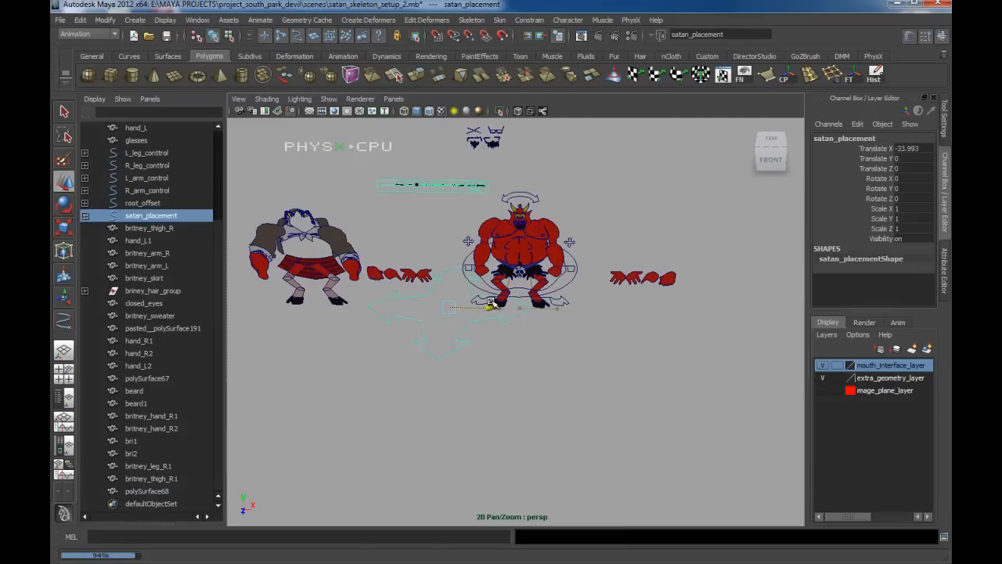
pyautogui.hotkey('ctrl', 'z')
# Step: Select the mouth driver arrow in the interface above the devil's head and undo its trial move
pyautogui.keyDown('alt'); pyautogui.moveTo(535, 179); pyautogui.dragTo(528, 302, button='middle'); pyautogui.keyUp('alt')
pyautogui.keyDown('alt'); pyautogui.moveTo(528, 301); pyautogui.dragTo(699, 436, button='right'); pyautogui.keyUp('alt')
pyautogui.keyDown('alt'); pyautogui.moveTo(612, 364); pyautogui.dragTo(613, 341); pyautogui.keyUp('alt')
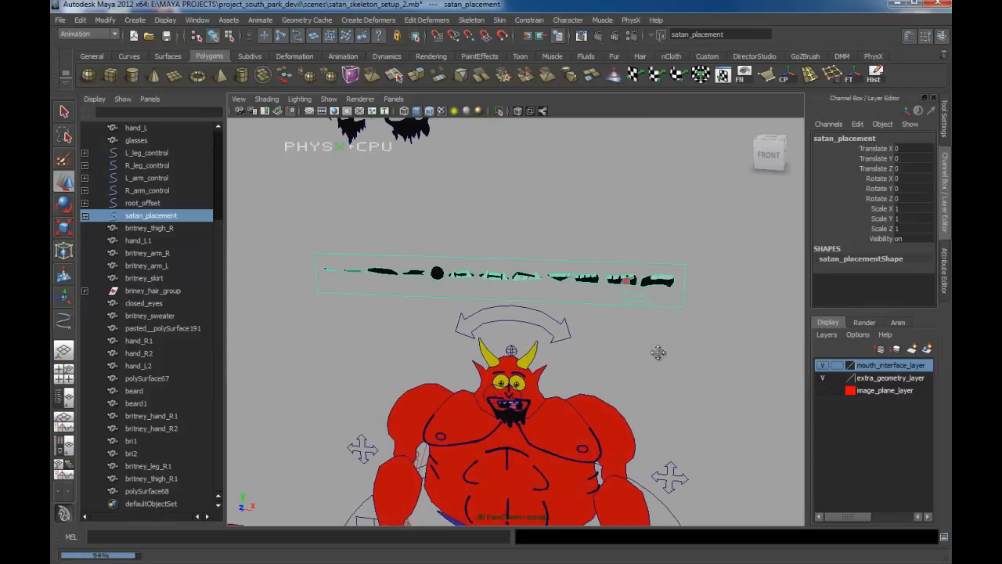
pyautogui.keyDown('alt'); pyautogui.moveTo(659, 353); pyautogui.dragTo(650, 329, button='middle'); pyautogui.keyUp('alt')
pyautogui.click(638, 270)
pyautogui.keyDown('alt'); pyautogui.moveTo(631, 271); pyautogui.dragTo(583, 232); pyautogui.keyUp('alt')
pyautogui.moveTo(656, 252); pyautogui.dragTo(639, 290)
pyautogui.hotkey('ctrl', 'z')
# Step: Switch to the front view and move the mouth driver arrow back under the first mouth, at Translate X 0
pyautogui.keyDown('alt'); pyautogui.moveTo(566, 283); pyautogui.dragTo(587, 302, button='right'); pyautogui.keyUp('alt')
pyautogui.press('space')
pyautogui.moveTo(587, 301); pyautogui.dragTo(590, 328)
pyautogui.keyDown('alt'); pyautogui.moveTo(607, 320); pyautogui.dragTo(583, 242, button='right'); pyautogui.keyUp('alt')
pyautogui.keyDown('alt'); pyautogui.moveTo(584, 242); pyautogui.dragTo(586, 287, button='middle'); pyautogui.keyUp('alt')
pyautogui.keyDown('alt'); pyautogui.moveTo(586, 286); pyautogui.dragTo(567, 270, button='right'); pyautogui.keyUp('alt')
pyautogui.keyDown('alt'); pyautogui.moveTo(567, 270); pyautogui.dragTo(580, 296, button='middle'); pyautogui.keyUp('alt')
pyautogui.moveTo(722, 265); pyautogui.dragTo(385, 268)
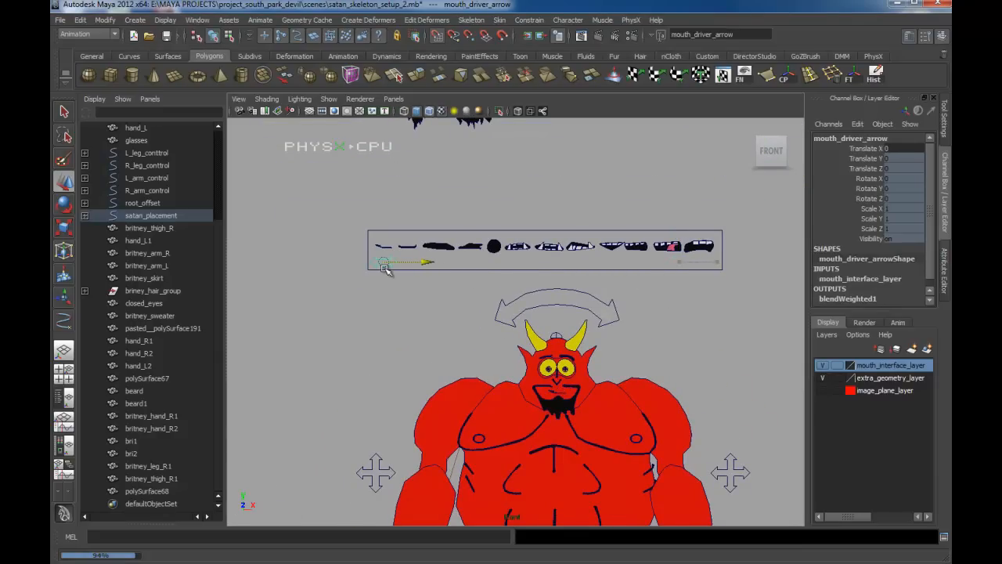
# Step: Open the Attribute Editor and display the transform attributes of mouth_driver_arrow
pyautogui.click(945, 259)
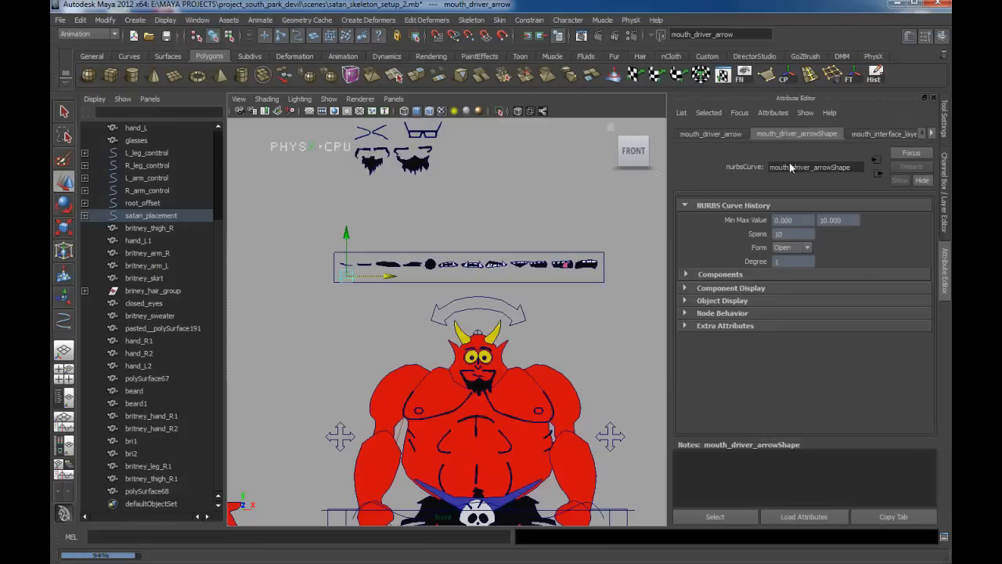
pyautogui.click(705, 133)
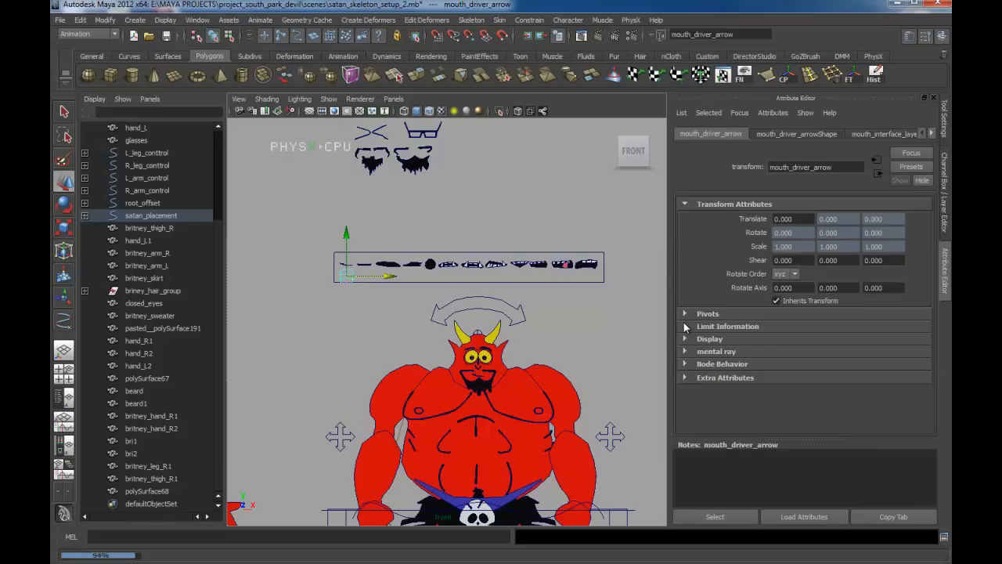
pyautogui.keyDown('alt'); pyautogui.moveTo(593, 324); pyautogui.dragTo(594, 311, button='middle'); pyautogui.keyUp('alt')
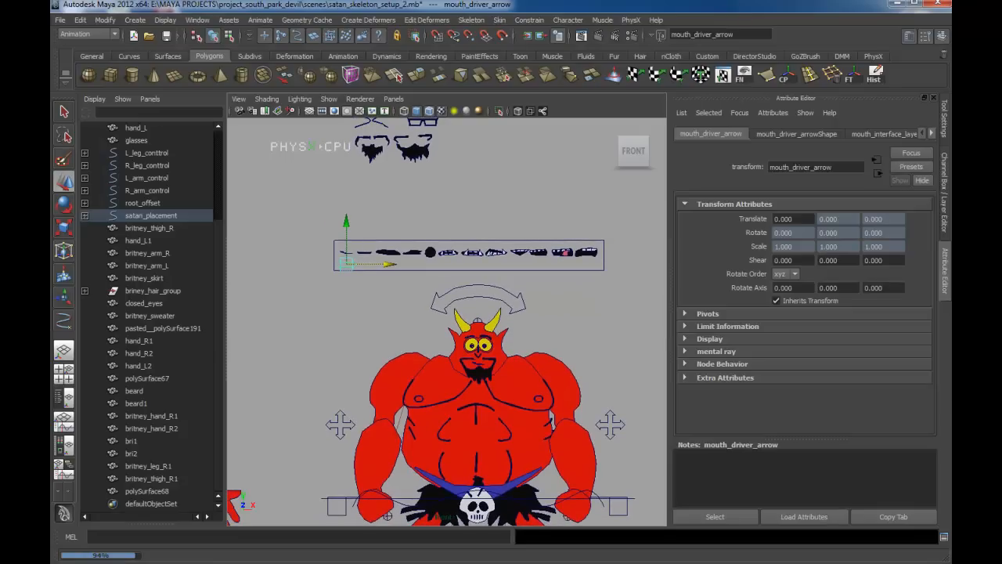
# Step: Save the scene under the new name satan_skeleton_rig_setup_1.mb in the project's scenes folder
pyautogui.click(60, 20)
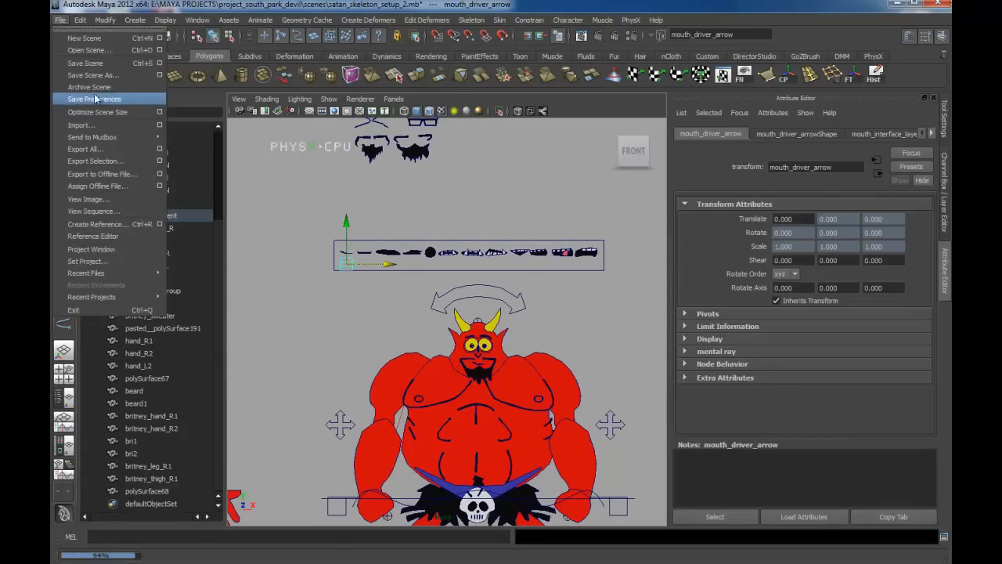
pyautogui.click(94, 75)
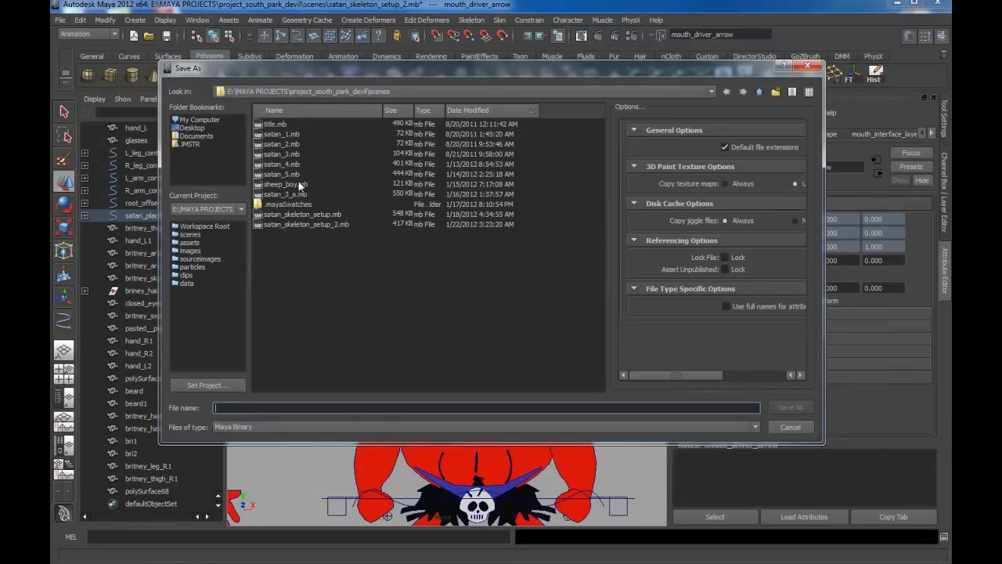
pyautogui.click(307, 224)
pyautogui.click(286, 408)
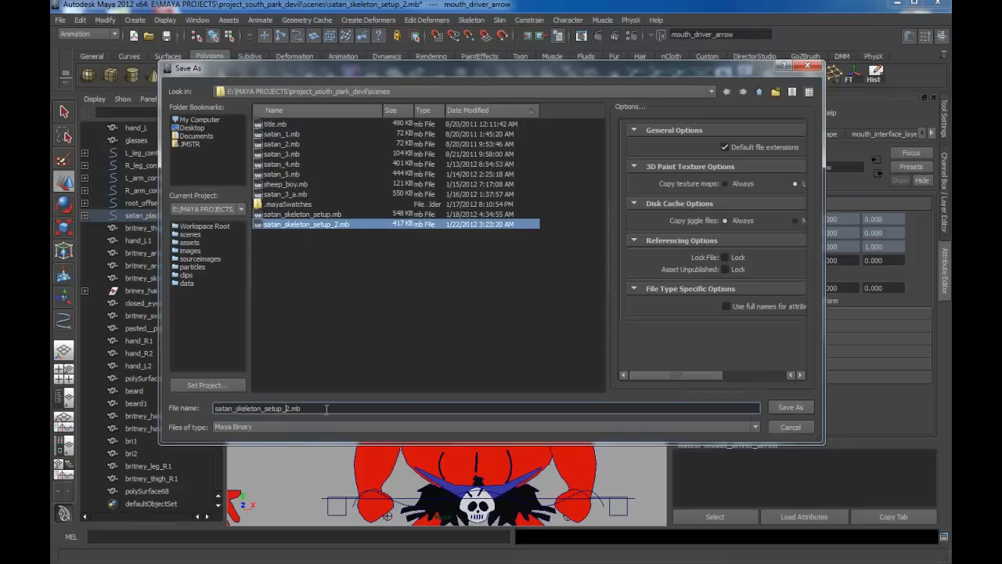
pyautogui.press('BackSpace')
pyautogui.press('BackSpace')
pyautogui.press('BackSpace')
pyautogui.press('BackSpace')
pyautogui.press('BackSpace')
pyautogui.press('BackSpace')
pyautogui.write('rig')
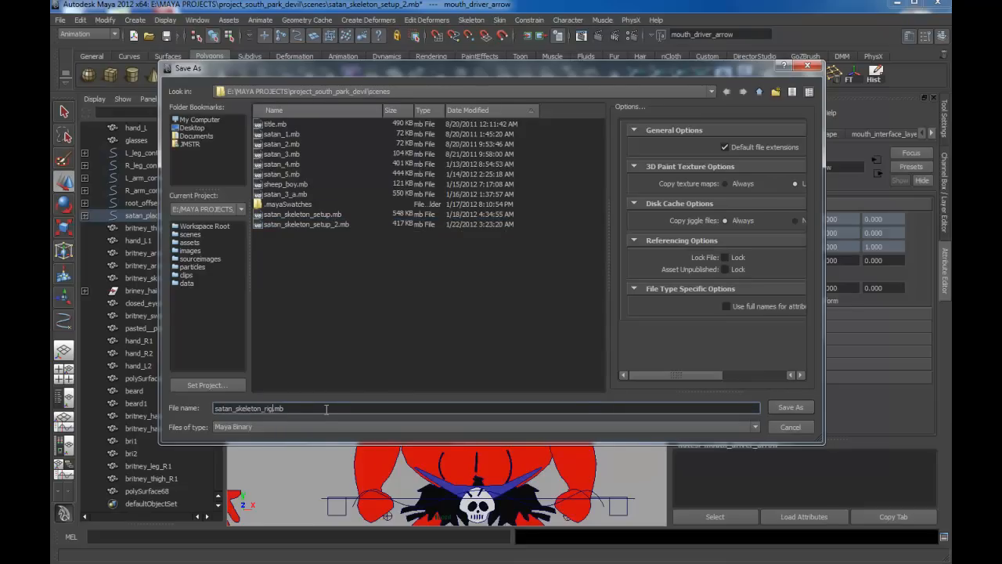
pyautogui.write('_setup_1')
pyautogui.click(790, 407)
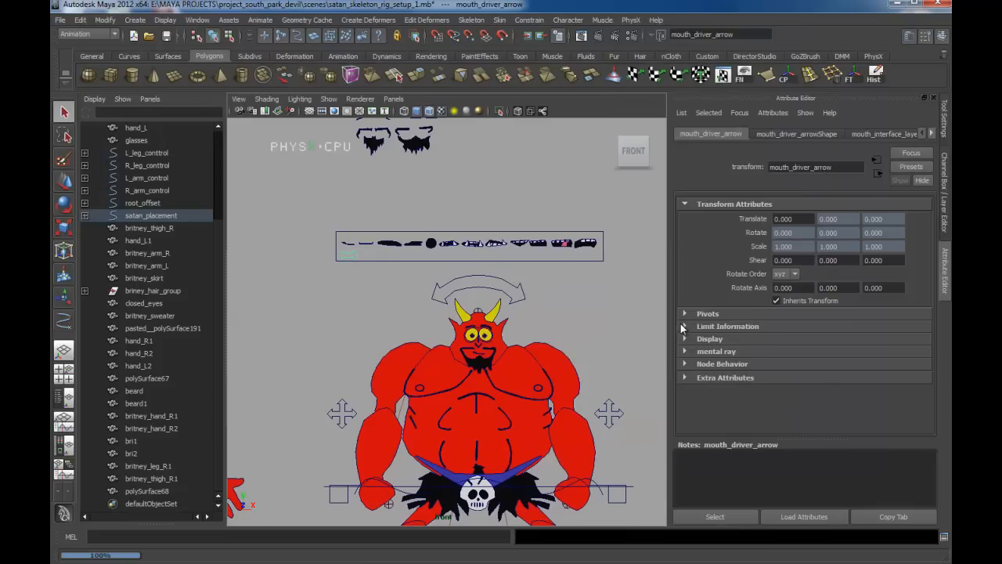
# Step: Reselect the mouth driver arrow and expand the Limit Information of its transform
pyautogui.click(618, 311)
pyautogui.click(350, 255)
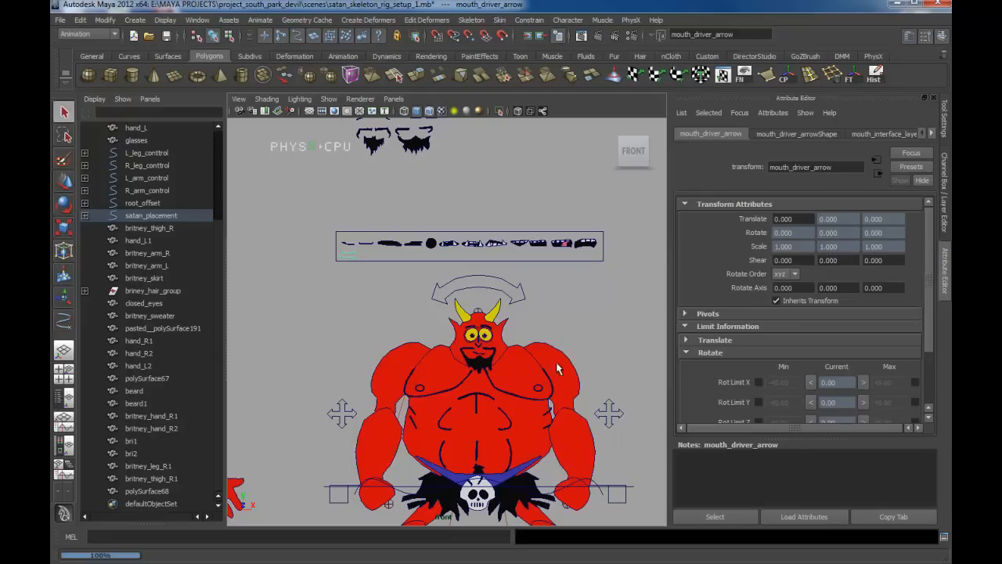
pyautogui.keyDown('alt'); pyautogui.moveTo(487, 314); pyautogui.dragTo(468, 223, button='middle'); pyautogui.keyUp('alt')
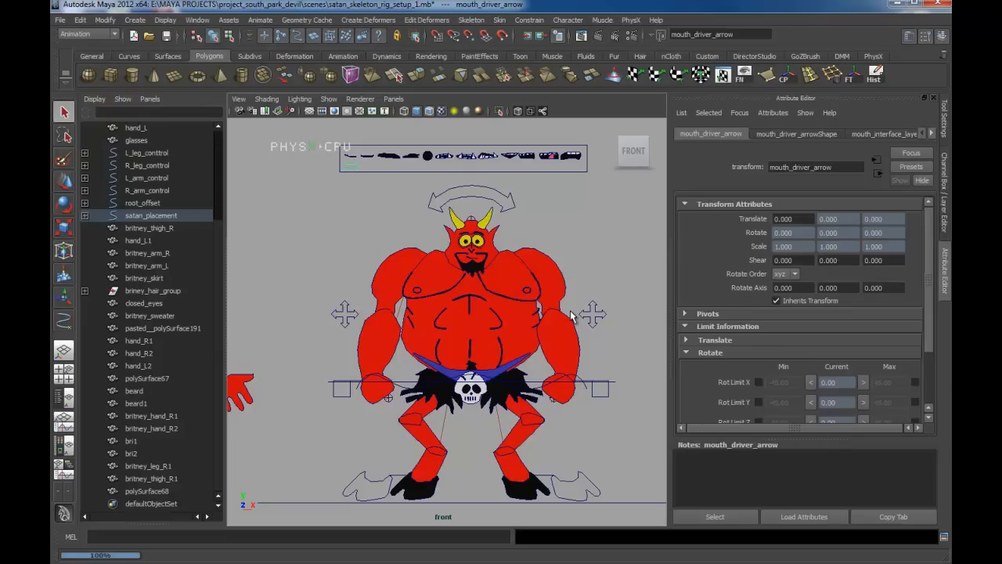
# Step: Examine the devil rig, its mouth interface and the neighbouring costume parts in the front view
pyautogui.keyDown('alt'); pyautogui.moveTo(560, 253); pyautogui.dragTo(555, 233, button='middle'); pyautogui.keyUp('alt')
pyautogui.keyDown('alt'); pyautogui.moveTo(555, 233); pyautogui.dragTo(392, 258, button='right'); pyautogui.keyUp('alt')
pyautogui.keyDown('alt'); pyautogui.moveTo(383, 239); pyautogui.dragTo(513, 217, button='middle'); pyautogui.keyUp('alt')
pyautogui.moveTo(505, 301)
pyautogui.keyDown('alt'); pyautogui.mouseDown(button='middle')
pyautogui.moveTo(589, 274)
pyautogui.moveTo(571, 267)
pyautogui.moveTo(355, 315)
pyautogui.moveTo(481, 308)
pyautogui.moveTo(471, 310)
pyautogui.mouseUp(button='middle'); pyautogui.keyUp('alt')
pyautogui.keyDown('alt'); pyautogui.moveTo(398, 325); pyautogui.dragTo(591, 315, button='middle'); pyautogui.keyUp('alt')
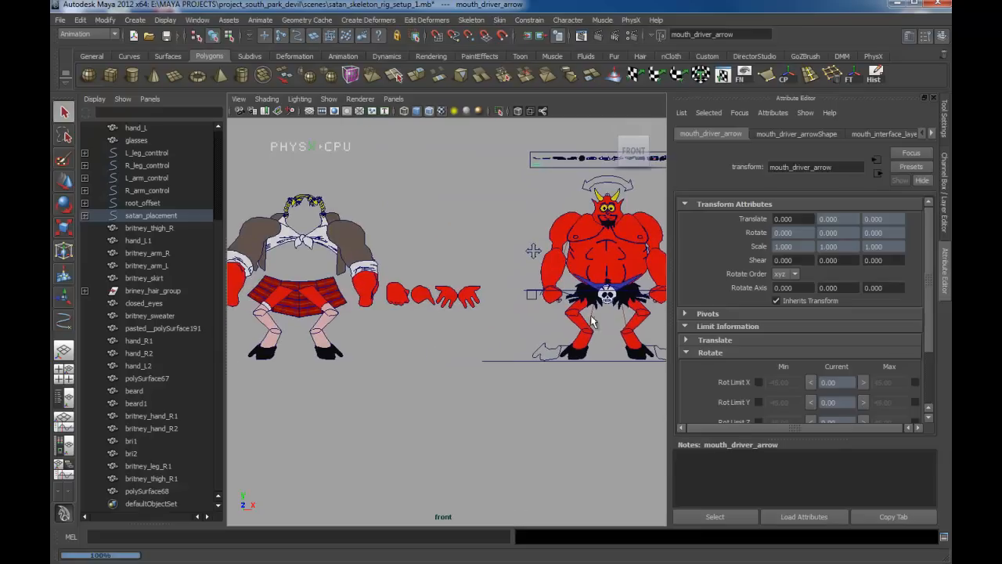
pyautogui.keyDown('alt'); pyautogui.moveTo(424, 317); pyautogui.dragTo(608, 350, button='middle'); pyautogui.keyUp('alt')
pyautogui.keyDown('alt'); pyautogui.moveTo(552, 292); pyautogui.dragTo(435, 315, button='middle'); pyautogui.keyUp('alt')
pyautogui.keyDown('alt'); pyautogui.moveTo(542, 338); pyautogui.dragTo(294, 339, button='middle'); pyautogui.keyUp('alt')
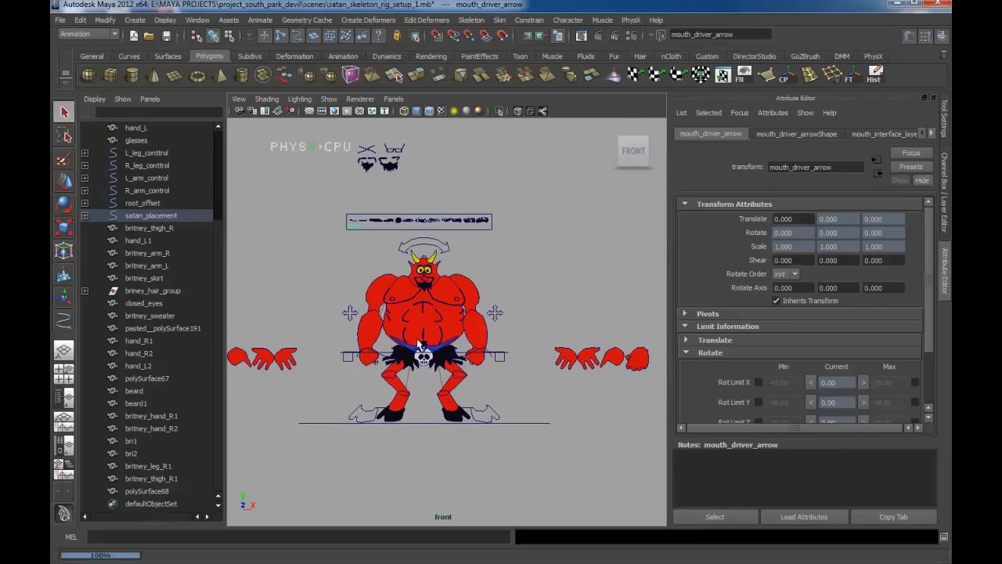
pyautogui.keyDown('alt'); pyautogui.moveTo(458, 341); pyautogui.dragTo(461, 324, button='middle'); pyautogui.keyUp('alt')
pyautogui.scroll(1, 461, 324)
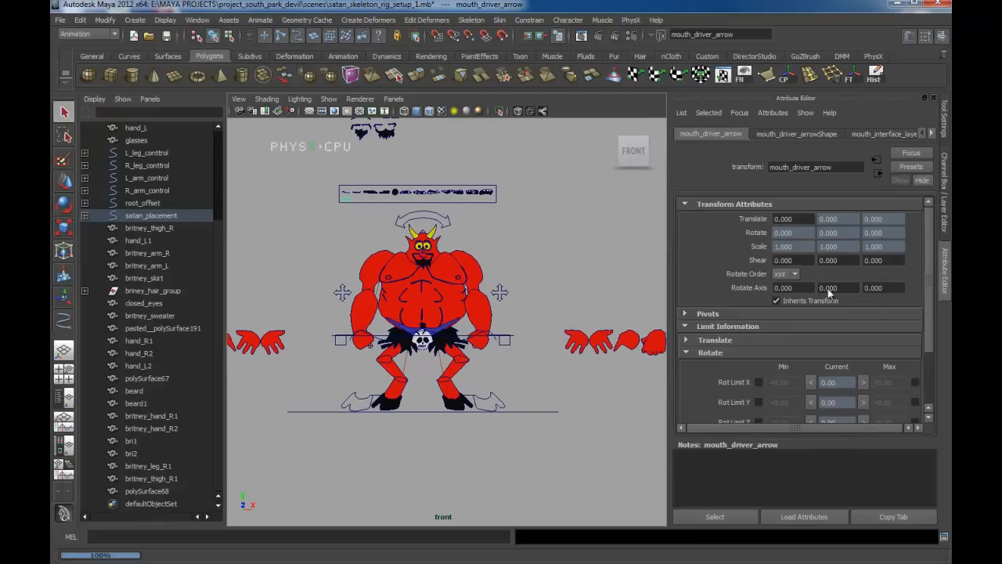